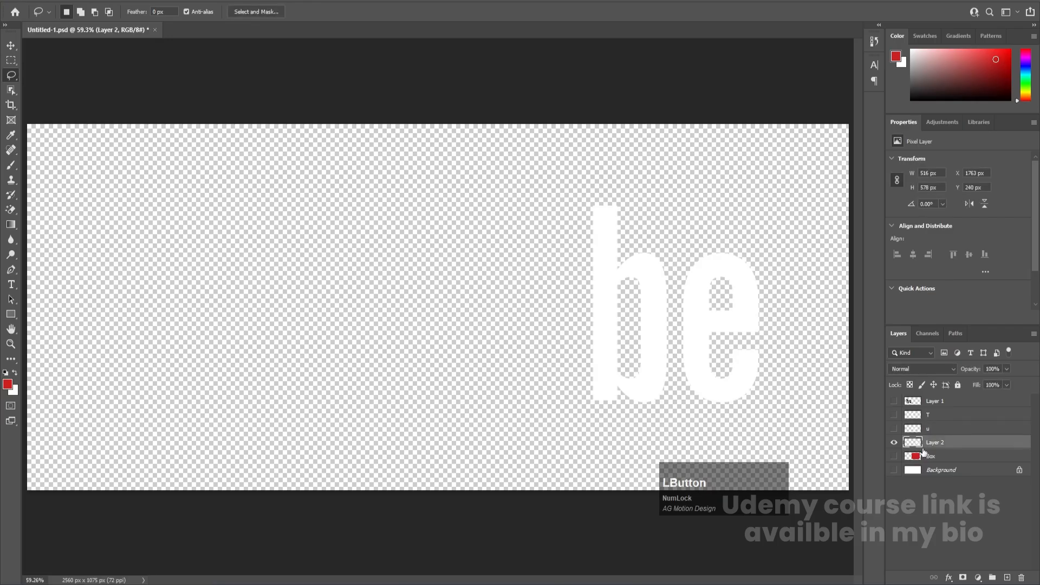
- Select the letter b on Layer 2 with a freehand lasso, cut it, and paste it in place onto a new layer
drag(568, 187, 591, 161)
drag(658, 216, 670, 260)
mouse_move(675, 301)
mouse_down()
mouse_move(664, 418)
mouse_move(595, 461)
mouse_move(509, 300)
mouse_move(550, 198)
mouse_move(580, 167)
mouse_up()
key(ctrl+x)
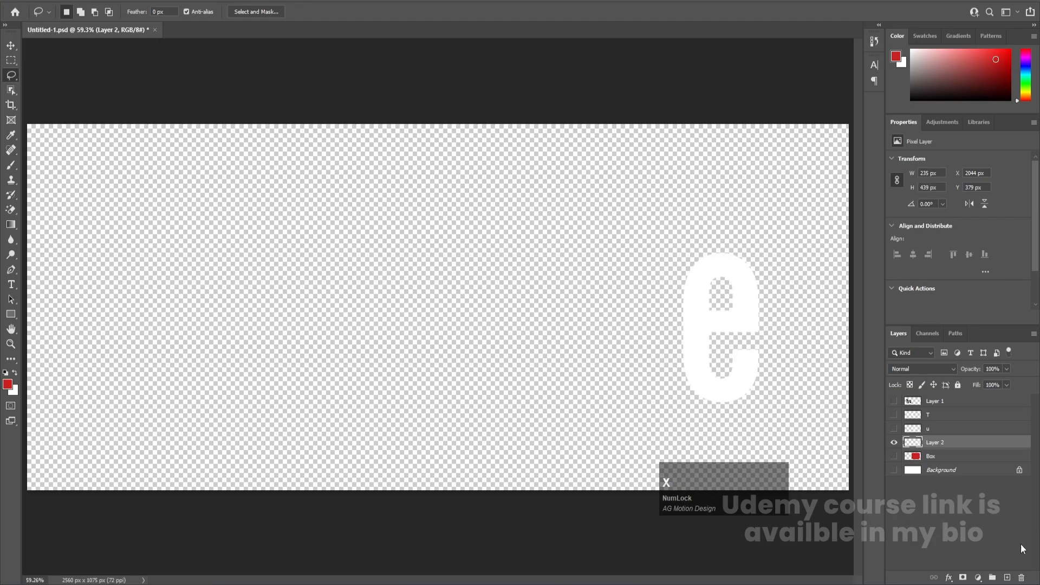
click(1007, 577)
key(ctrl+v)
- Rename the new layer holding the letter b as "b" and hide it
double_click(934, 442)
text(v)
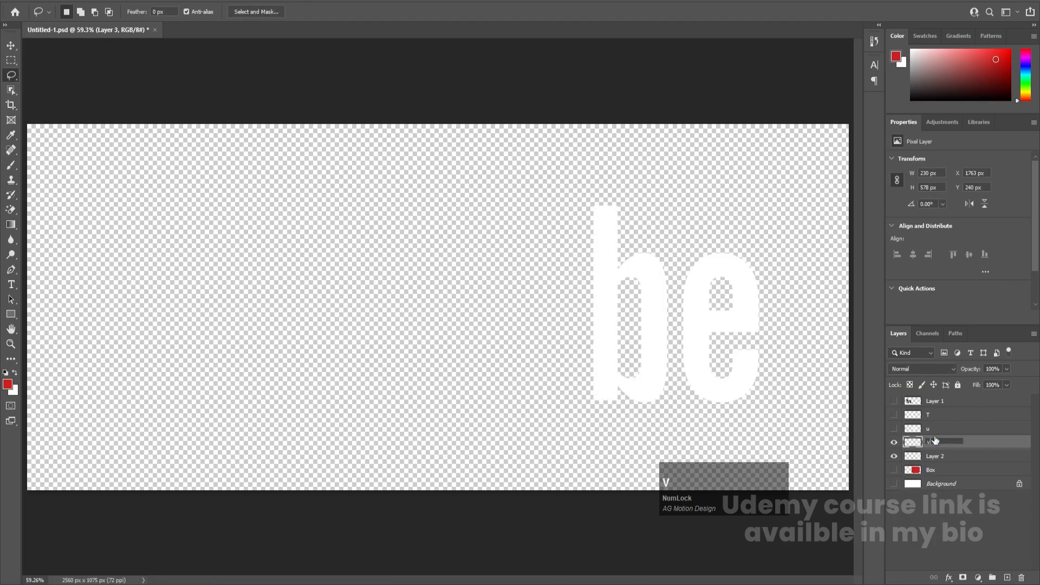
key(BackSpace)
text(b)
key(Return)
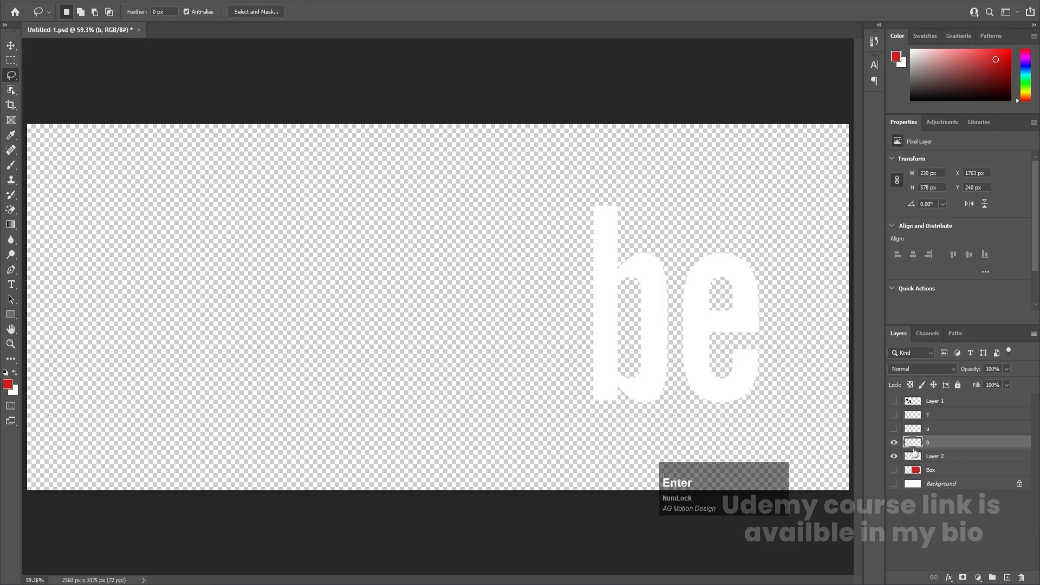
click(894, 442)
- Rename Layer 2, which holds the remaining letter, as "e" and make Layer 1 the only visible, active layer
click(926, 458)
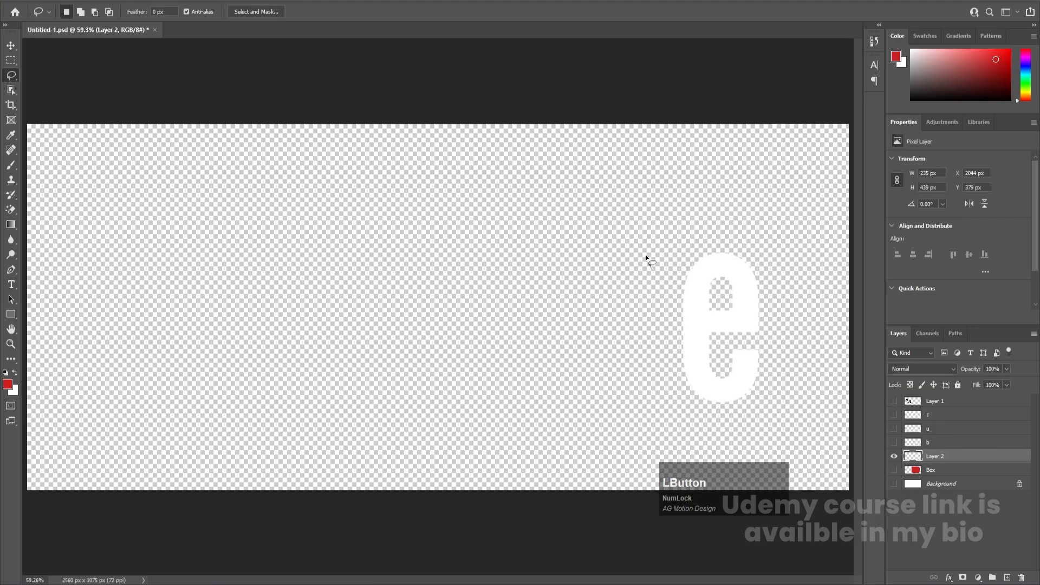
double_click(934, 456)
text(e)
key(Return)
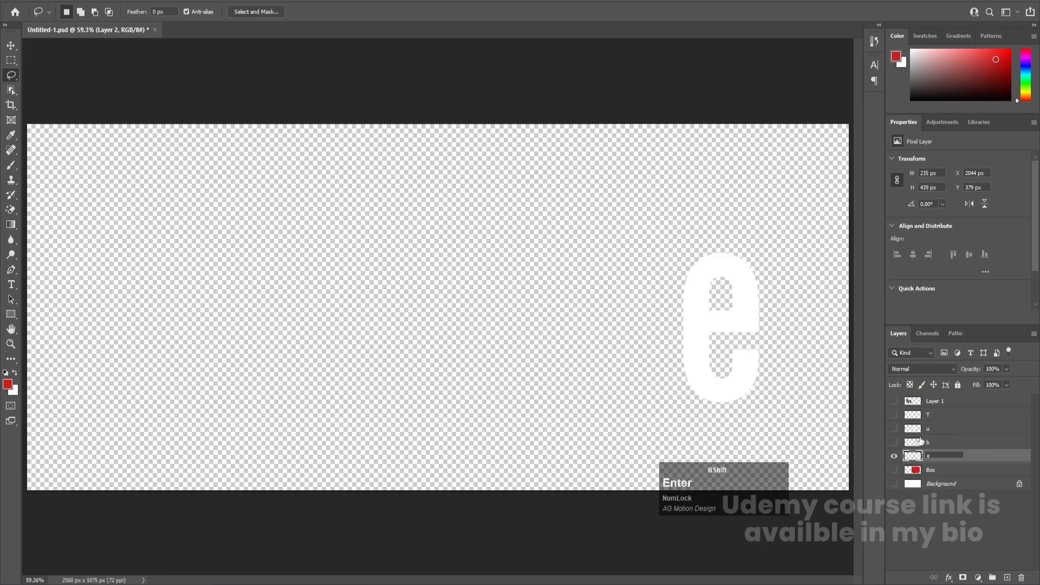
click(893, 401)
click(894, 455)
click(921, 401)
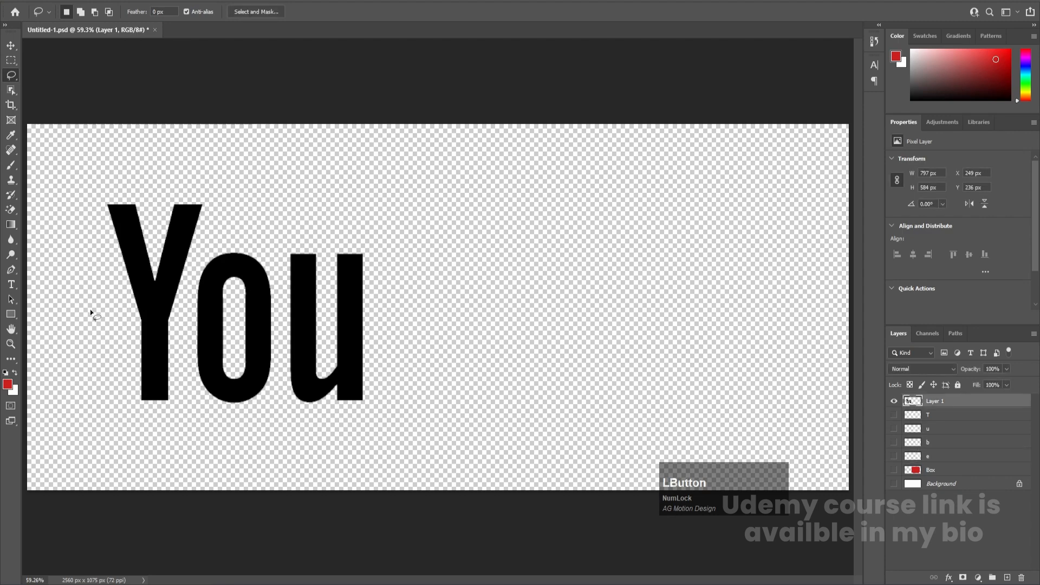
- Lasso the letter Y on Layer 1, cut it, and paste it in place onto a new layer
mouse_move(117, 165)
mouse_down()
mouse_move(201, 157)
mouse_move(227, 189)
mouse_up()
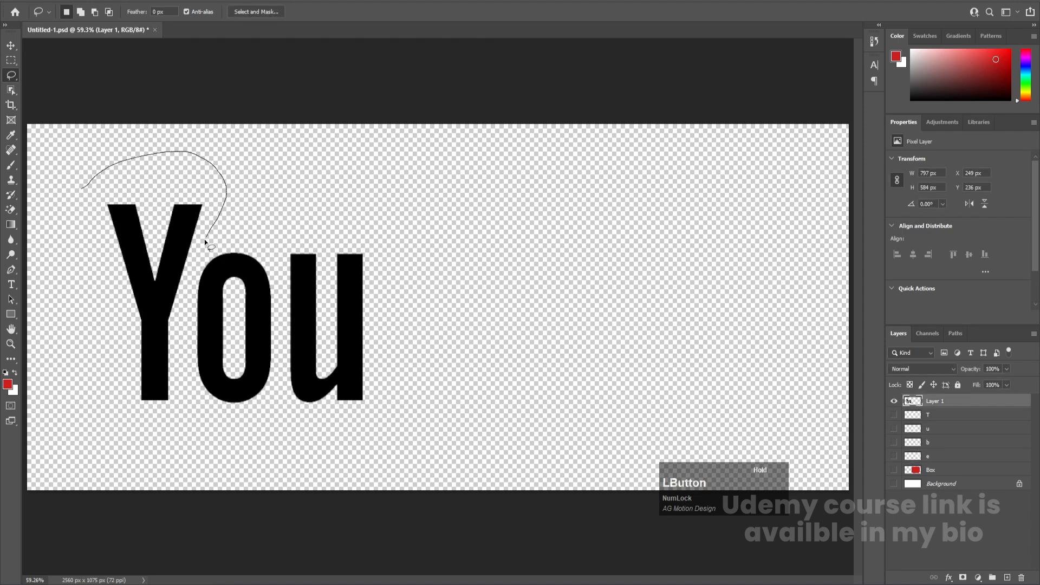
mouse_move(187, 284)
mouse_down()
mouse_move(175, 423)
mouse_move(132, 431)
mouse_move(97, 317)
mouse_move(87, 181)
mouse_up()
key(Delete)
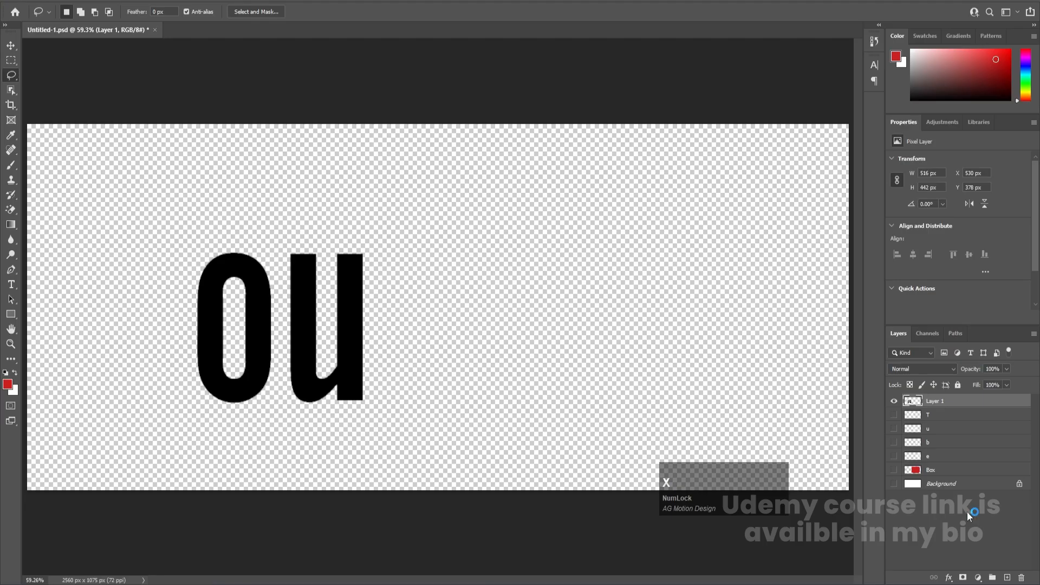
click(1006, 578)
key(ctrl+shift+v)
- Rename the new layer holding the letter Y as "y" and hide it
double_click(934, 401)
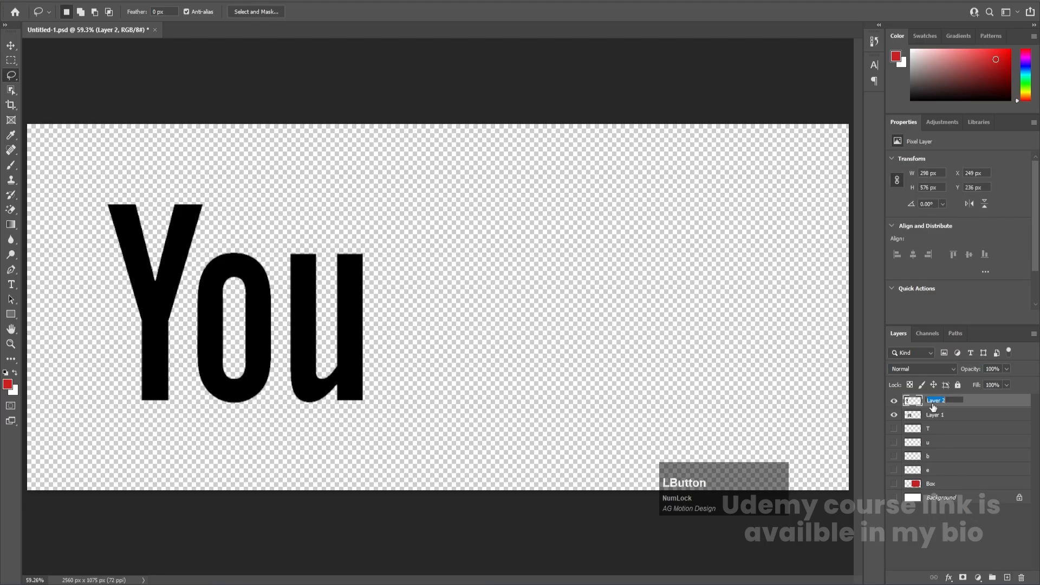
text(Y)
key(Return)
click(893, 400)
- Lasso the letter o on Layer 1, cut it, and paste it in place onto a new layer
click(917, 415)
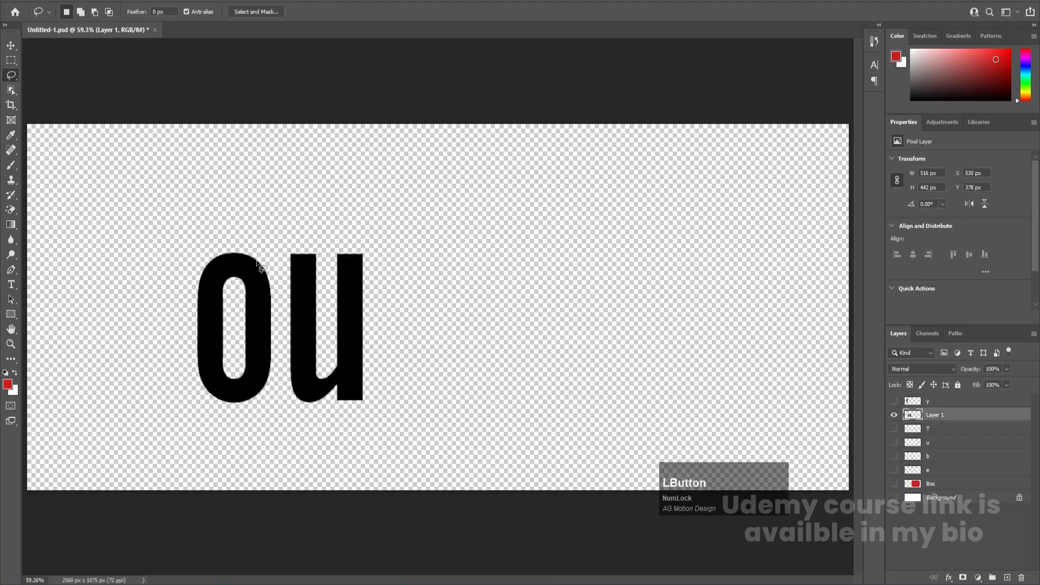
drag(201, 244, 250, 237)
mouse_move(255, 447)
mouse_down()
mouse_move(205, 442)
mouse_move(161, 303)
mouse_up()
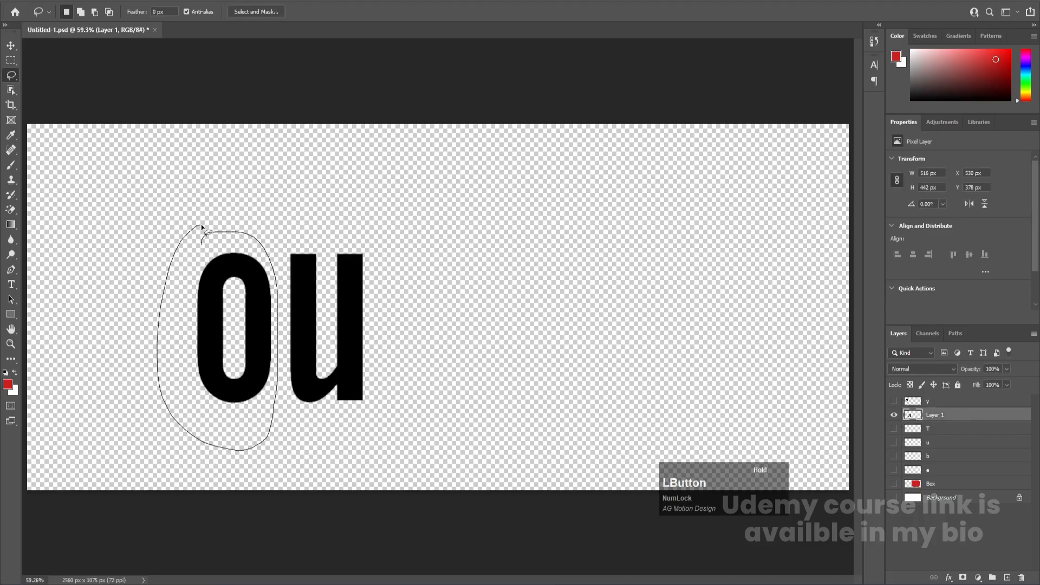
drag(201, 224, 203, 238)
key(ctrl+x)
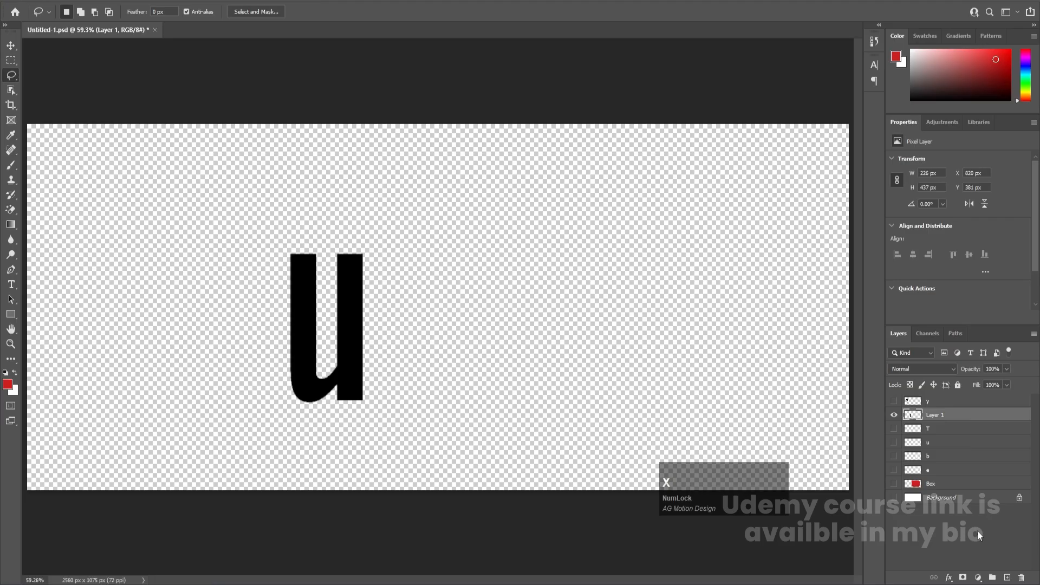
click(1006, 577)
key(ctrl+v)
- Rename the pasted letter's layer as "o" and Layer 1 as "u"
double_click(934, 414)
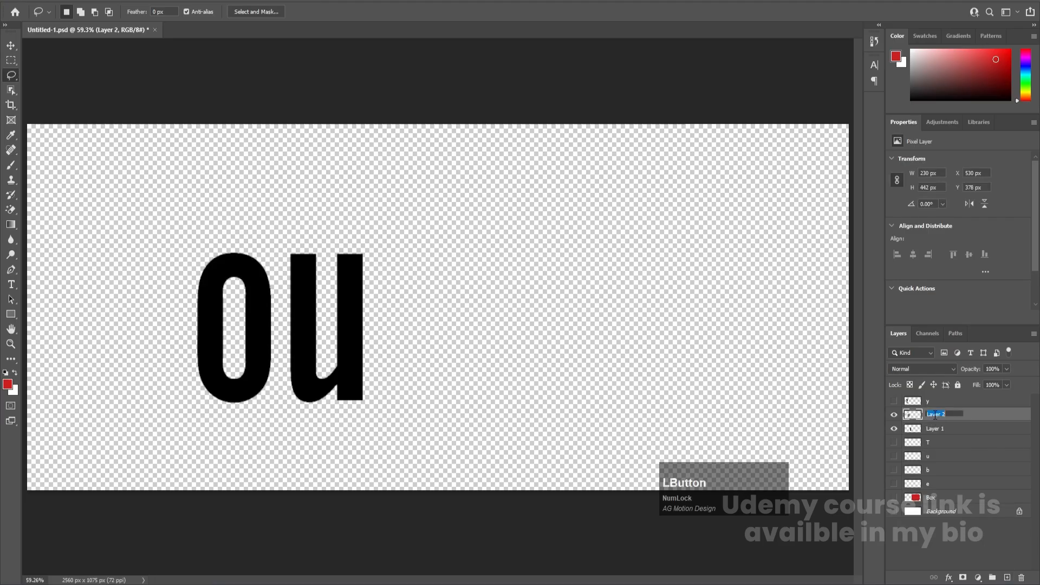
text(o)
key(Return)
double_click(934, 428)
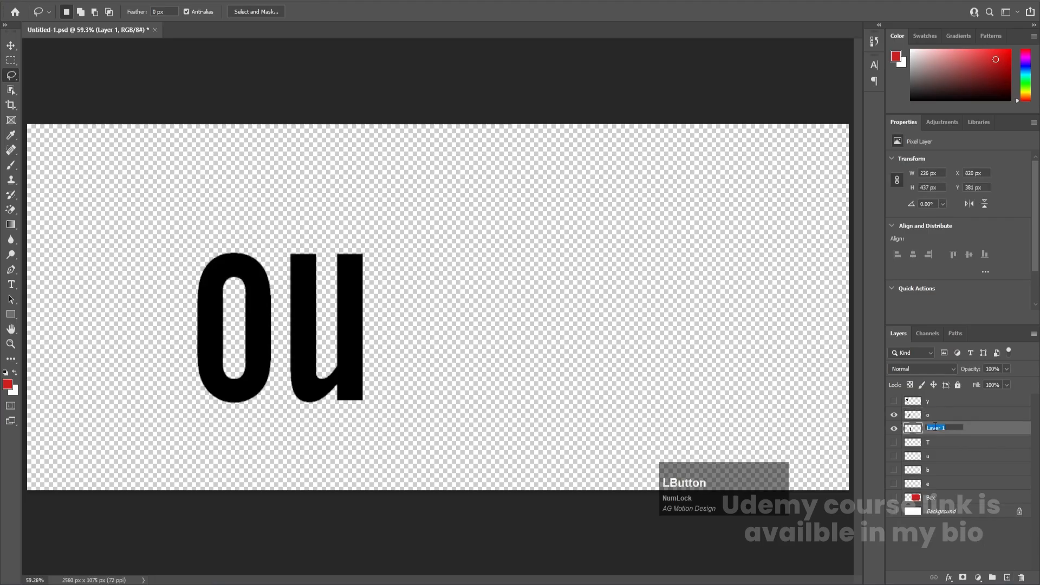
text(u)
key(Return)
- Show all the letter layers and the Box layer, keeping Background hidden, and save the document
click(893, 401)
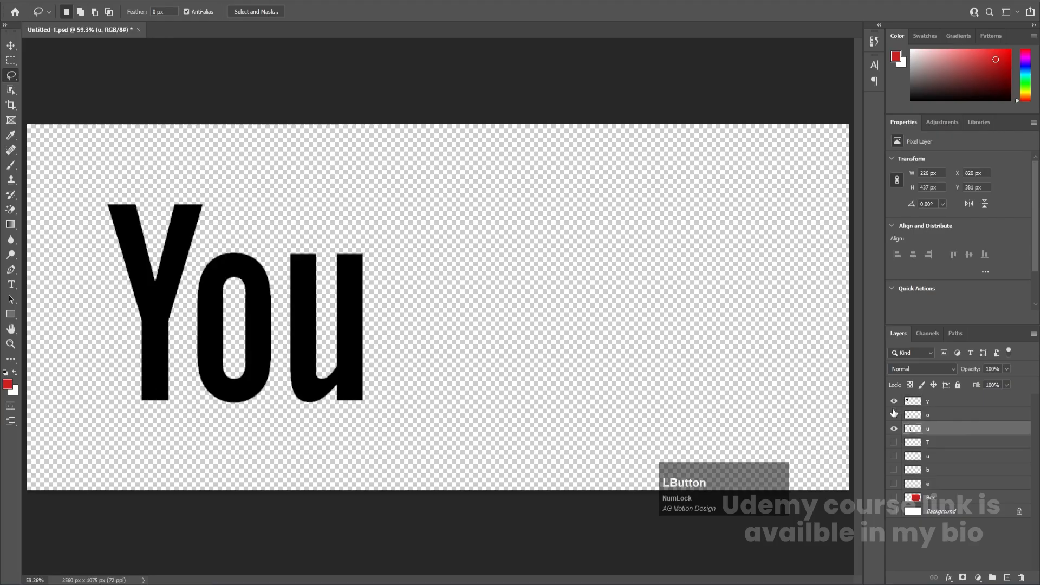
drag(896, 442, 895, 484)
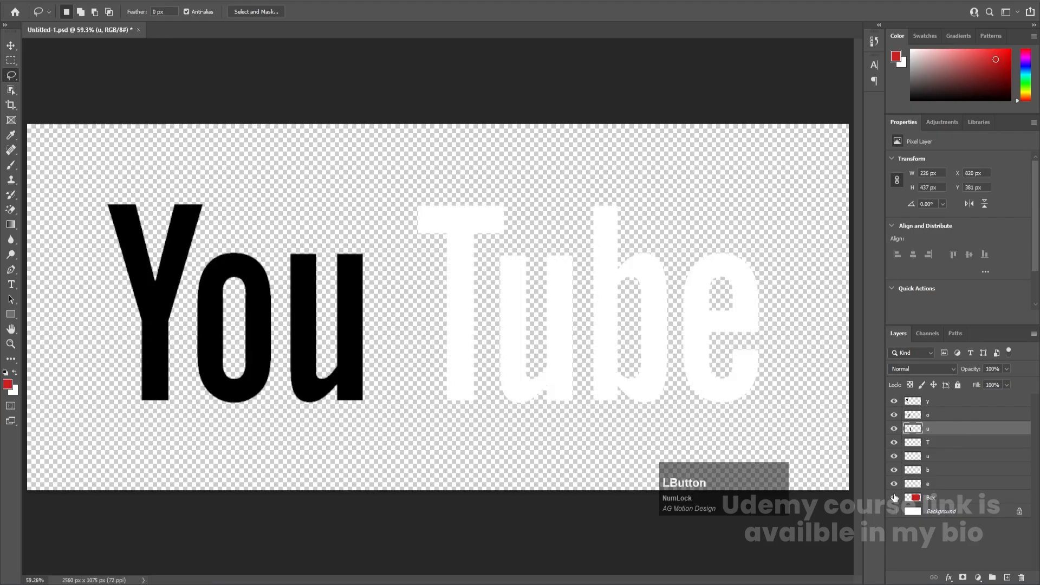
click(894, 497)
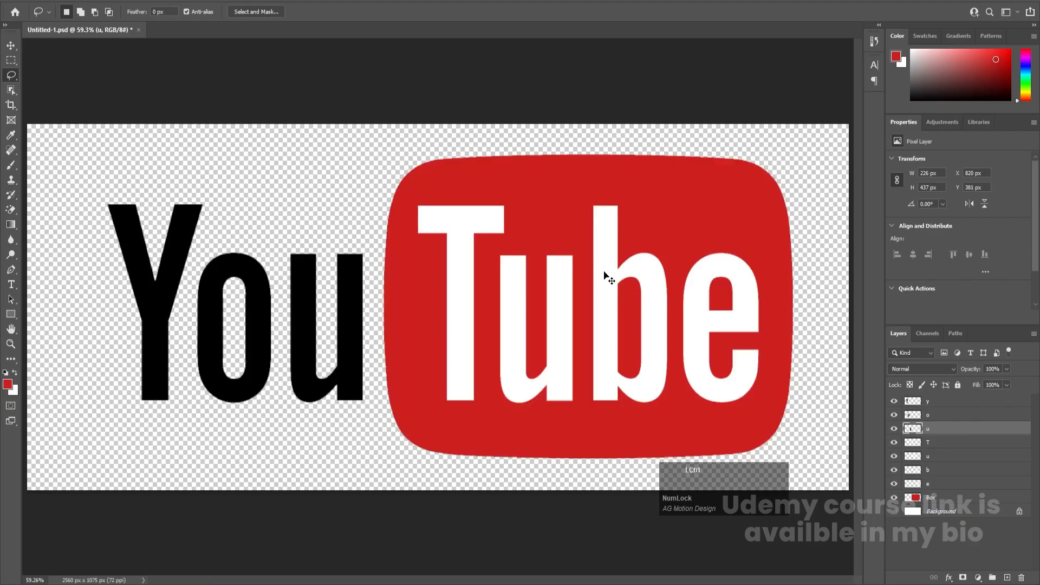
key(ctrl+s)
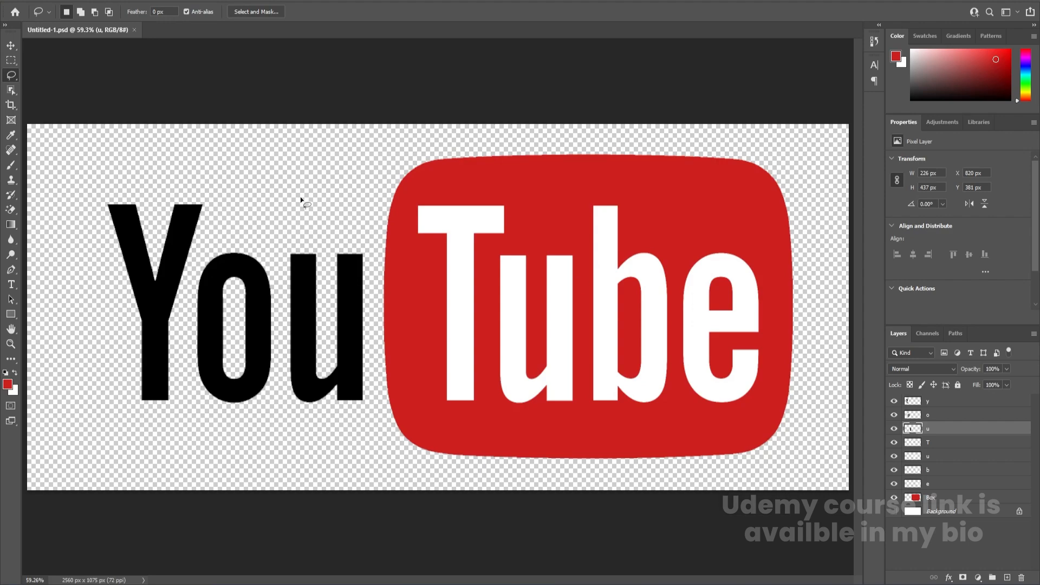
key(v)
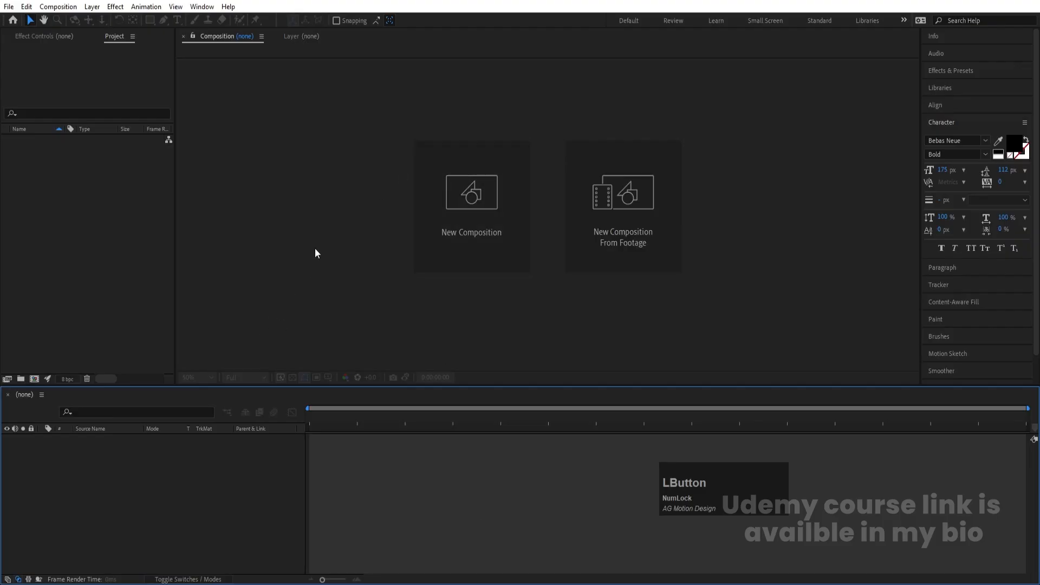
- In After Effects, create a composition named "Main Animation" with a duration of 0;00;20;00 and display its Title/Action Safe guides
click(421, 216)
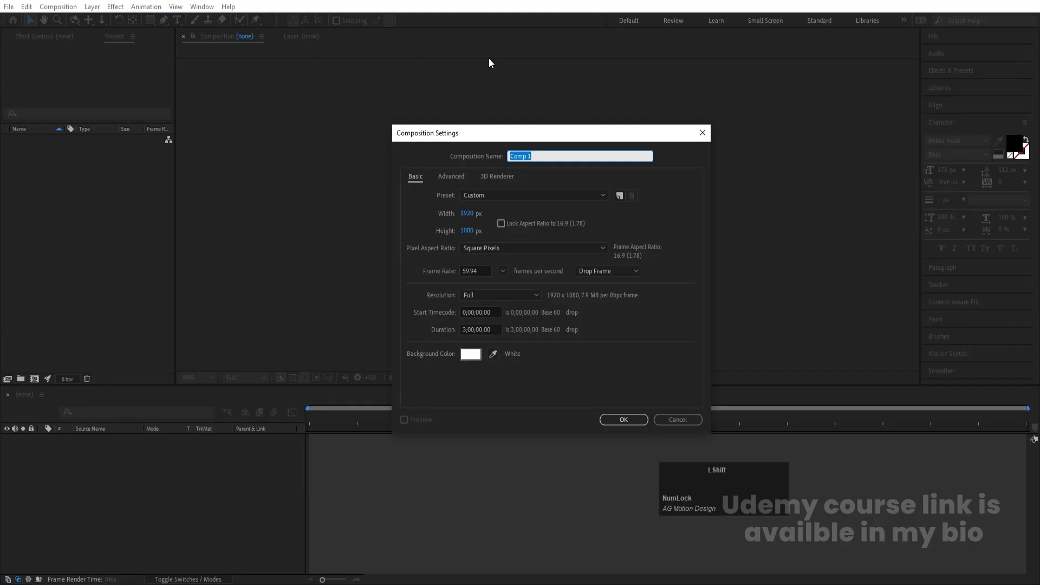
text(Main Animation)
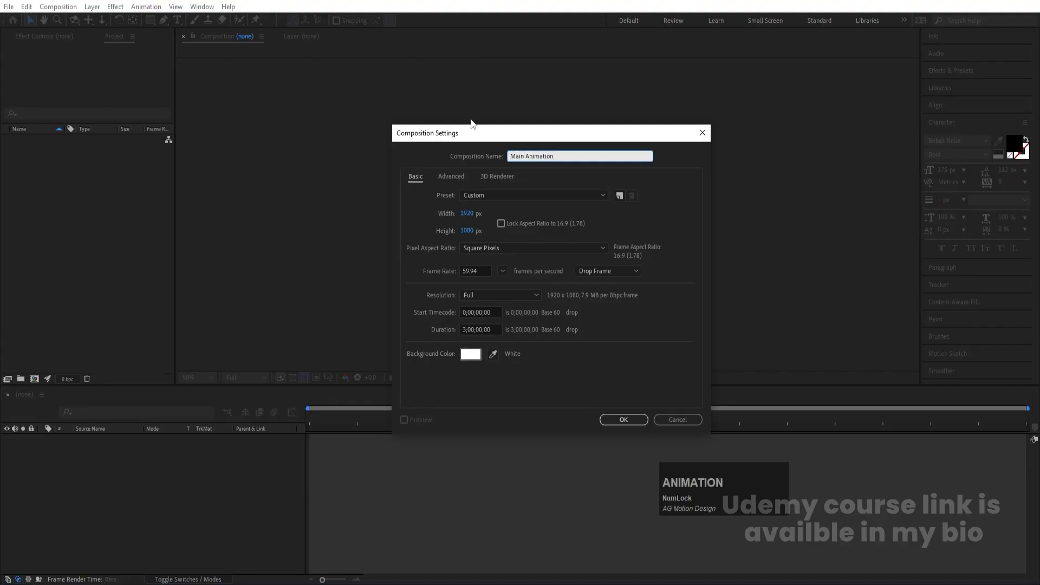
click(466, 328)
key(BackSpace)
text(0)
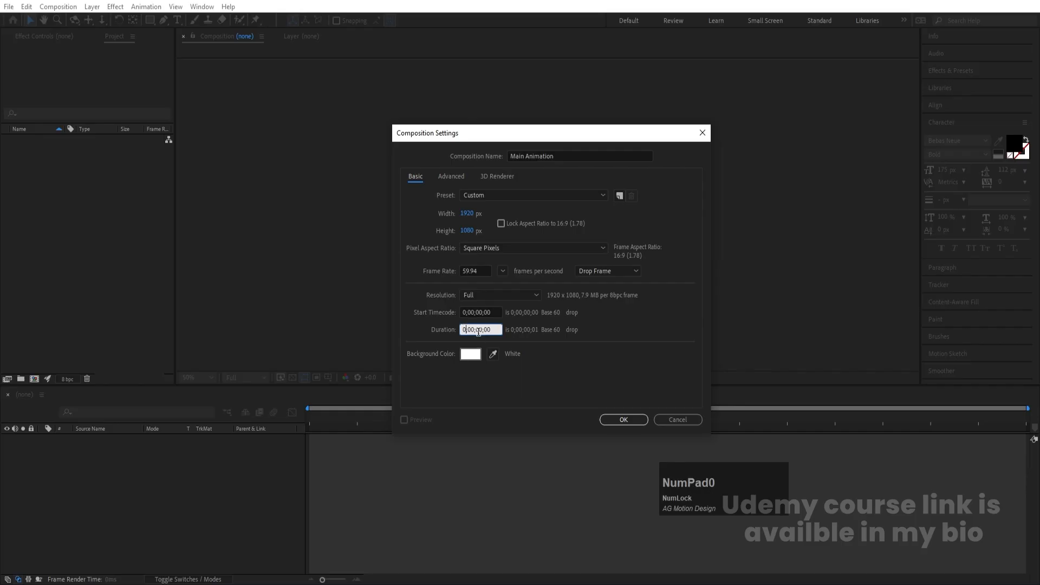
click(479, 330)
key(BackSpace)
text(1)
key(BackSpace)
text(2)
click(609, 420)
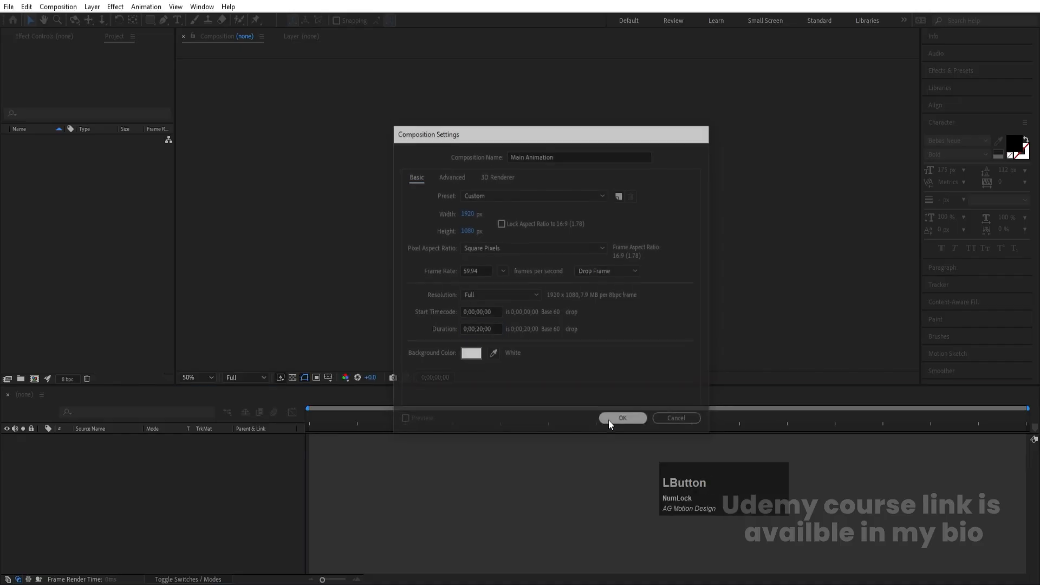
click(329, 376)
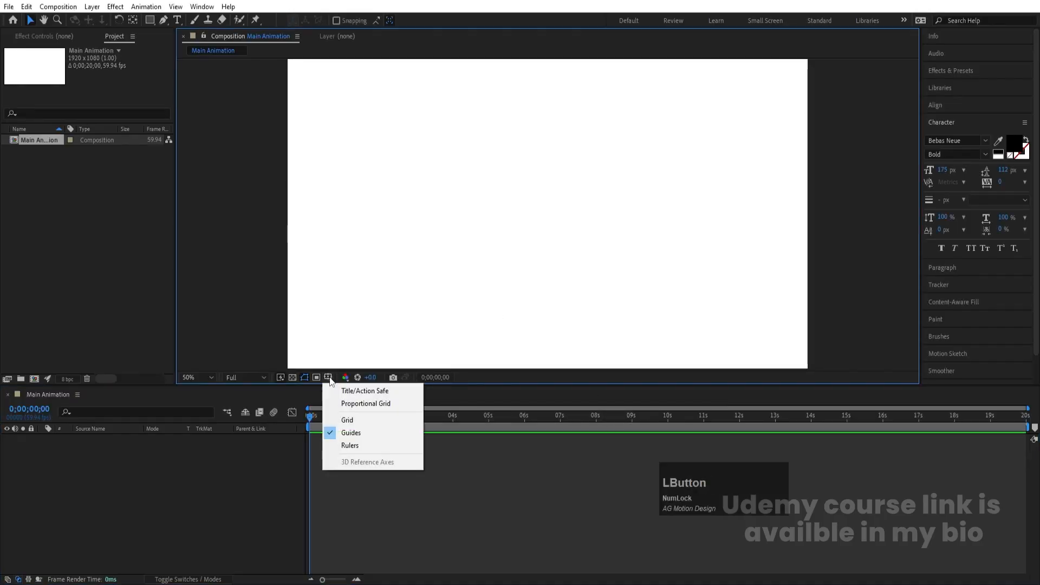
click(361, 392)
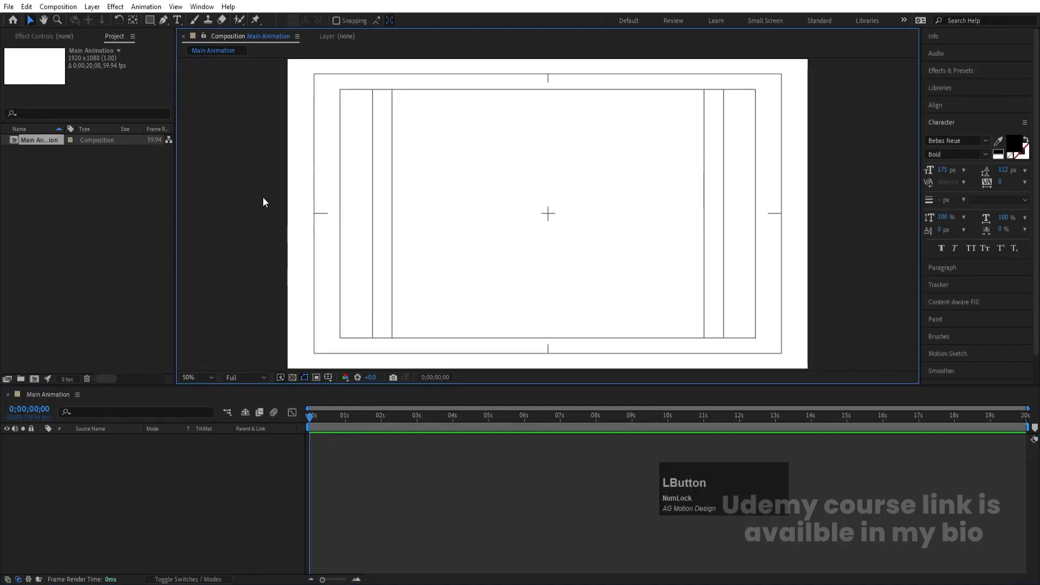
- Import Untitled-1.psd as Composition - Retain Layer Sizes
key(ctrl+i)
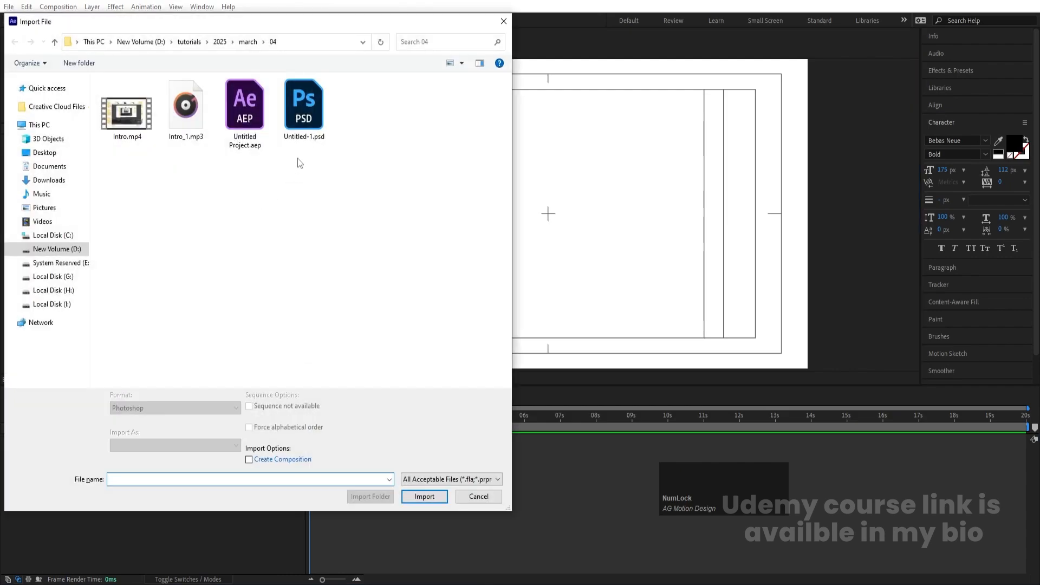
click(302, 124)
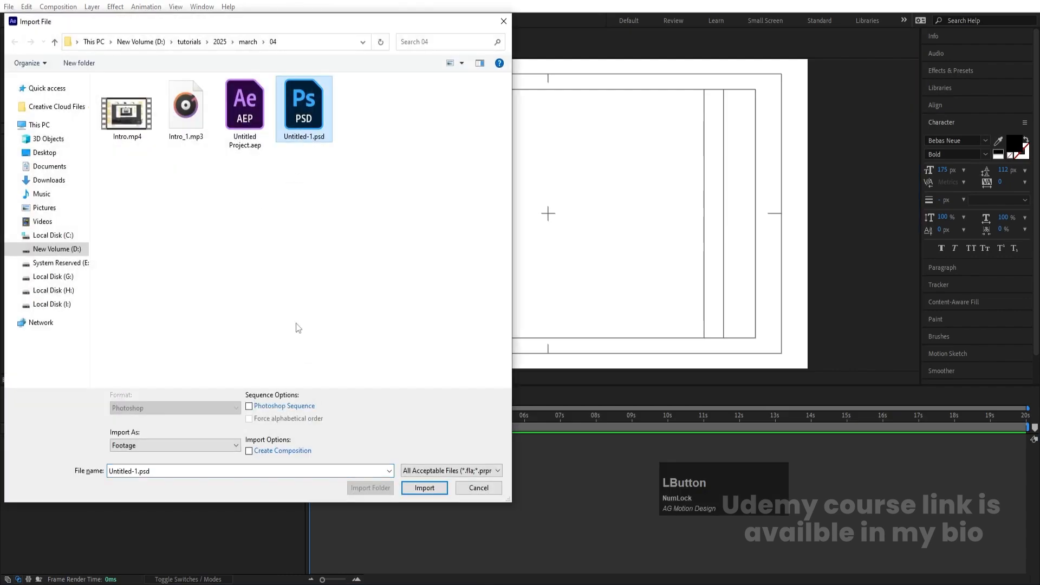
click(141, 445)
click(141, 466)
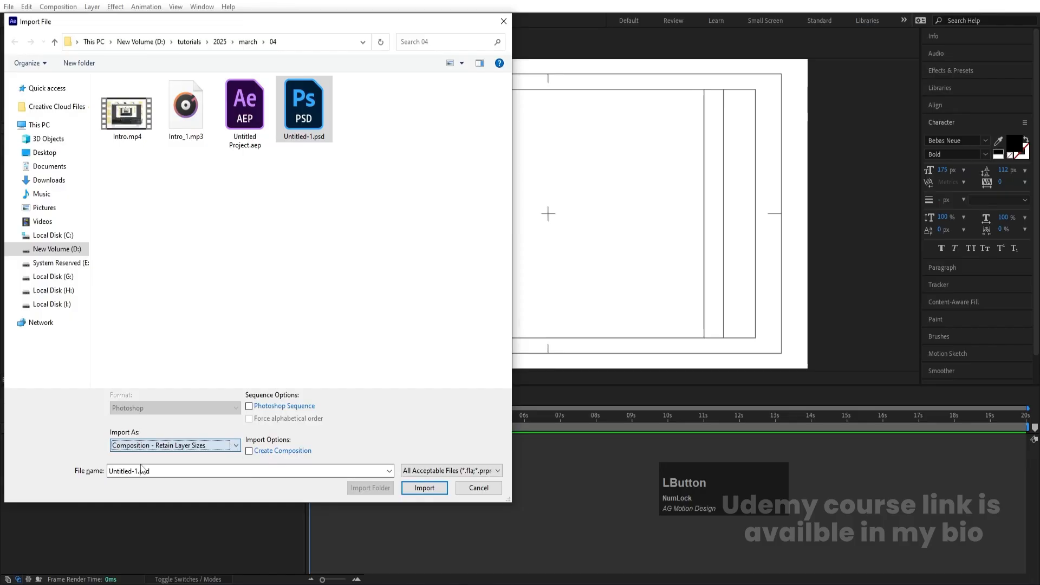
right_click(142, 470)
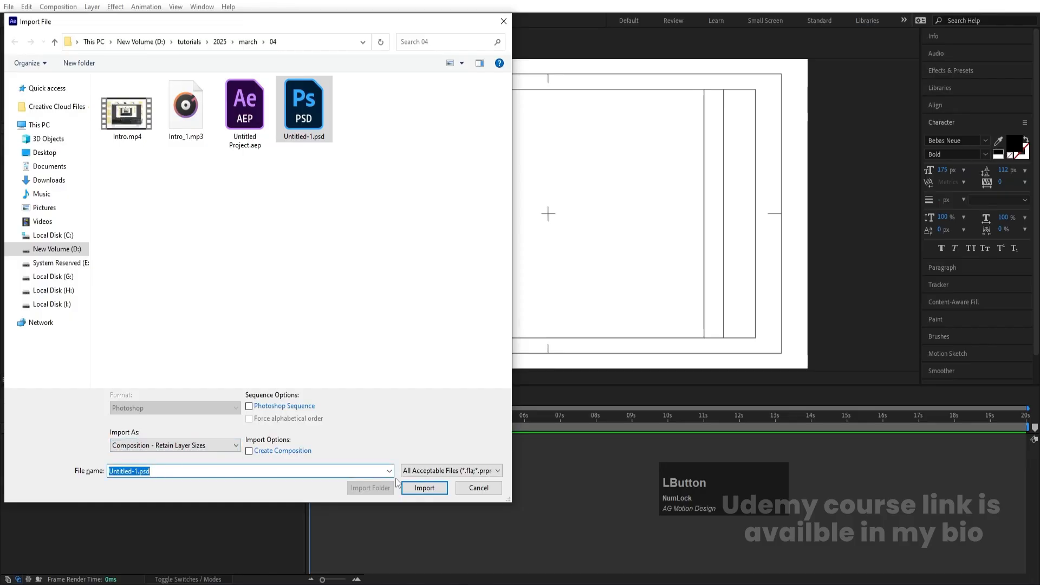
click(424, 487)
click(541, 359)
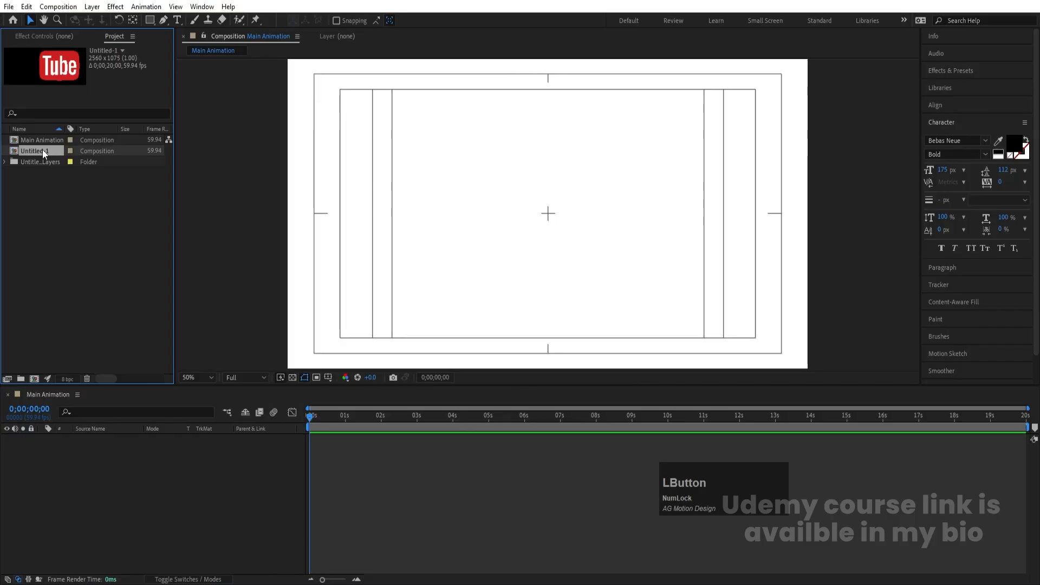
- Open the imported Untitled-1 composition and delete its Background layer
double_click(42, 150)
click(94, 517)
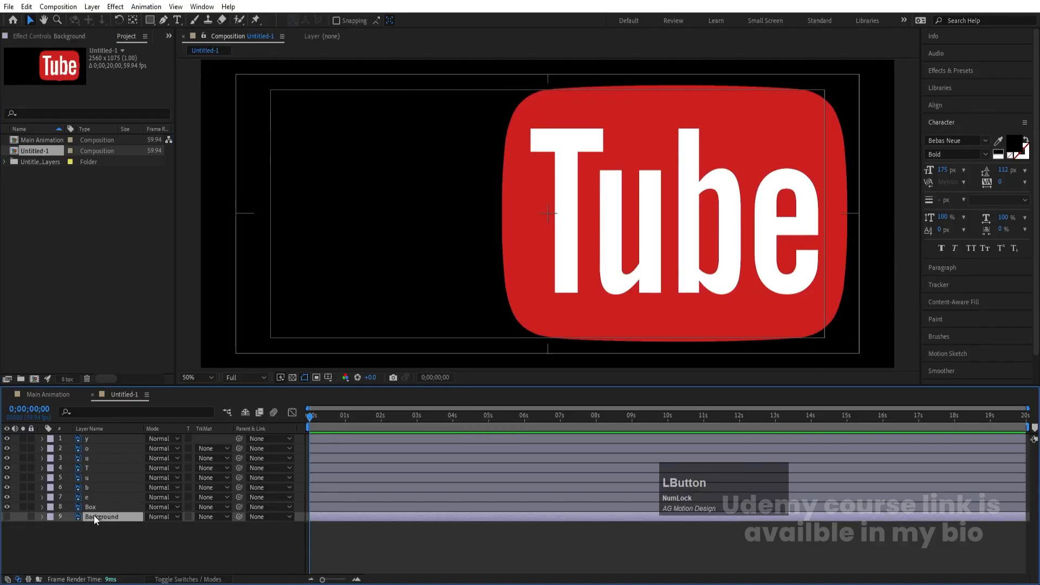
key(Delete)
- Copy all the remaining letter and Box layers from Untitled-1 into the Main Animation composition
drag(96, 517, 79, 447)
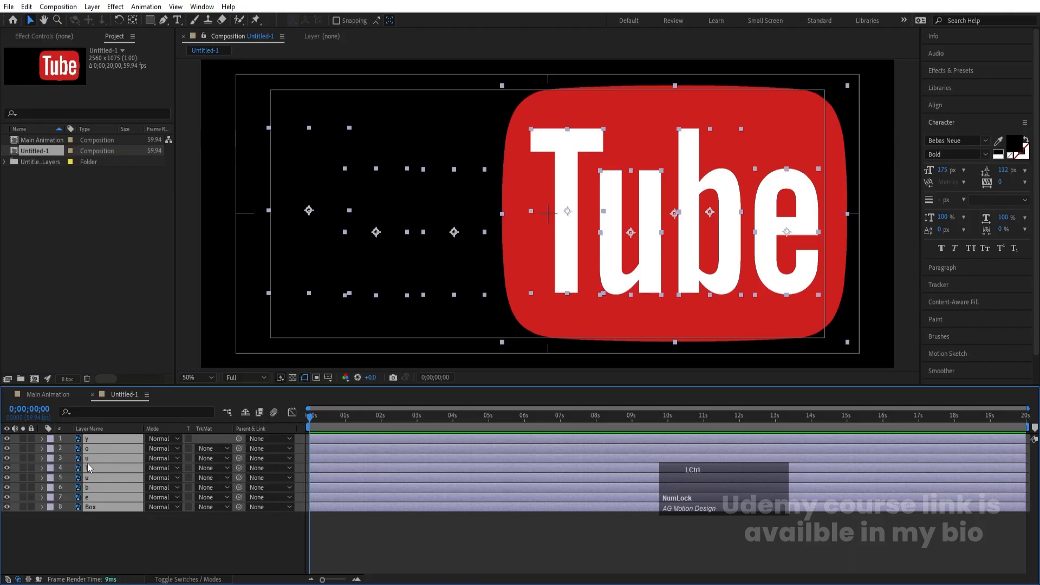
click(59, 394)
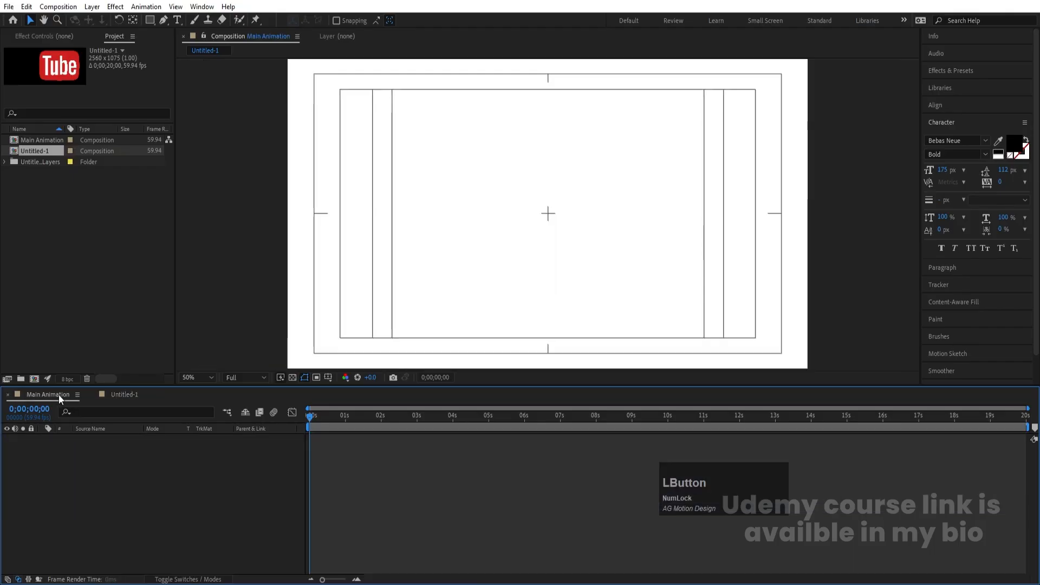
key(ctrl+v)
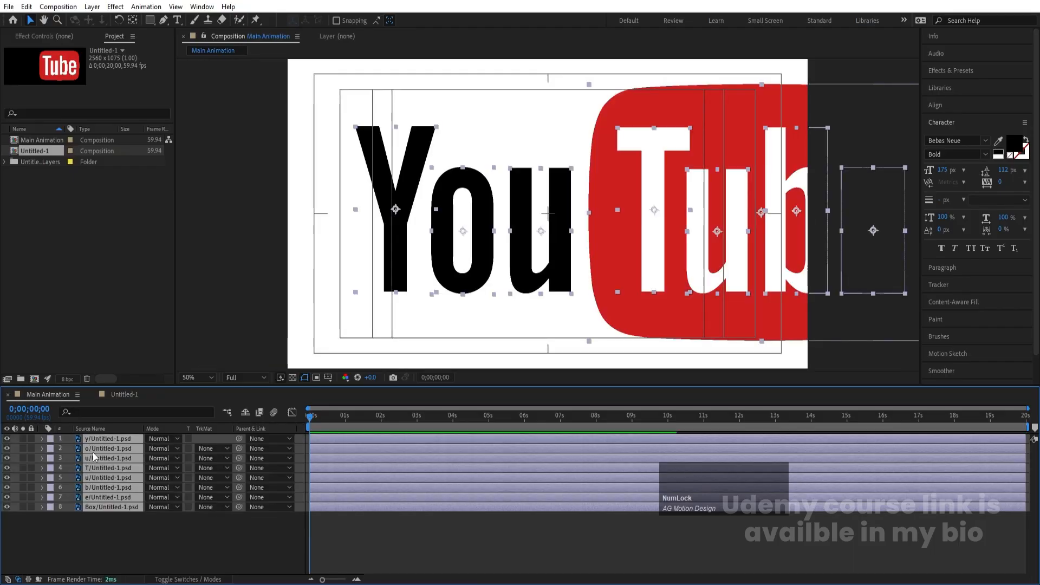
- Add a null object to Main Animation and parent all the letter and Box layers to it
click(105, 522)
right_click(105, 522)
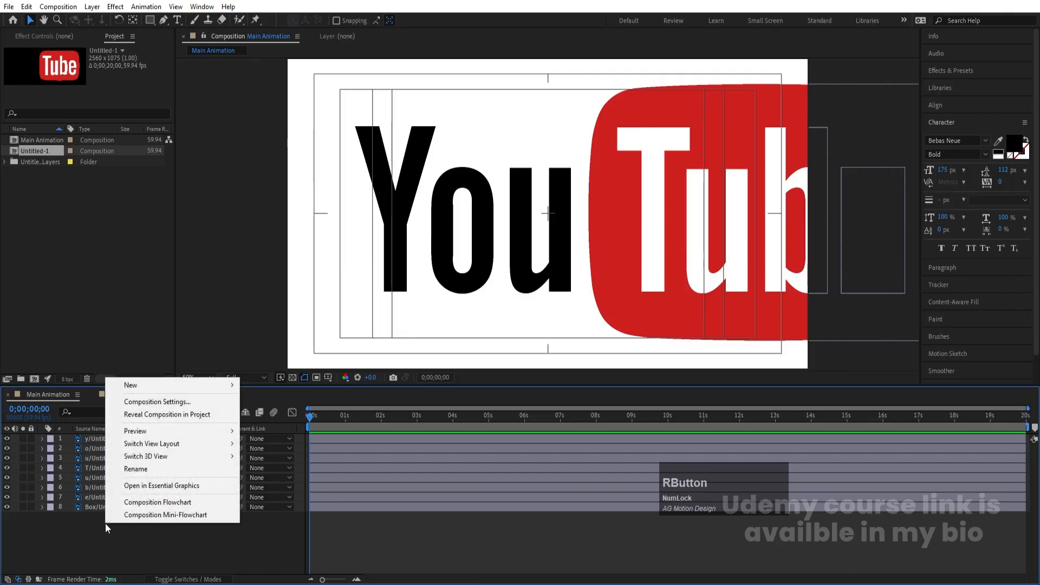
mouse_move(227, 385)
click(257, 452)
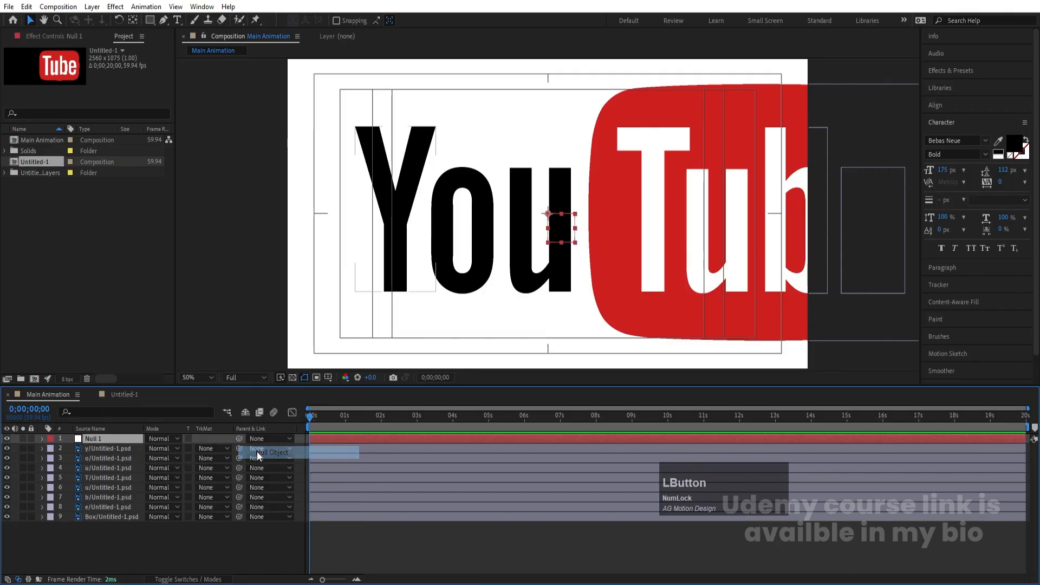
click(129, 449)
shift+click(131, 519)
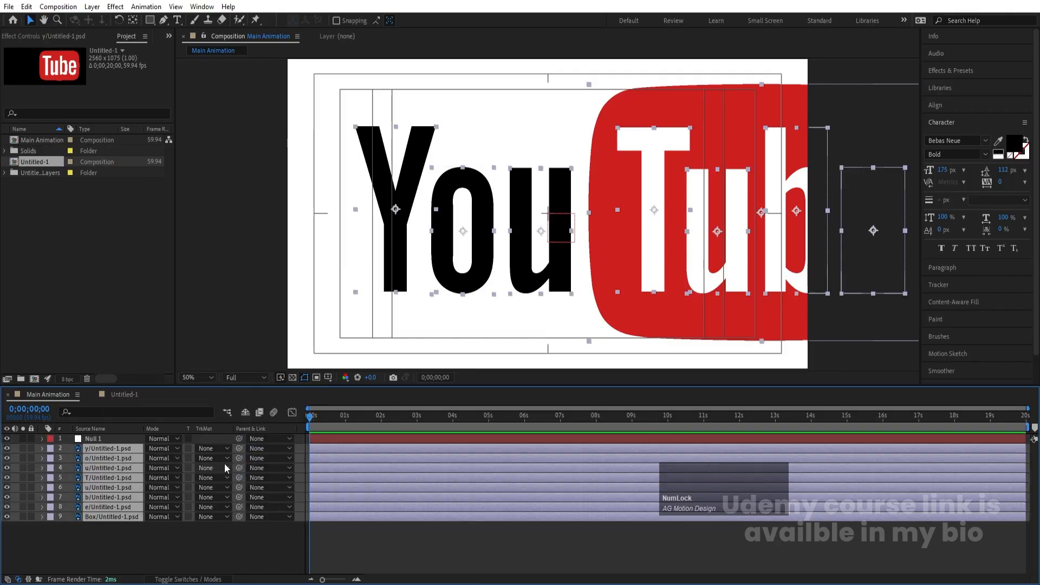
drag(239, 448, 107, 435)
- Scale the null object to 30% to shrink the whole logo
click(106, 435)
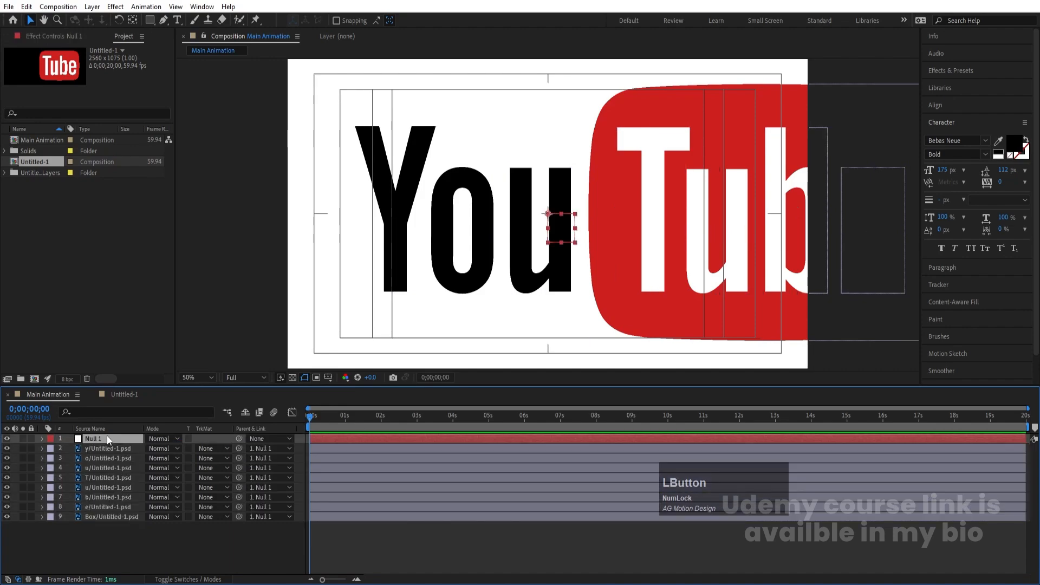
key(s)
drag(162, 449, 126, 446)
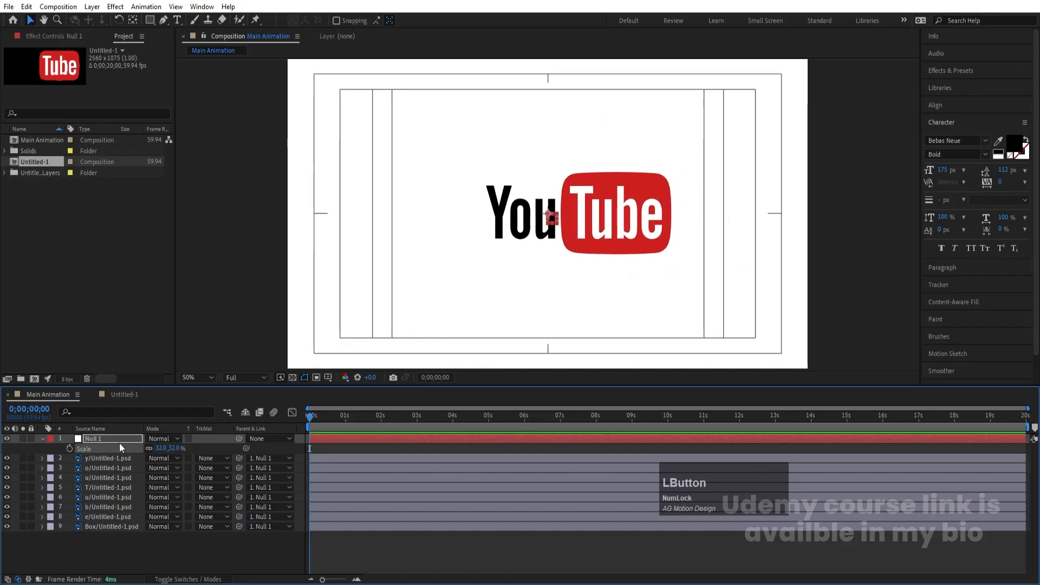
click(159, 448)
text(30)
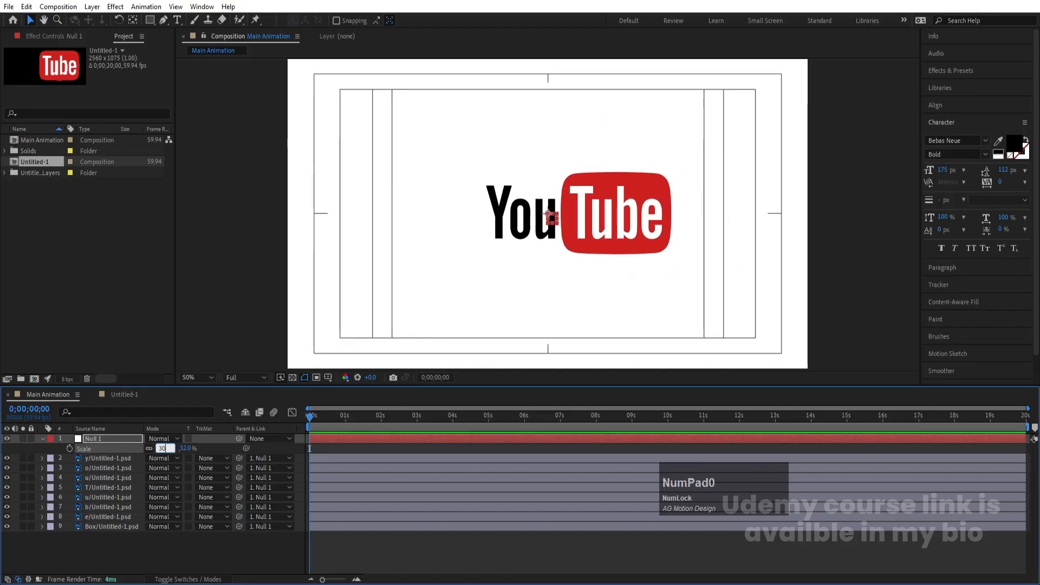
key(Return)
- Shift the null object horizontally to an X position of 860, then delete the null
key(p)
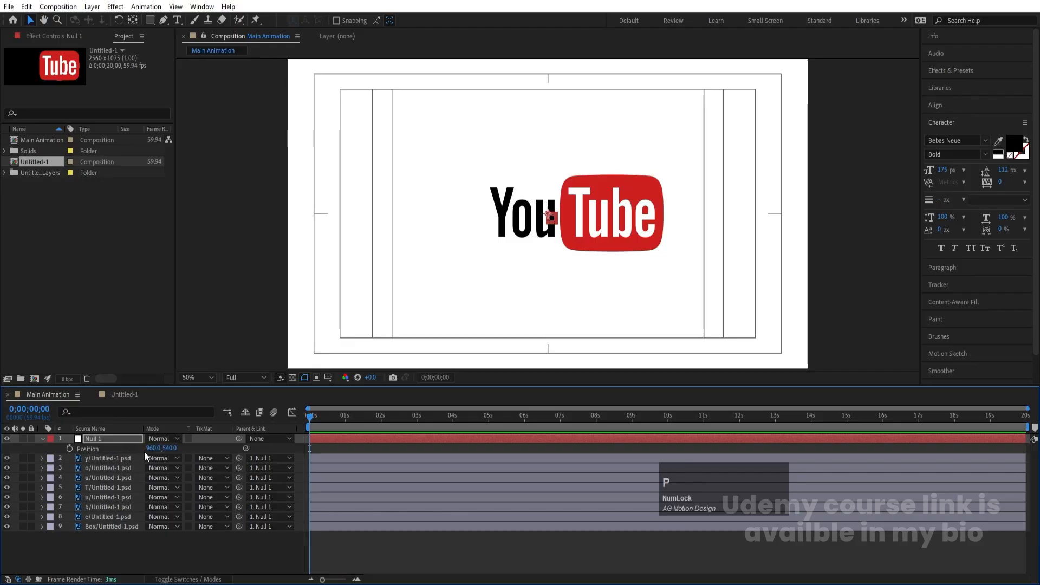
drag(152, 447, 101, 446)
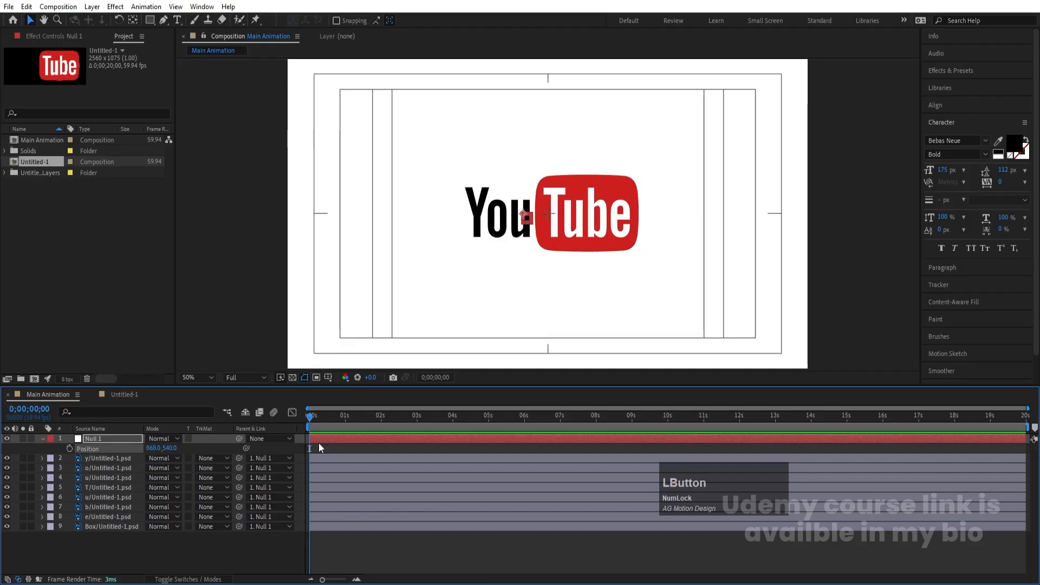
click(319, 445)
click(94, 440)
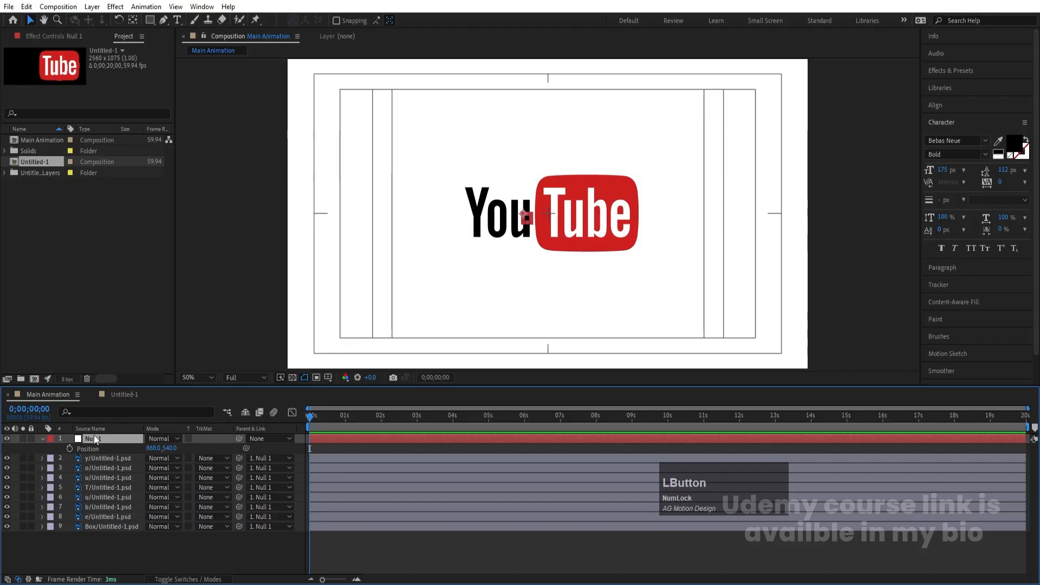
key(Delete)
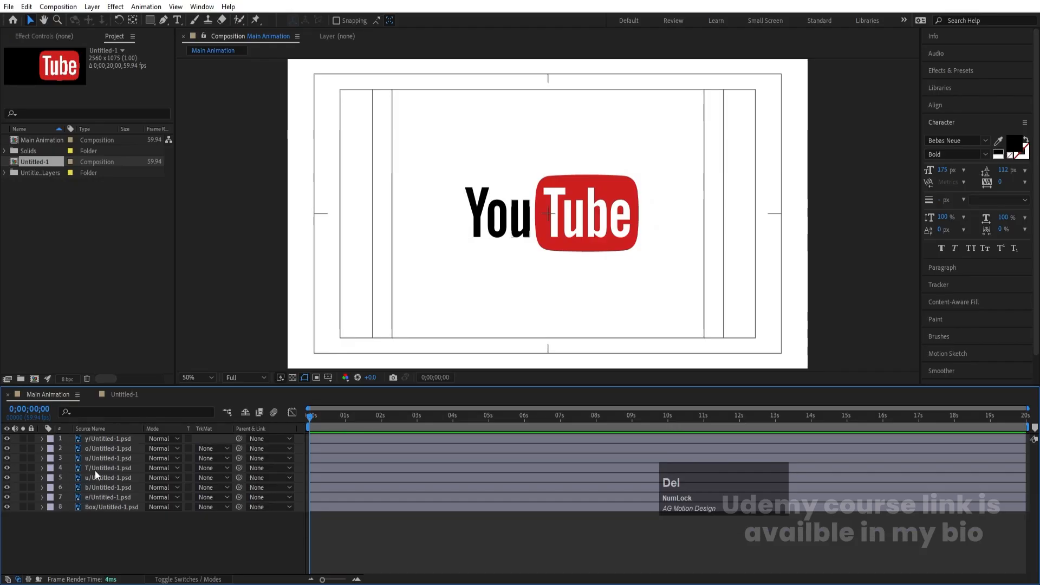
- Duplicate all the letter and Box layers and pre-compose the duplicates as "Reffrance"
drag(119, 529, 89, 435)
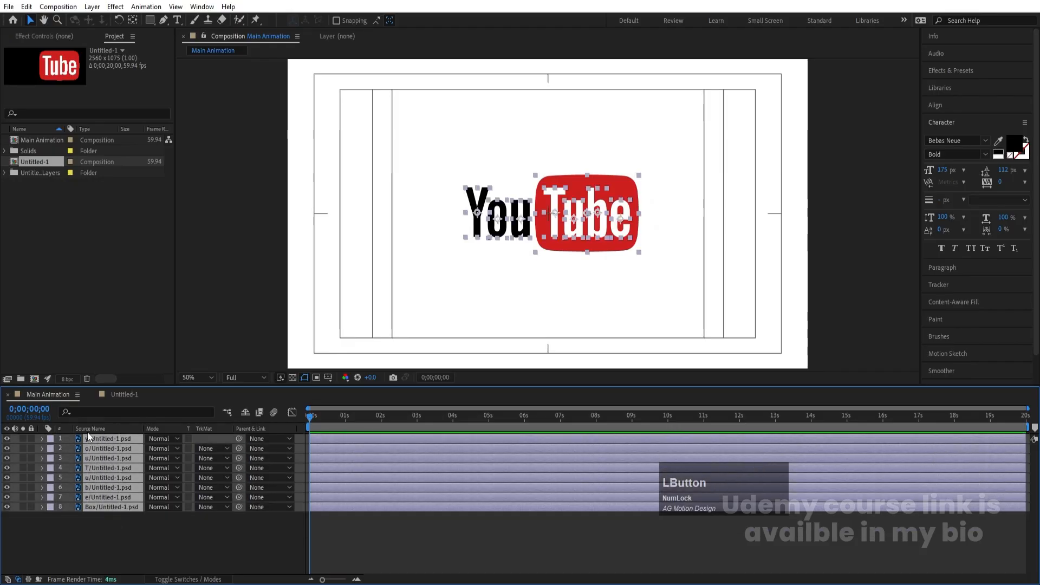
key(ctrl+d)
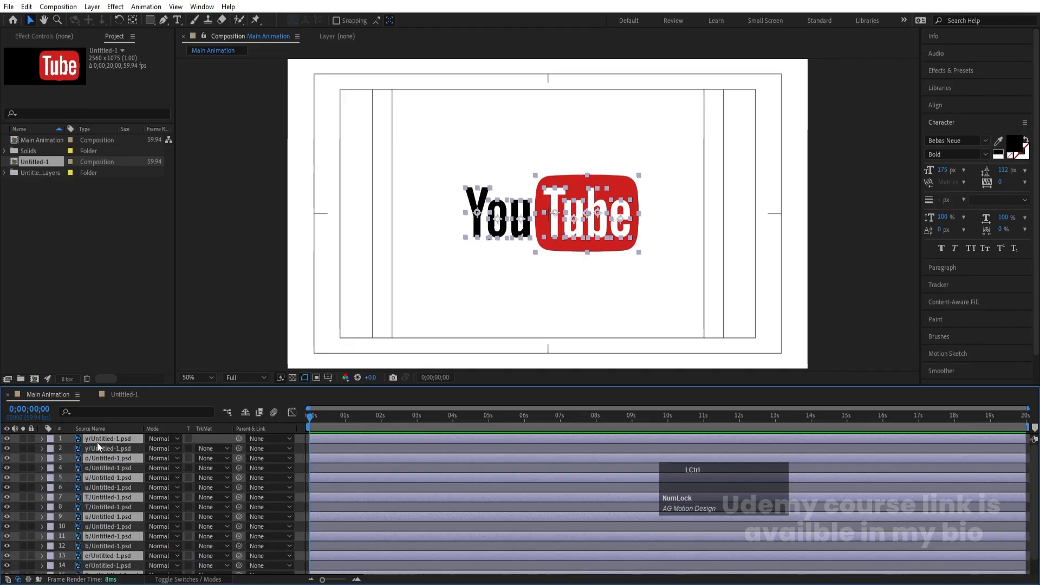
key(ctrl+shift+c)
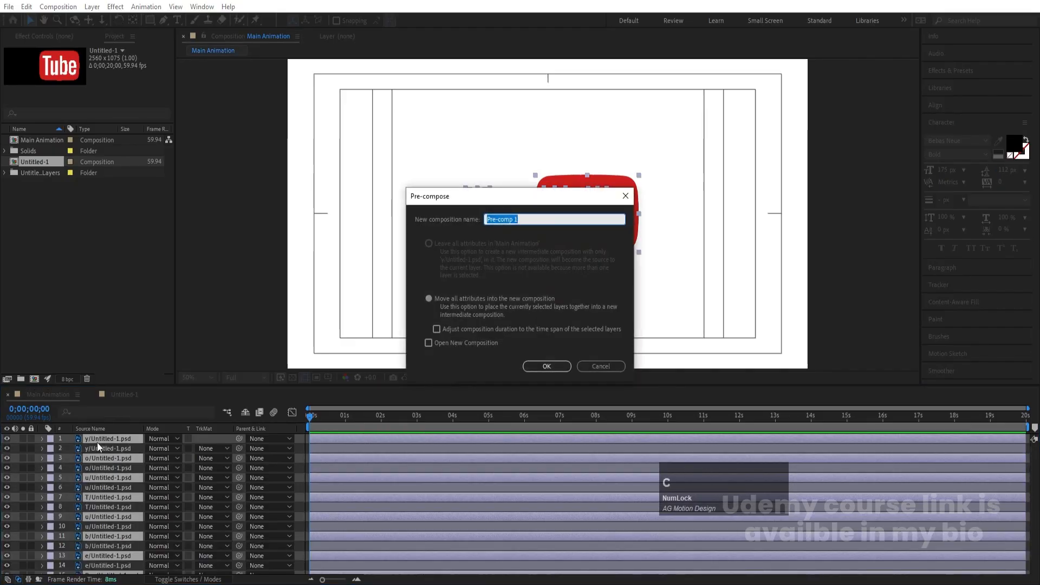
text(Reffr)
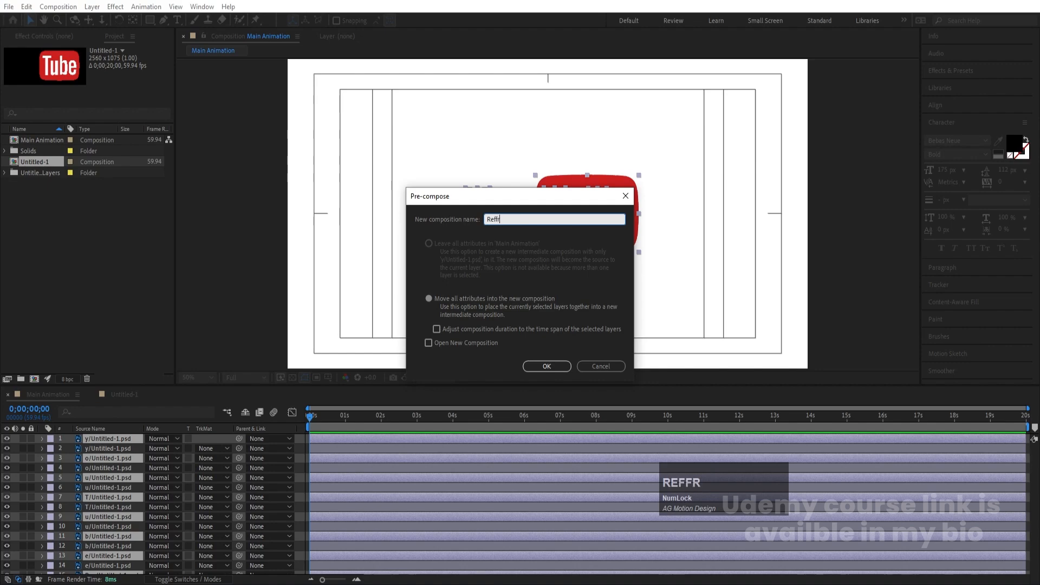
text(ance)
key(Return)
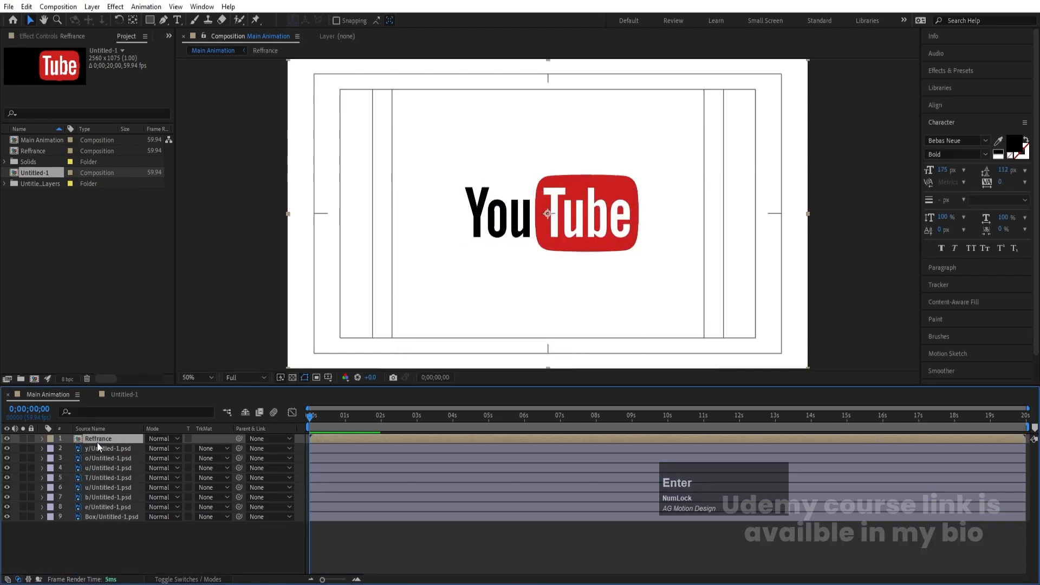
- Move the Reffrance layer below the Box layer, then lock and hide it
drag(106, 438, 119, 521)
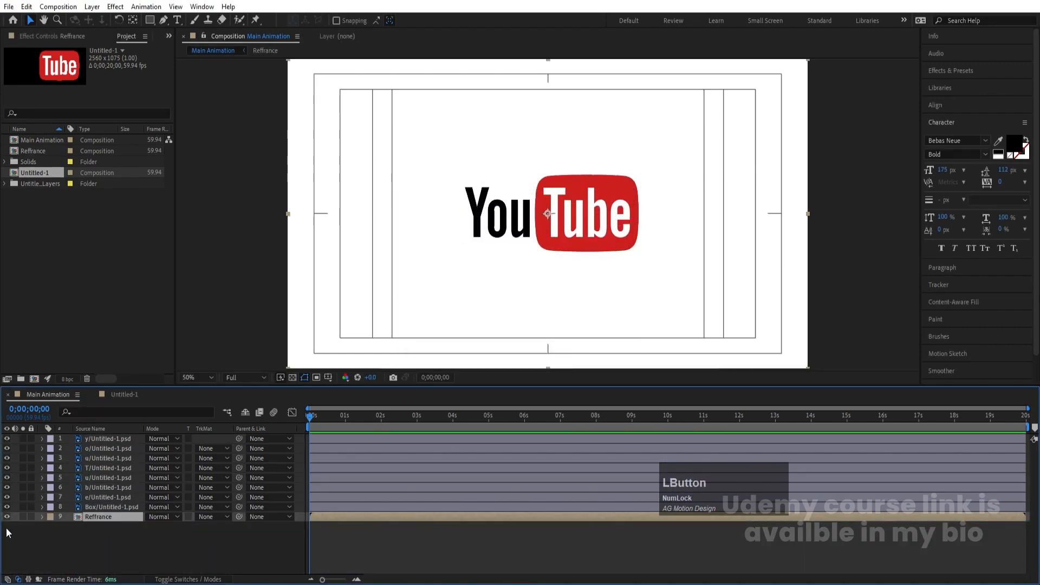
click(31, 516)
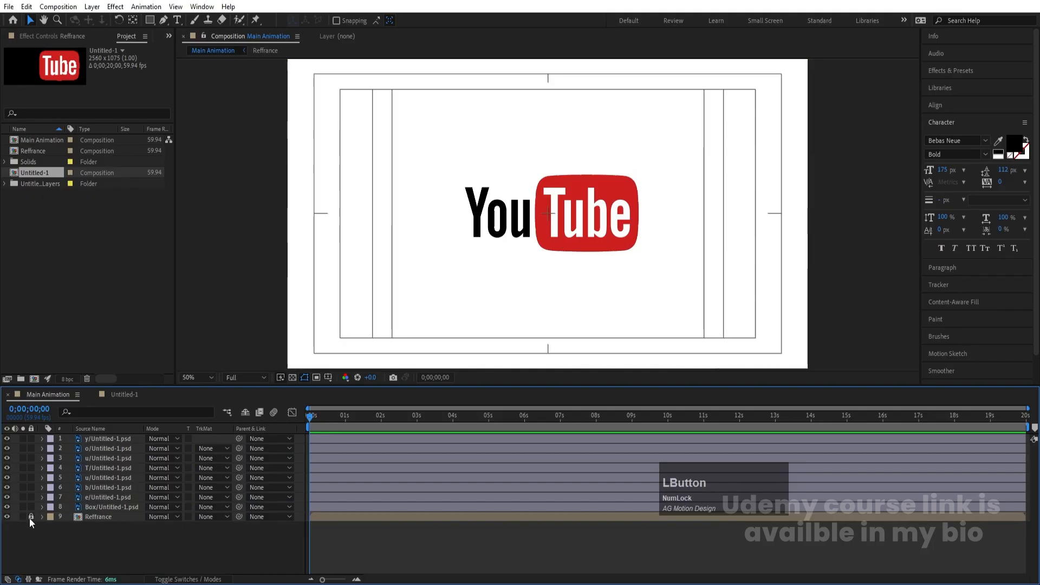
click(7, 516)
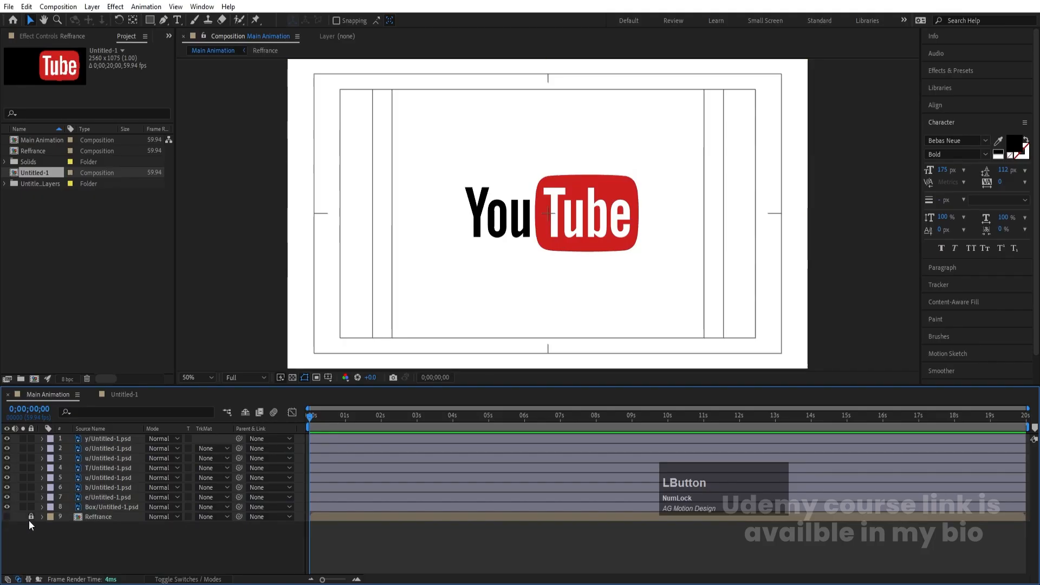
- Unlock and show the Reffrance layer, set its opacity to 29%, and lock it again
click(83, 516)
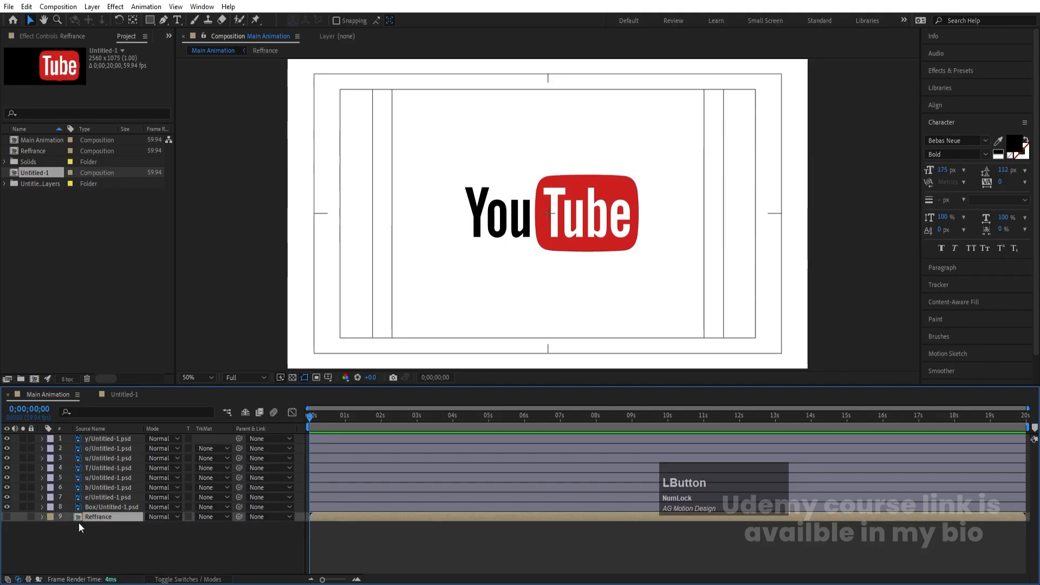
click(8, 516)
key(t)
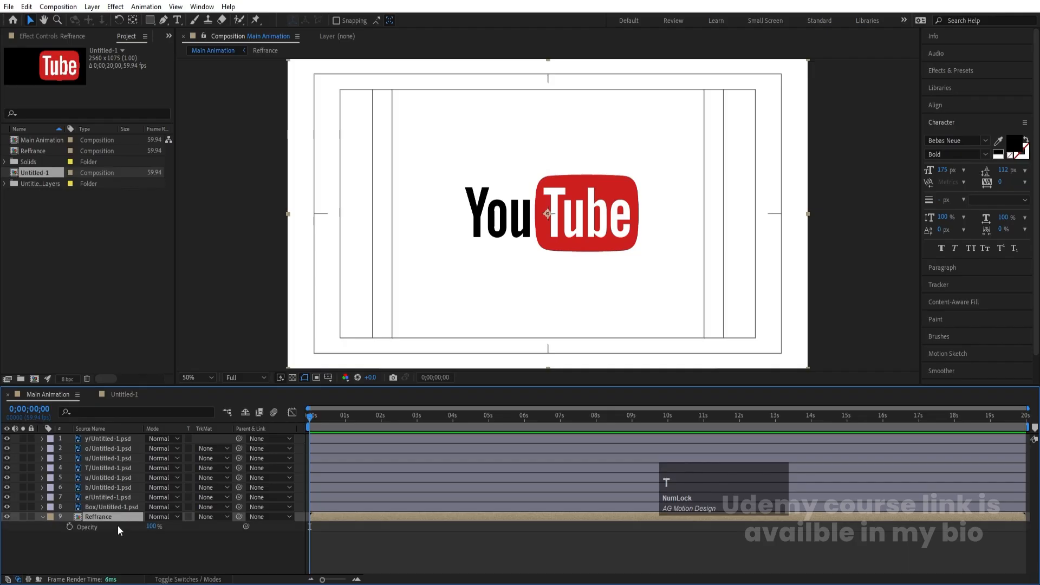
click(22, 516)
drag(152, 526, 112, 526)
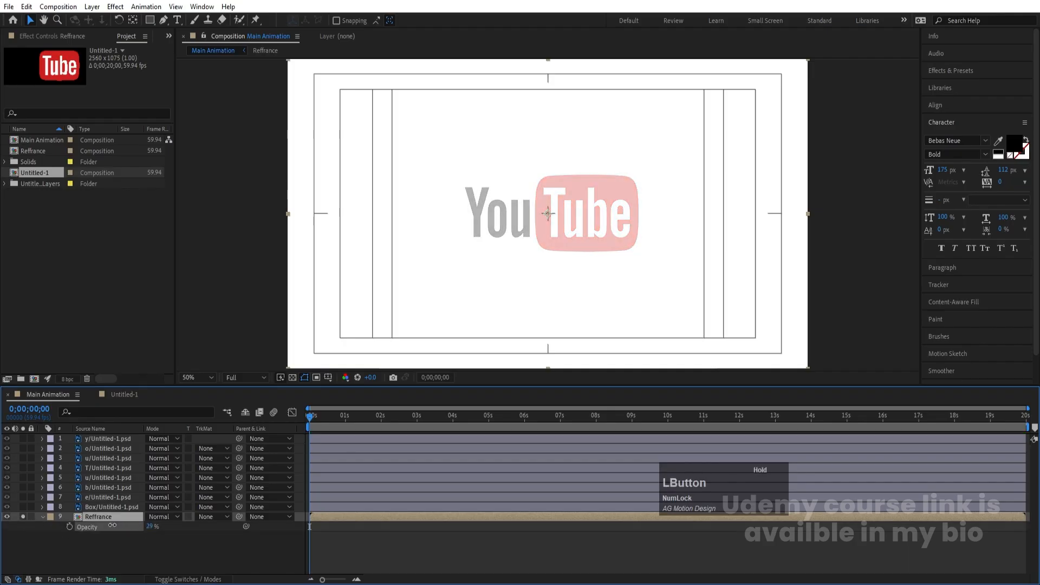
click(22, 516)
click(31, 516)
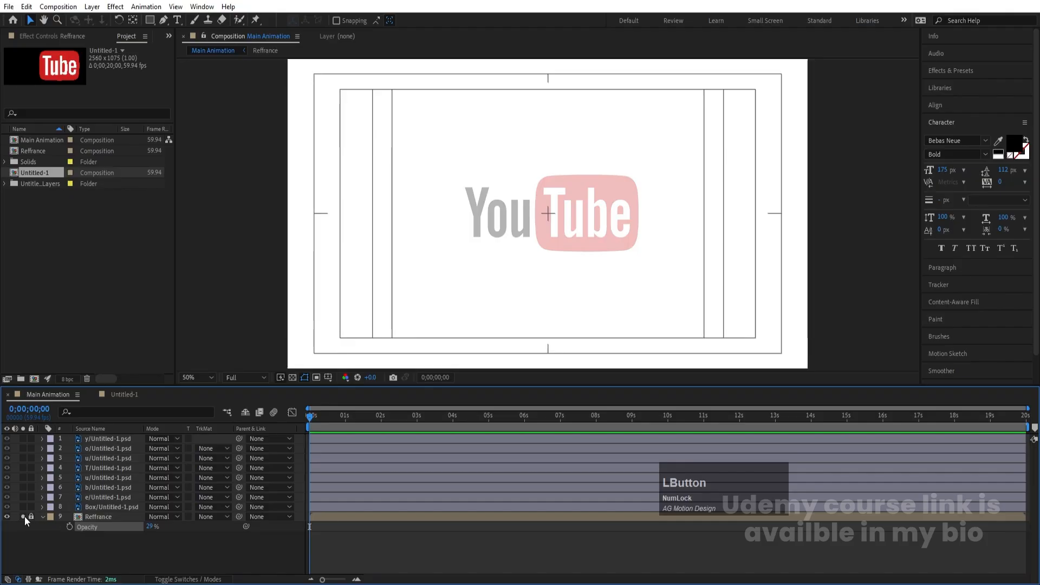
click(41, 516)
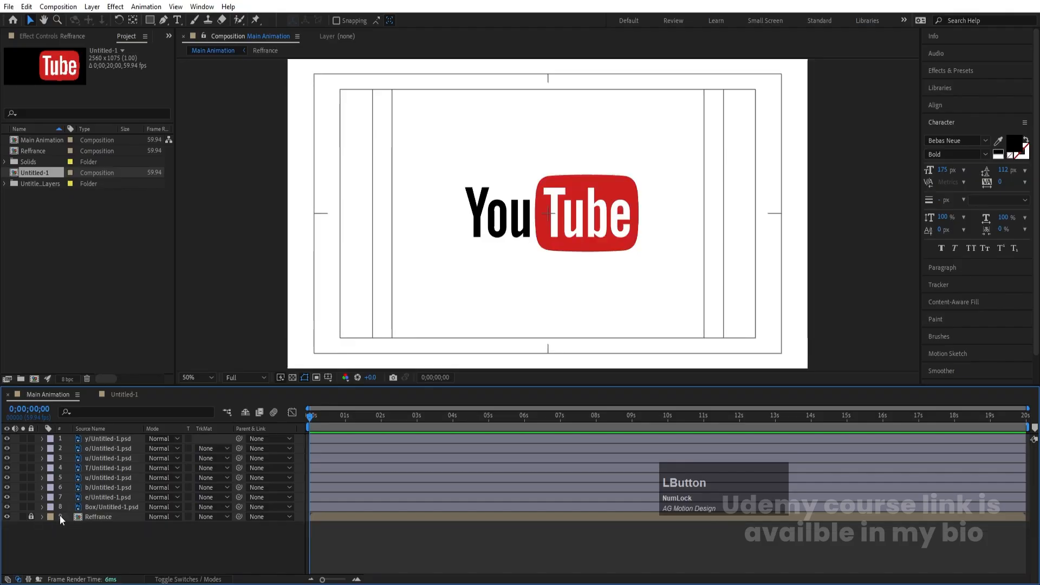
- Hide the original Box layer above the Reffrance layer
click(97, 508)
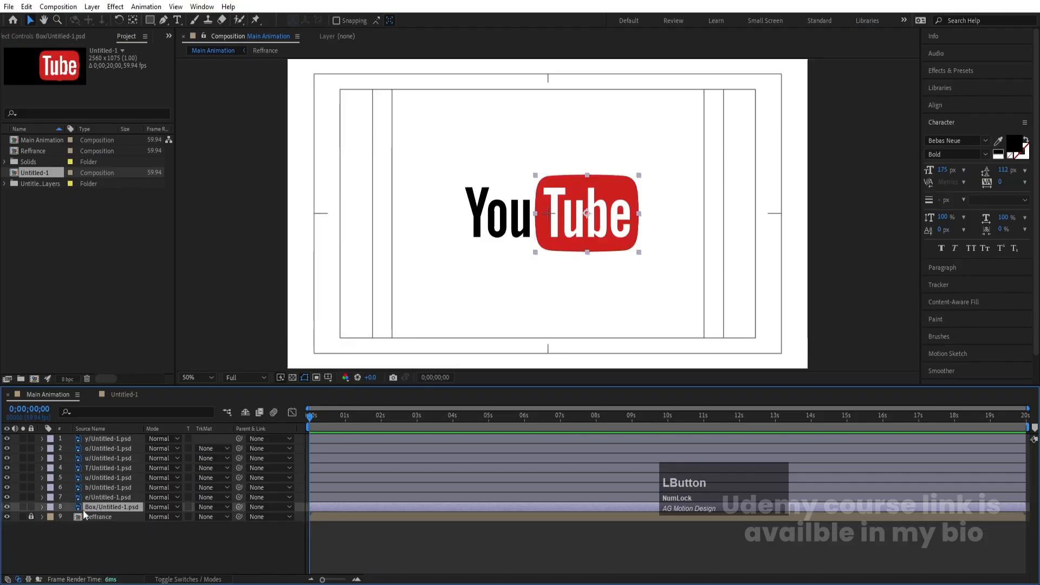
click(7, 507)
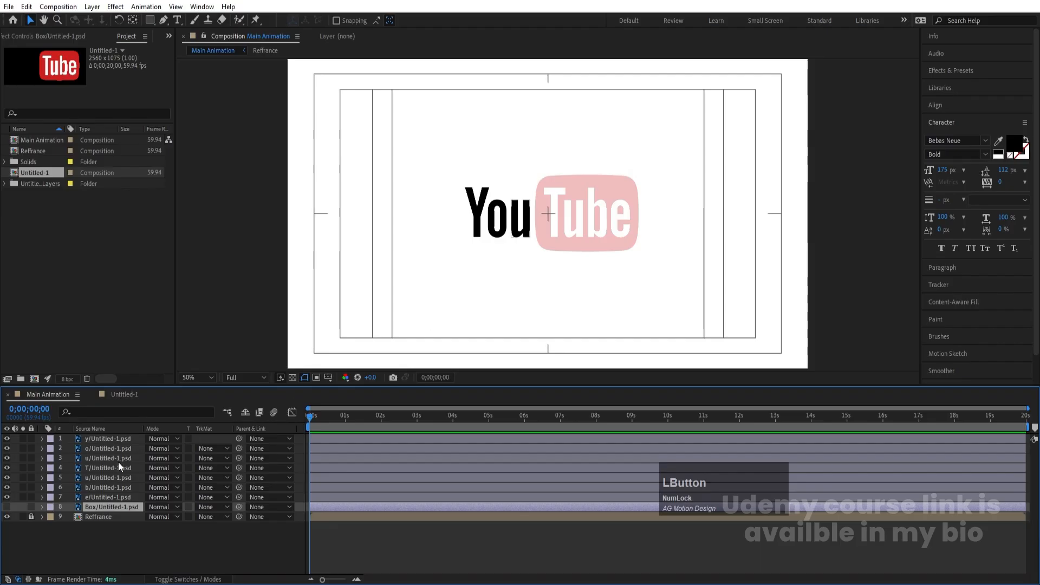
- Apply the Fill effect to the T layer and set its color to black
click(551, 194)
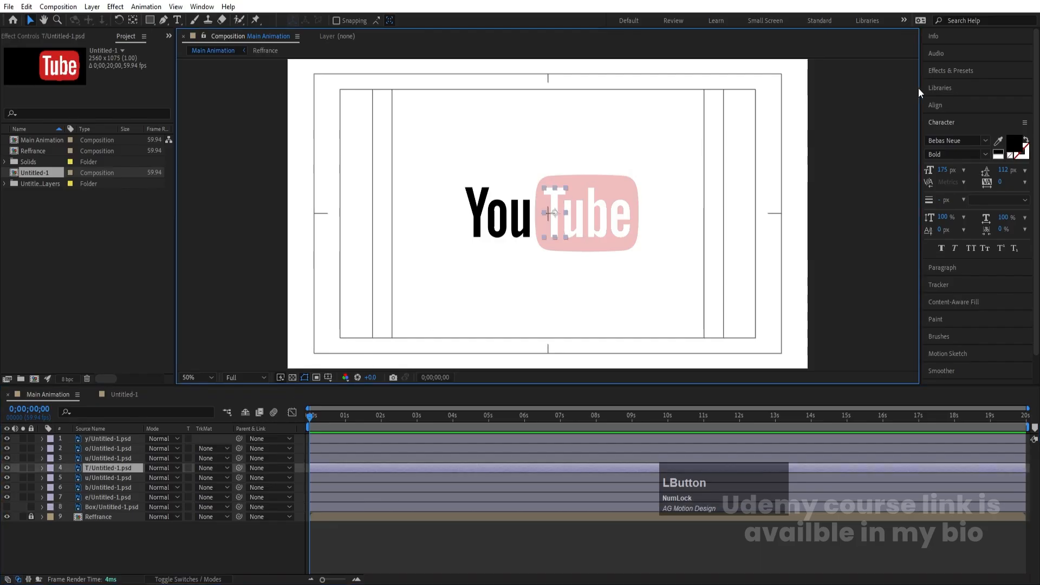
click(959, 72)
click(957, 85)
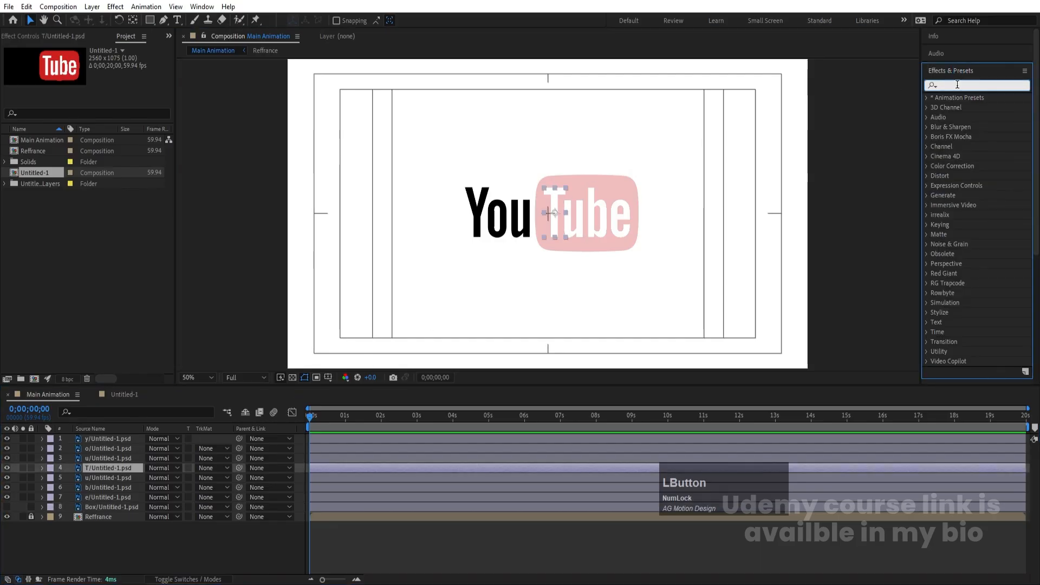
text(fill)
click(964, 156)
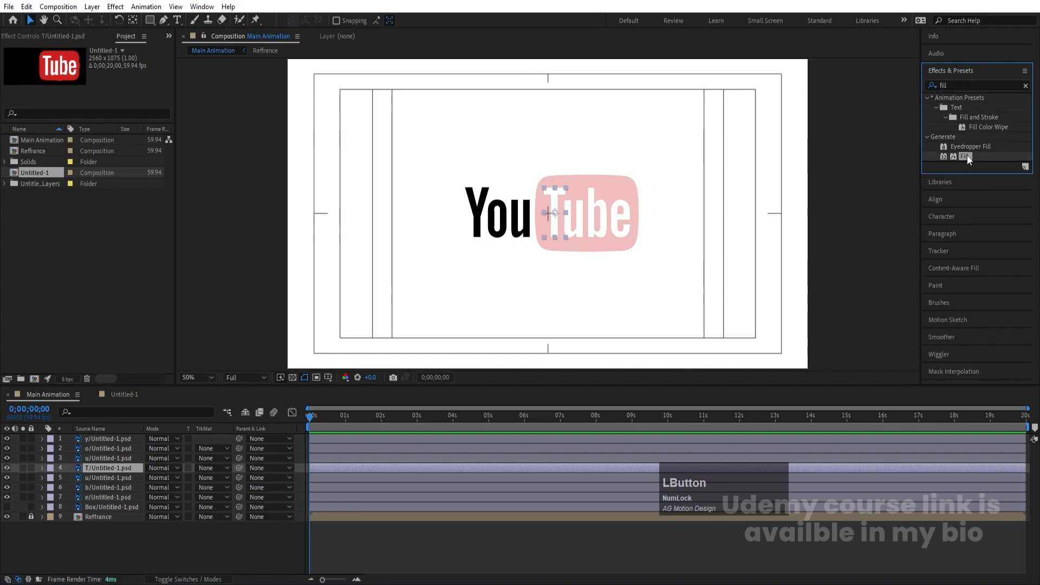
double_click(964, 156)
click(102, 89)
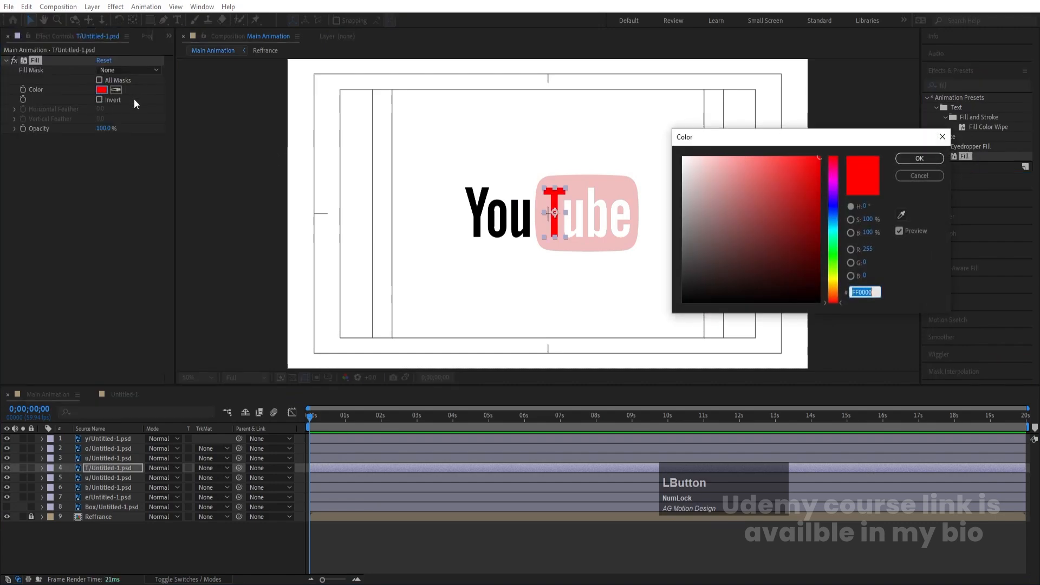
drag(782, 228, 657, 359)
key(Return)
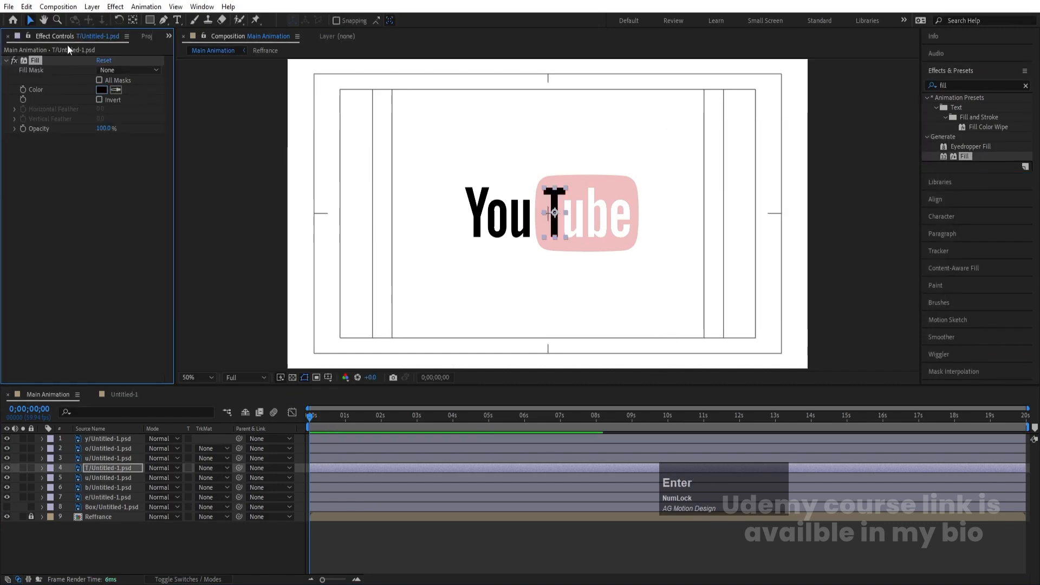
- Copy the black Fill effect from the T to the u, b and e layers of "Tube"
click(35, 61)
key(ctrl+c)
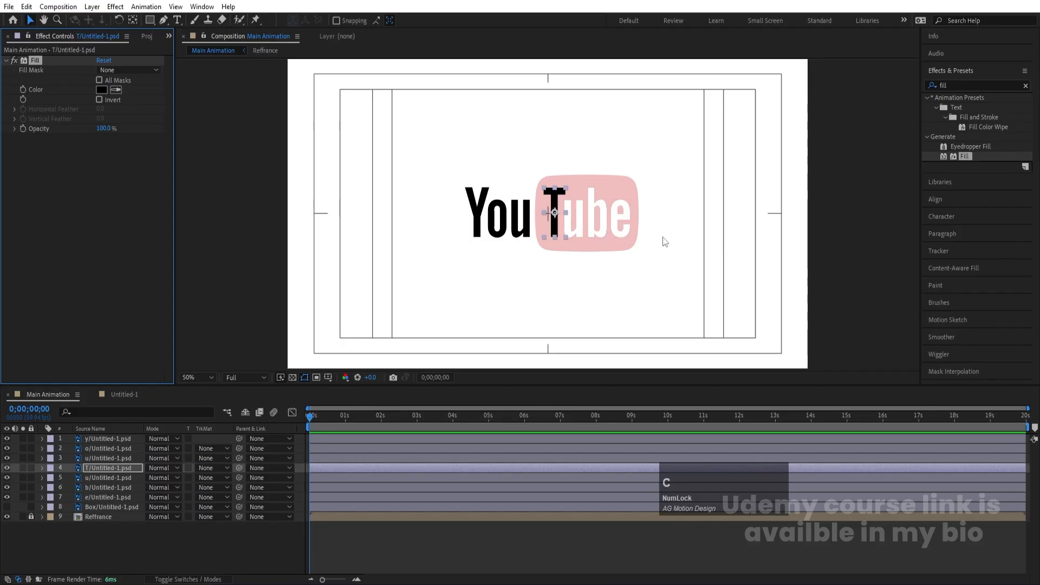
click(569, 207)
key(ctrl+v)
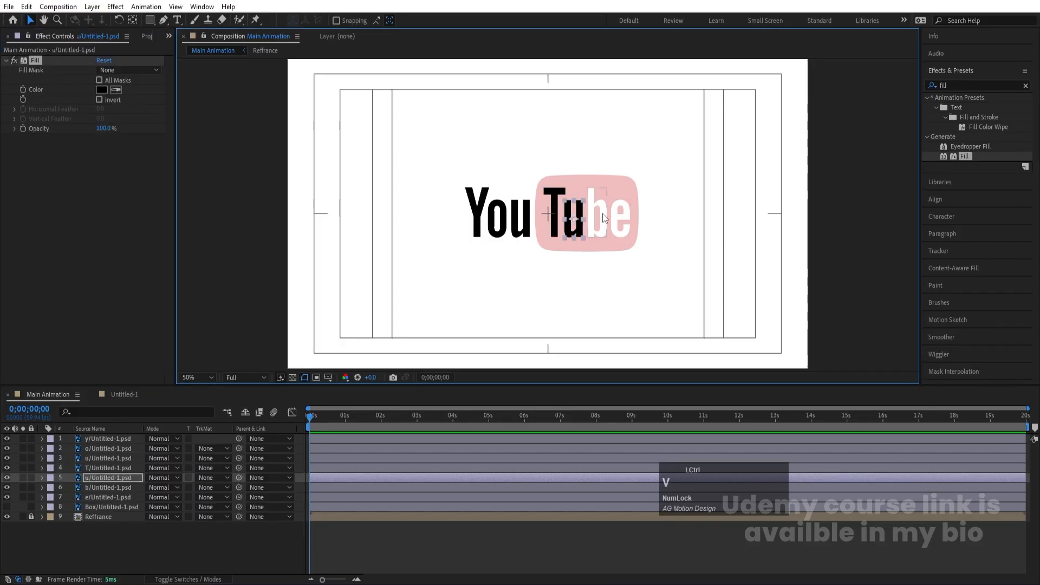
click(606, 225)
key(ctrl+v)
click(618, 221)
key(ctrl+v)
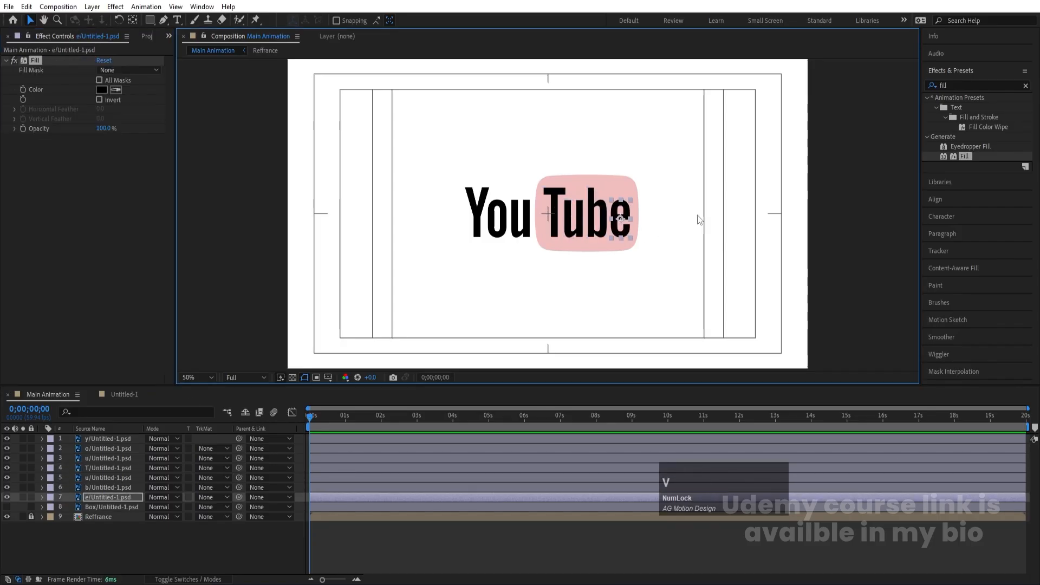
click(698, 219)
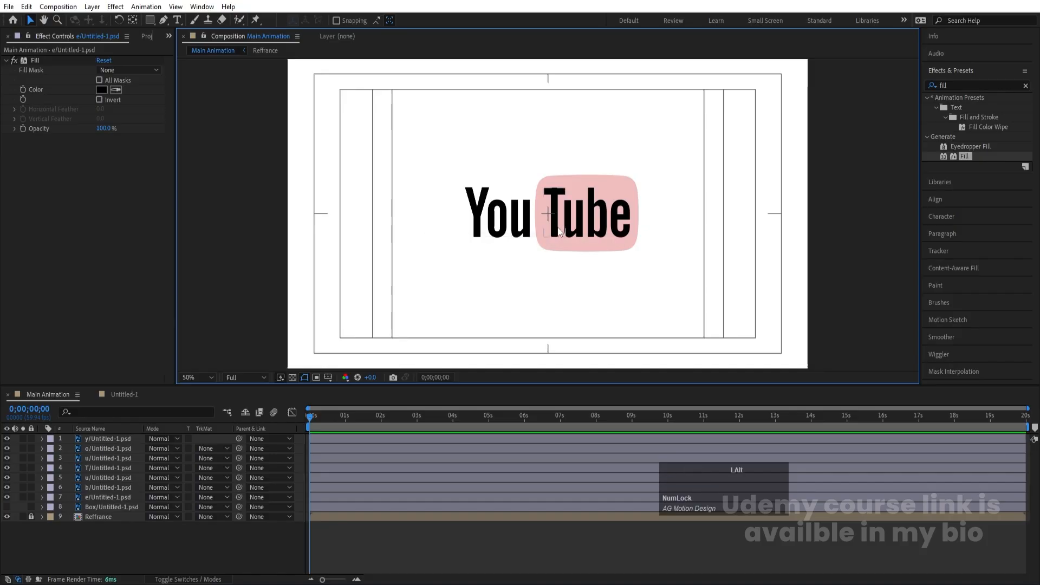
scroll(560, 223, up, 2)
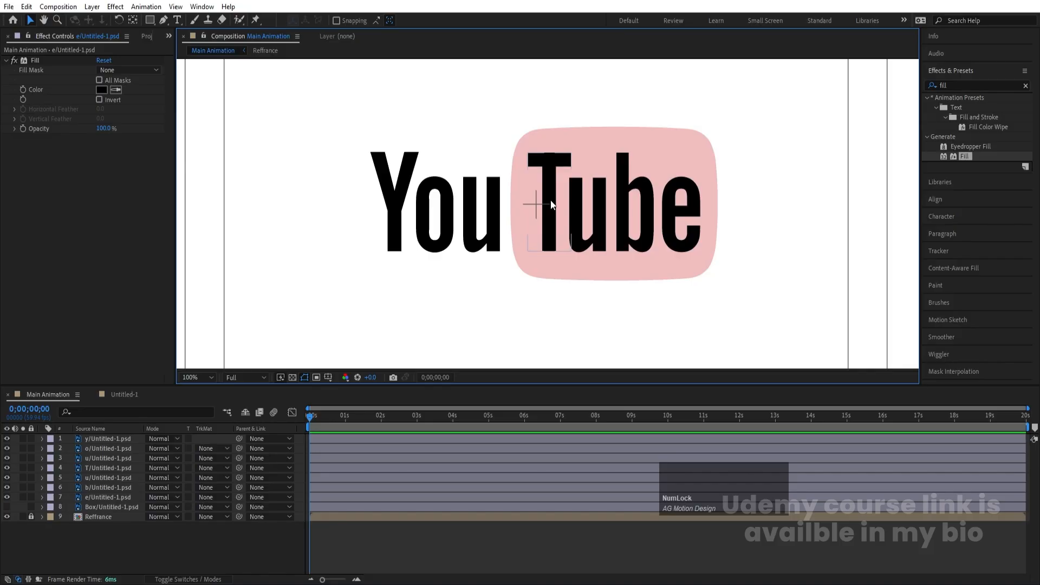
- Move the Y letter onto the T of "Tube" near the composition's center
click(550, 203)
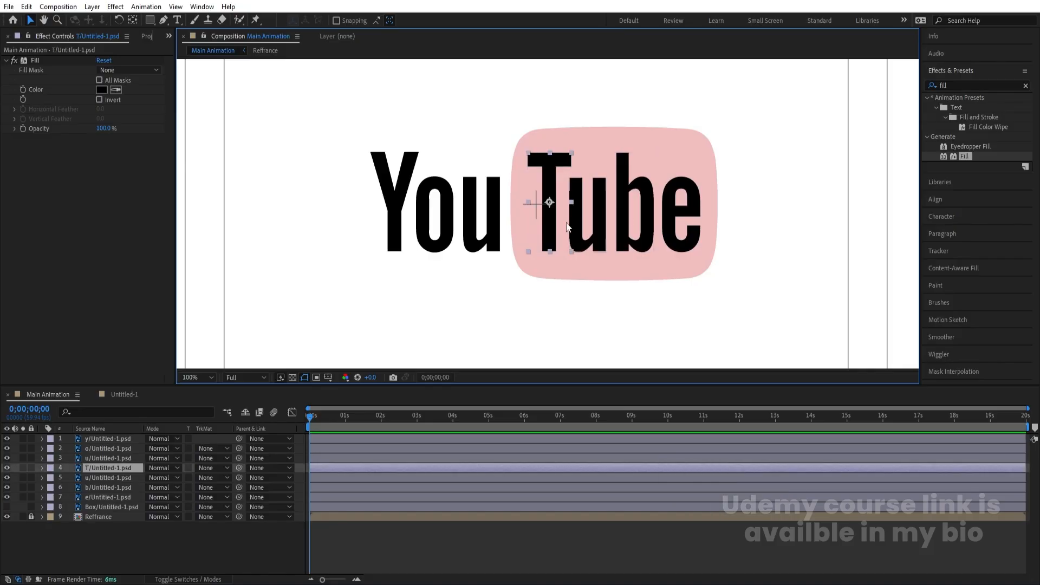
click(393, 202)
drag(392, 218, 602, 286)
- Stack the b of "Tube" directly above the moved Y, and the o of "You" above the b
click(600, 226)
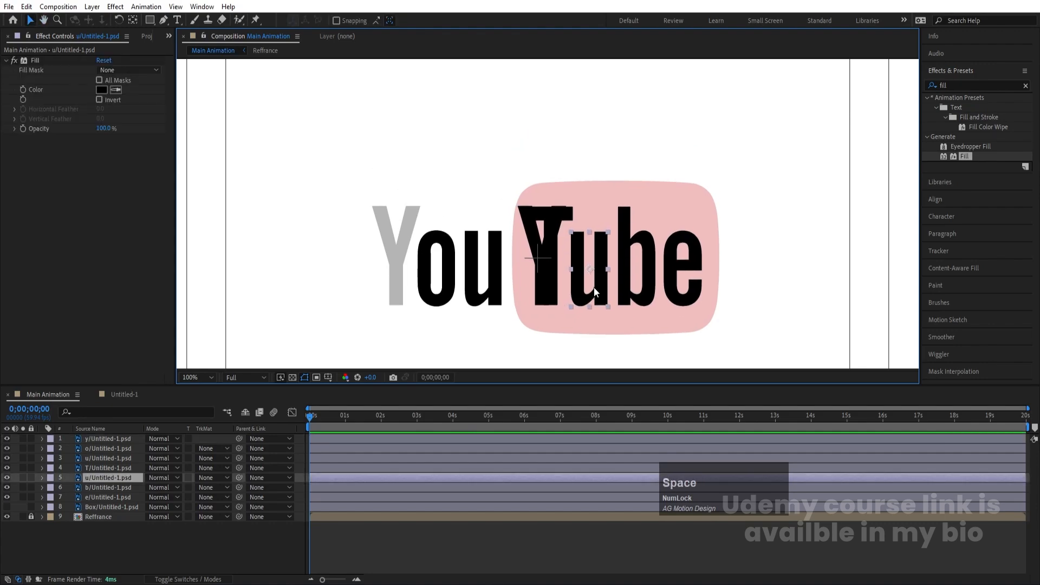
click(623, 277)
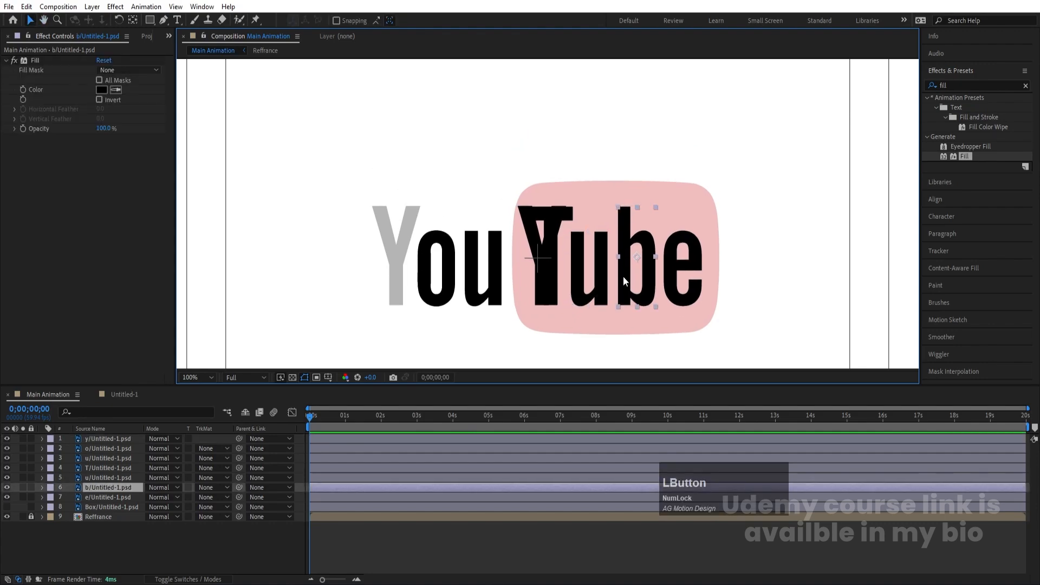
drag(632, 274, 543, 176)
key(Num_Lock)
click(441, 277)
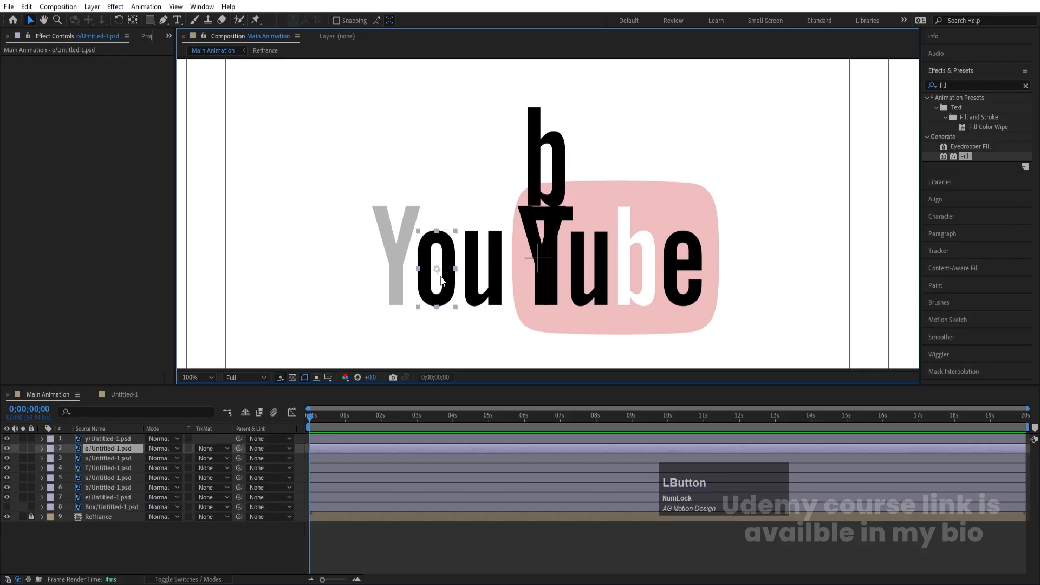
drag(444, 290, 553, 89)
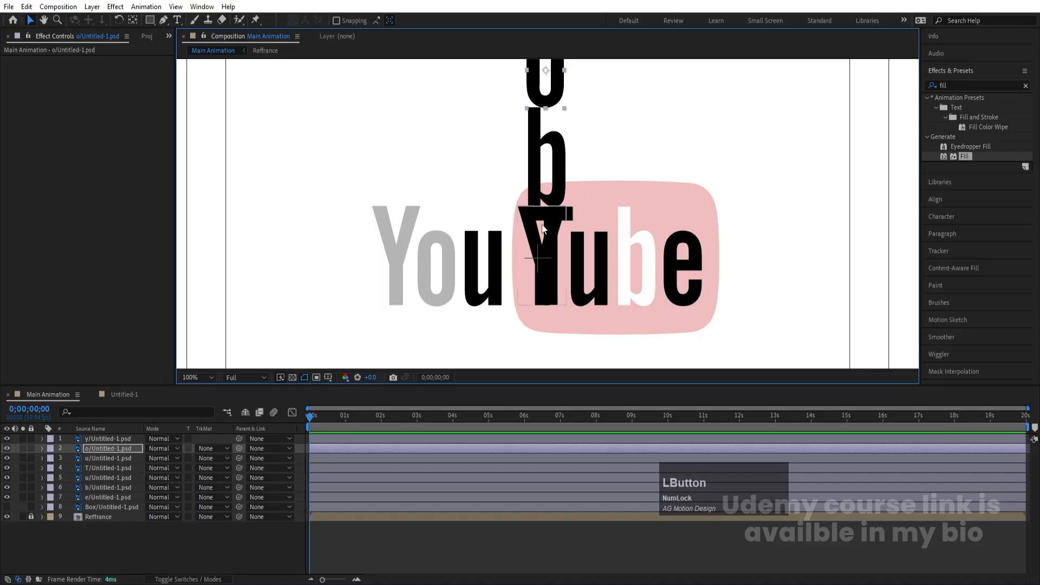
- Move the b layer directly below the o layer in the stack and solo the y, o and b layers
click(543, 228)
shift+click(551, 124)
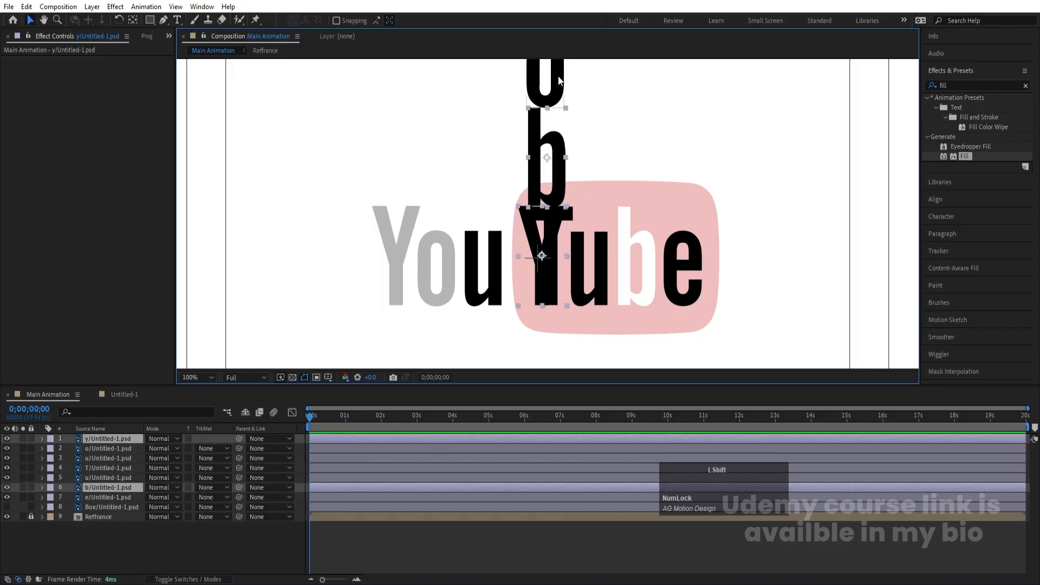
shift+click(553, 87)
drag(106, 489, 98, 456)
click(22, 457)
click(580, 204)
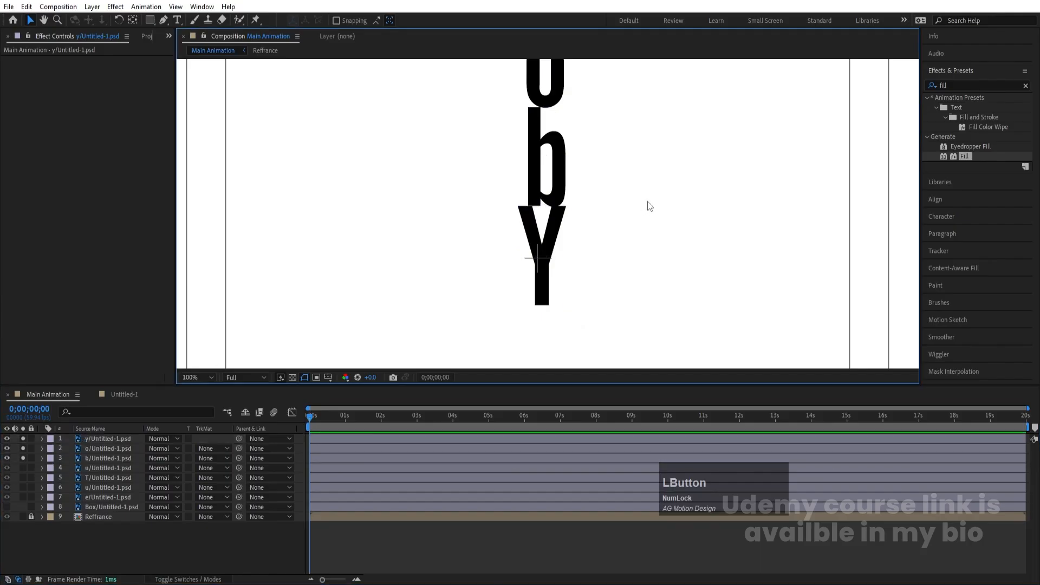
- Nudge the b and o letters horizontally to center them above the Y, and fit the composition to the viewer
scroll(580, 204, down, 1)
scroll(590, 201, up, 2)
click(593, 206)
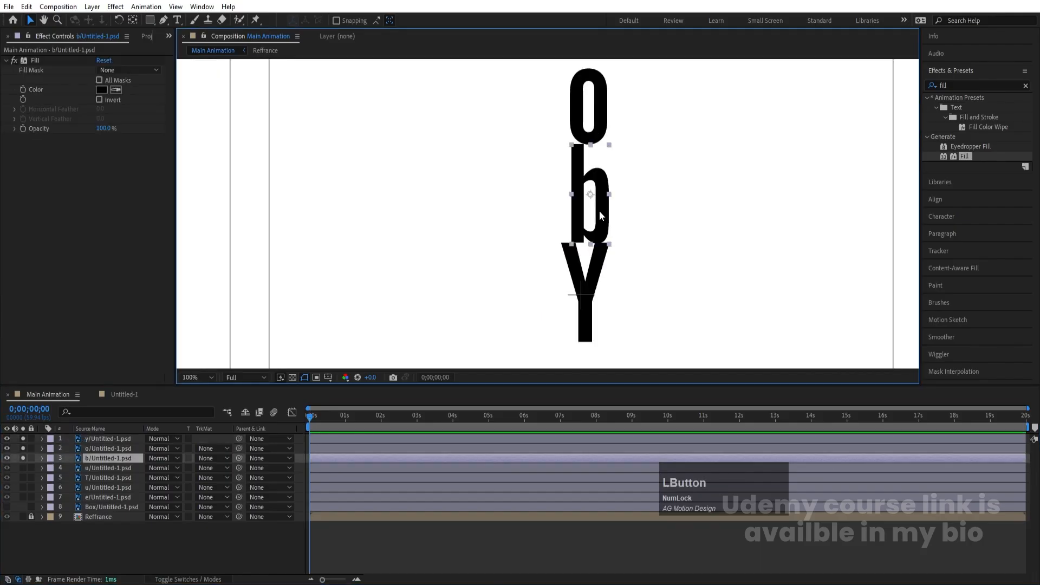
drag(598, 132, 594, 132)
click(199, 378)
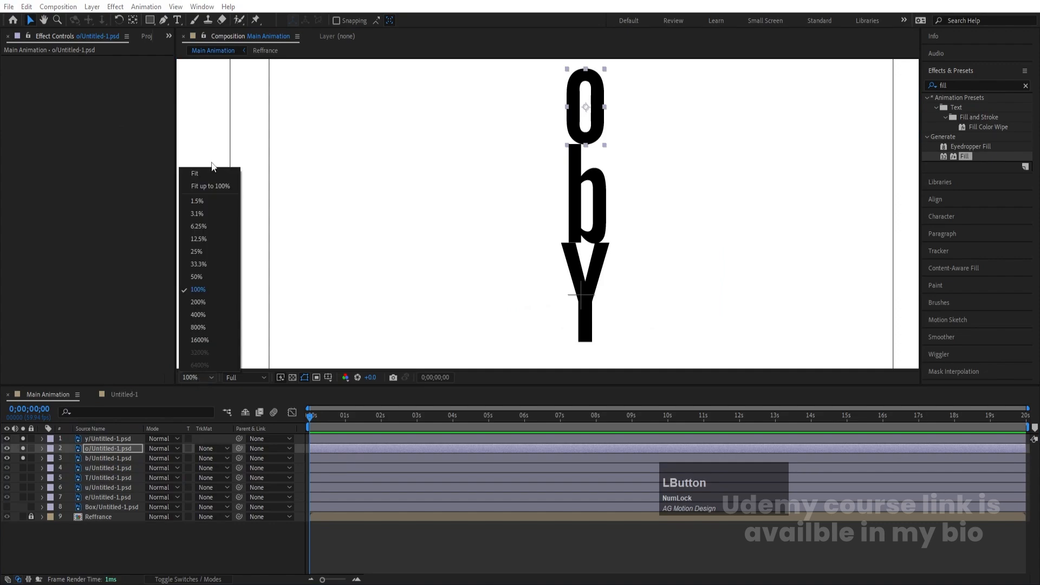
click(208, 174)
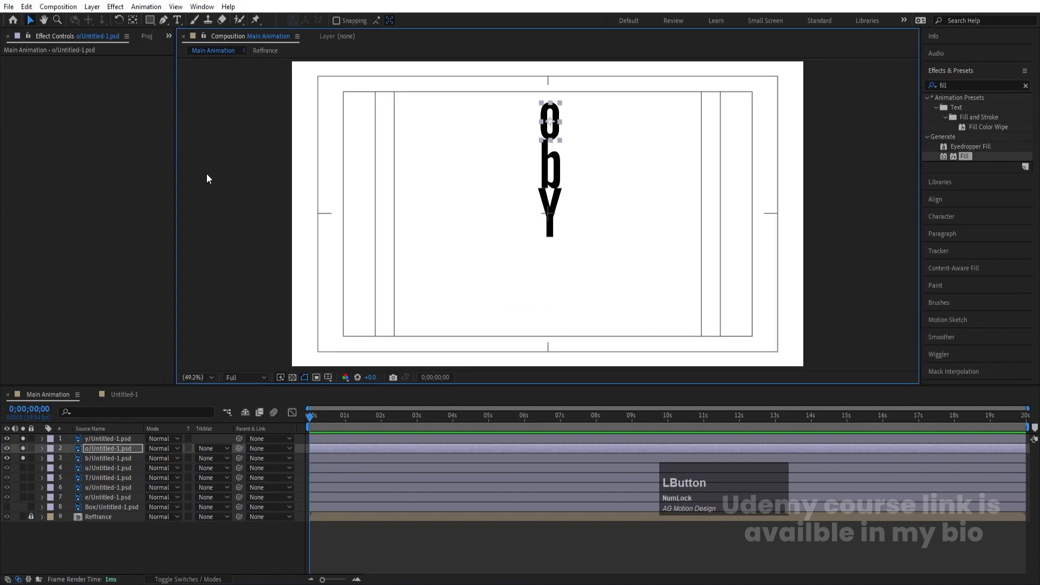
- Separate the Position dimensions of the y, o and b layers into X and Y
click(90, 457)
shift+click(95, 437)
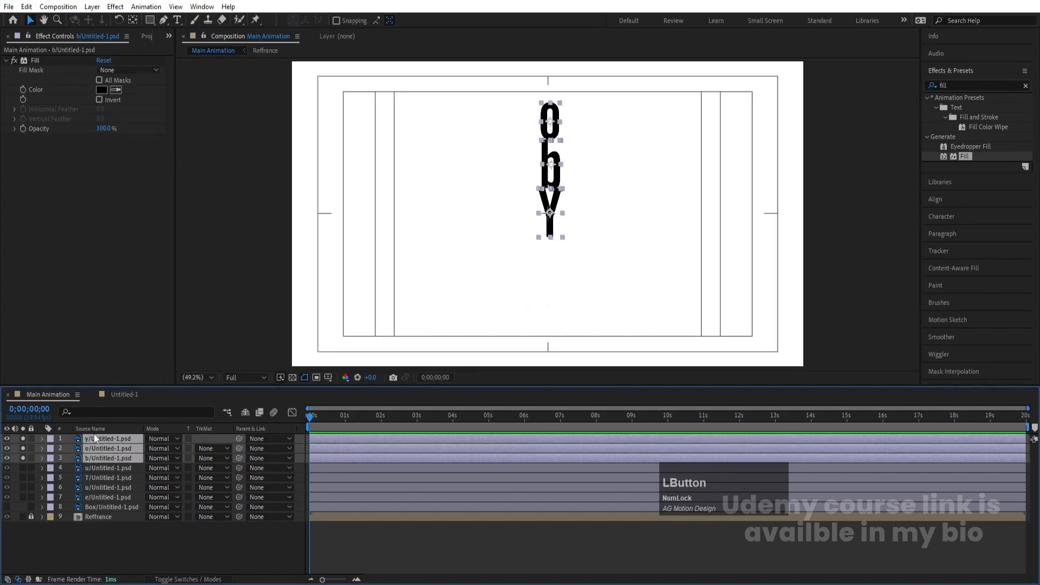
key(p)
click(95, 483)
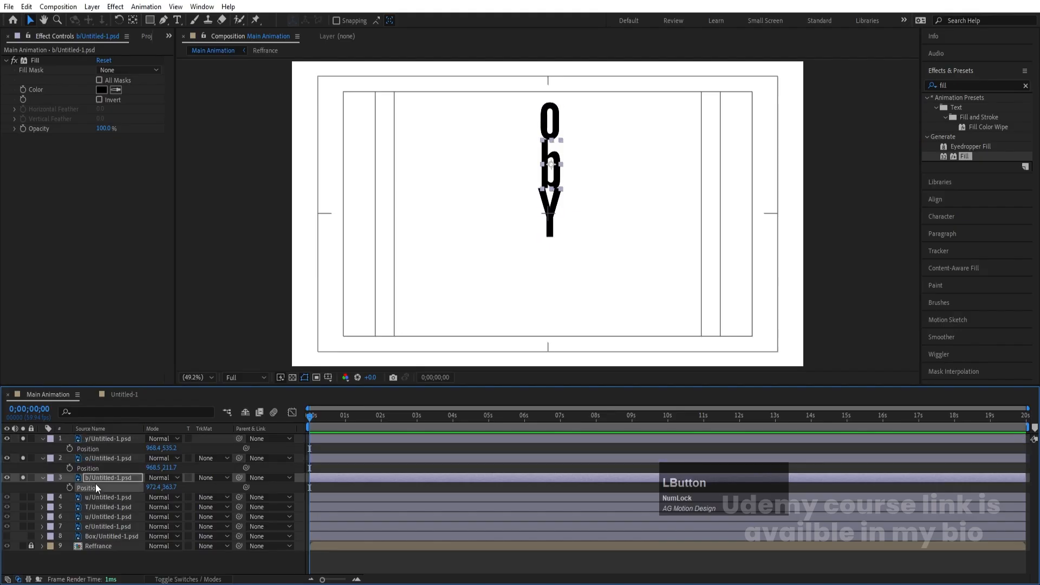
shift+click(87, 466)
shift+click(85, 447)
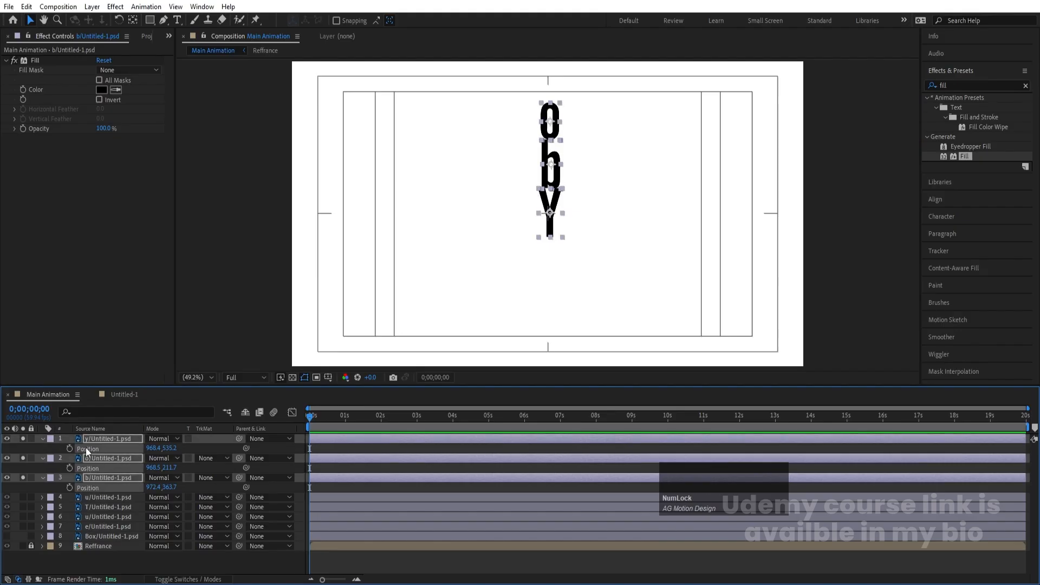
right_click(85, 447)
click(129, 305)
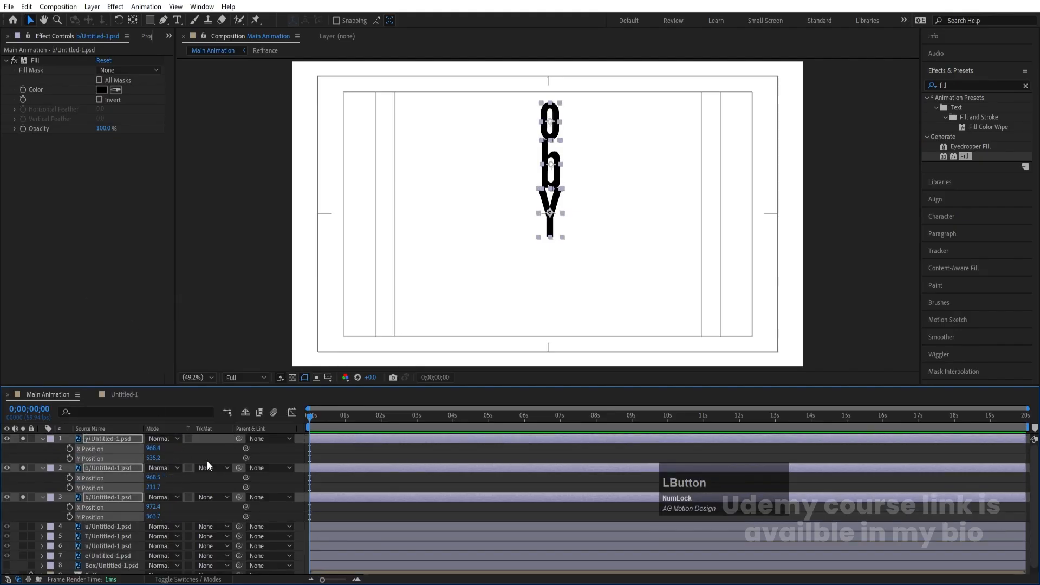
click(196, 450)
- Display layer names instead of source names and reorder the soloed layers as o, b, y
click(118, 431)
click(114, 438)
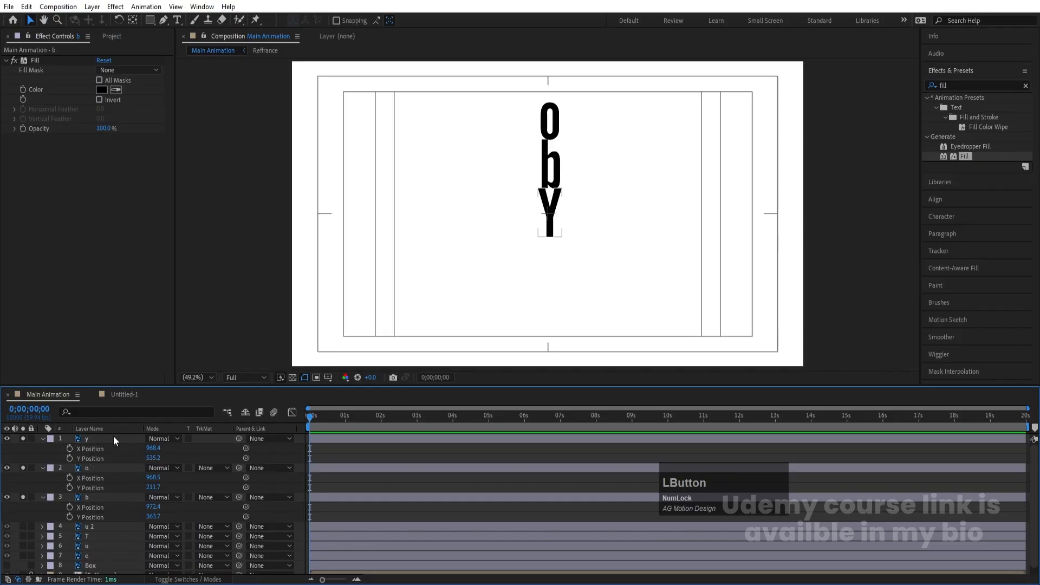
drag(90, 497, 95, 437)
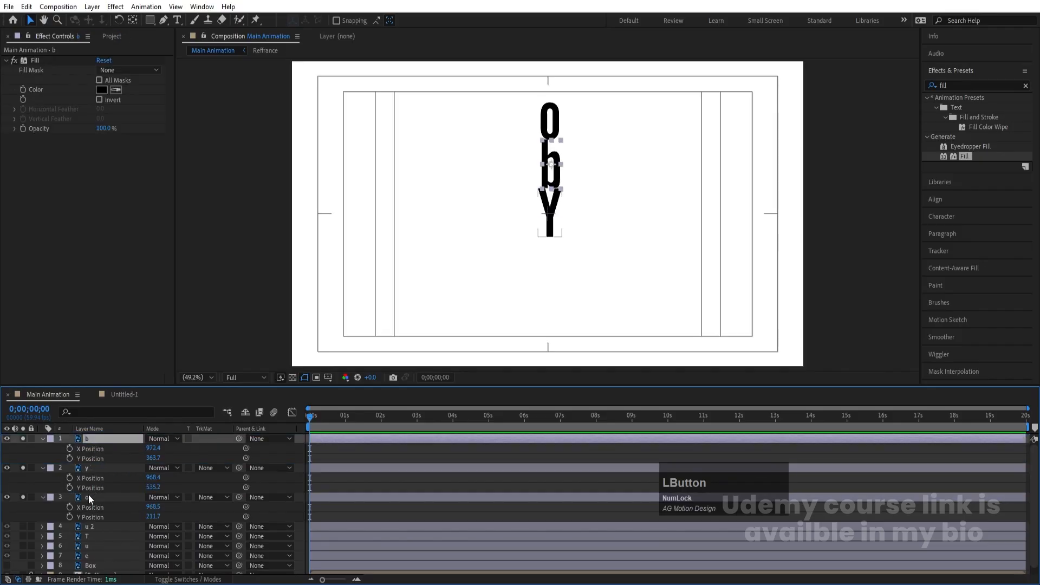
drag(89, 494, 108, 437)
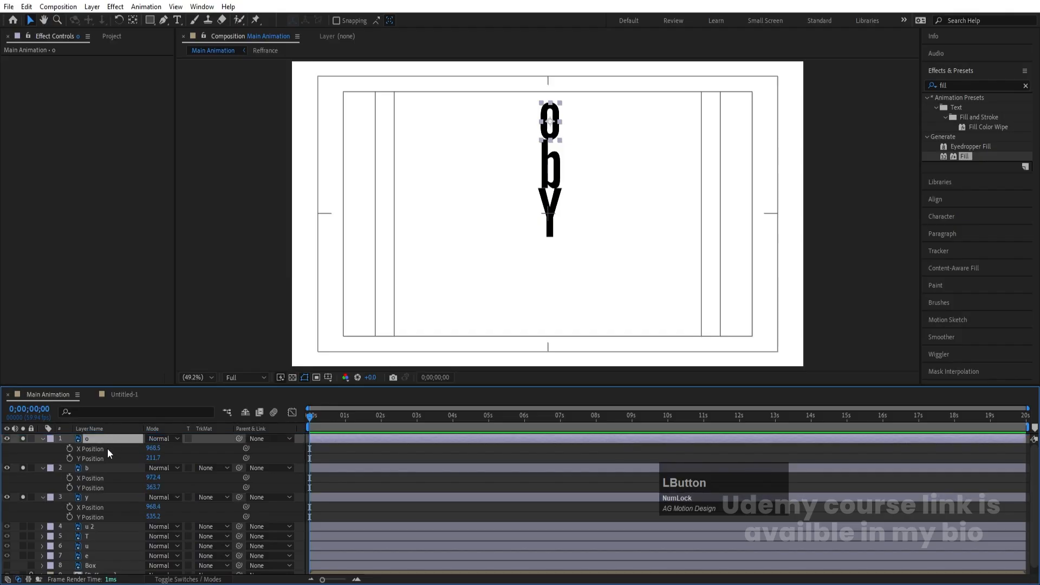
- Add Y Position keyframes to the o, b and y layers at 0;00;00;00 and 0;00;01;00
click(85, 495)
shift+click(93, 437)
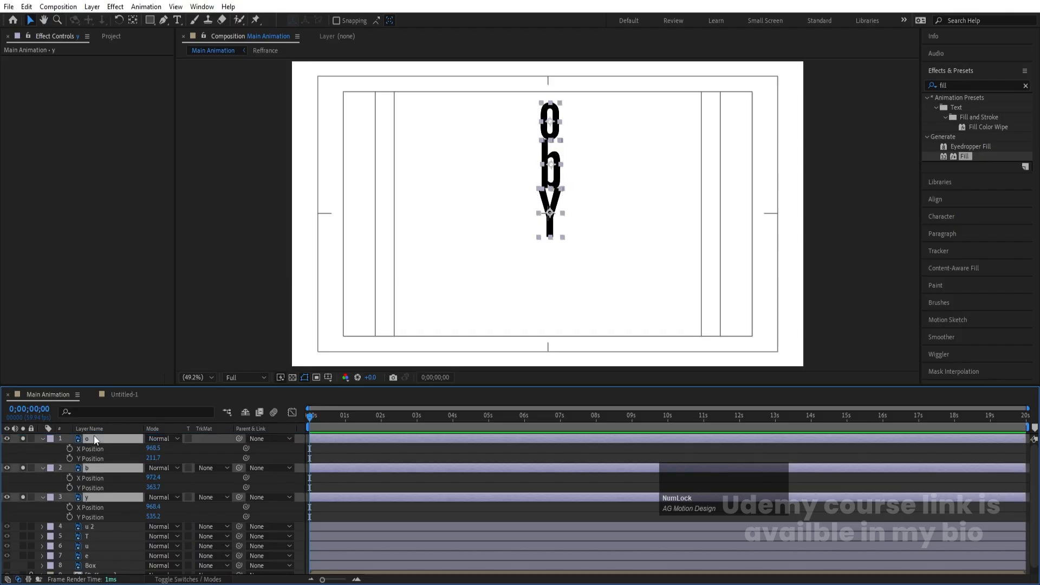
click(69, 458)
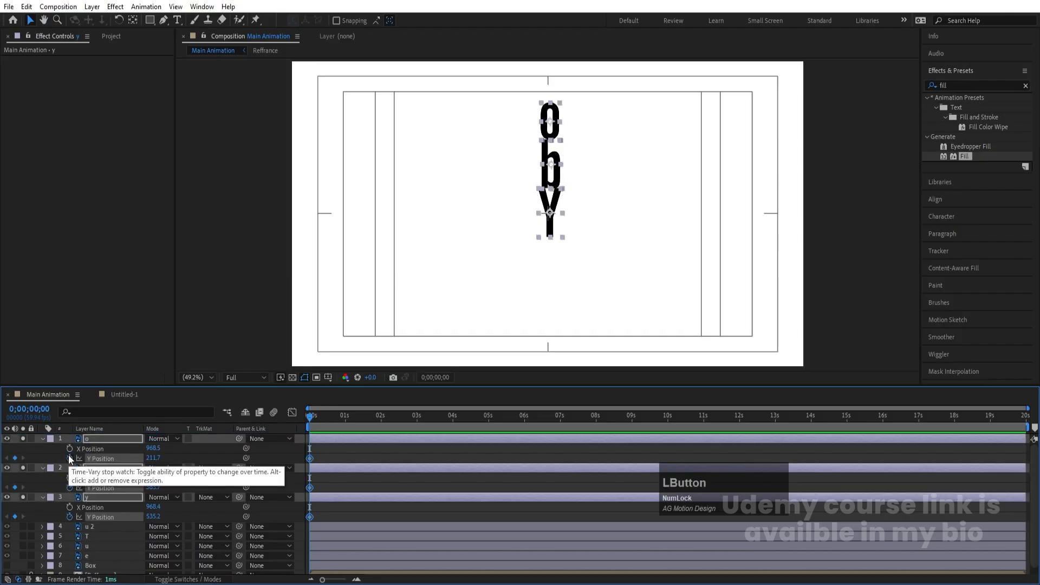
key(equal)
key(equal)
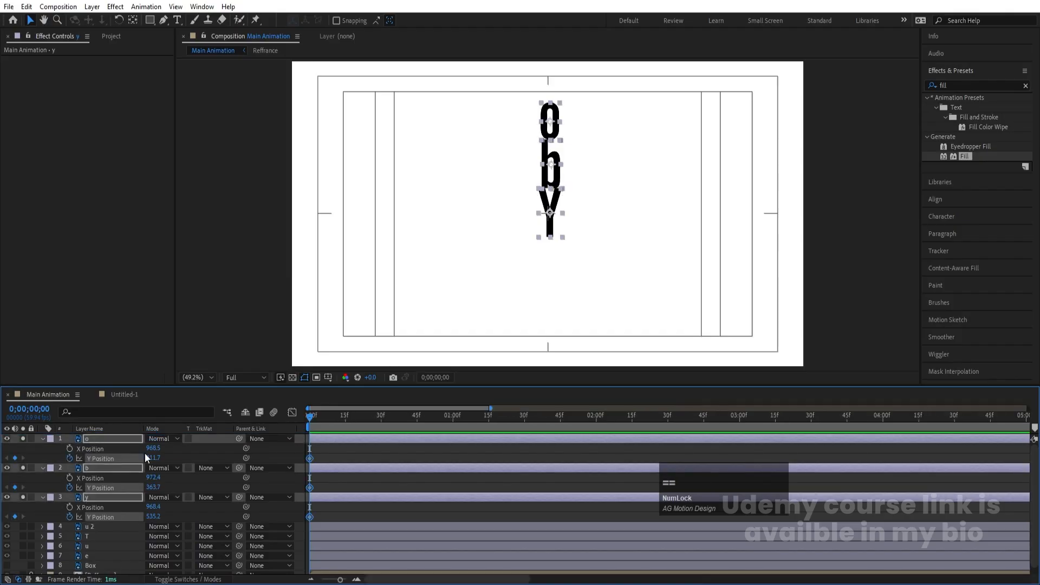
click(453, 421)
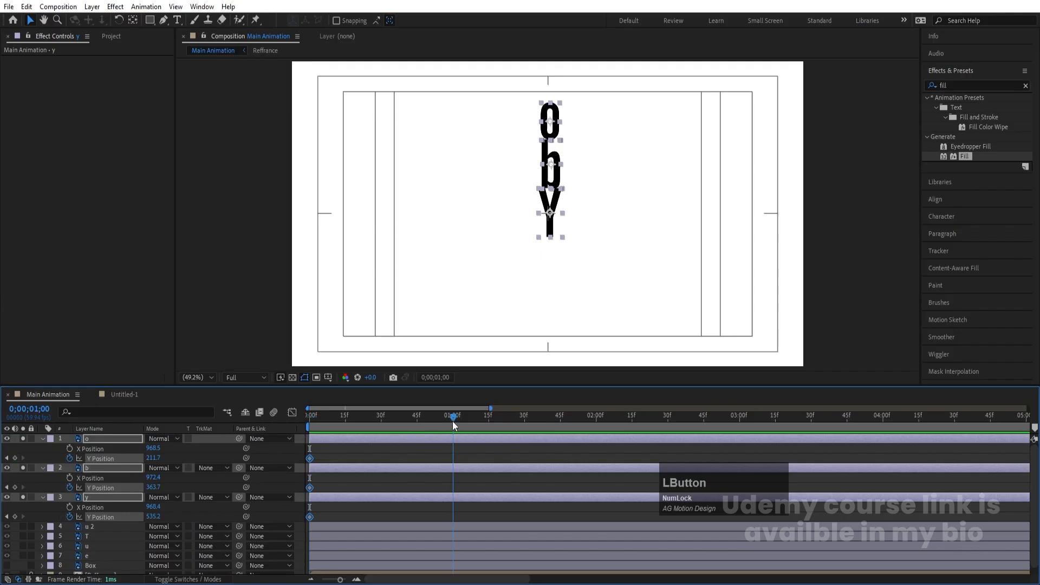
click(14, 457)
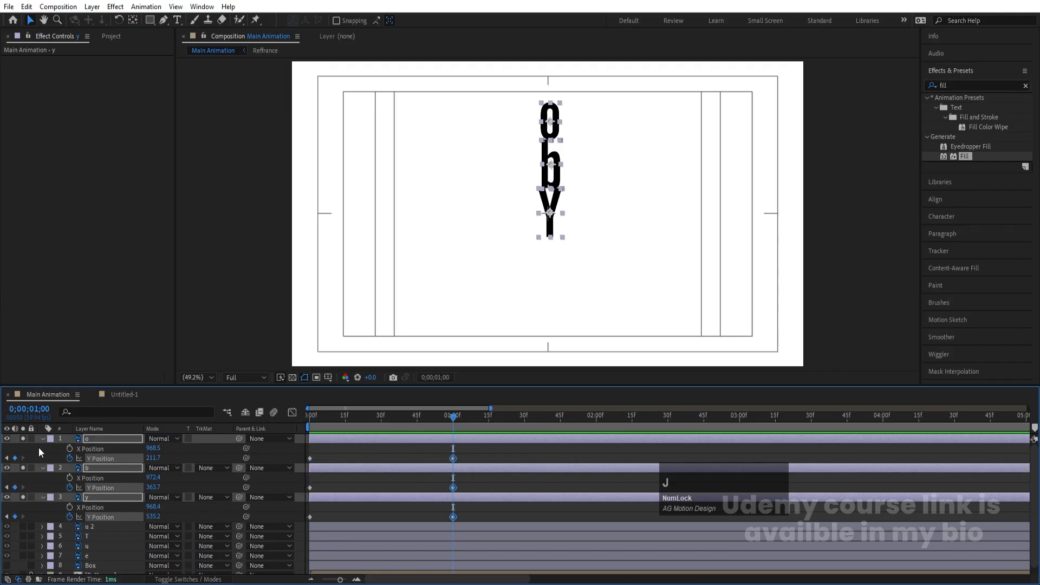
- At 0;00;00;00, align the o, b and y layers on their vertical centers and set their Y Position to 777.2
key(j)
click(935, 199)
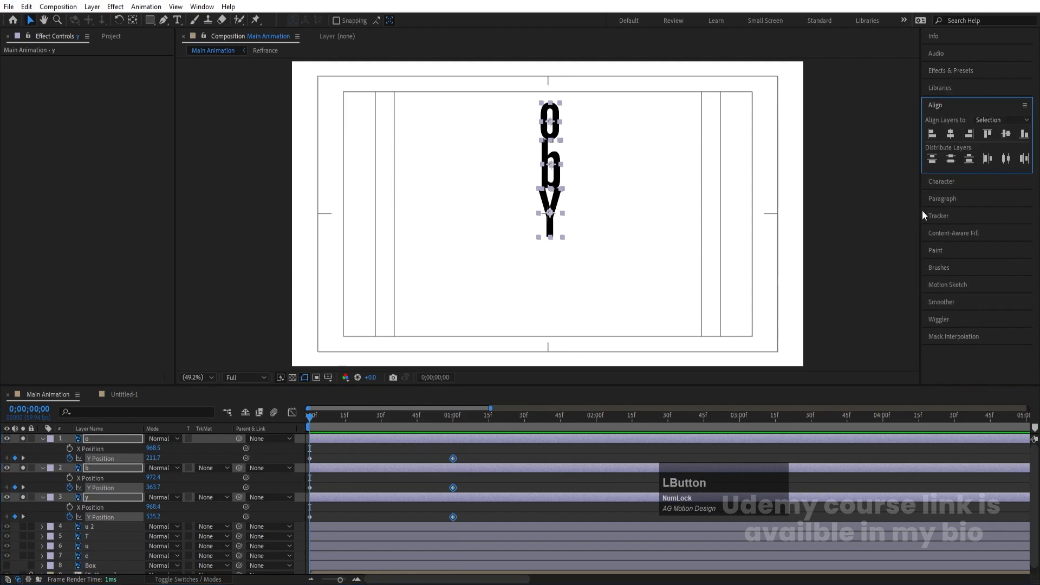
click(1006, 134)
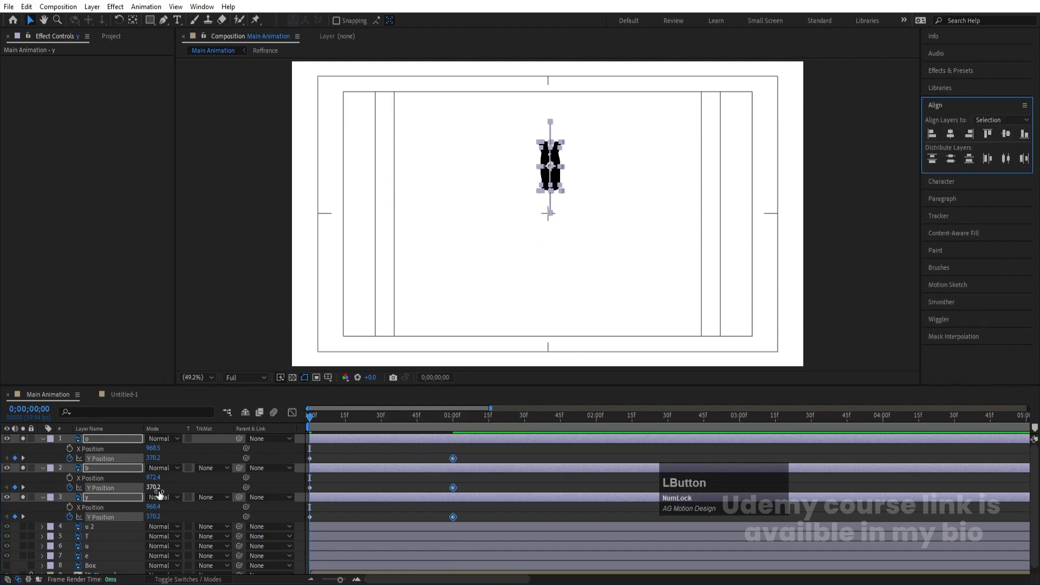
drag(153, 488, 351, 470)
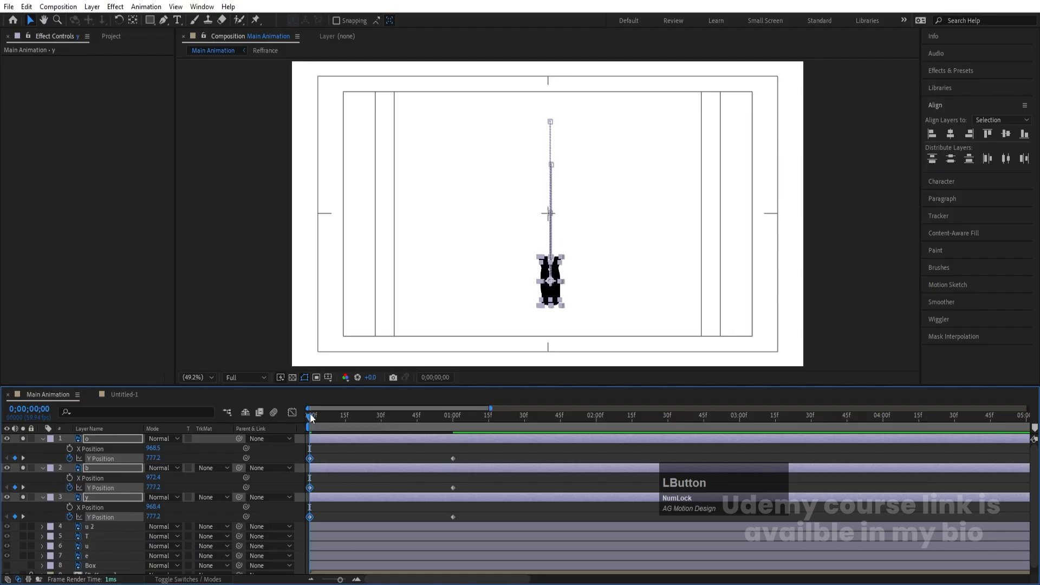
- Shift the ending Y Position keyframes of the o, b and y layers from one second to about 0;00;01;30
drag(310, 413, 453, 415)
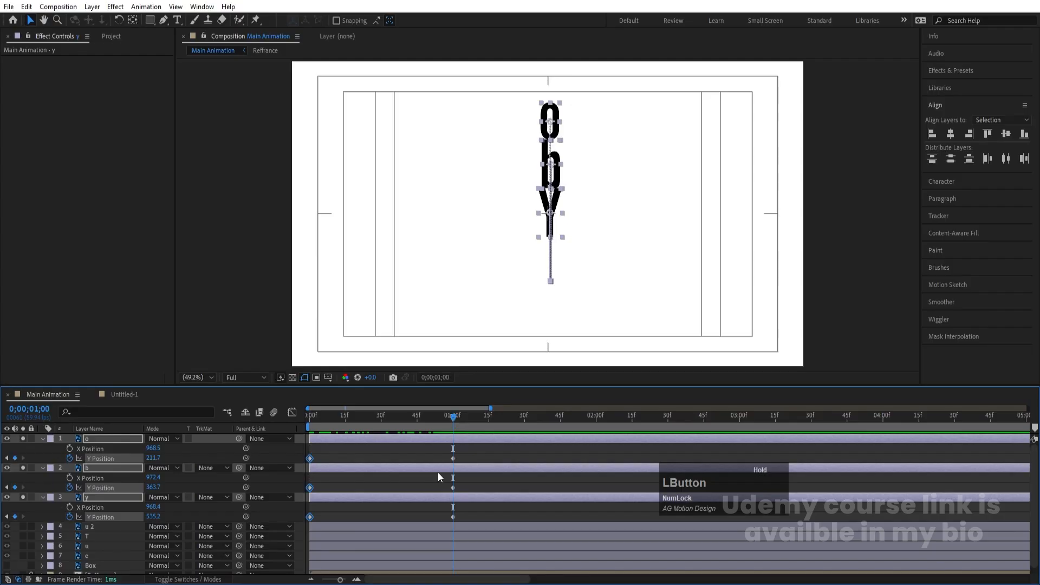
drag(436, 450, 476, 524)
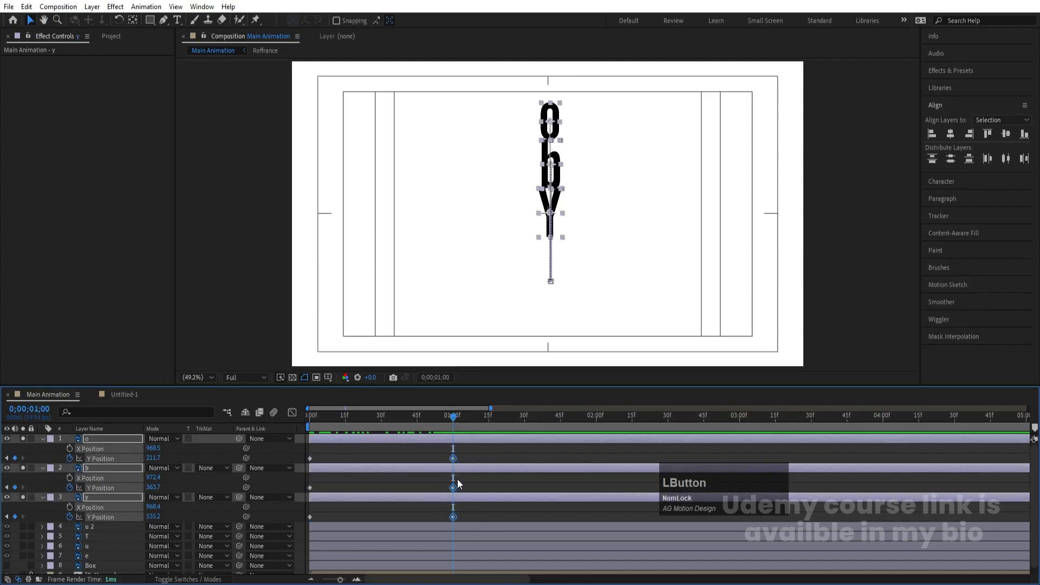
drag(452, 459, 524, 459)
- At 0;00;00;52, align the three letters on their vertical centers and set their Y Position to 138.0
drag(456, 421, 434, 417)
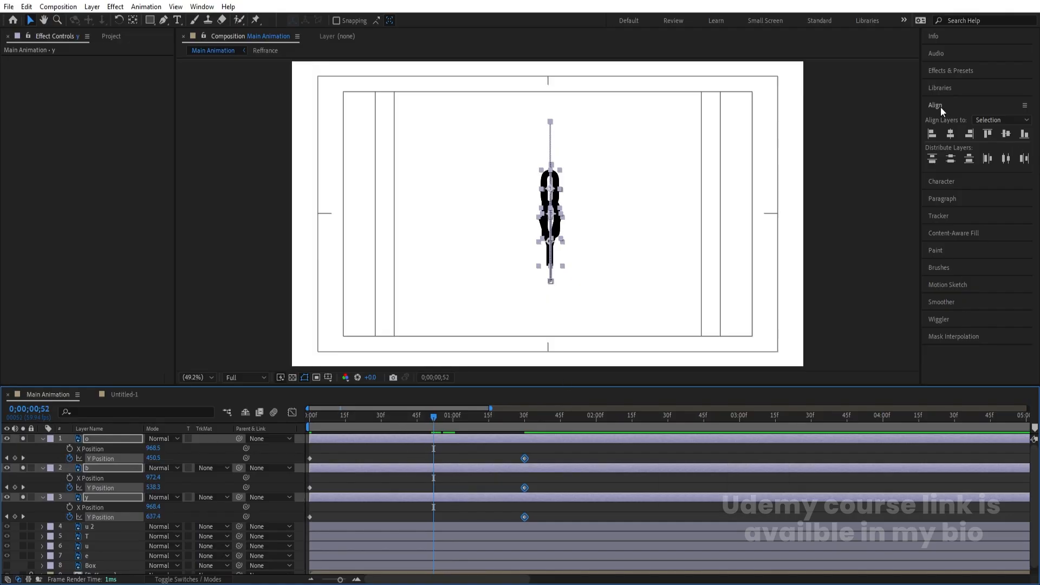
click(1003, 137)
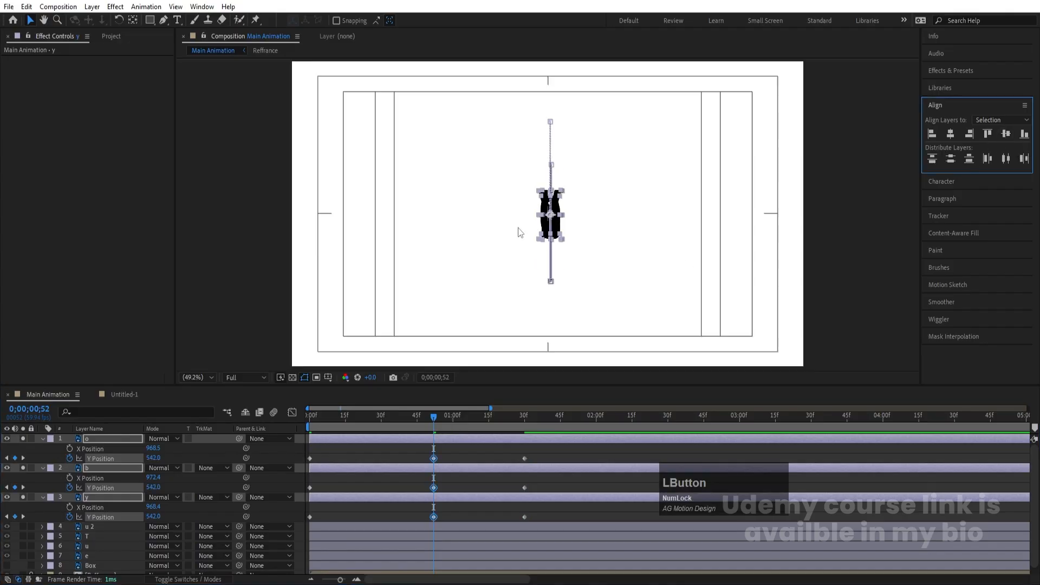
drag(154, 488, 17, 448)
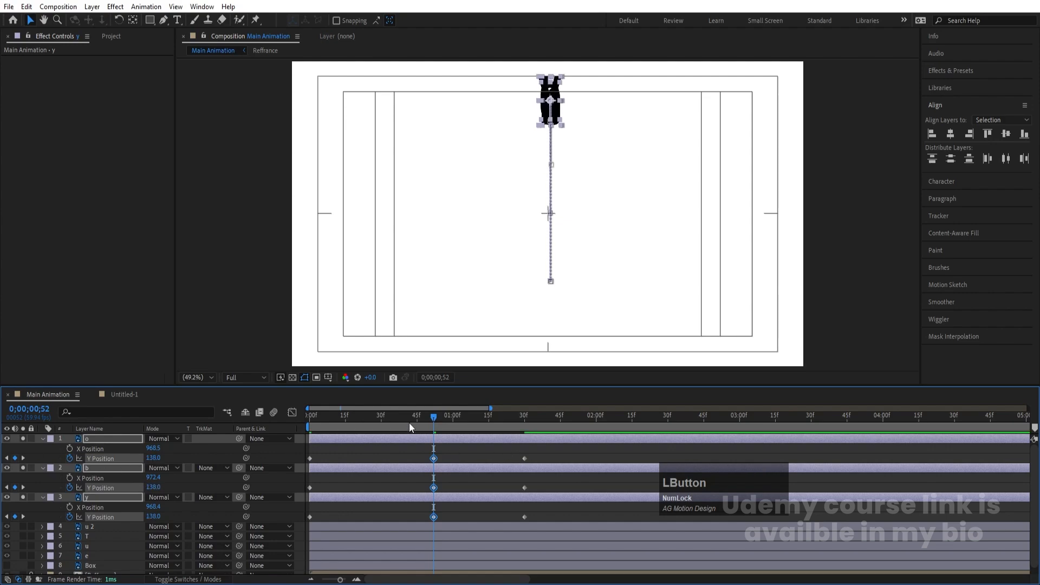
- Preview the motion and apply Easy Ease to all Y Position keyframes of the o, b and y layers
drag(409, 423, 260, 525)
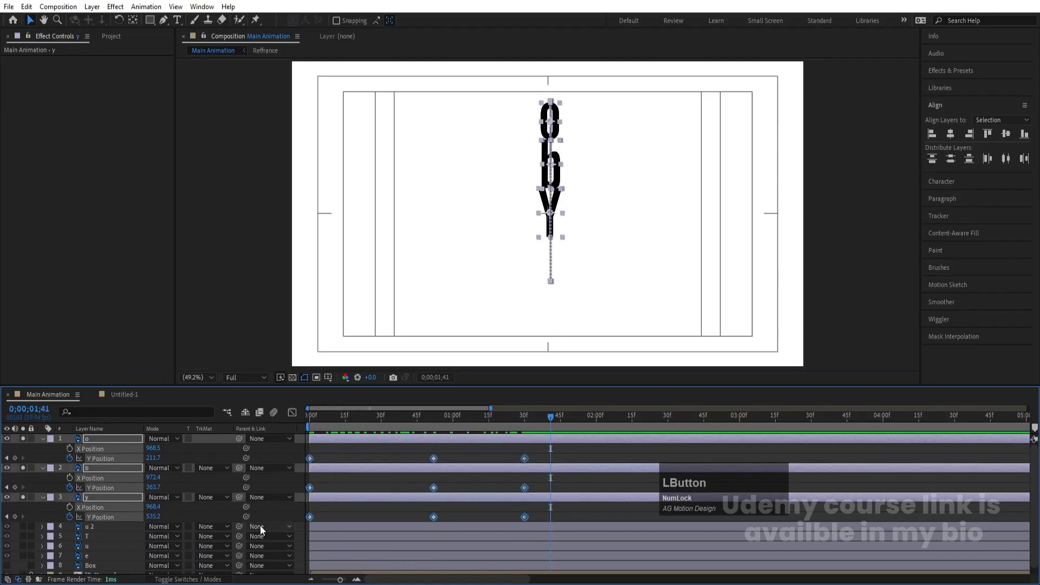
key(F9)
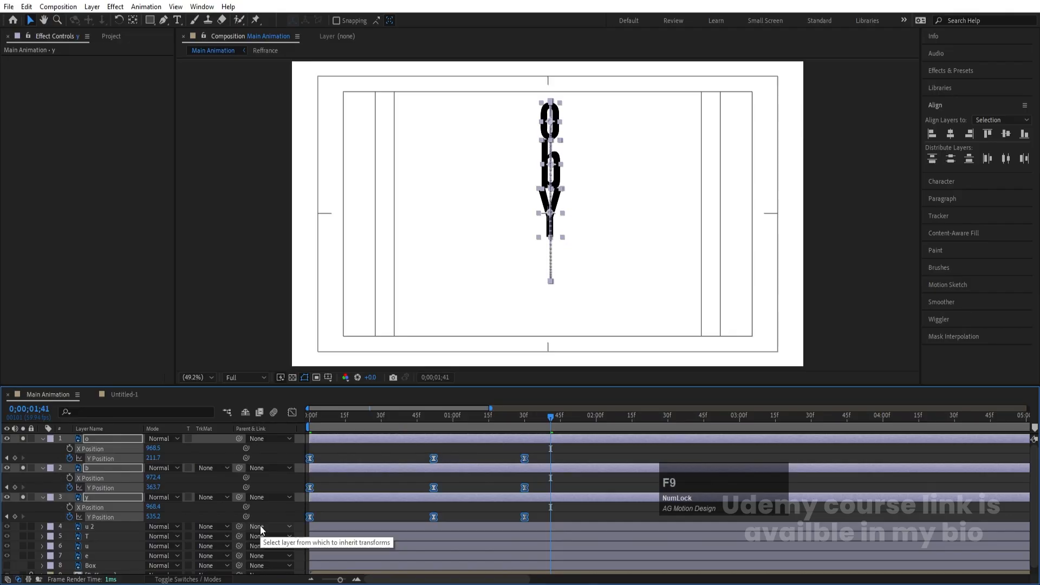
- In the speed graph, shape the first Y Position move to peak just after the start and decelerate gradually into the middle keyframes
click(293, 412)
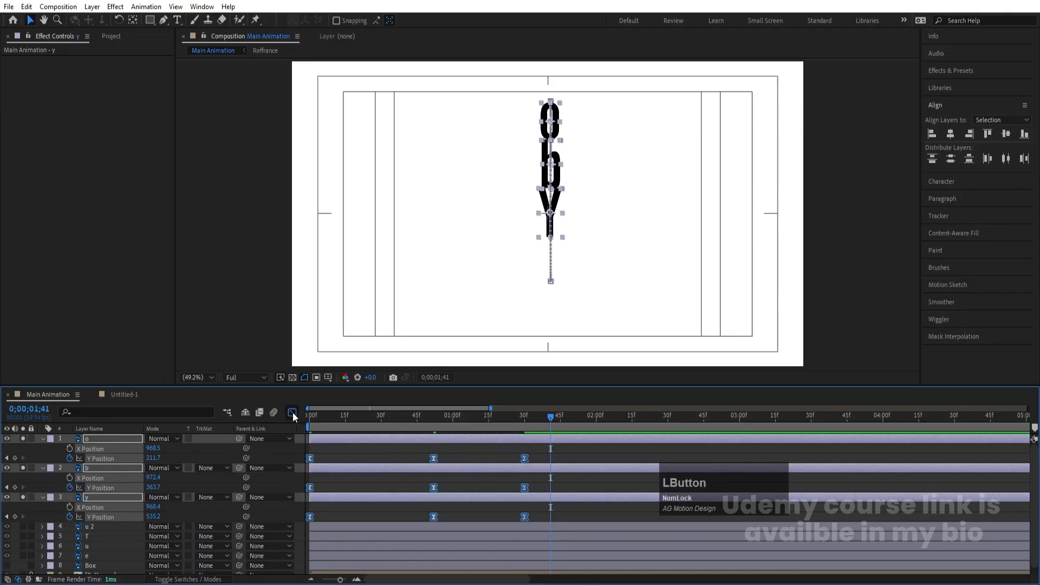
right_click(361, 460)
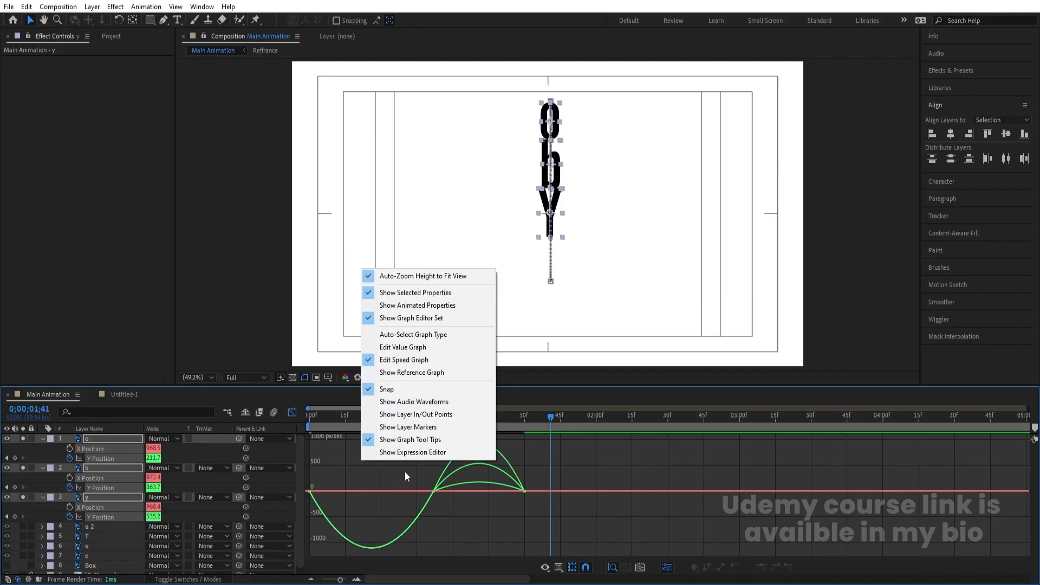
drag(404, 471, 460, 521)
drag(413, 491, 340, 489)
drag(334, 447, 313, 468)
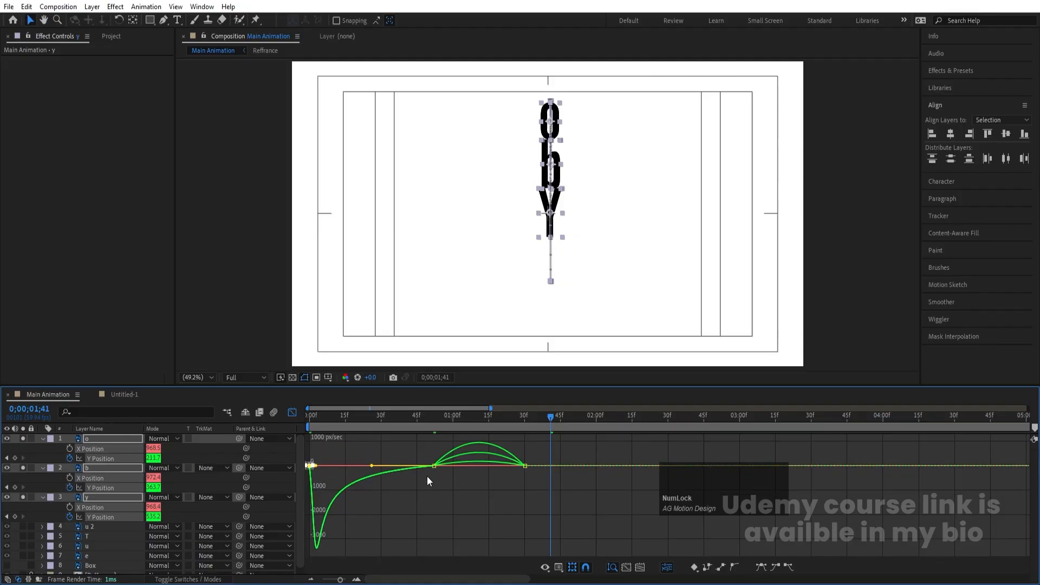
- In the speed graph, shape the second Y Position move to build slowly and peak just before the ending keyframes, and preview it
drag(403, 436, 456, 513)
drag(449, 465, 499, 524)
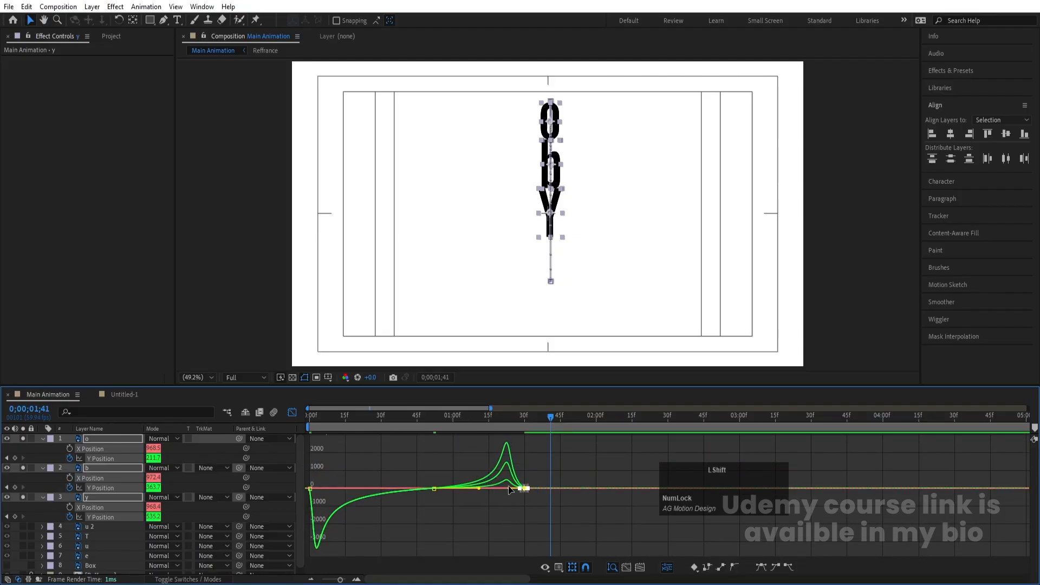
drag(509, 489, 520, 491)
click(310, 415)
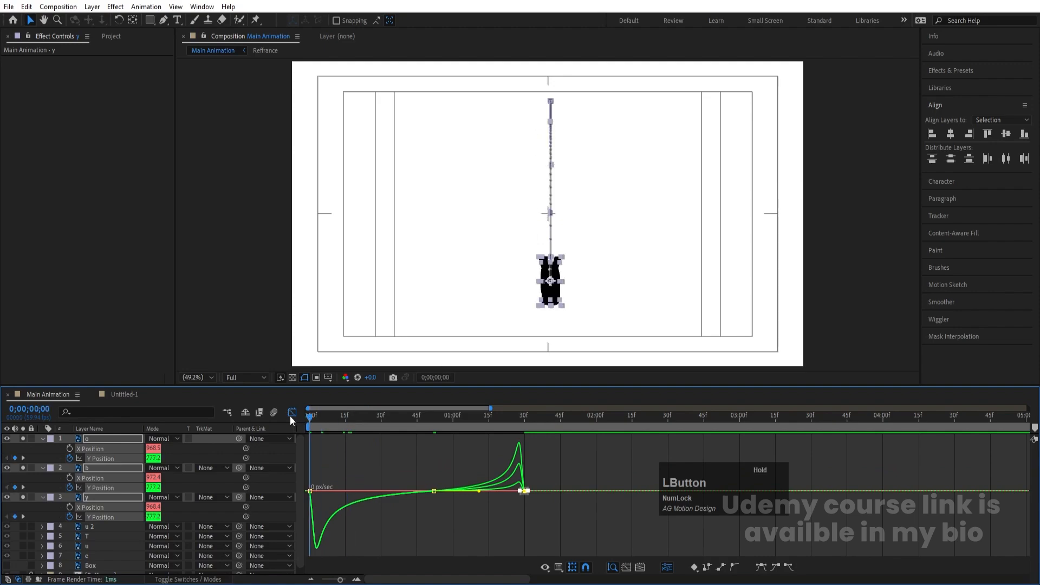
key(space)
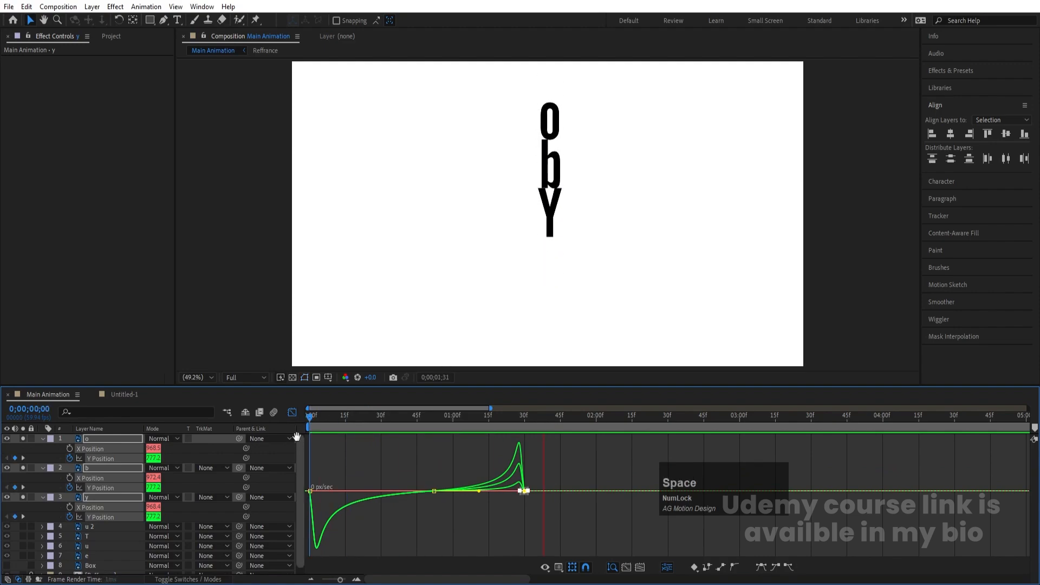
key(space)
click(292, 412)
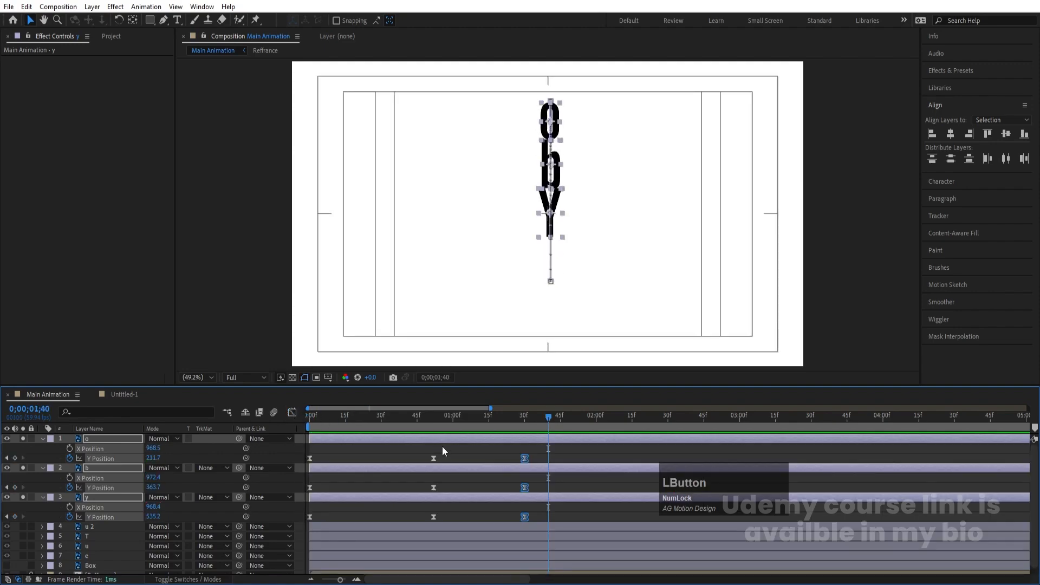
click(495, 268)
click(550, 223)
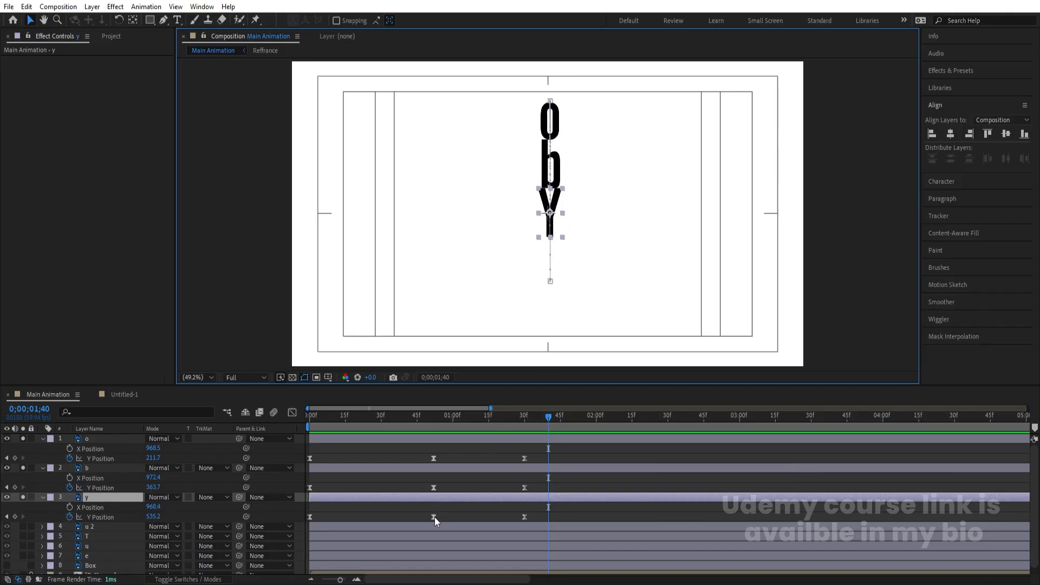
mouse_move(434, 486)
drag(418, 480, 538, 489)
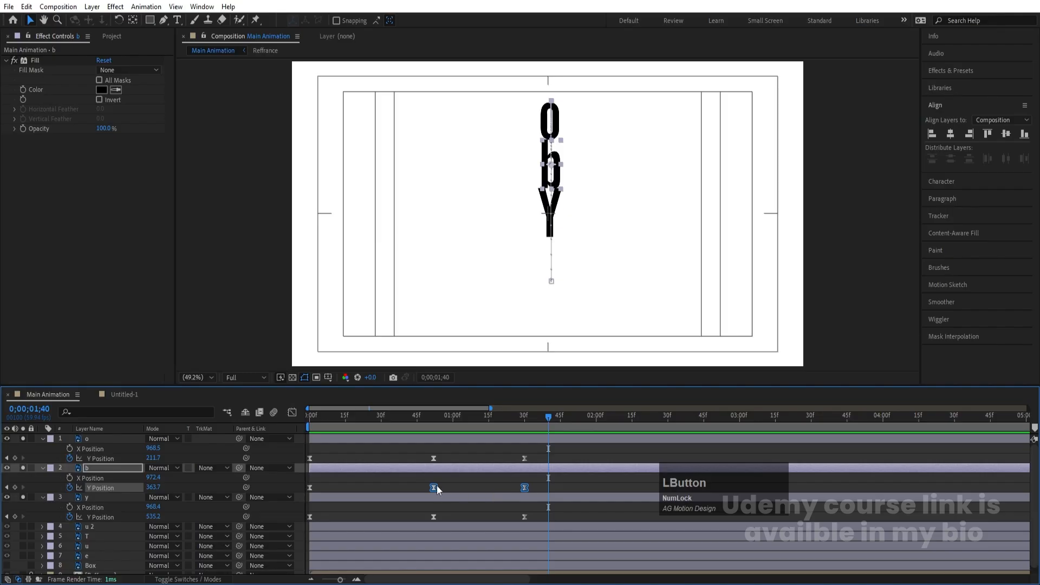
click(462, 479)
click(525, 517)
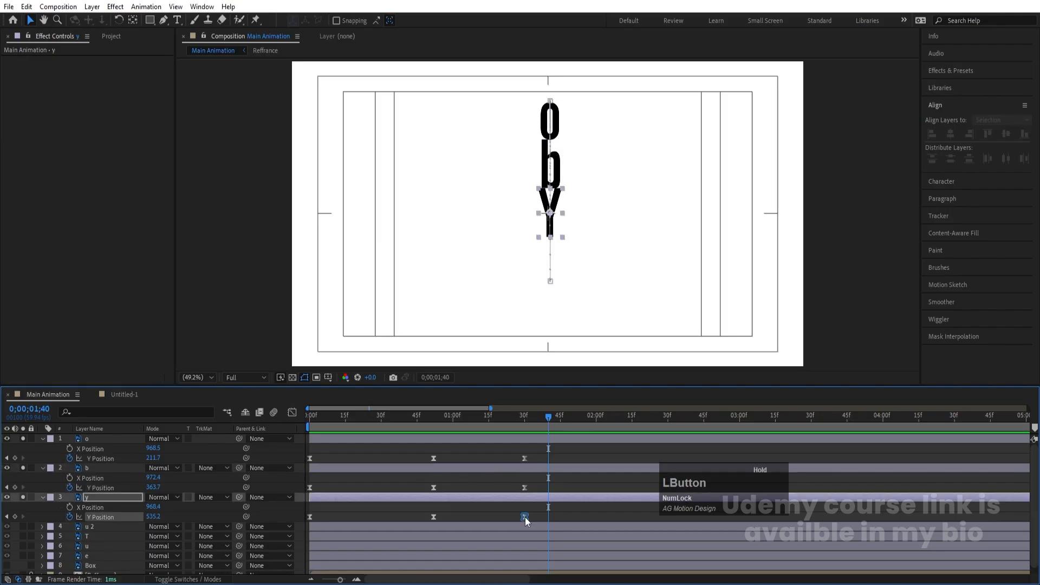
drag(496, 425, 228, 427)
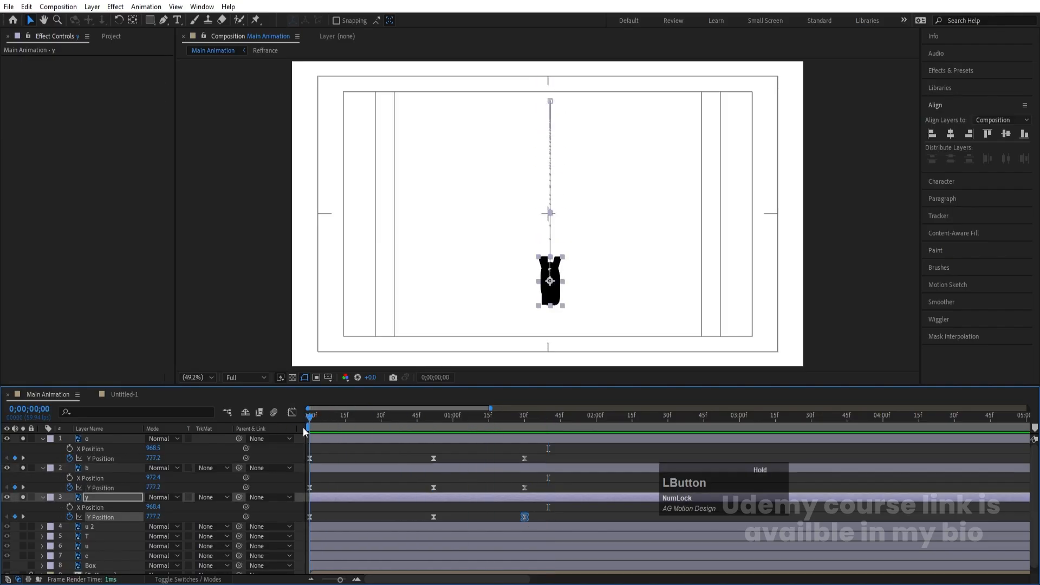
drag(303, 427, 280, 451)
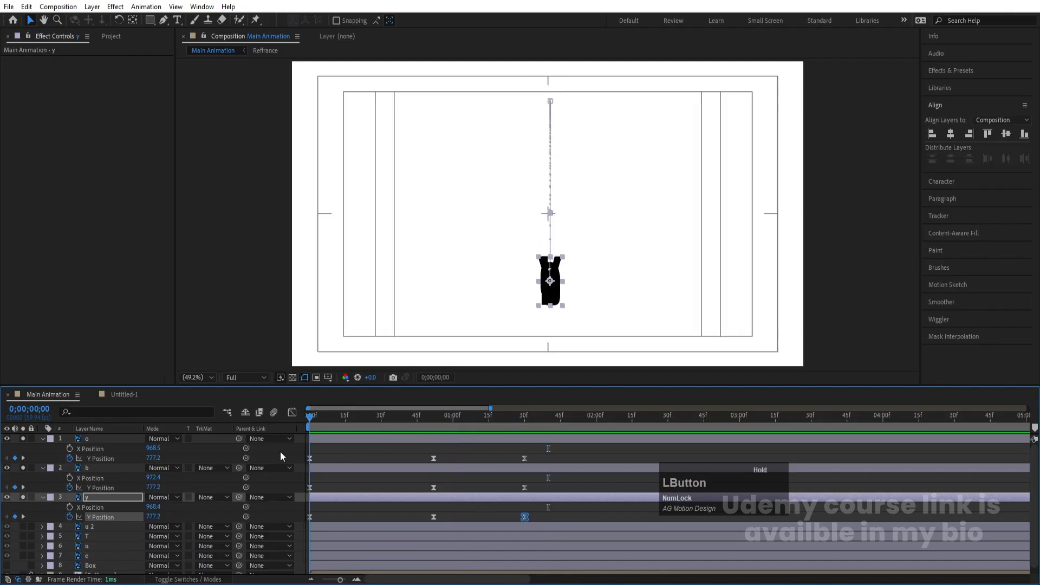
click(329, 489)
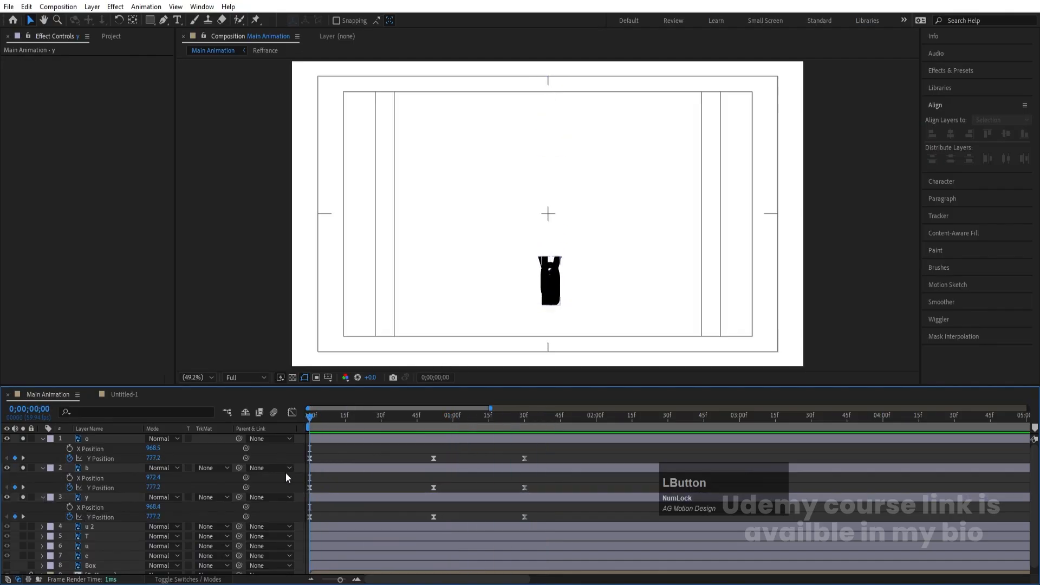
- Add starting Rotation keyframes to the o, b and y layers at 0;00;00;00
click(93, 495)
shift+click(94, 438)
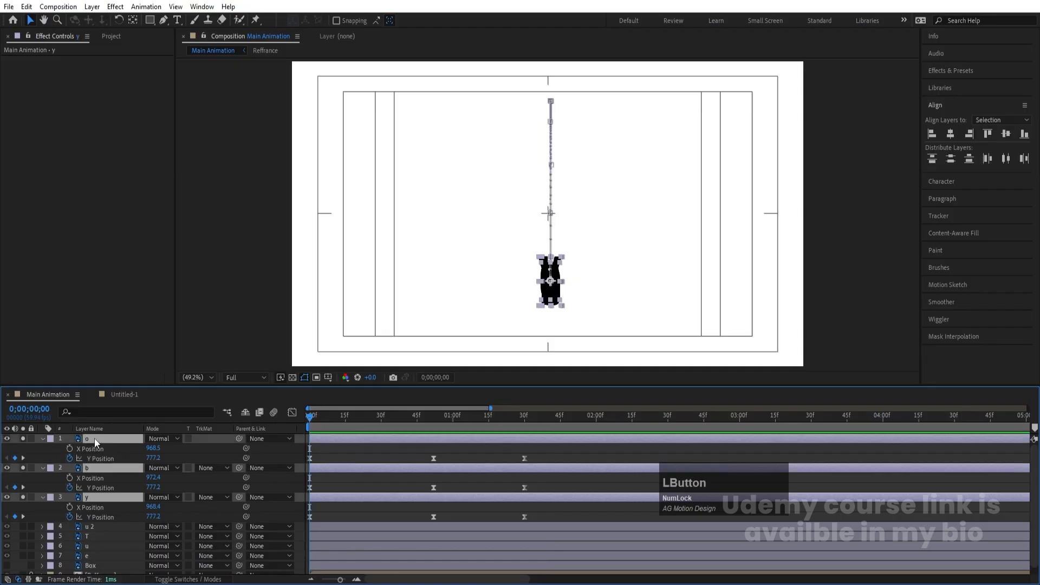
key(r)
click(70, 448)
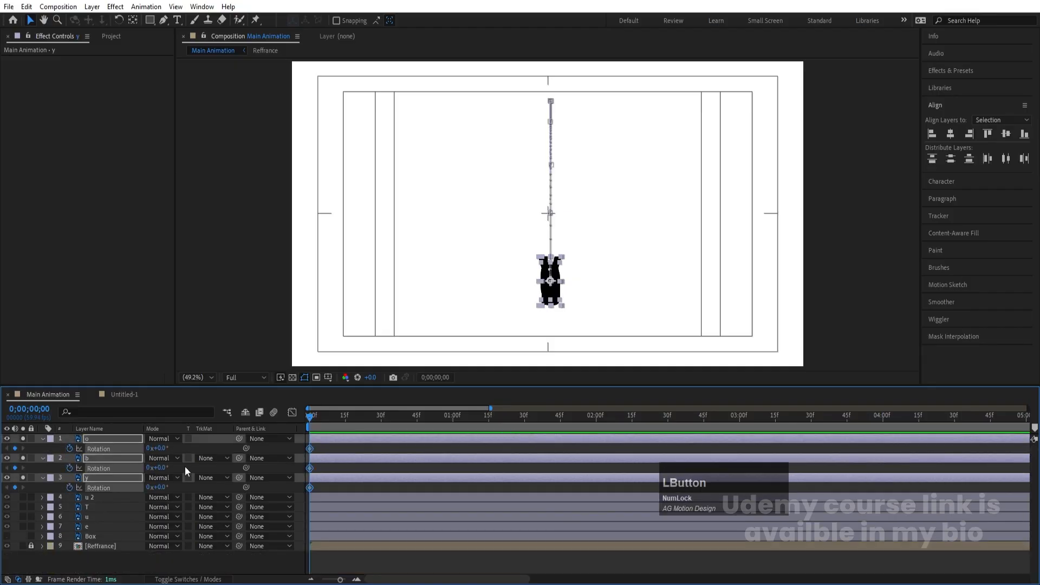
- At 0;00;01;30, set the Rotation of the o, b and y layers to one full turn (1x+0.0°)
key(u)
drag(508, 420, 523, 425)
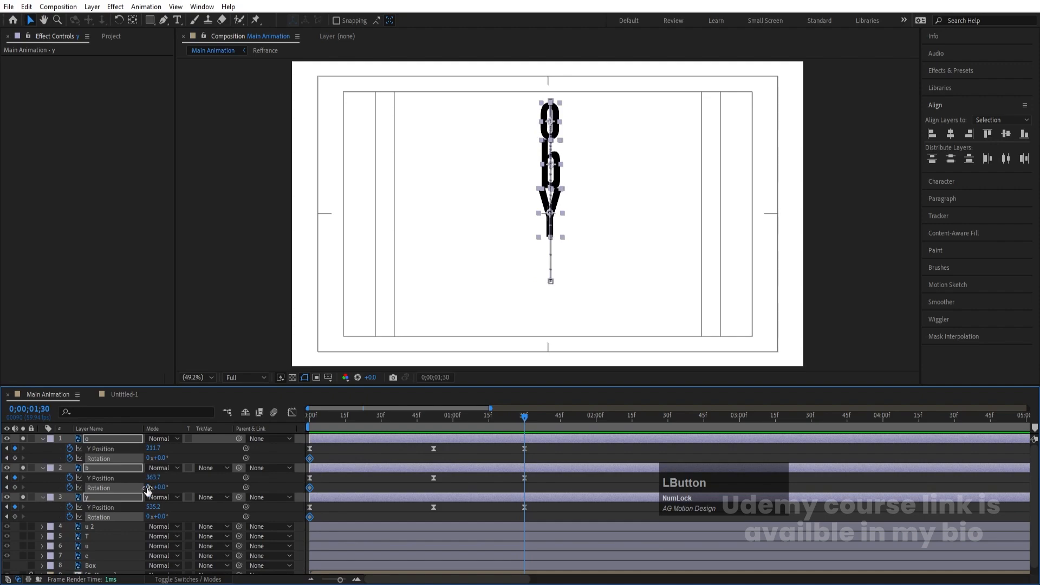
drag(157, 488, 170, 490)
key(ctrl+z)
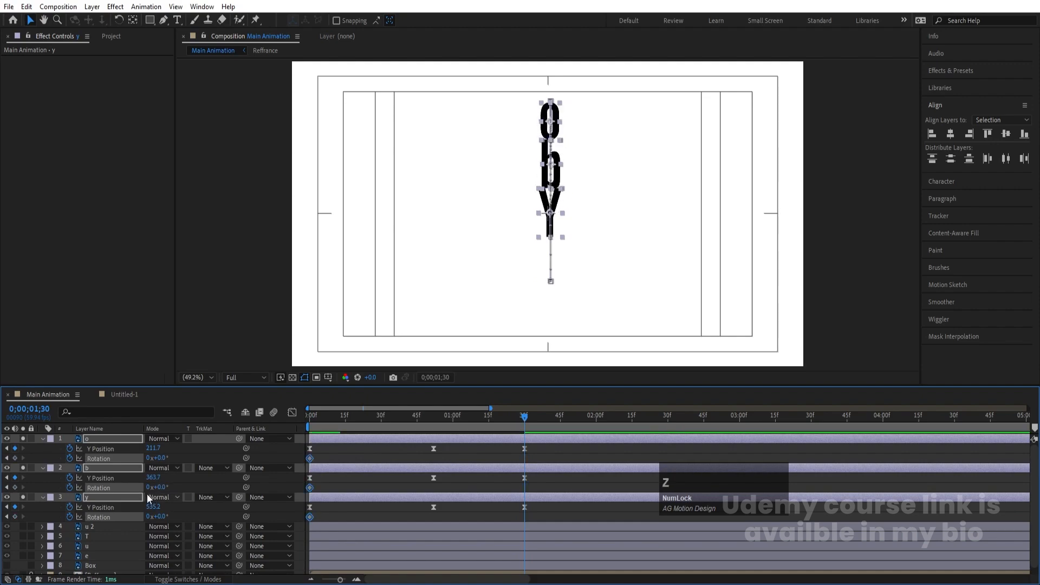
click(147, 487)
text(1)
key(Return)
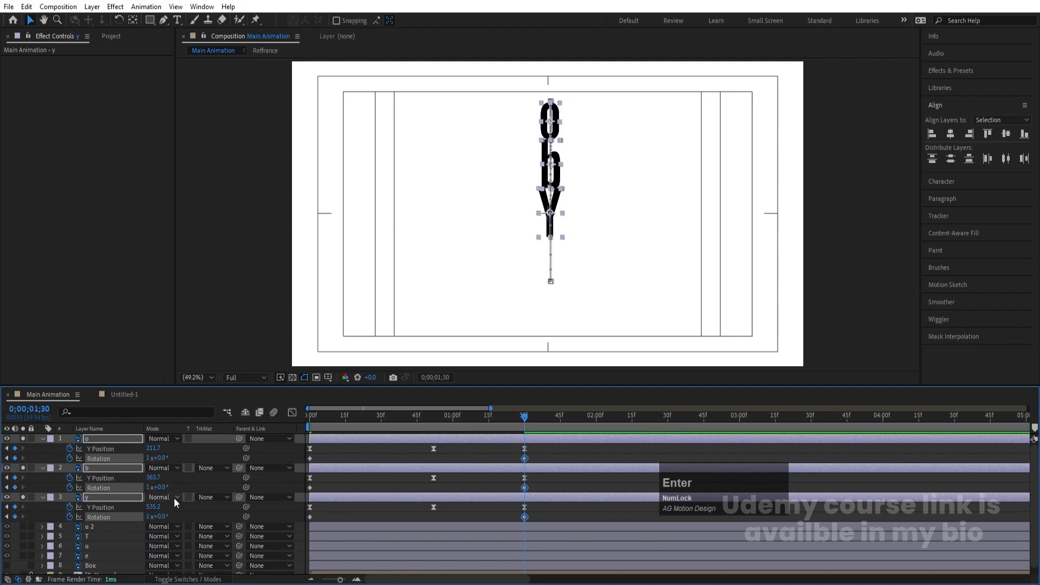
- Apply Easy Ease to all Rotation keyframes of the three letters and shape their speed curve into a steep peak near the middle
key(r)
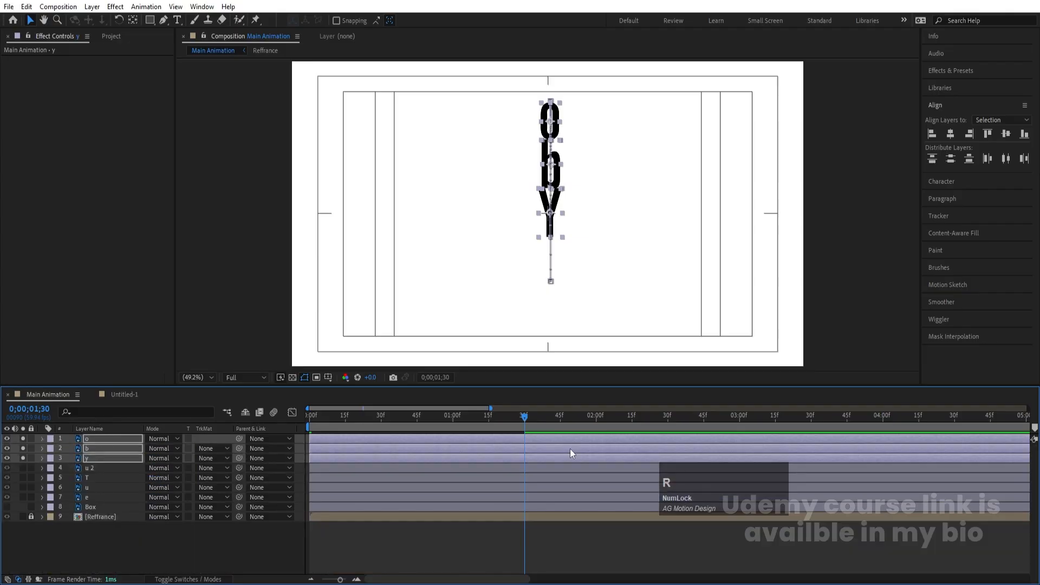
key(r)
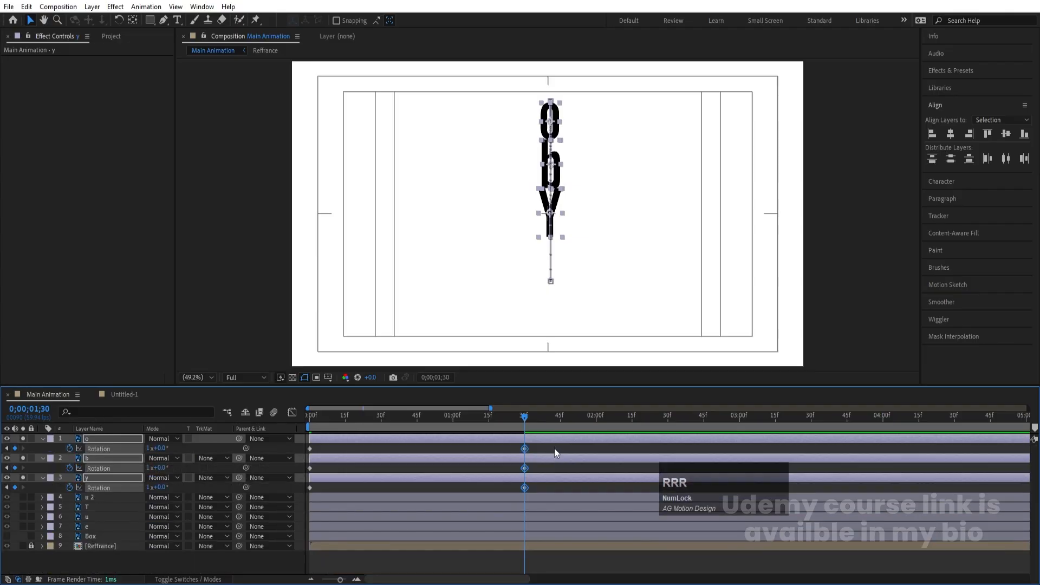
drag(554, 447, 287, 515)
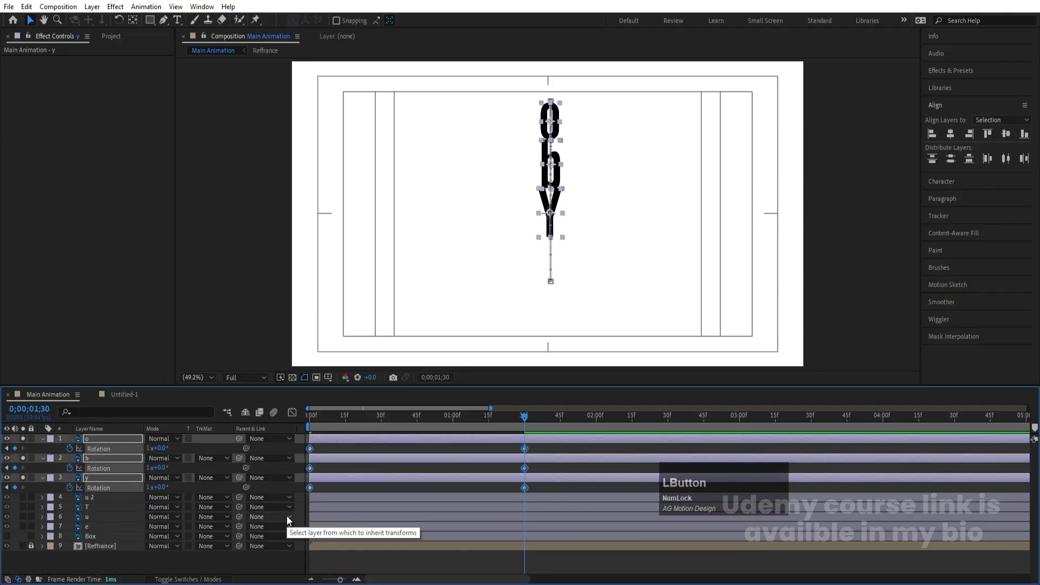
key(F9)
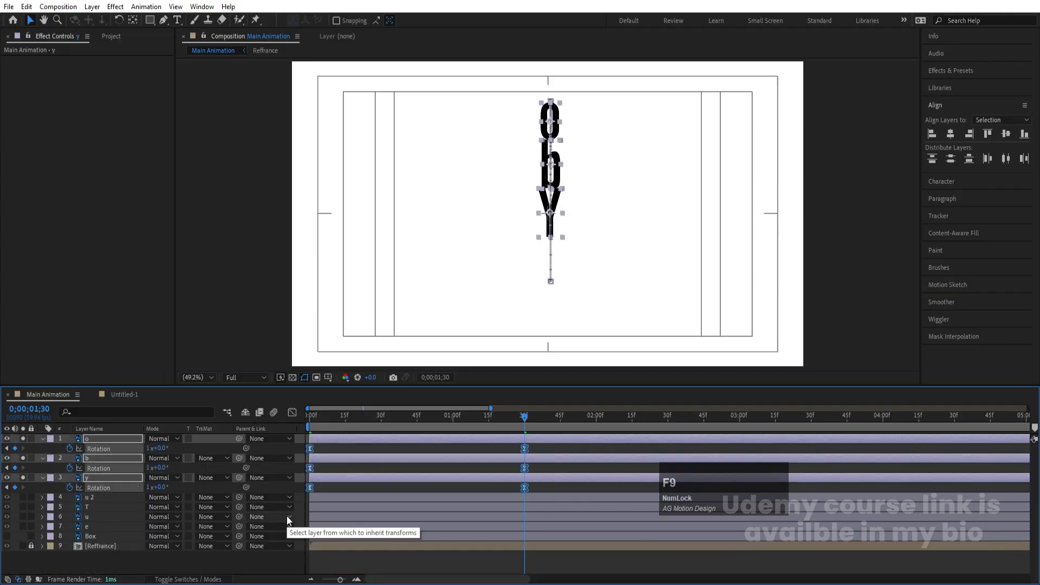
click(294, 411)
drag(608, 492, 303, 552)
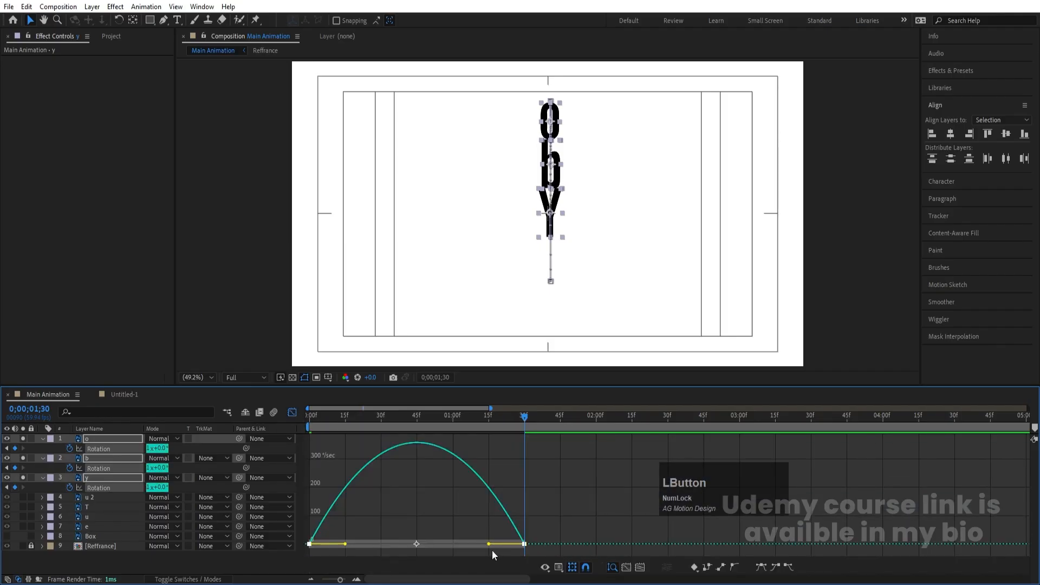
drag(487, 545, 438, 546)
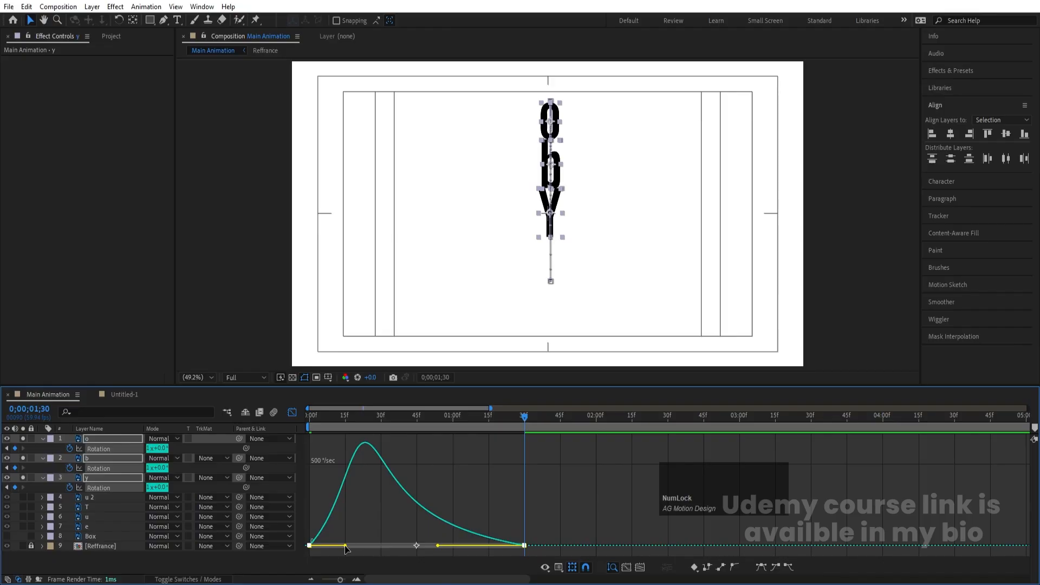
drag(346, 546, 388, 545)
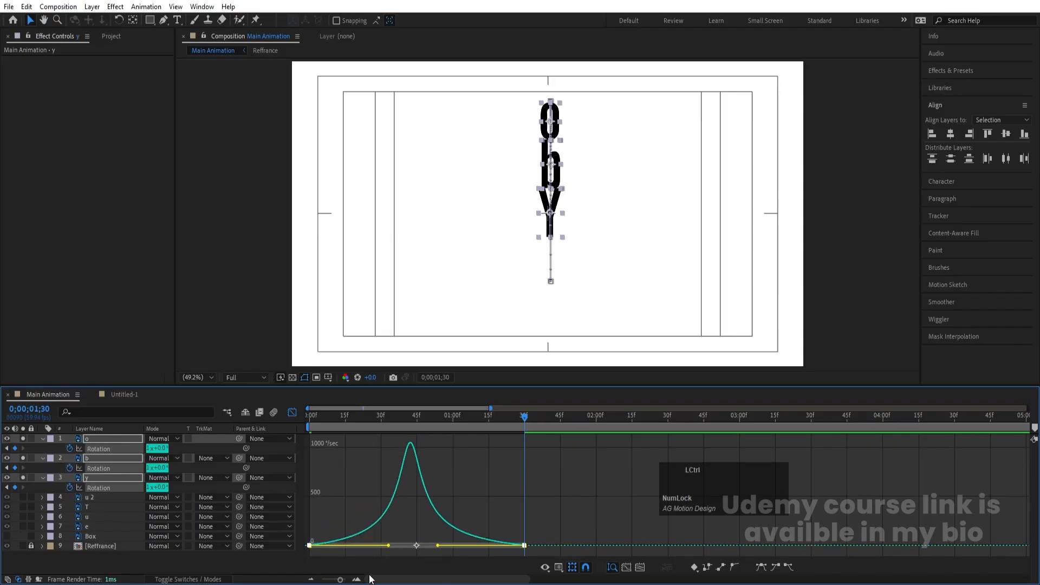
- Save the project and preview the letters' rotation from the start of the composition
key(ctrl+s)
click(291, 412)
key(space)
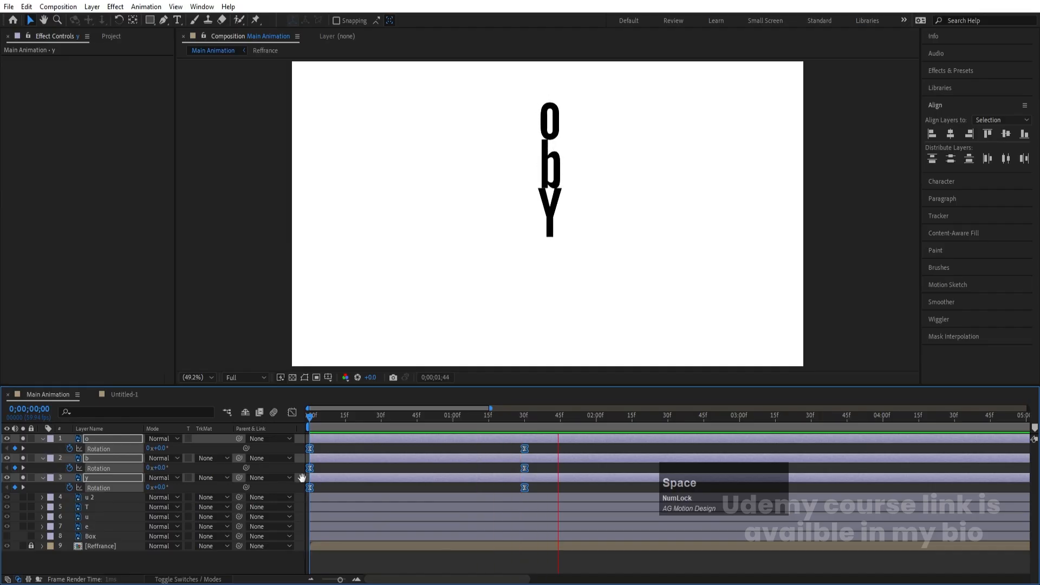
key(space)
drag(328, 417, 306, 447)
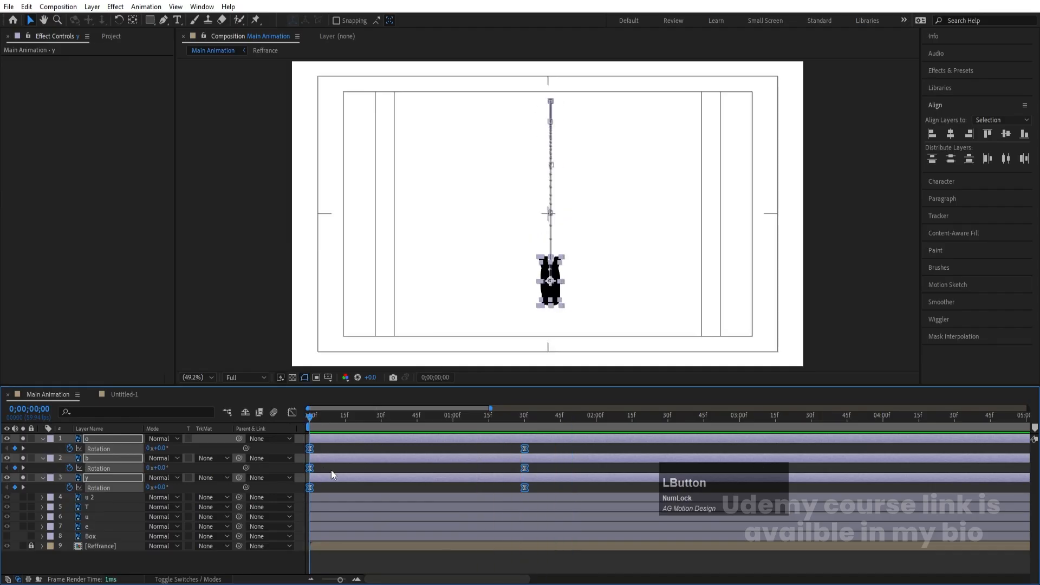
- Stagger the letters by shifting the b layer to start at 0;00;00;05 and the o layer at 0;00;00;10
click(328, 454)
key(equal)
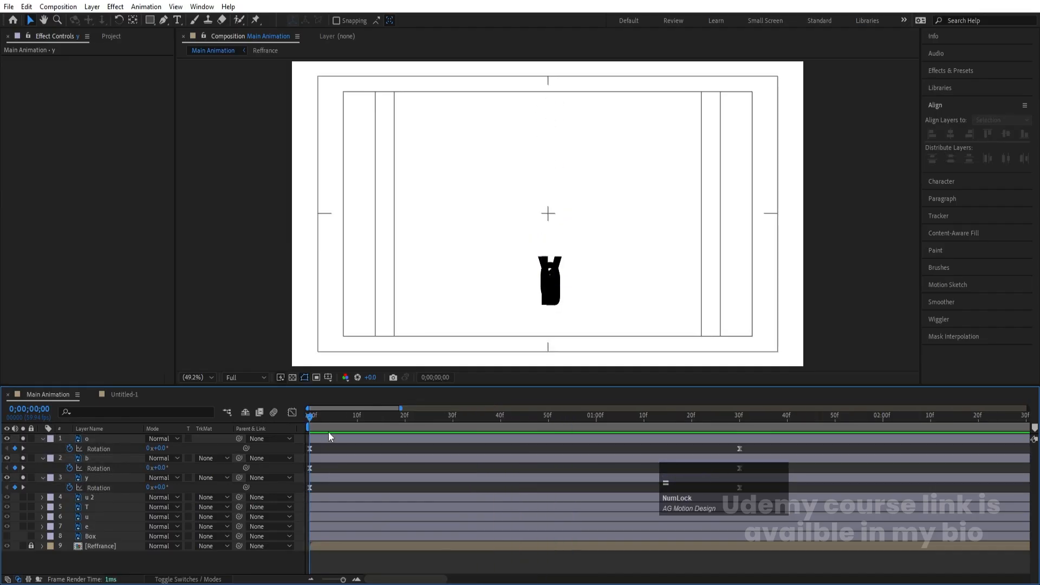
key(equal)
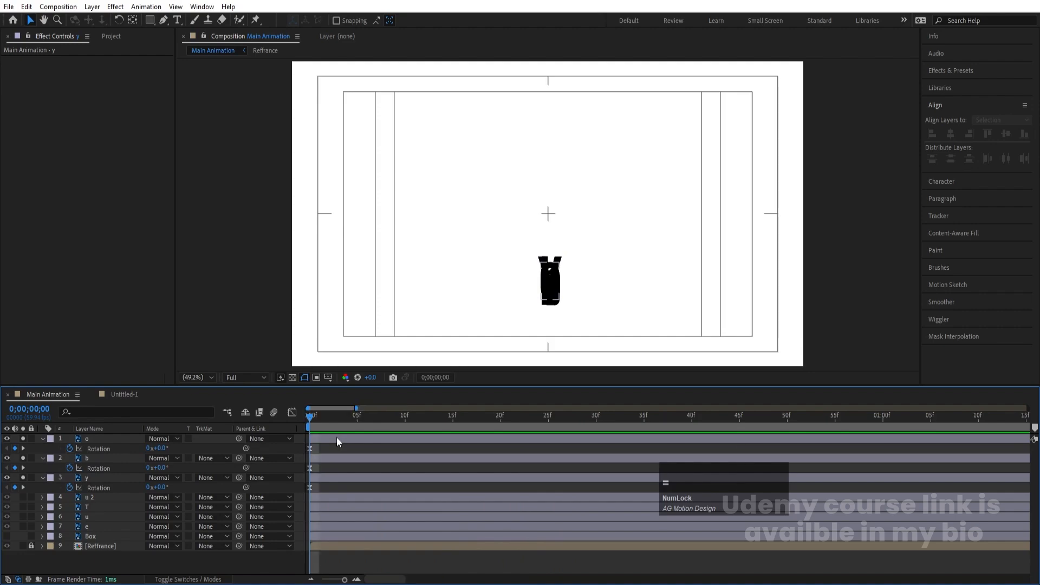
click(358, 415)
click(341, 457)
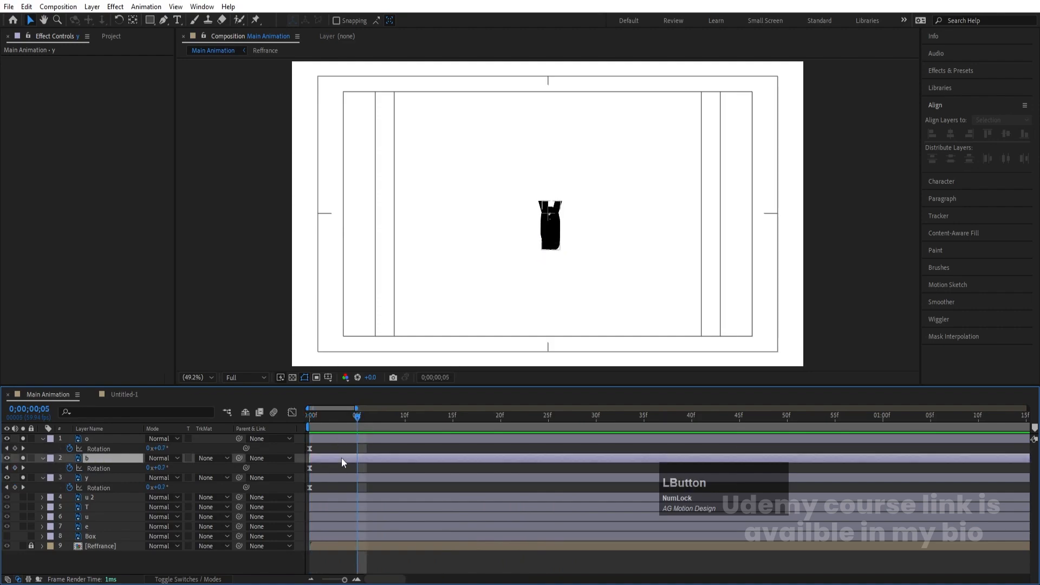
key(bracketleft)
click(408, 415)
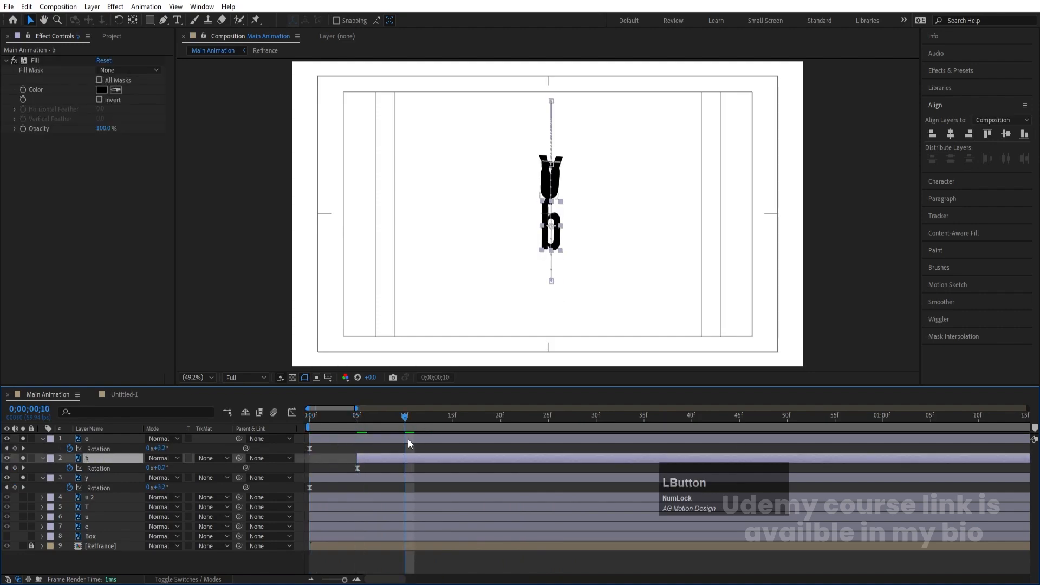
click(408, 439)
key(bracketleft)
- Preview the staggered rise and rotation of the three letters, replaying it from the start of the composition
key(space)
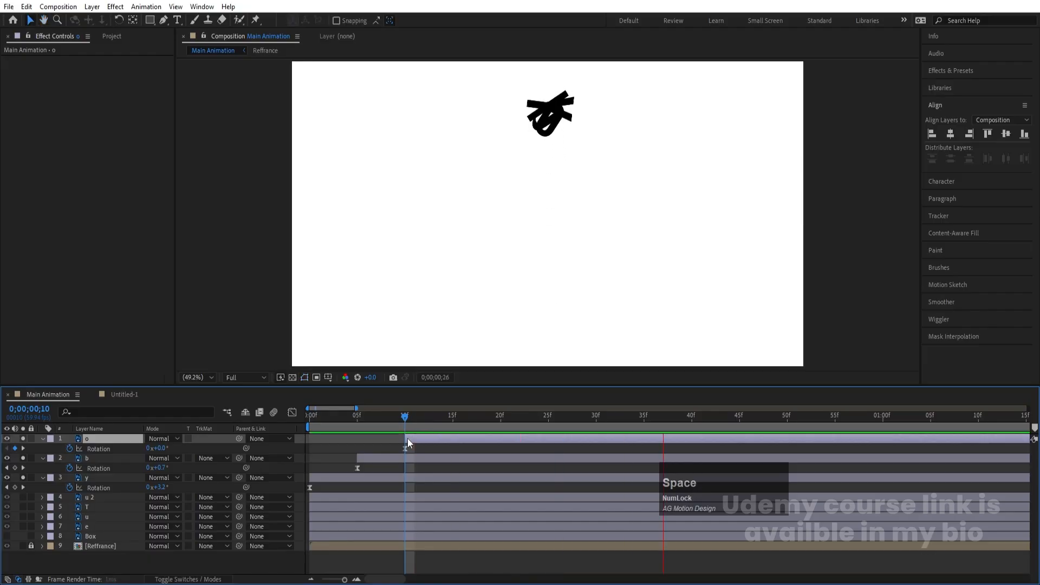
key(space)
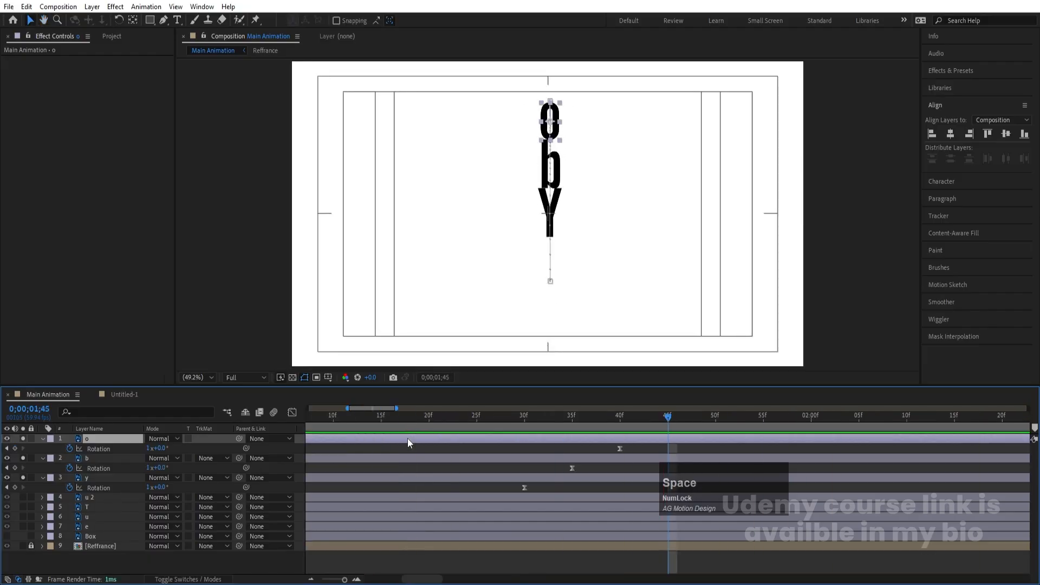
key(minus)
key(minus)
drag(361, 416, 261, 427)
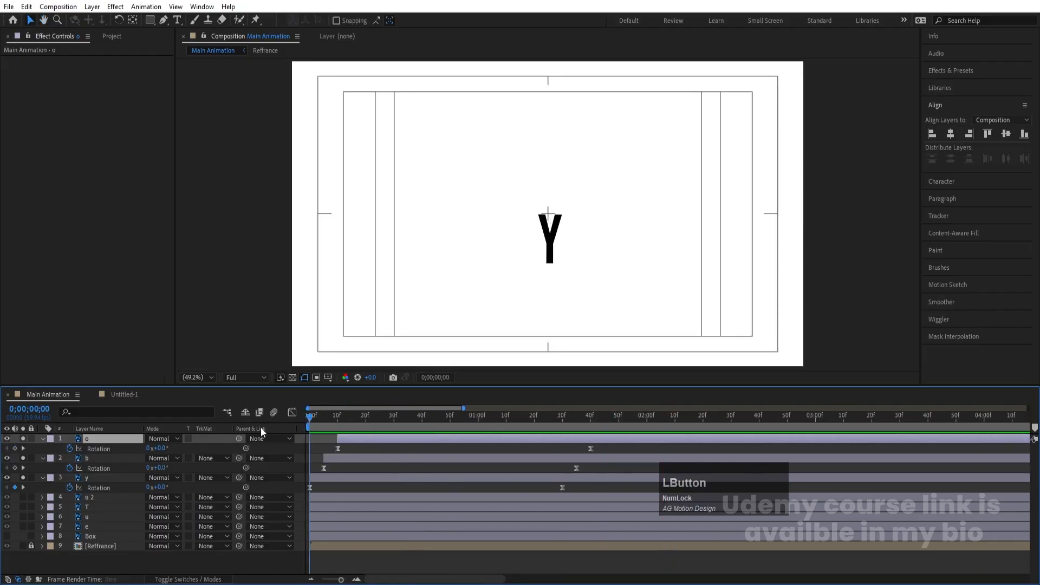
key(space)
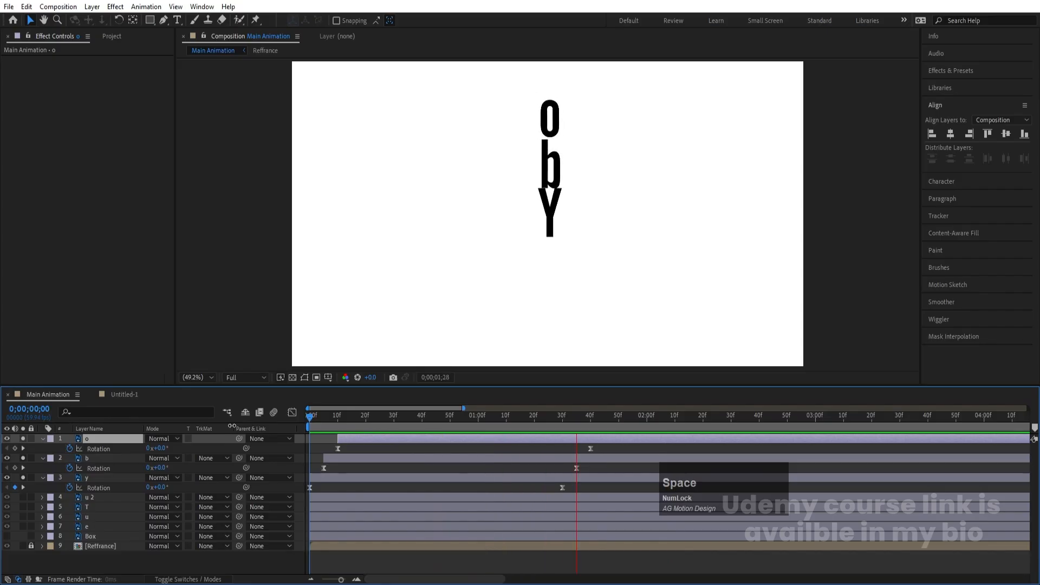
key(space)
click(321, 448)
drag(324, 431, 284, 413)
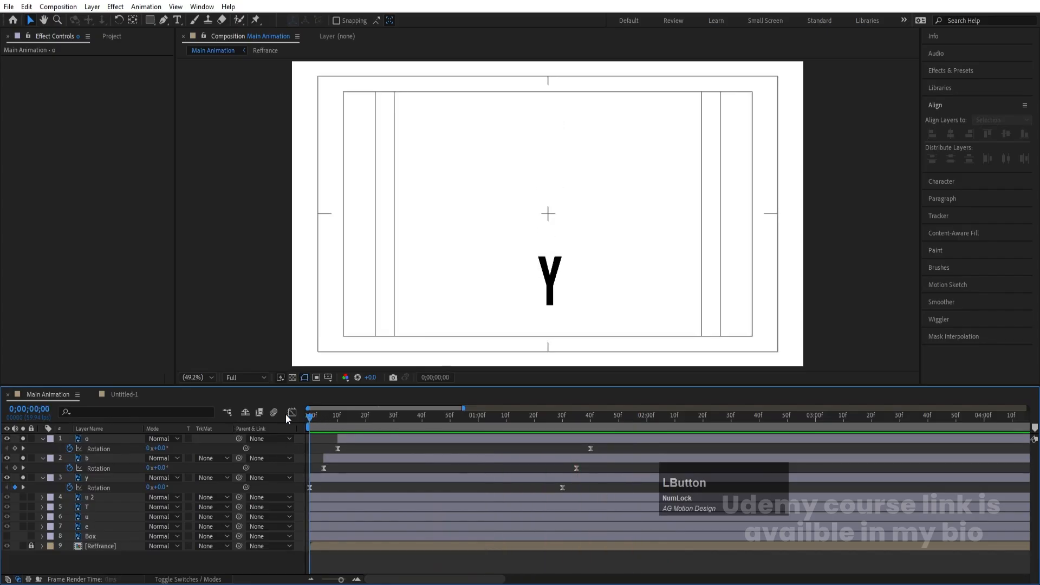
key(space)
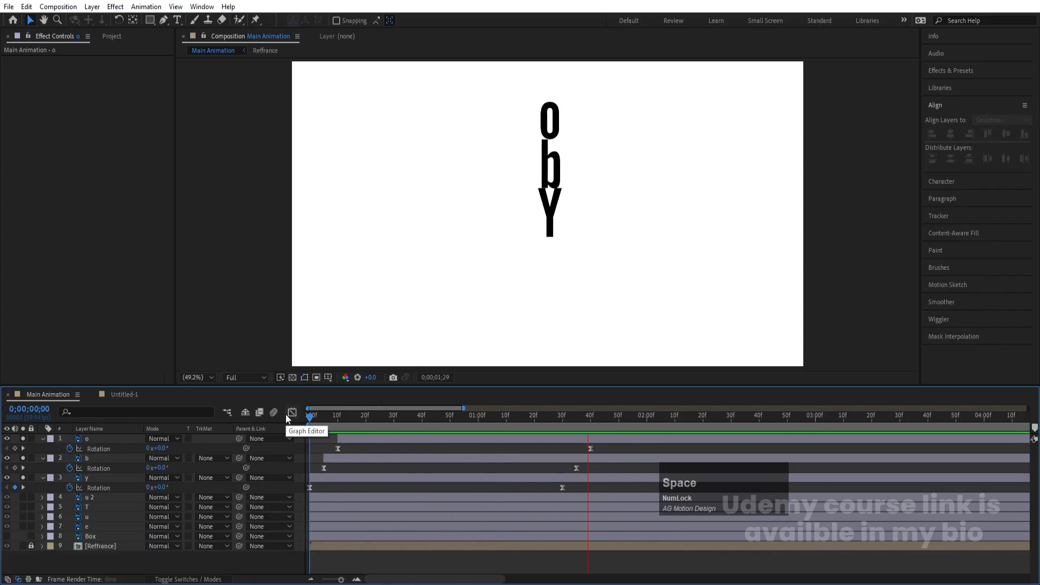
key(space)
click(375, 441)
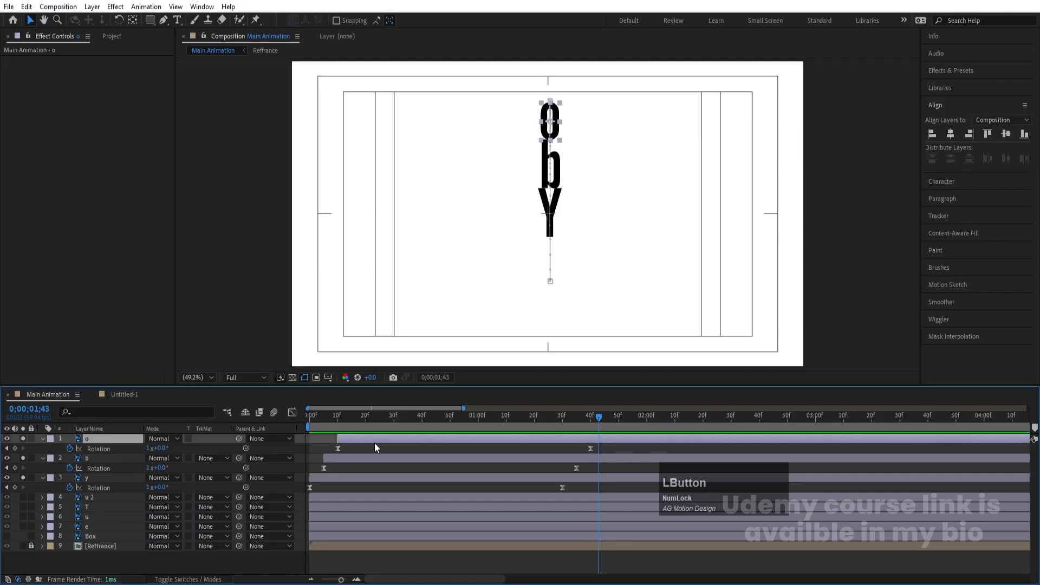
- Collapse the o, b and y layers' keyframes, turn off their solo and preview the full composition from the start
key(u)
drag(478, 418, 251, 452)
key(u)
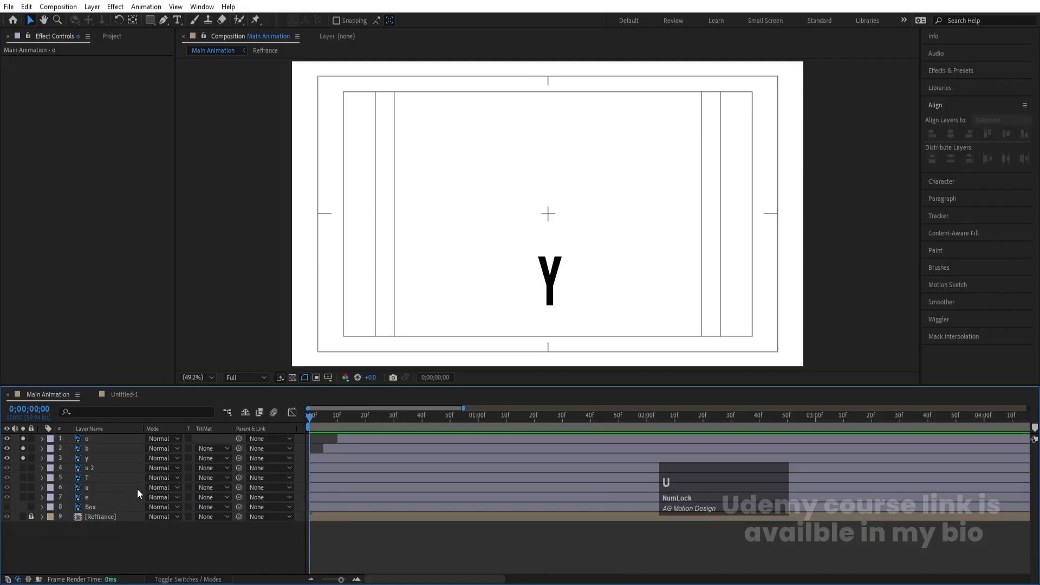
drag(25, 461, 24, 422)
key(space)
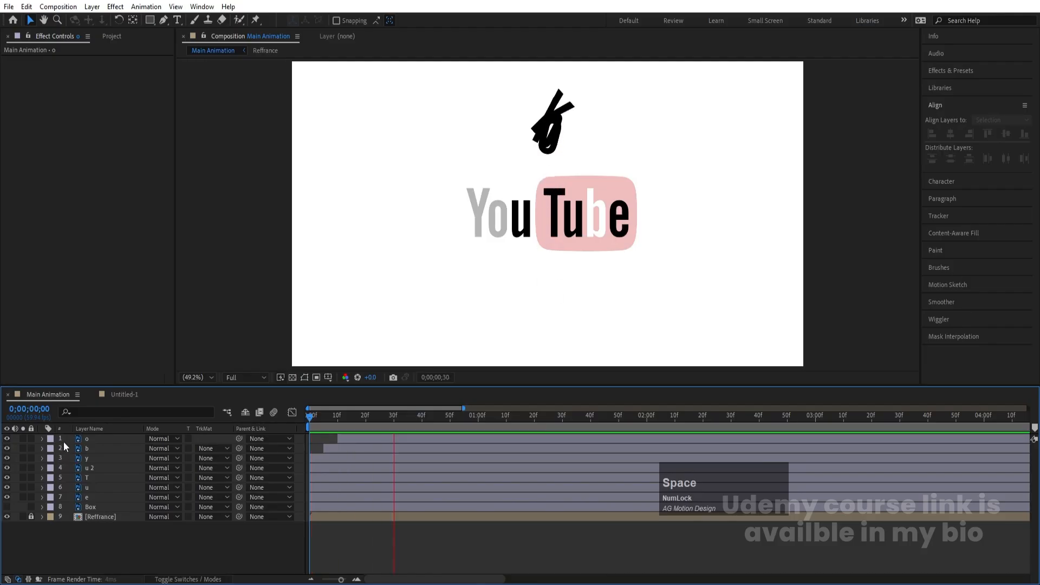
key(space)
drag(317, 422, 296, 421)
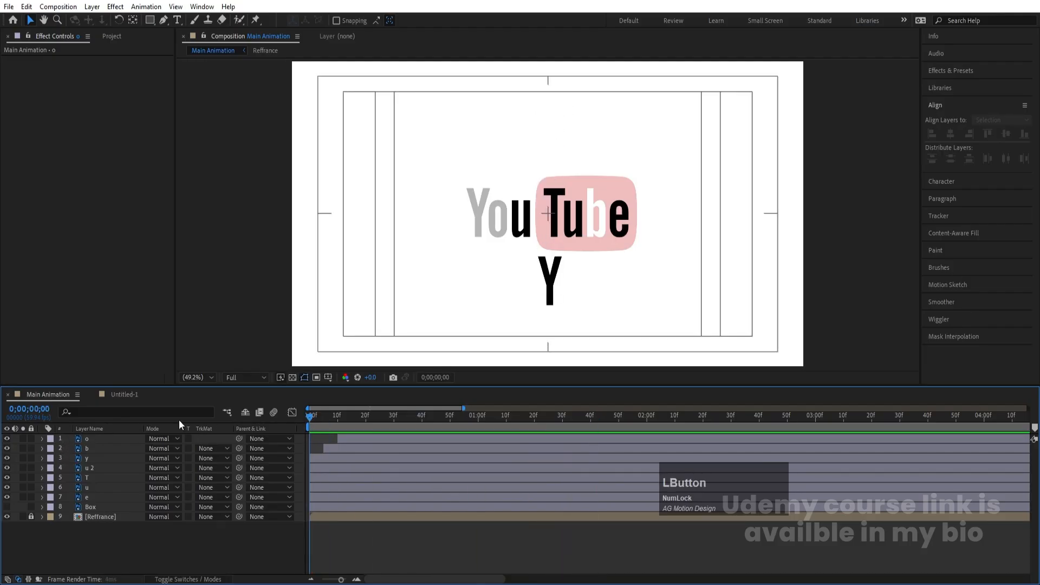
- Show only the Box layer over the reference and centre it horizontally and vertically in the composition at a much smaller scale
drag(11, 447, 10, 437)
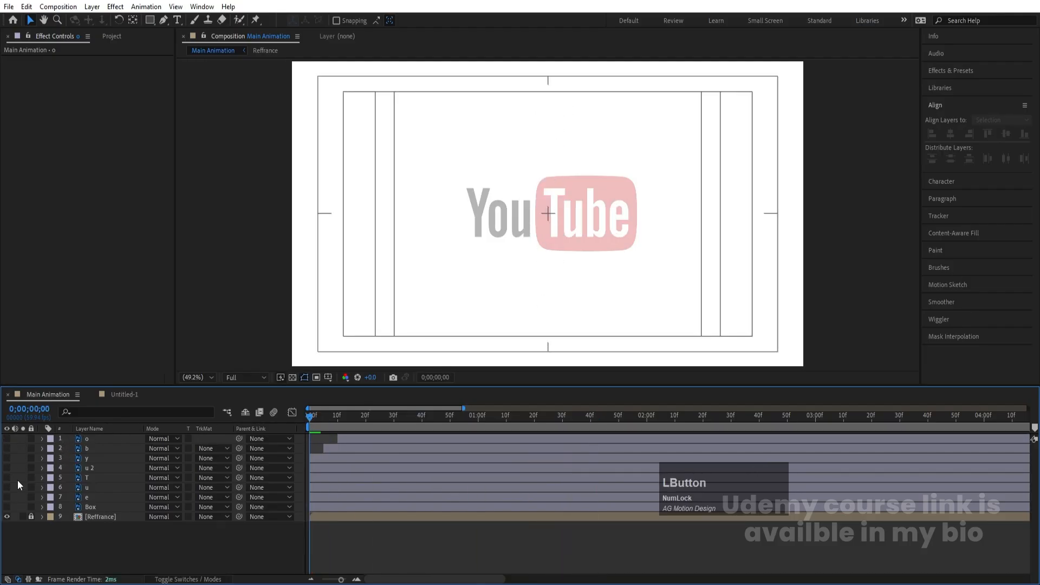
click(7, 506)
click(91, 507)
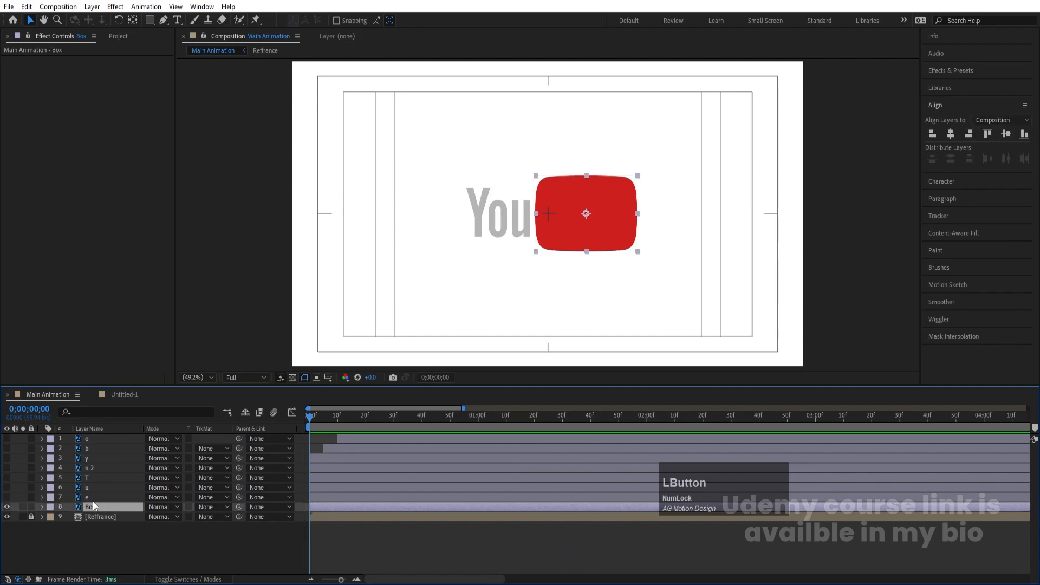
click(950, 134)
click(1006, 134)
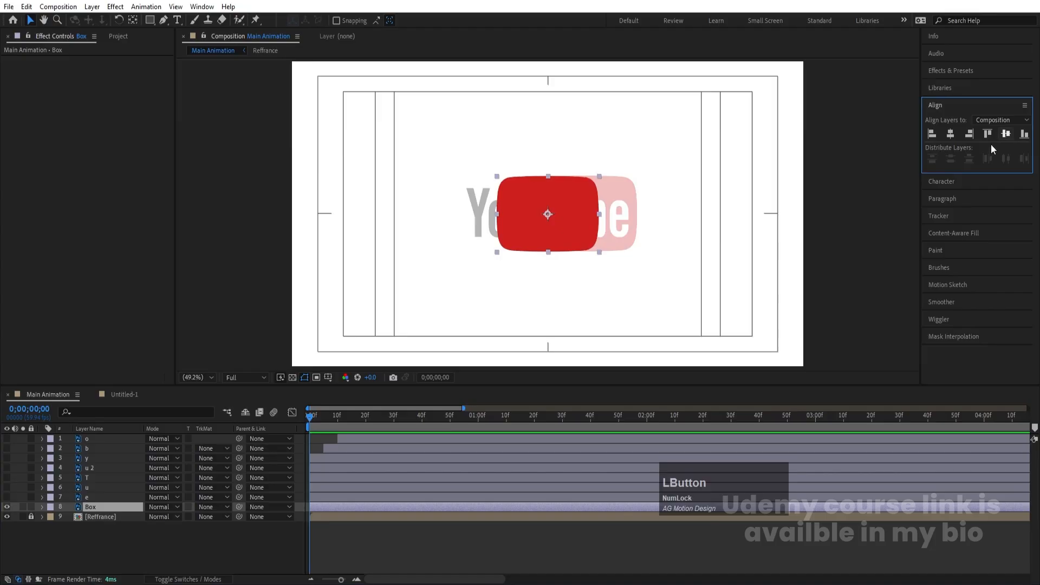
key(s)
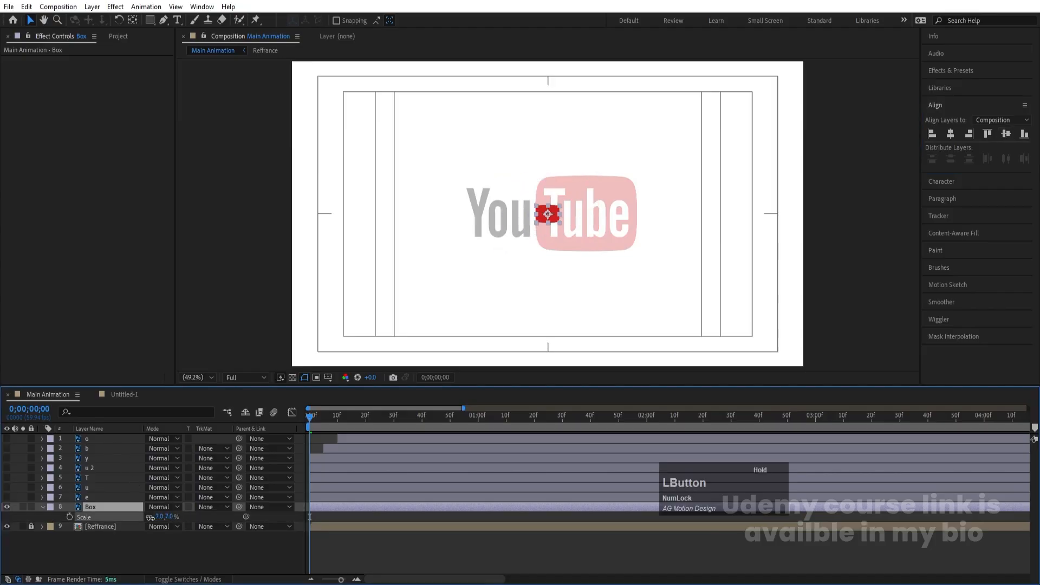
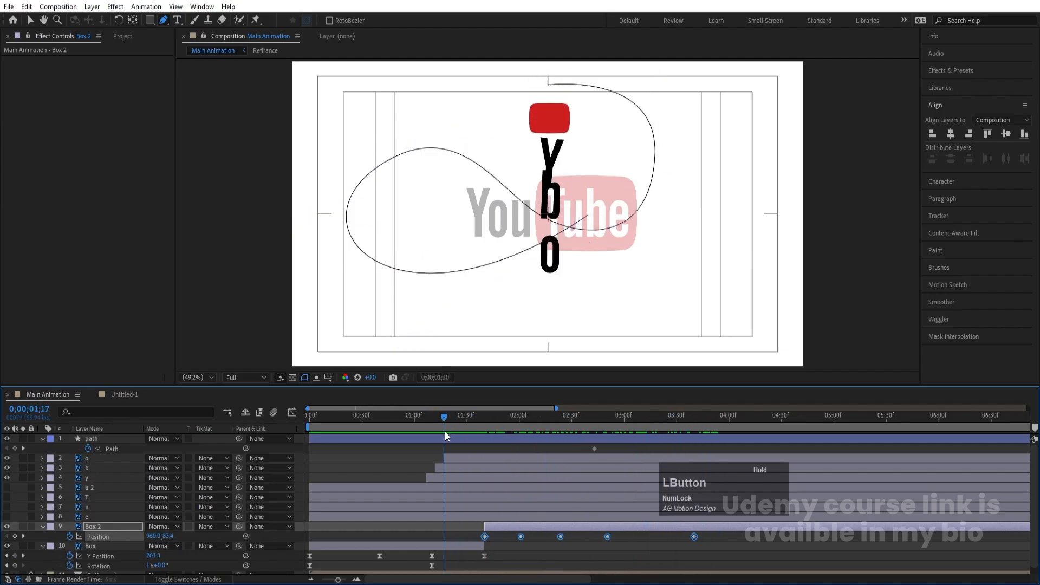
- Preview the red box's travel along the looping path, replaying from 0;00;01;40 and from the start of the composition
key(space)
key(space)
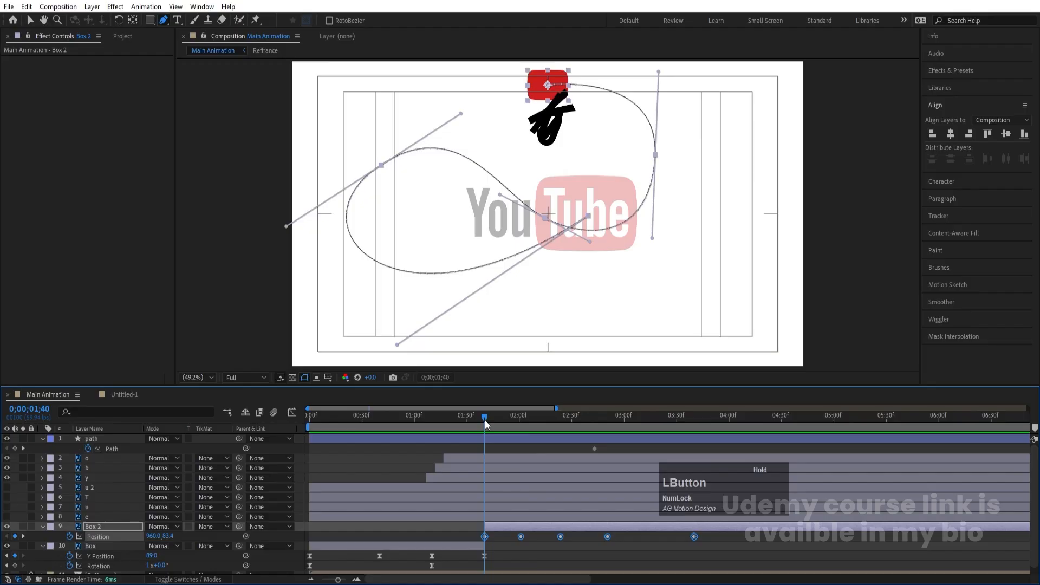
key(space)
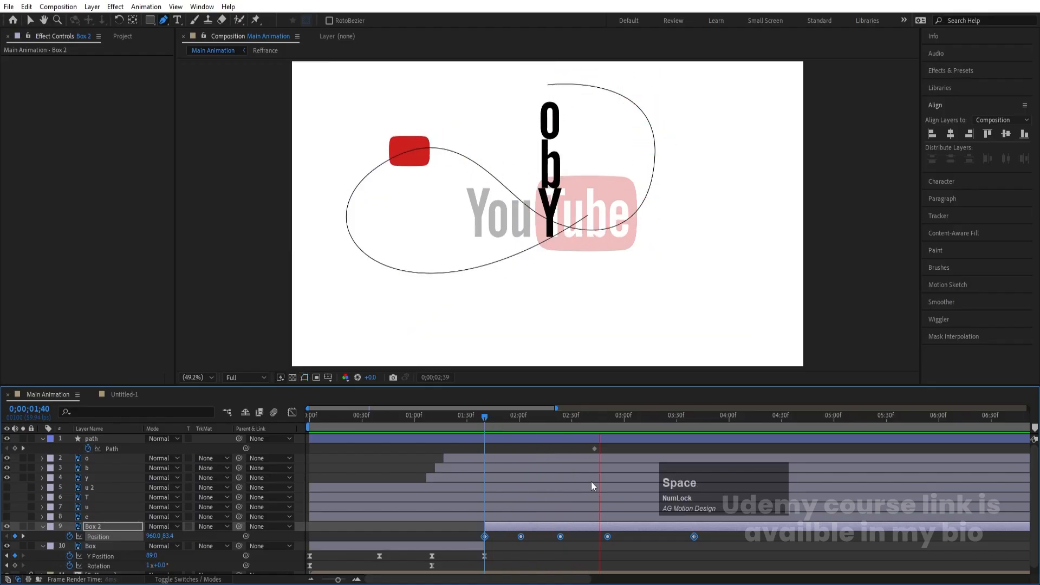
key(space)
drag(539, 418, 297, 452)
key(space)
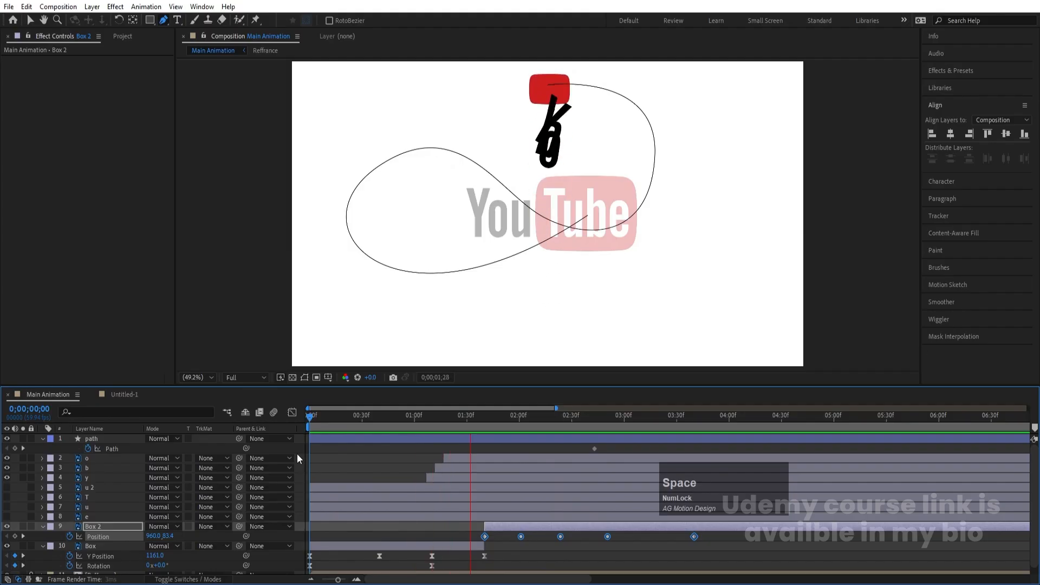
key(space)
key(space)
key(space)
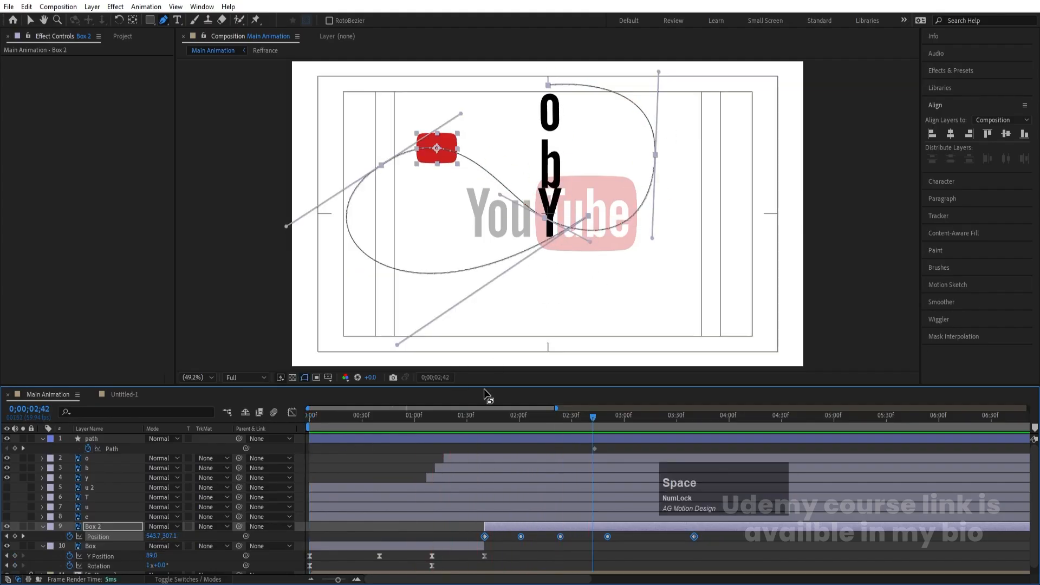
- Shift the Box 2 layer to start at 0;00;02;15 and preview the new timing
drag(505, 527, 580, 525)
key(space)
key(space)
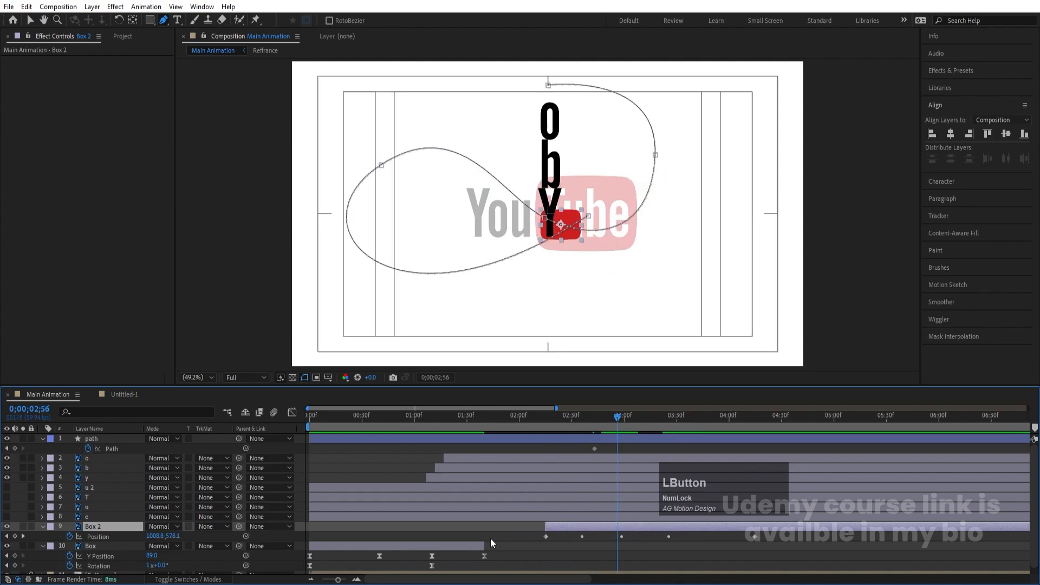
click(405, 424)
key(space)
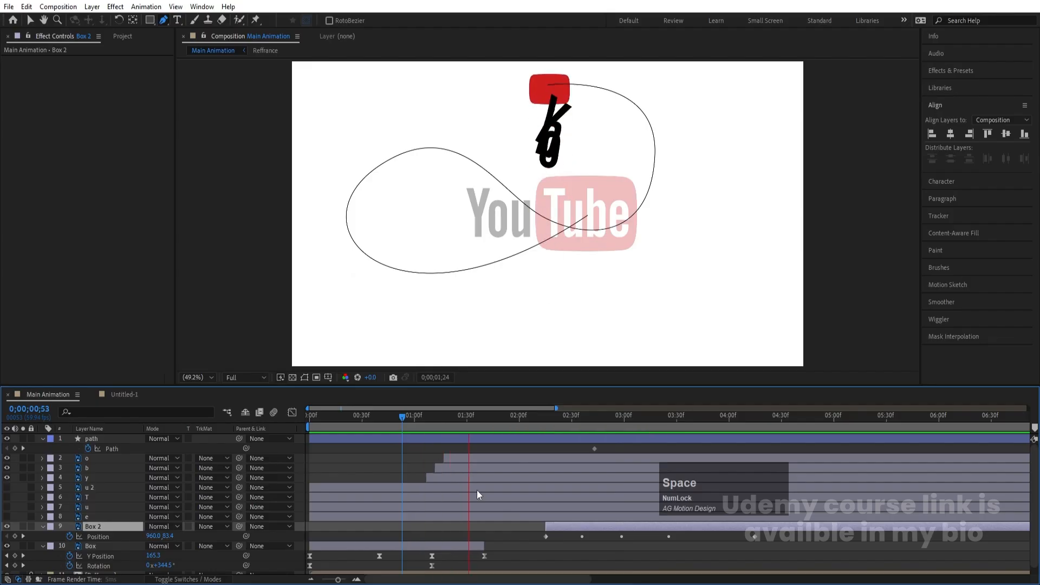
key(space)
- Extend the Box layer to meet the start of Box 2, move its last Y Position keyframe to 0;00;02;03 and preview the handoff
drag(483, 545, 525, 555)
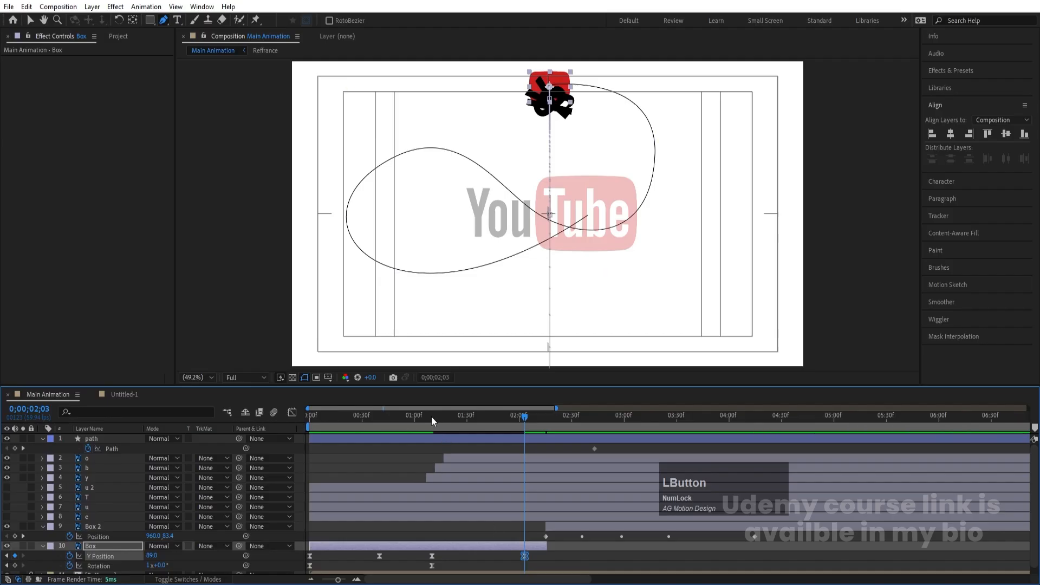
click(417, 417)
key(space)
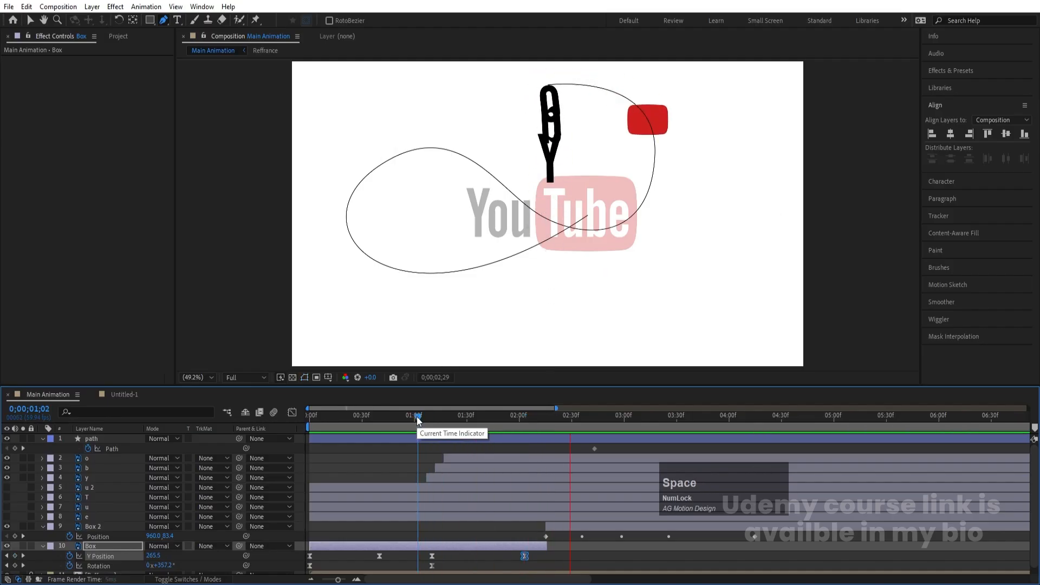
key(space)
- Apply Easy Ease to the Box 2 Position keyframes and preview its travel along the path
drag(528, 535, 764, 538)
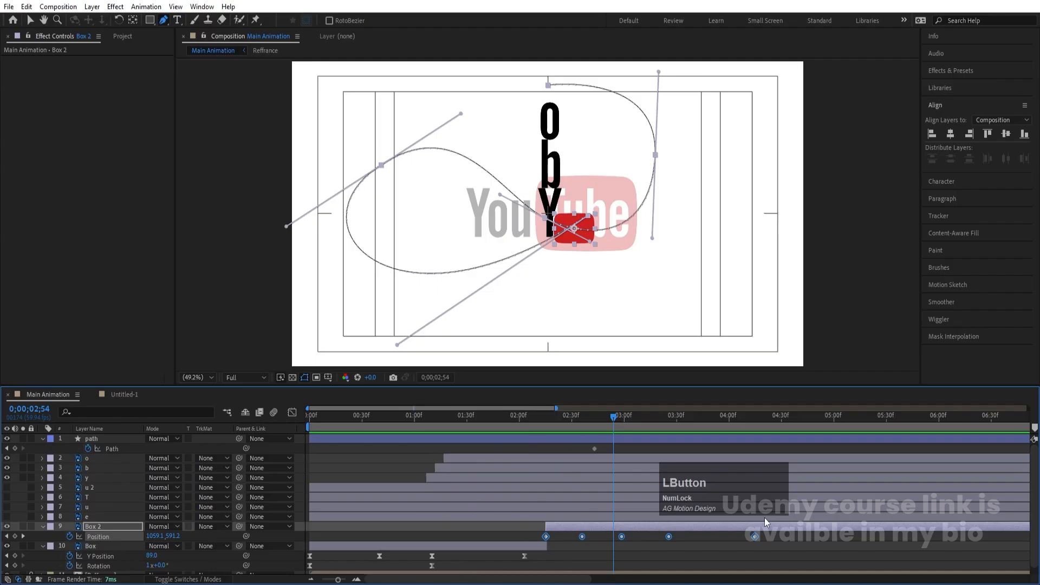
key(F9)
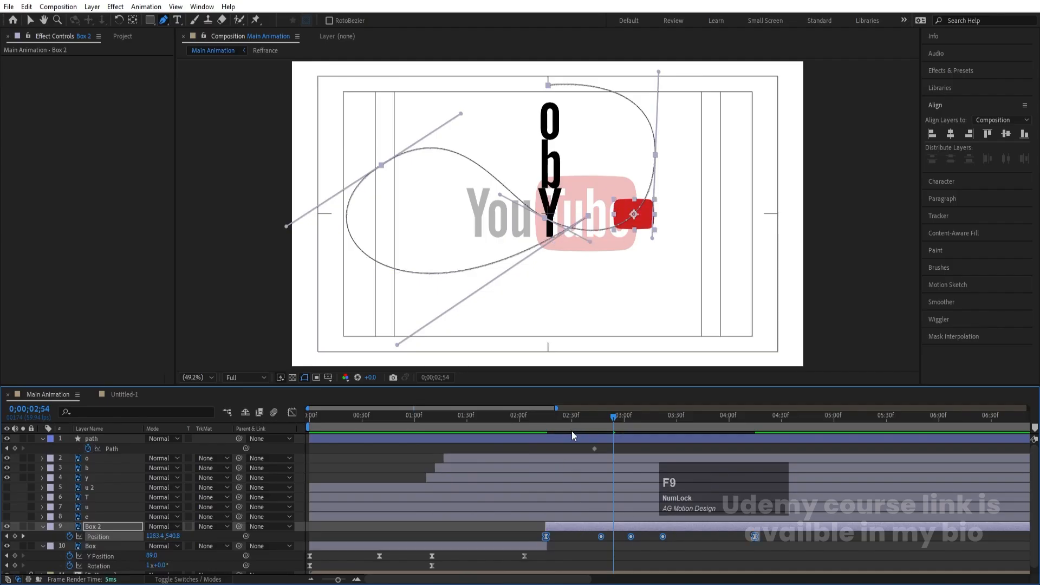
drag(567, 419, 542, 413)
key(space)
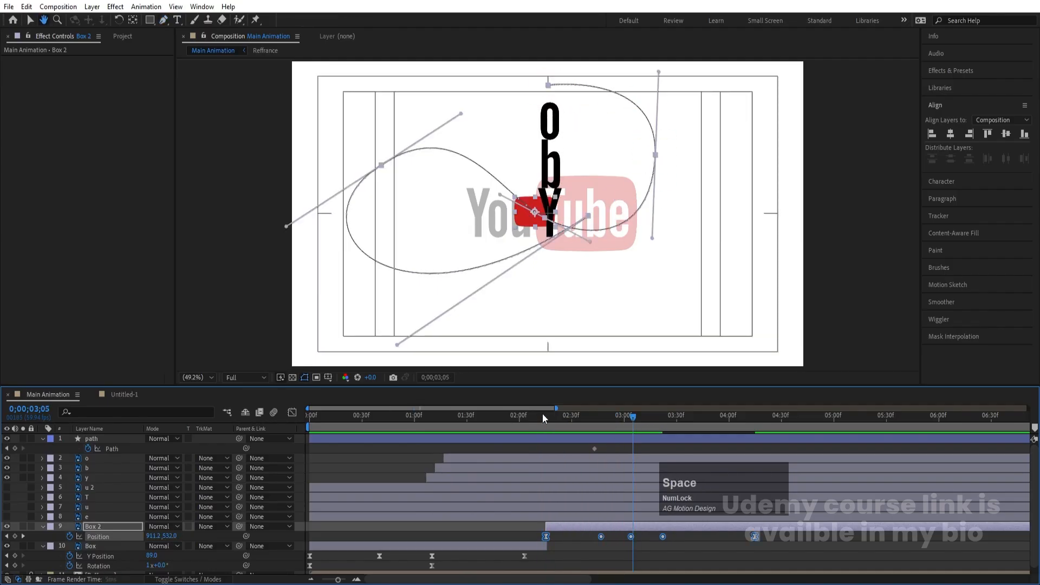
drag(547, 415, 450, 423)
key(space)
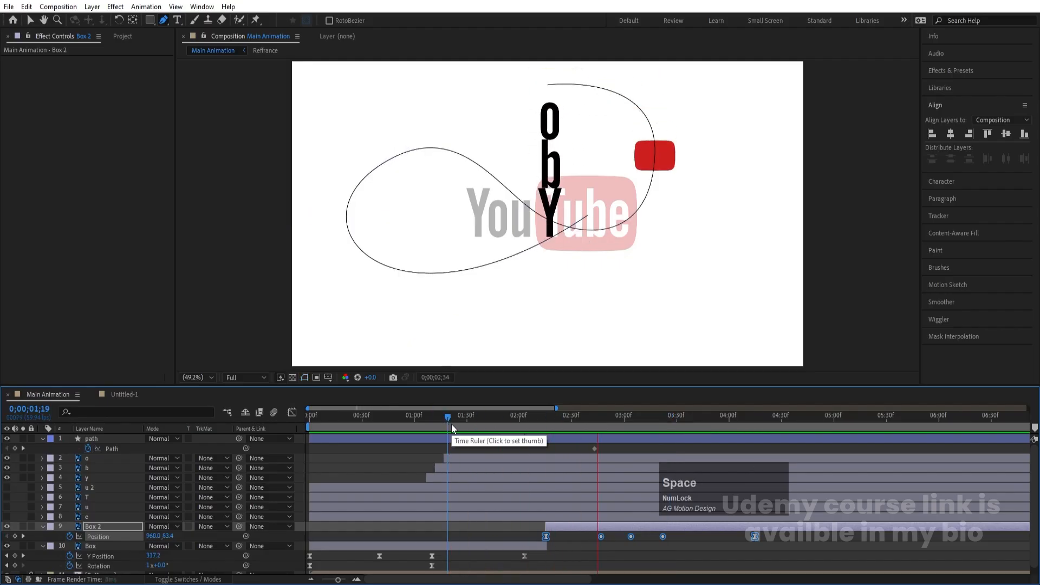
key(space)
- Try an early-peaking speed curve for the Box 2 Position, preview it and undo the curve changes
click(292, 412)
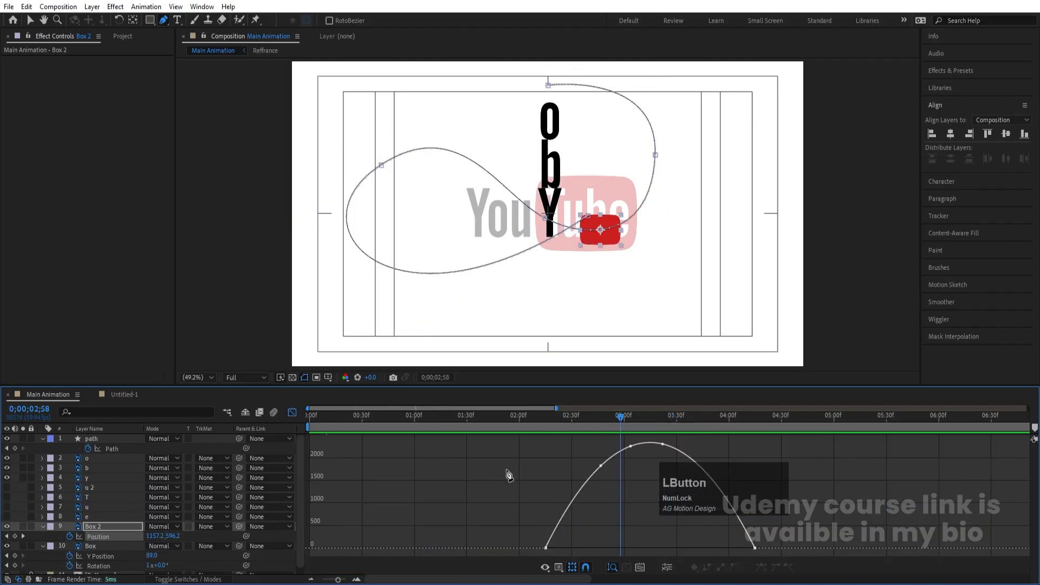
drag(827, 521, 691, 544)
drag(507, 511, 565, 548)
click(519, 418)
key(space)
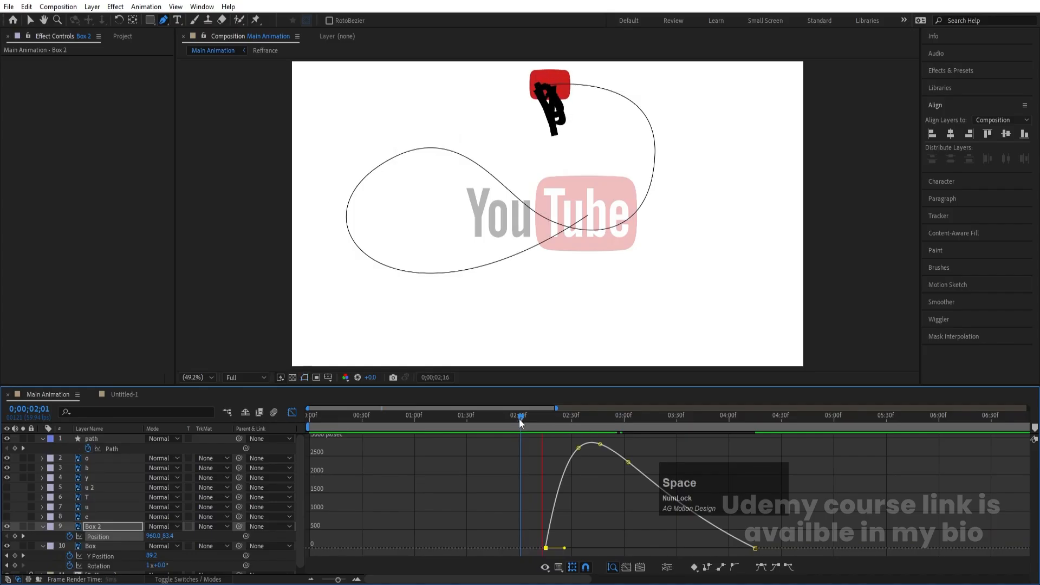
key(space)
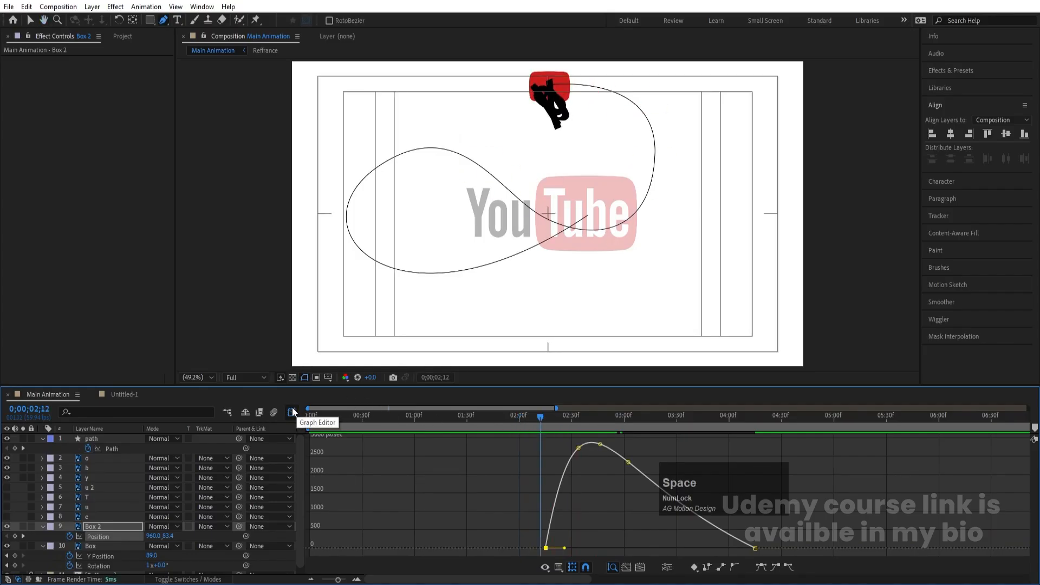
click(292, 412)
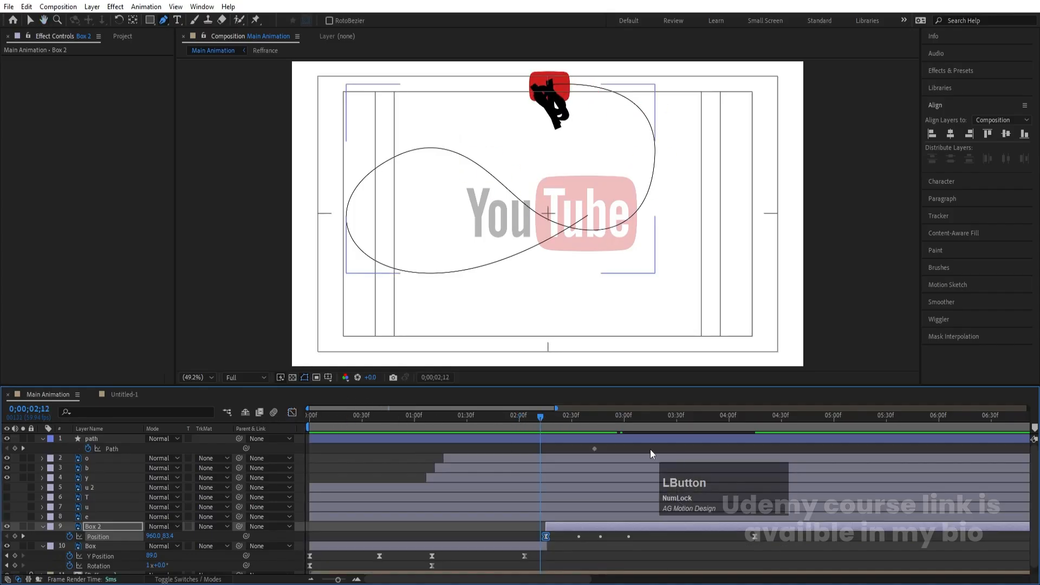
click(292, 414)
key(ctrl+z)
key(ctrl+z)
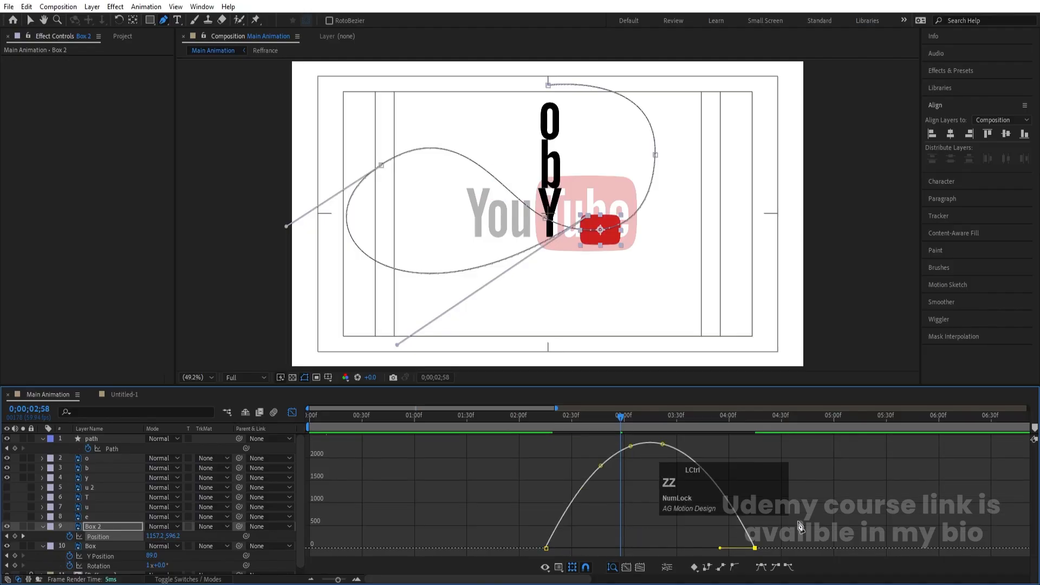
- Shape the Box 2 Position speed curve into a steep peak near the middle and preview the motion
drag(800, 525, 606, 545)
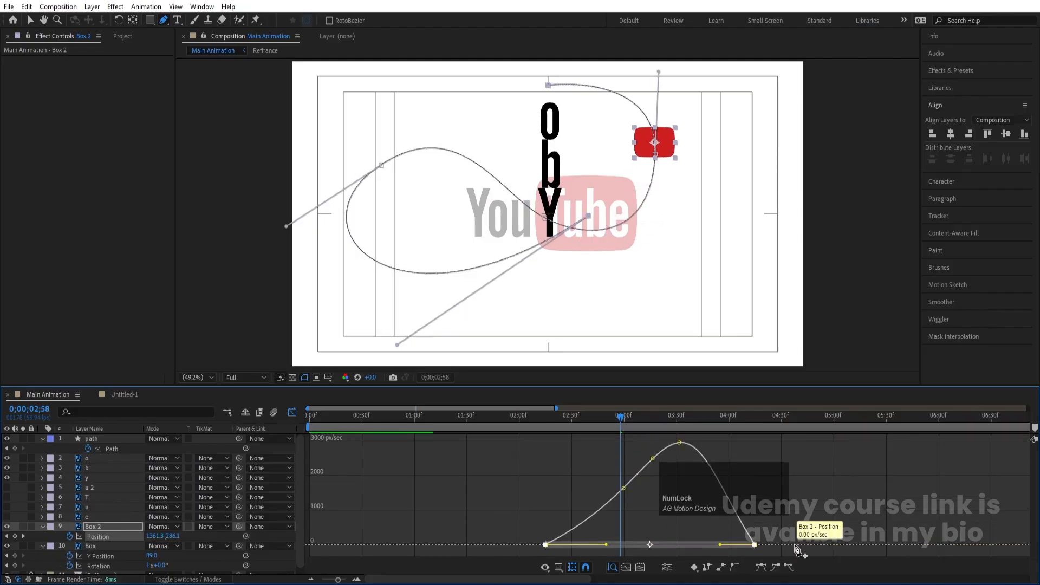
drag(721, 546, 691, 544)
click(519, 412)
key(space)
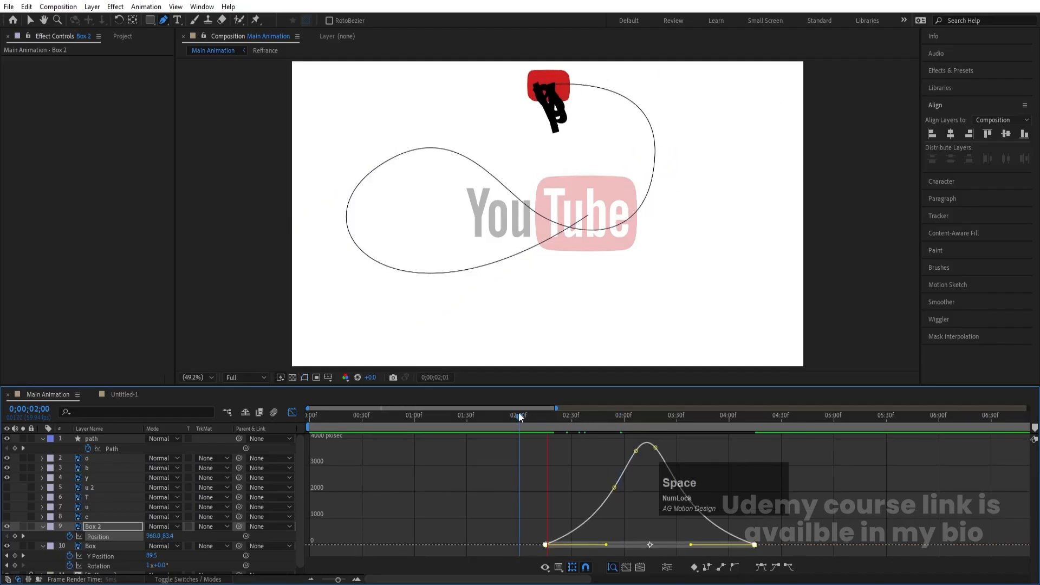
key(space)
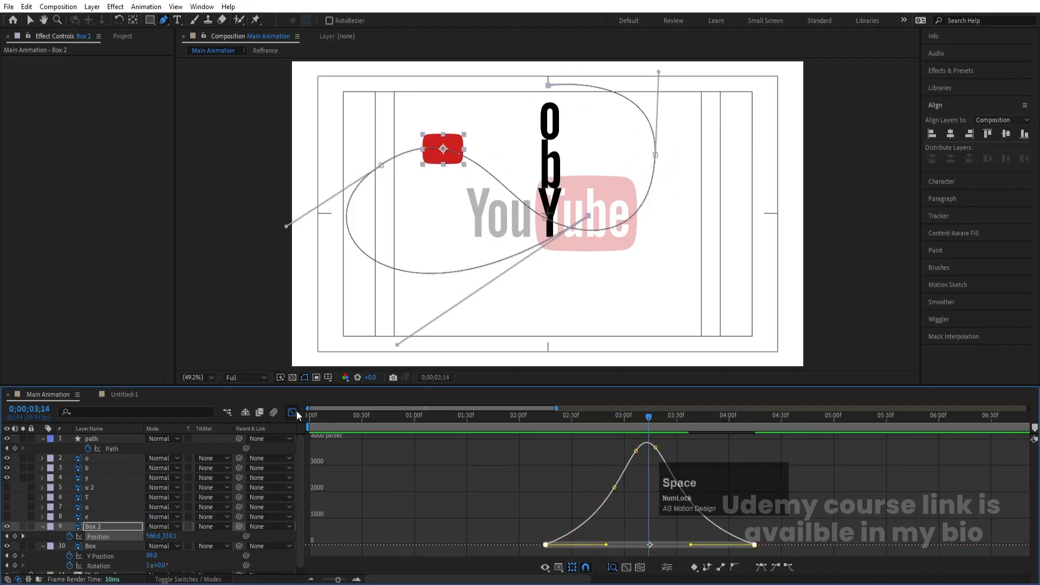
click(297, 410)
- Go to 0;00;02;15 and hide the path and all letter layers, leaving only the two boxes over the reference
click(552, 417)
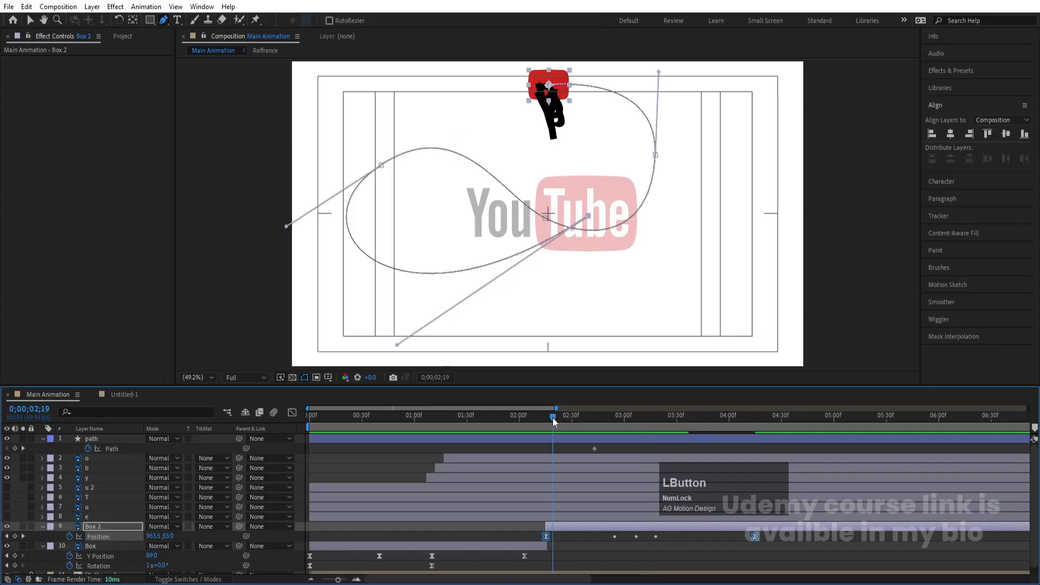
key(equal)
key(equal)
drag(531, 416, 525, 411)
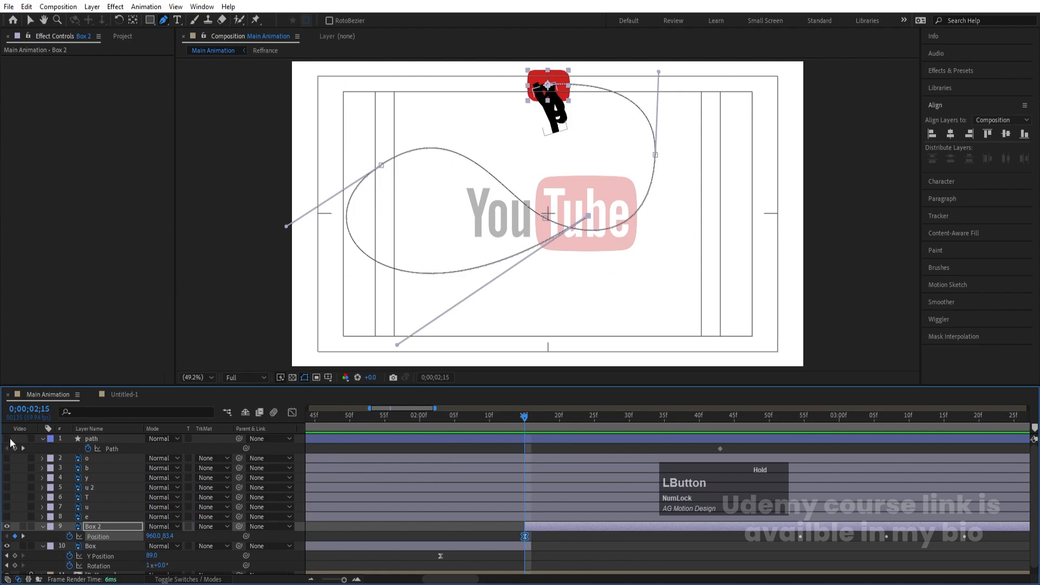
drag(10, 439, 11, 438)
click(398, 449)
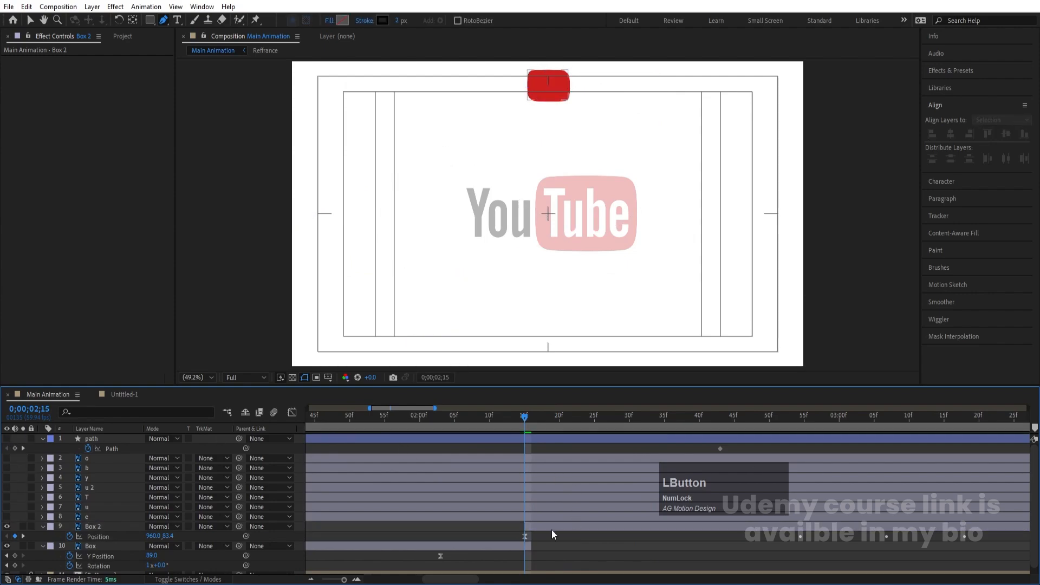
- Apply a Fill effect to the Box layer and set its colour to black (000000)
click(525, 546)
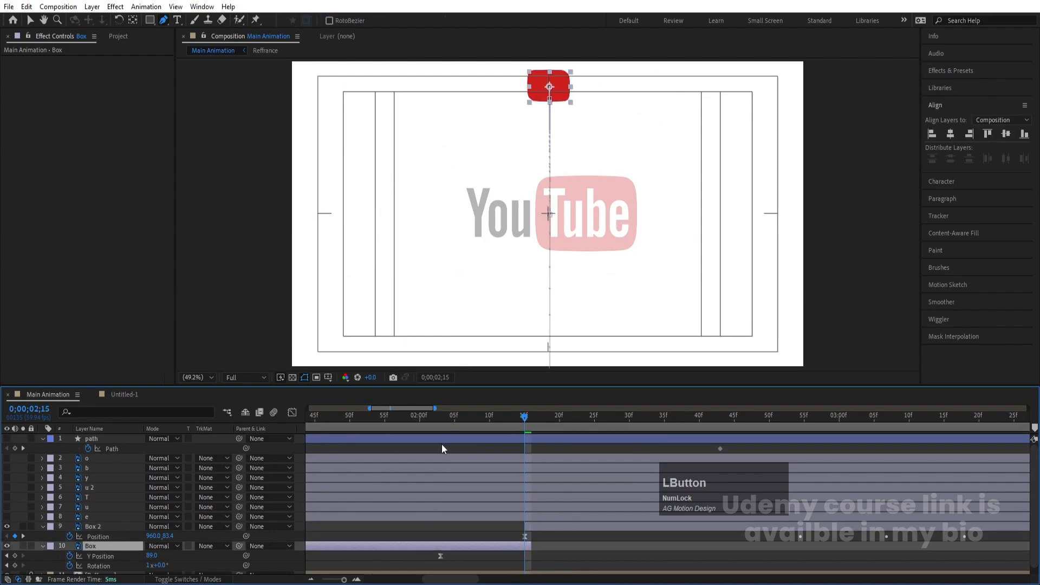
click(464, 416)
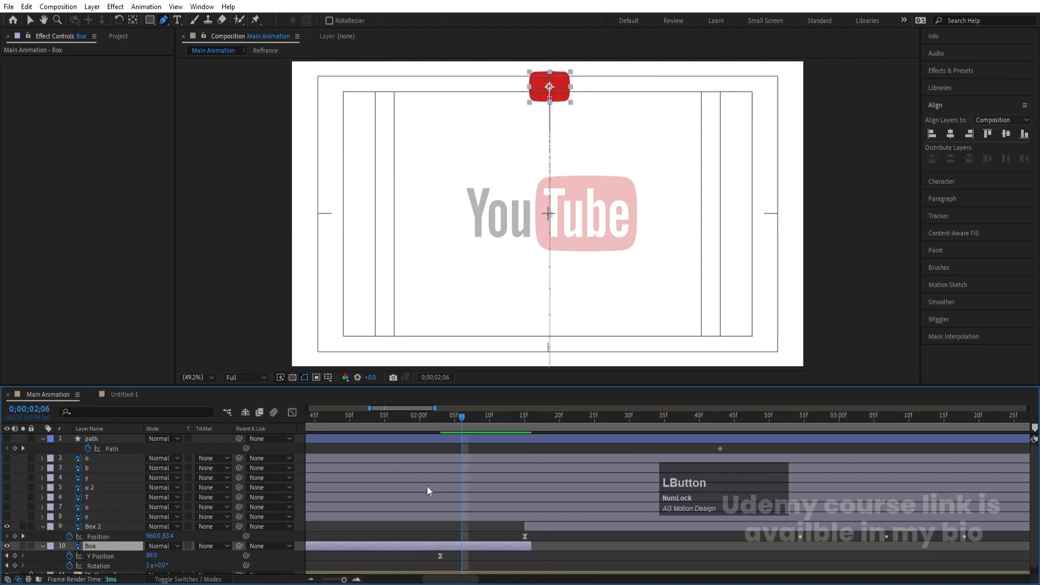
click(934, 76)
double_click(964, 156)
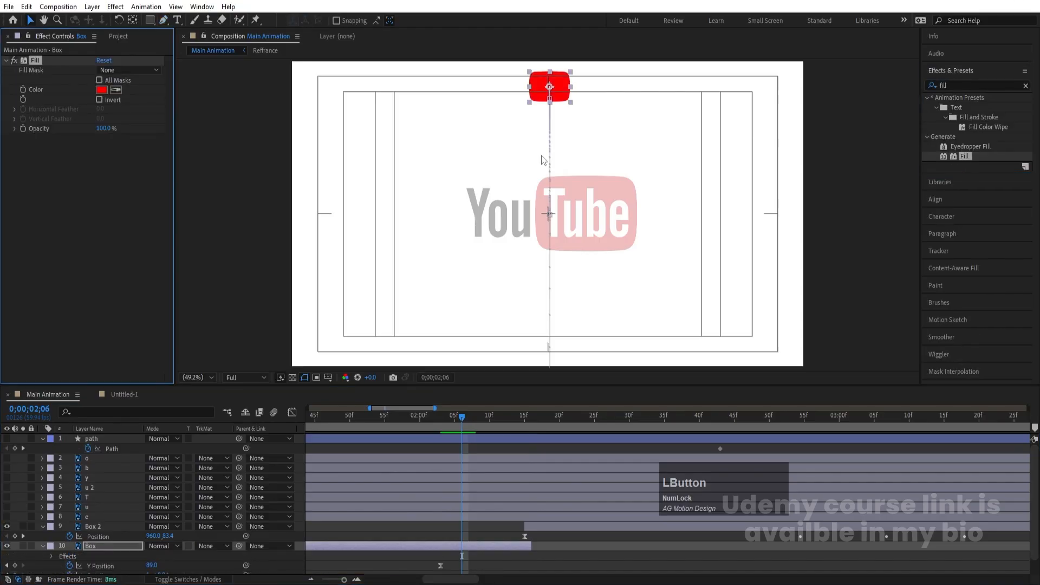
click(102, 90)
click(780, 271)
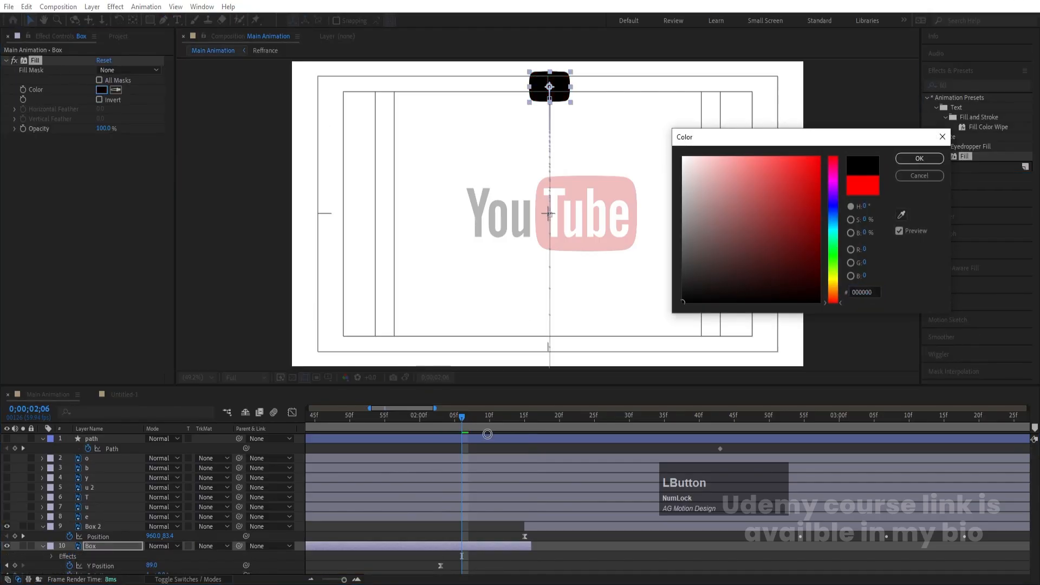
key(Return)
- At 0;00;02;15, nudge Box 2 to position 967.0, 89.4 so it exactly covers the black Box
click(523, 420)
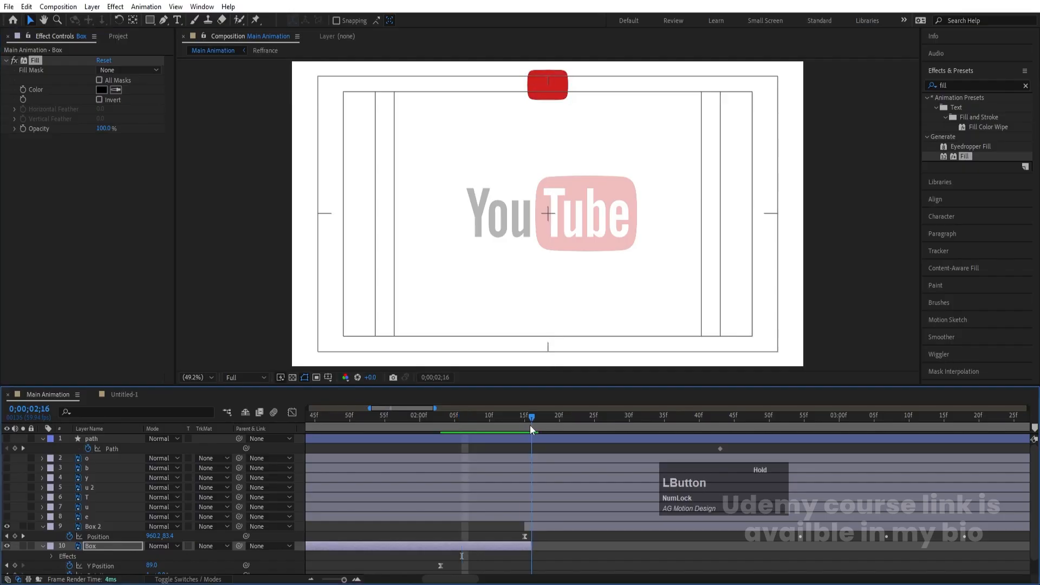
click(534, 526)
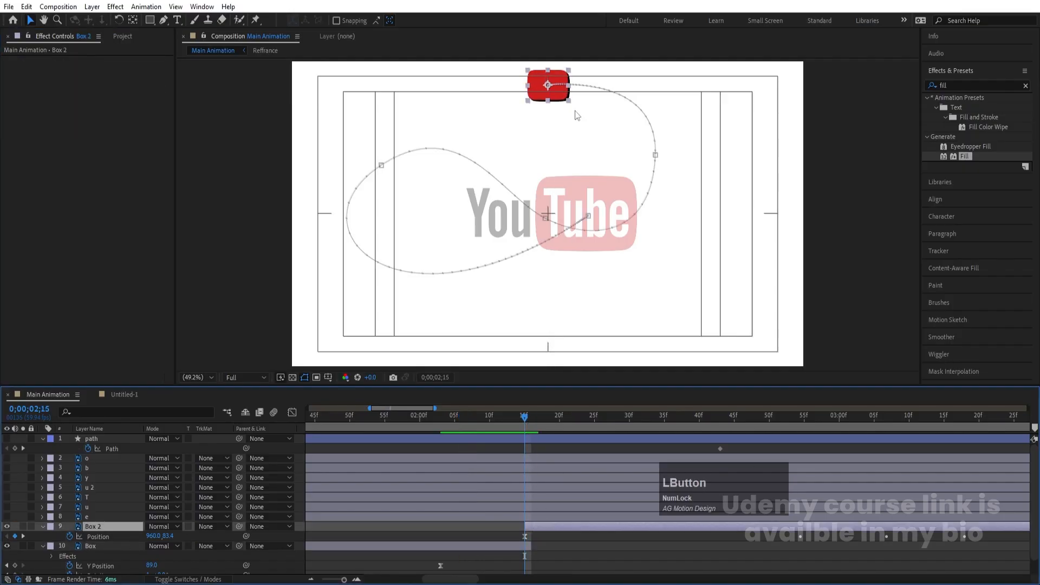
scroll(561, 76, up, 4)
scroll(561, 76, down, 2)
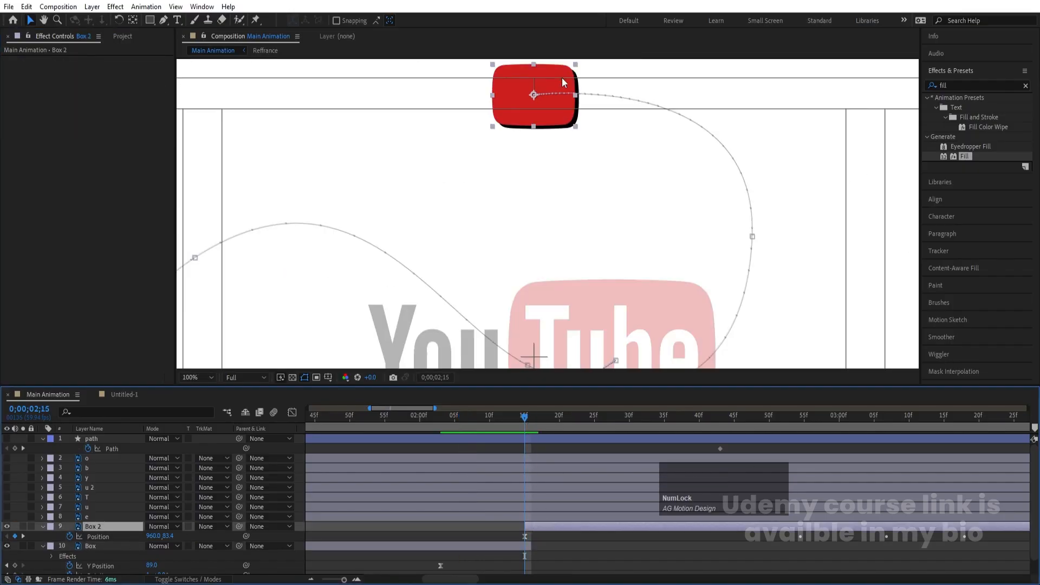
key(Down)
key(Down)
key(Down)
key(Right)
key(Right)
key(Right)
key(Right)
key(Right)
key(Right)
key(Right)
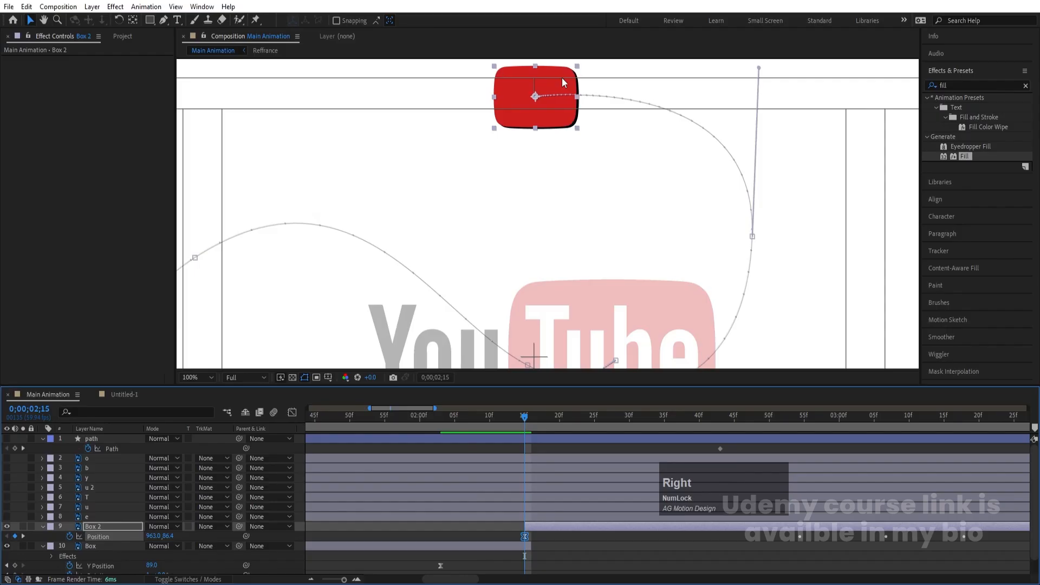
key(Down)
key(Down)
key(Down)
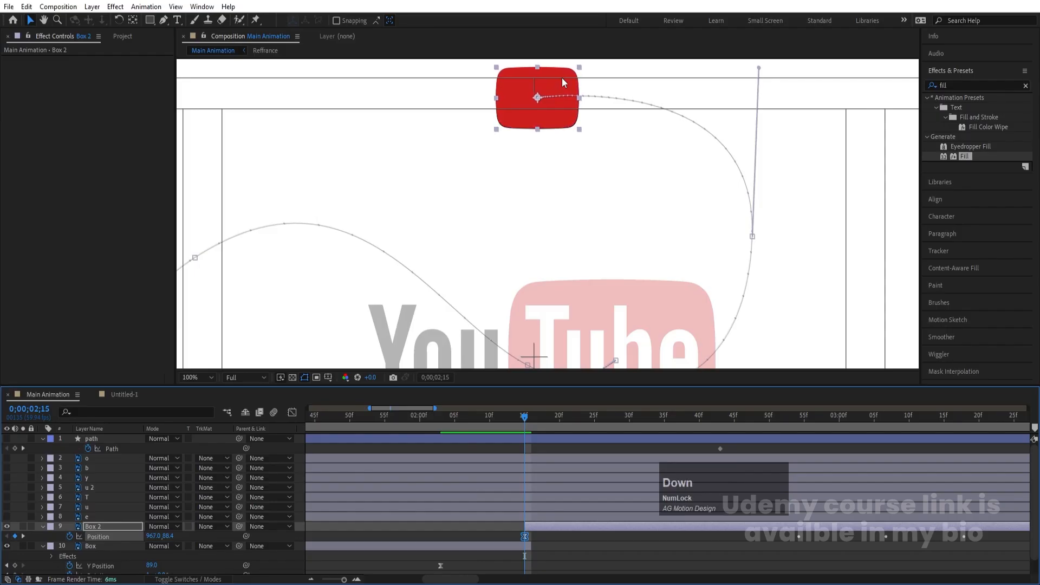
- Delete the Fill effect from the Box layer and trim the layer's end to 0;00;02;15
click(451, 543)
click(443, 546)
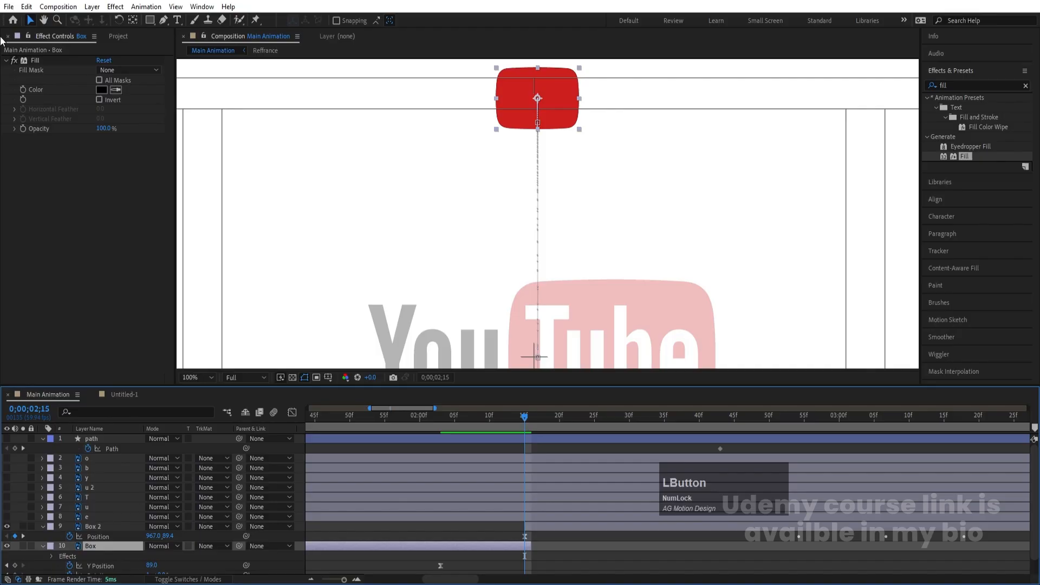
click(33, 69)
click(36, 62)
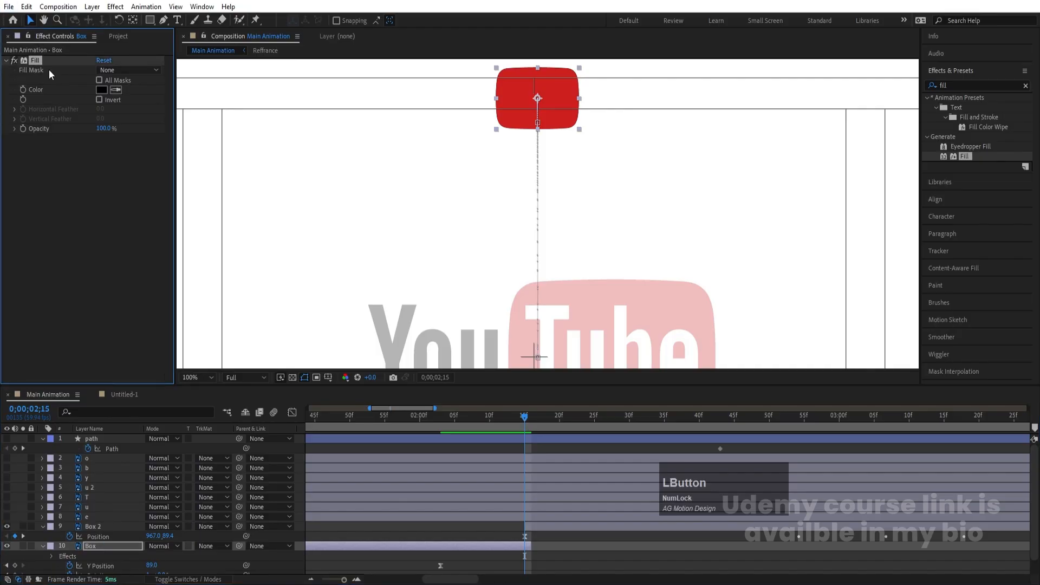
key(Delete)
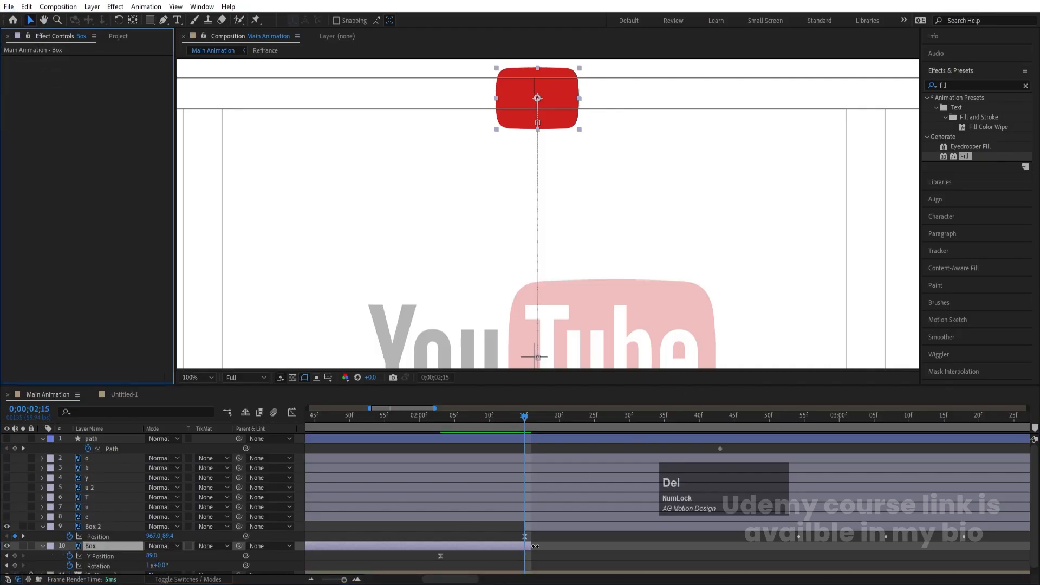
drag(533, 546, 526, 545)
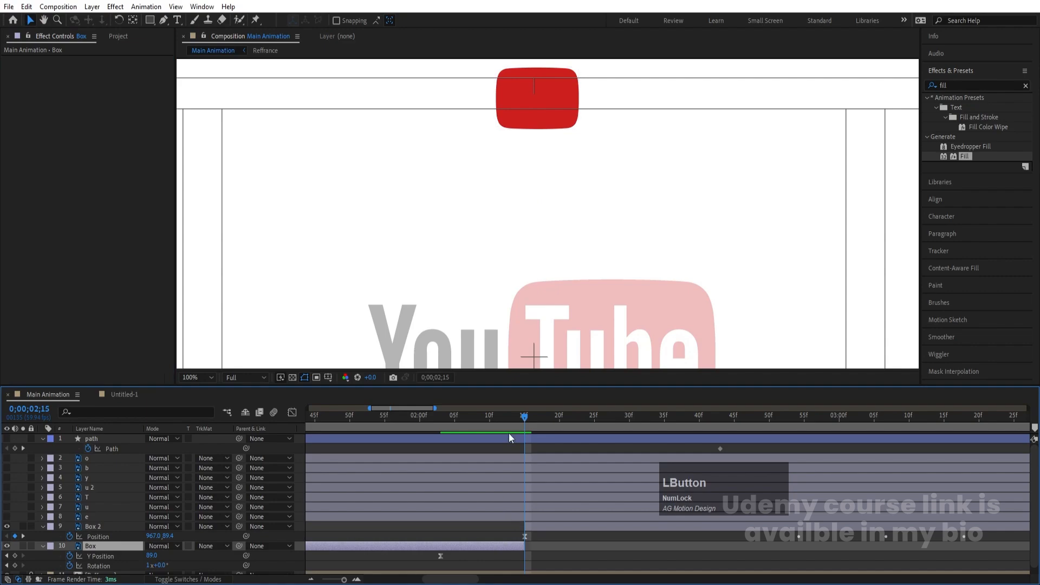
- Fit the composition in the viewer and preview the handoff between the two boxes from the start
key(minus)
key(minus)
key(minus)
click(205, 377)
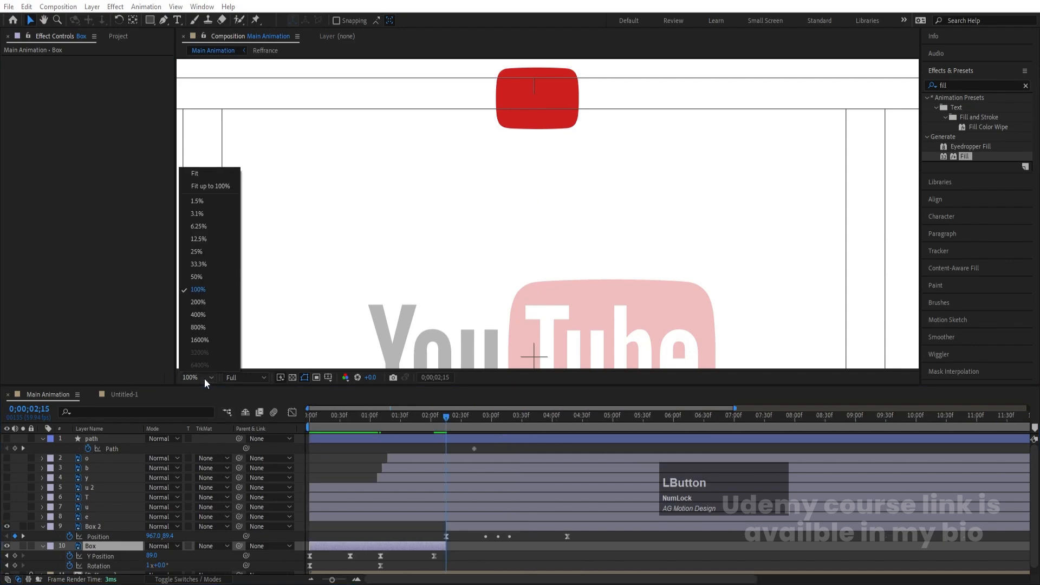
click(196, 173)
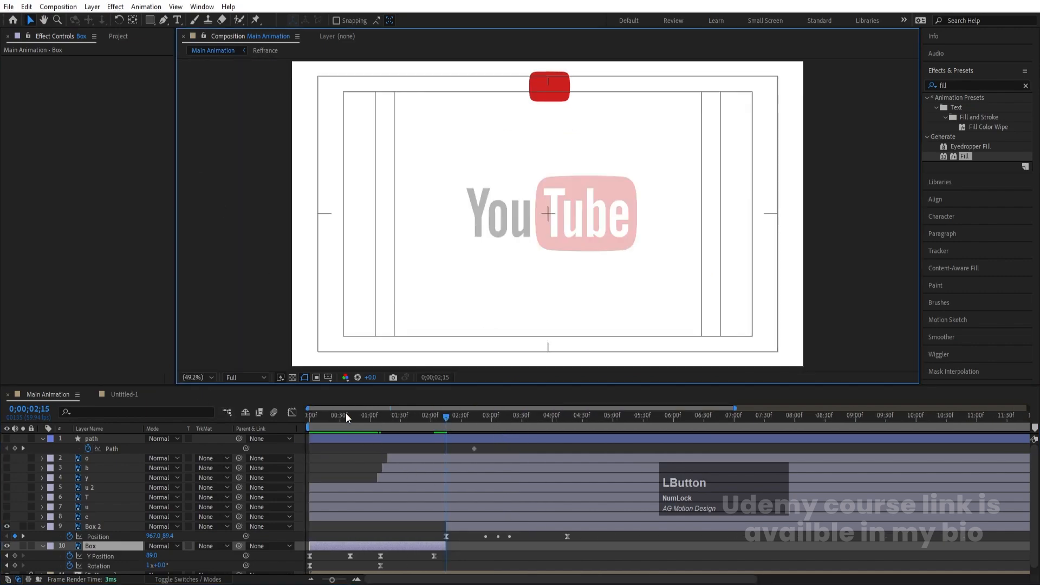
key(space)
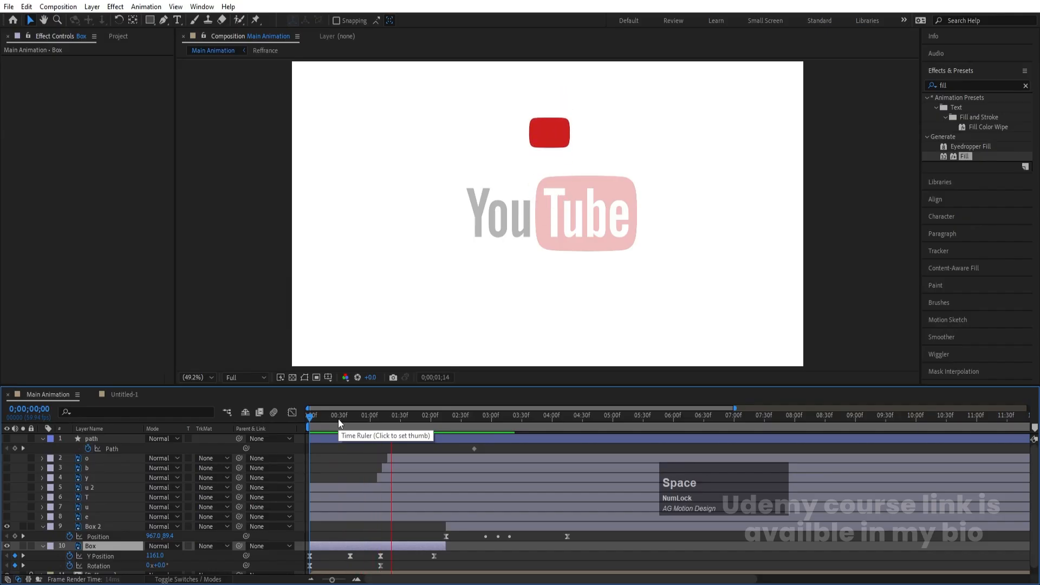
key(space)
- Make the o, b and y letter layers visible again and preview them together with the boxes
drag(9, 460, 8, 479)
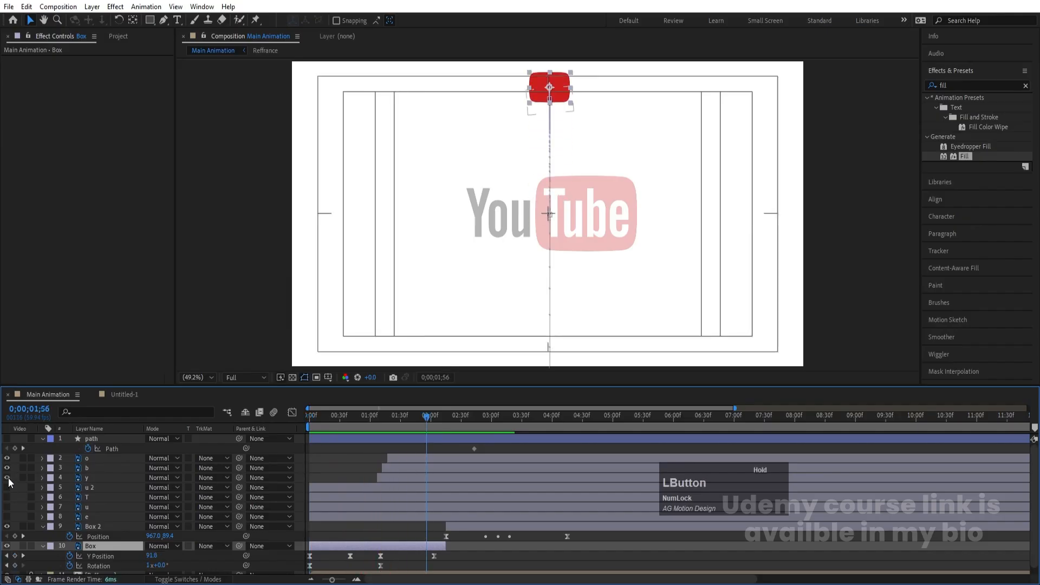
key(space)
key(minus)
key(Num_Lock)
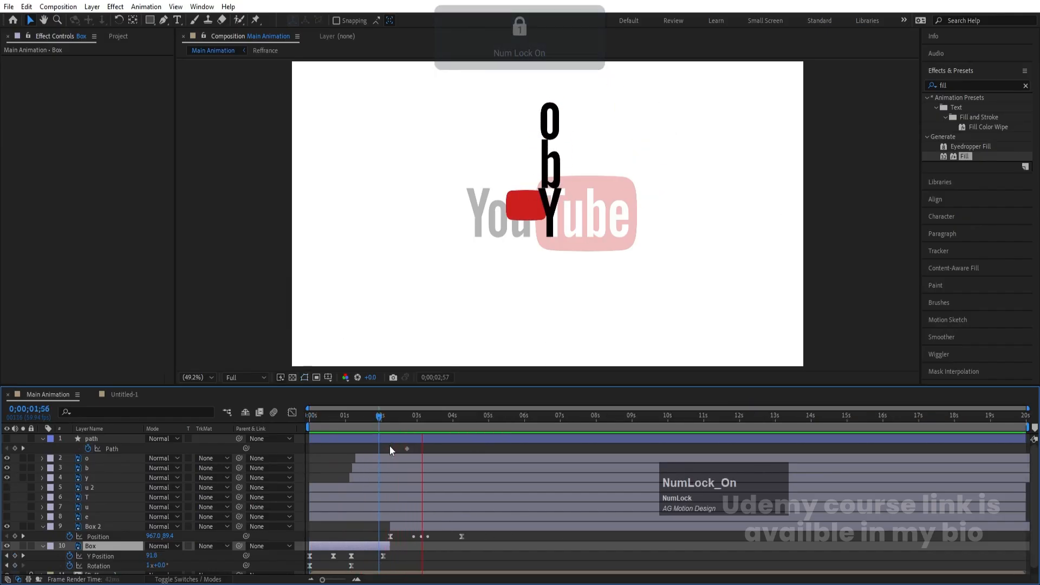
key(space)
key(space)
key(space)
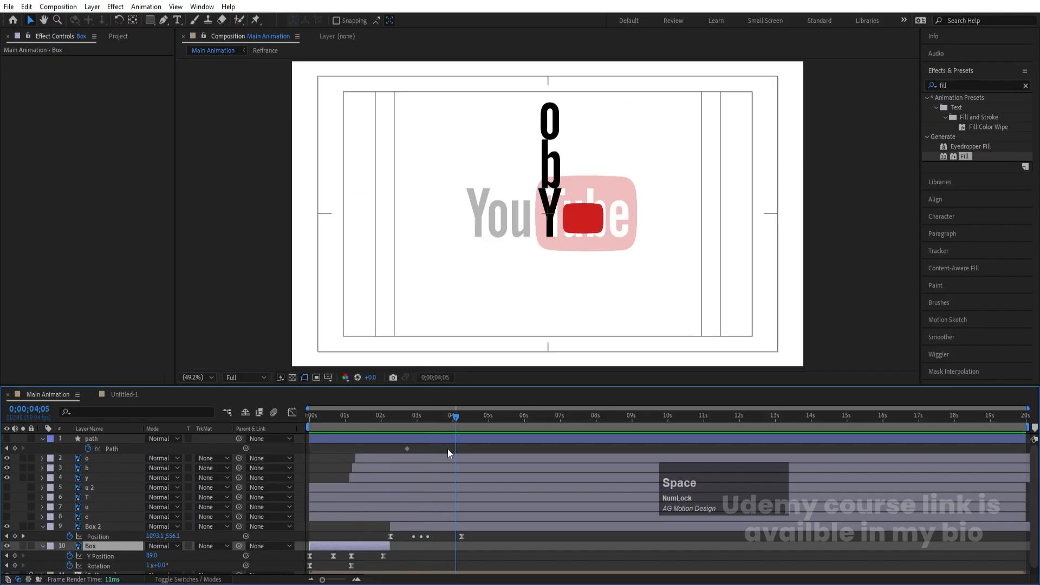
- Go to 0;00;02;15 and set the Box 2 layer's Auto-Orientation to Orient Along Path
drag(449, 419, 393, 420)
key(equal)
key(equal)
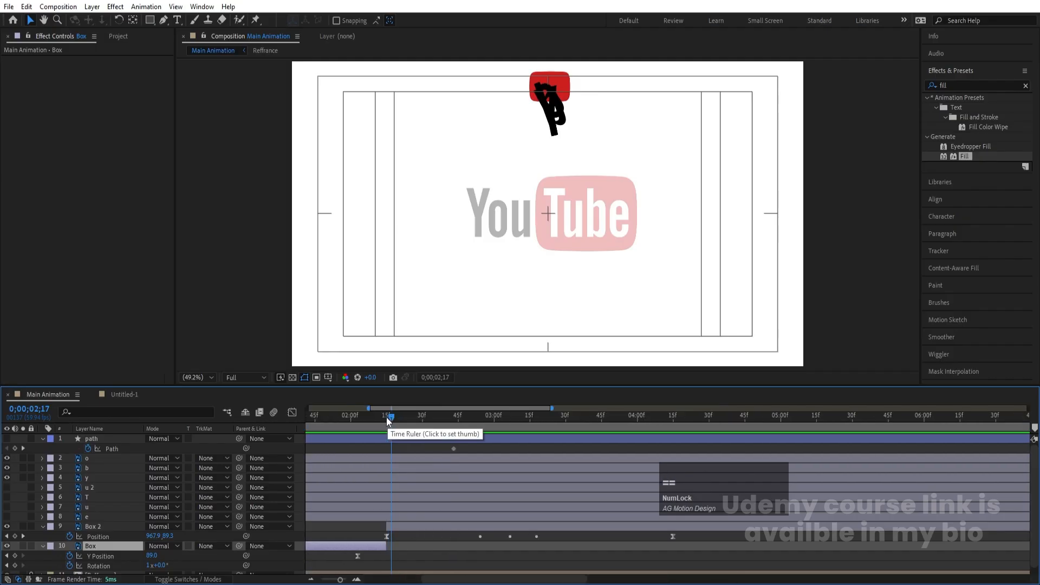
key(equal)
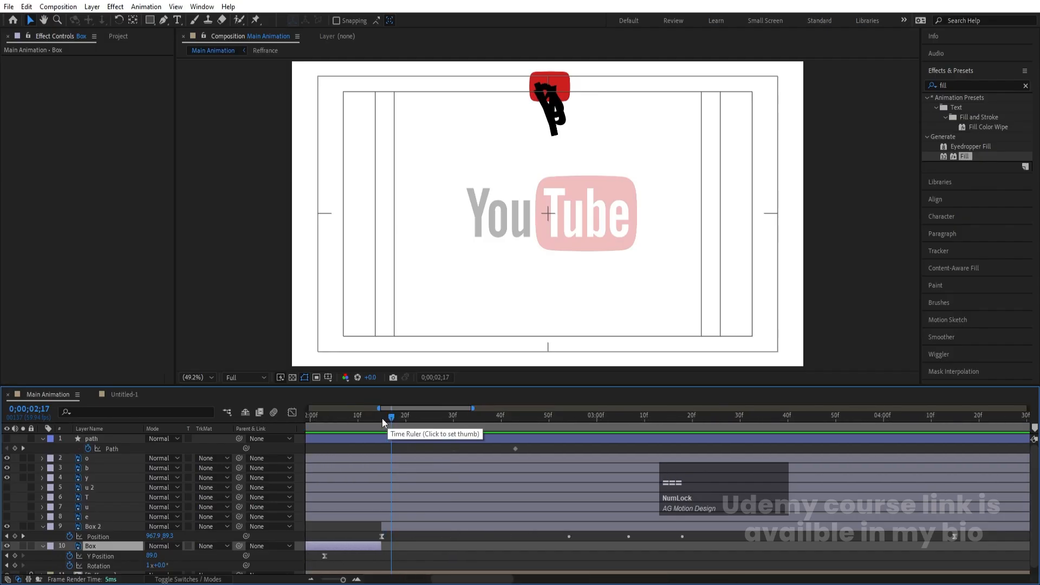
click(382, 422)
click(384, 530)
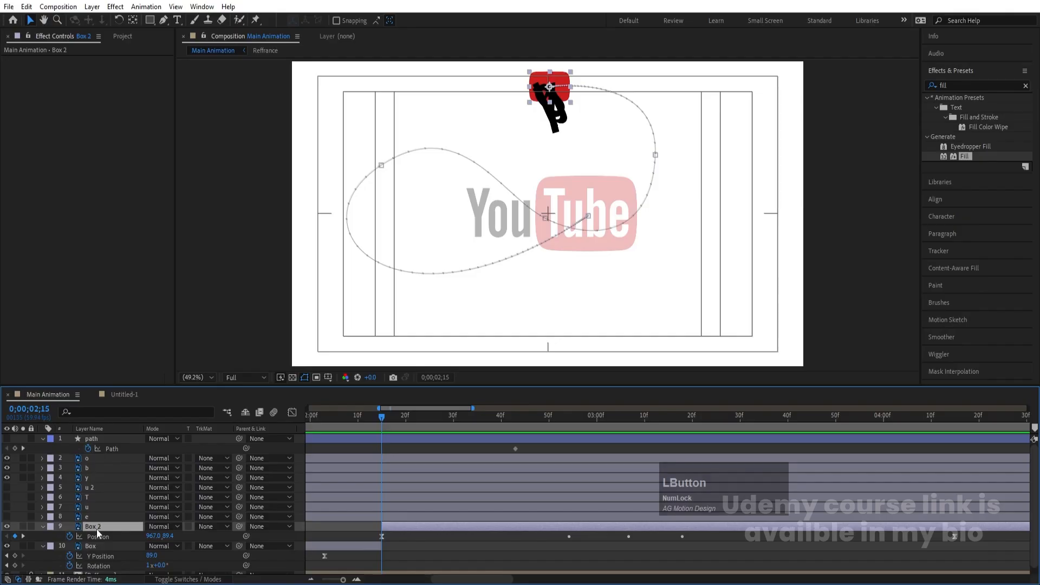
key(r)
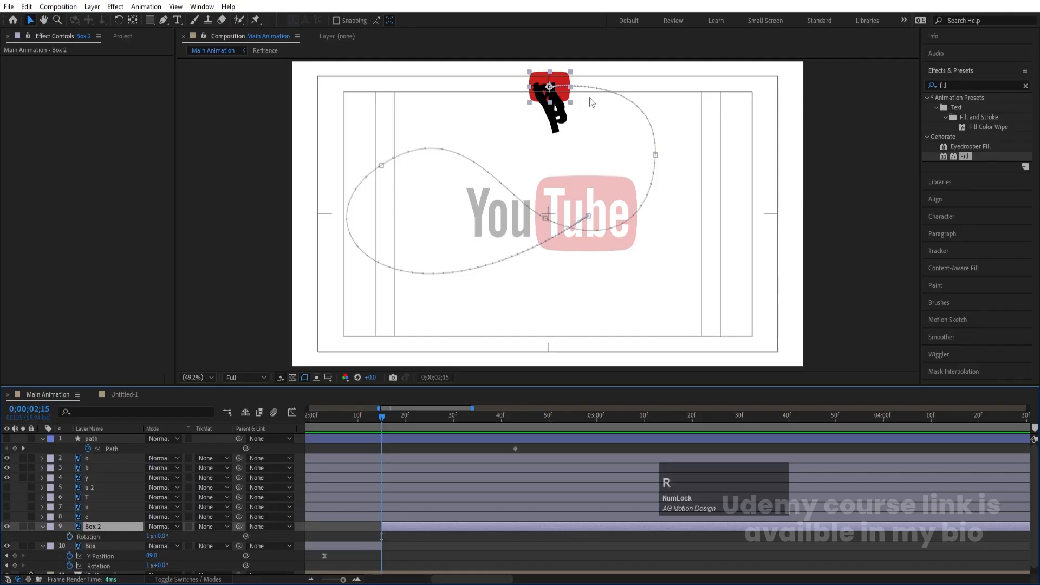
right_click(561, 82)
click(617, 137)
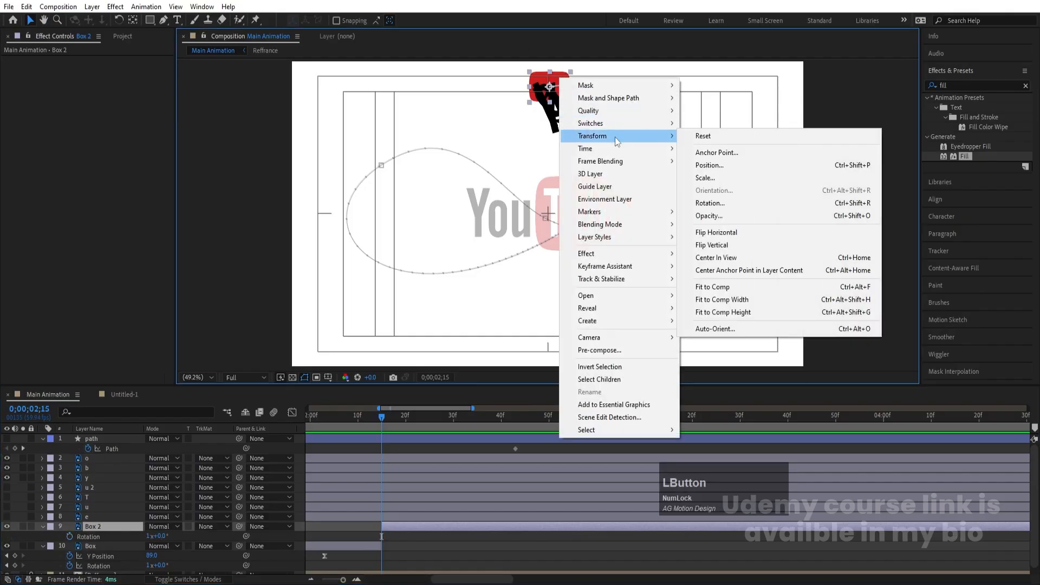
click(742, 332)
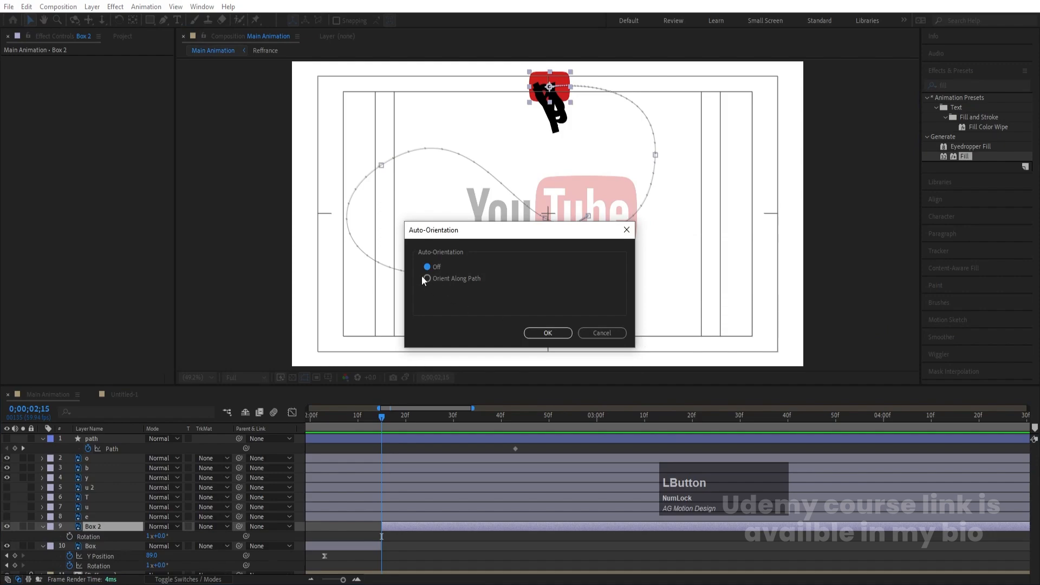
click(548, 333)
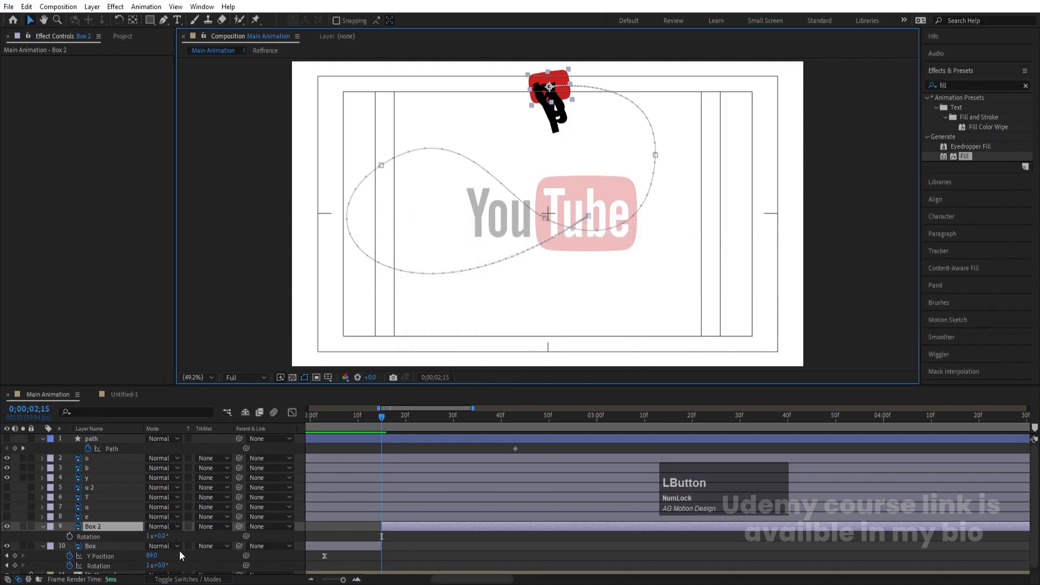
- Set the Box 2 Rotation to 1x+8.0° to level it at the path's start, and preview the motion
click(164, 536)
click(164, 536)
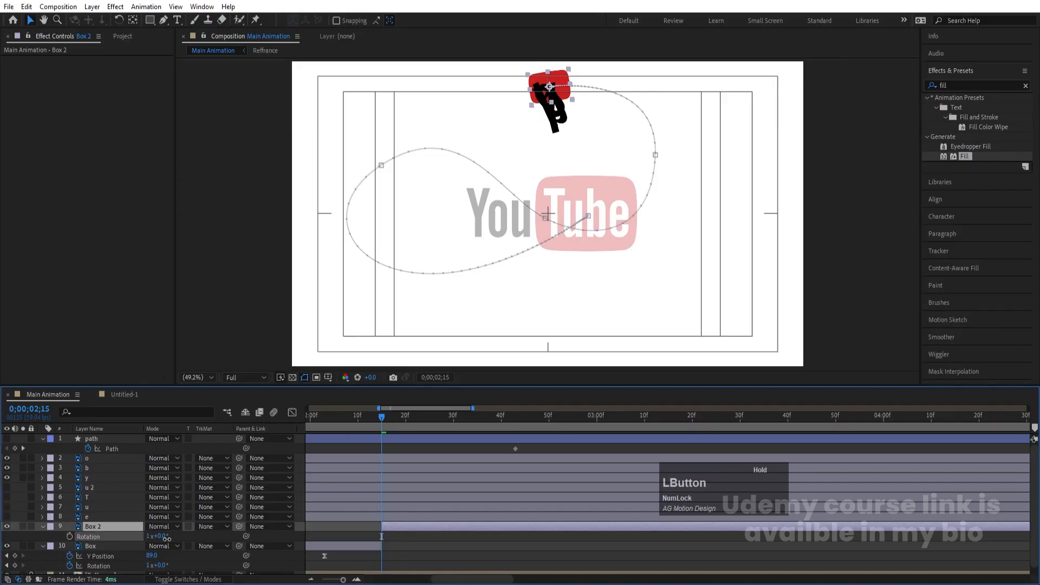
key(space)
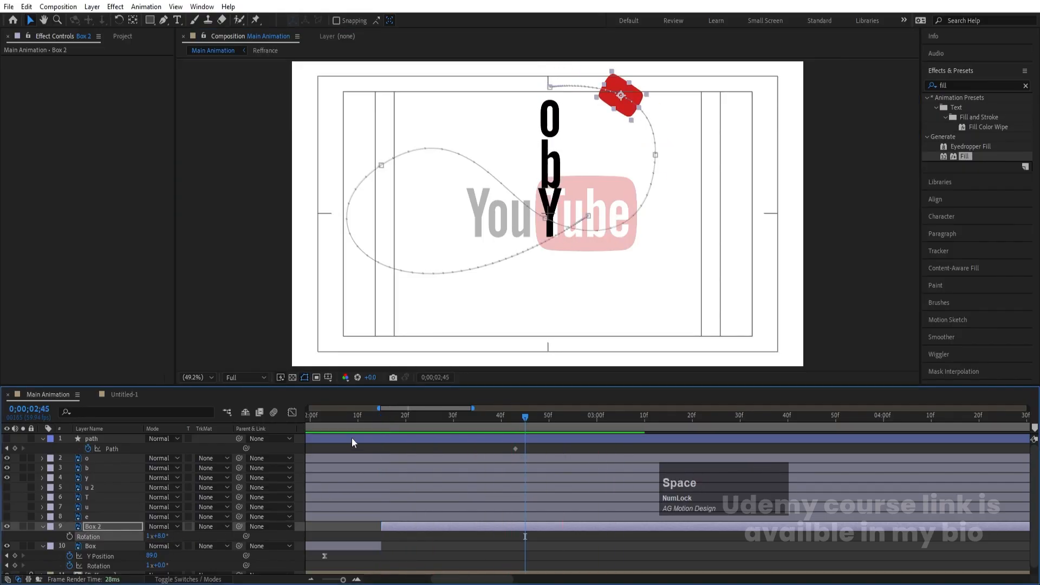
click(338, 416)
key(space)
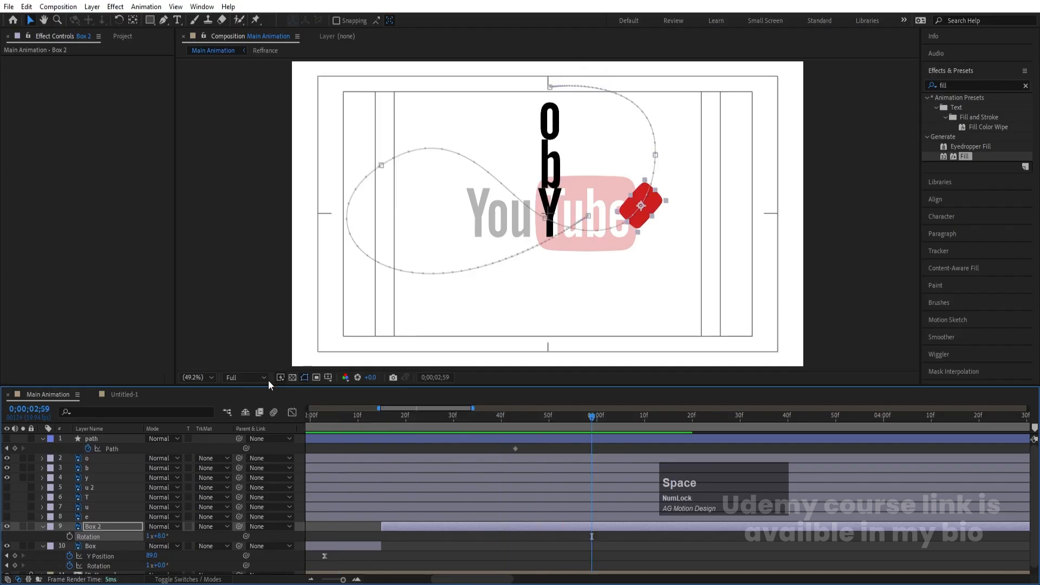
- Lower the preview resolution to Quarter and play the animation from 0;00;01;19
click(246, 377)
click(241, 437)
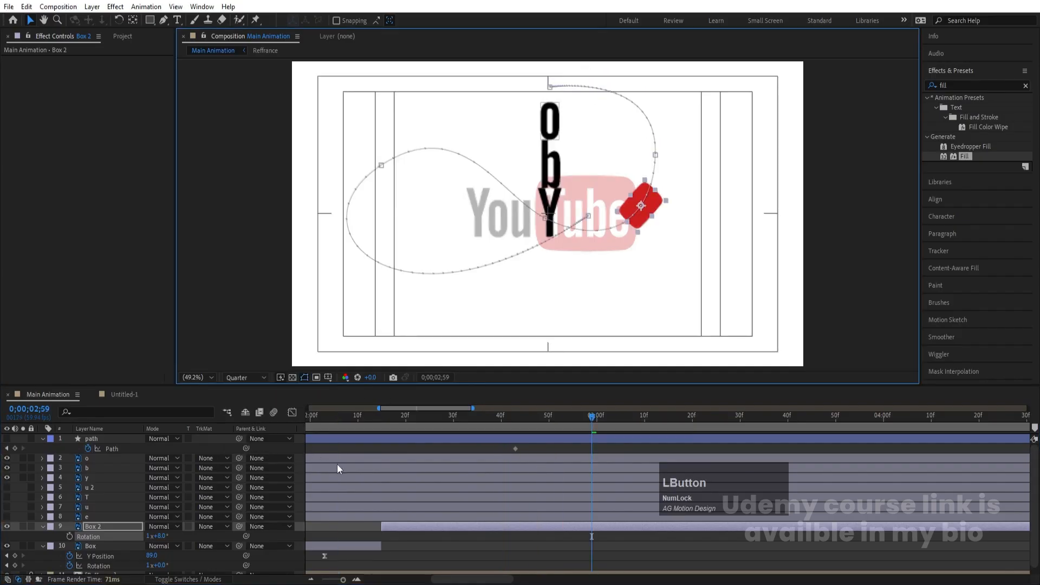
key(minus)
click(353, 424)
key(space)
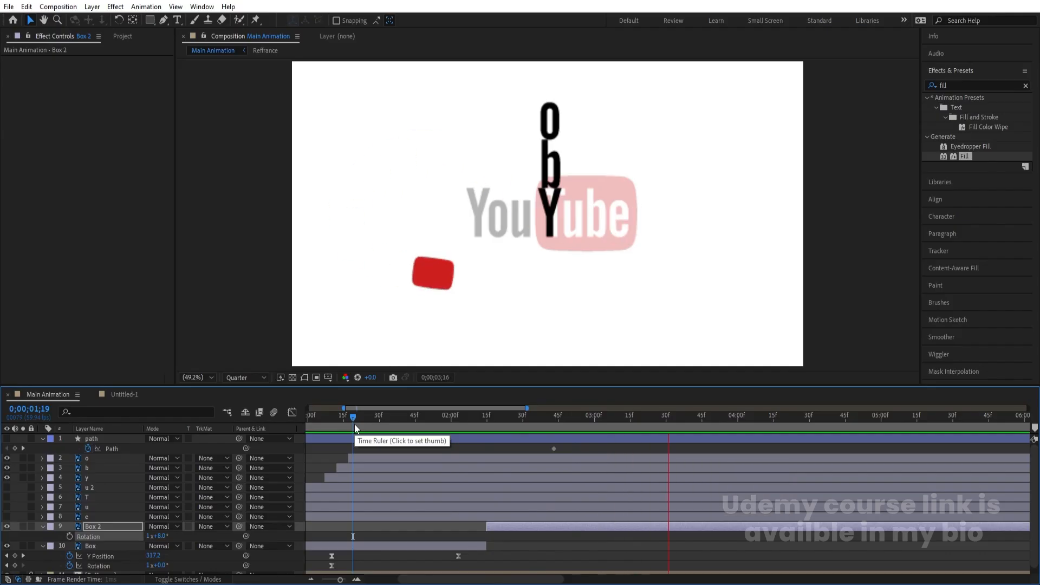
key(space)
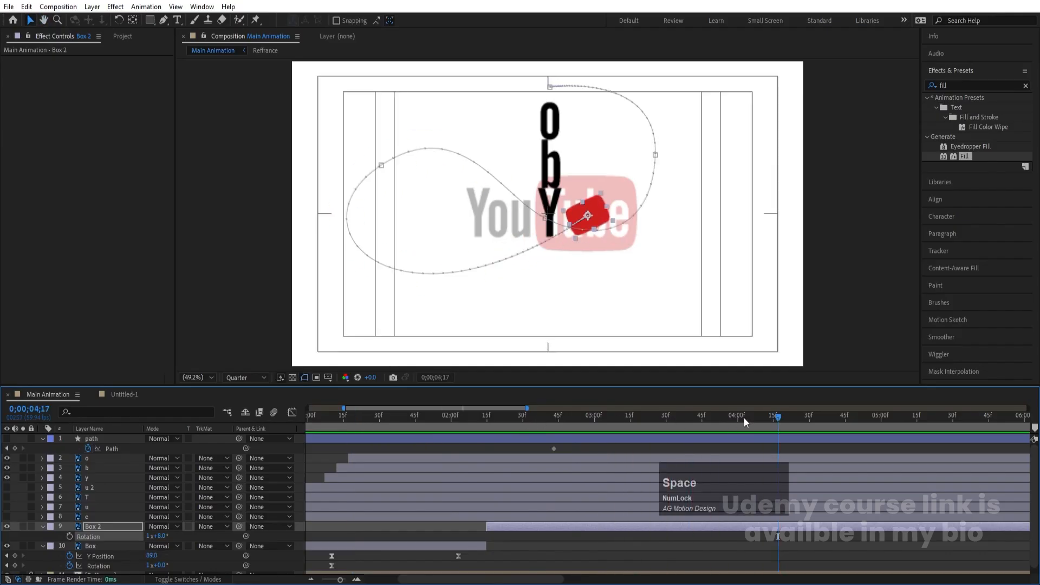
- At 0;00;03;39, add Scale and Rotation keyframes to Box 2 and reveal all its animated properties
drag(745, 418, 687, 424)
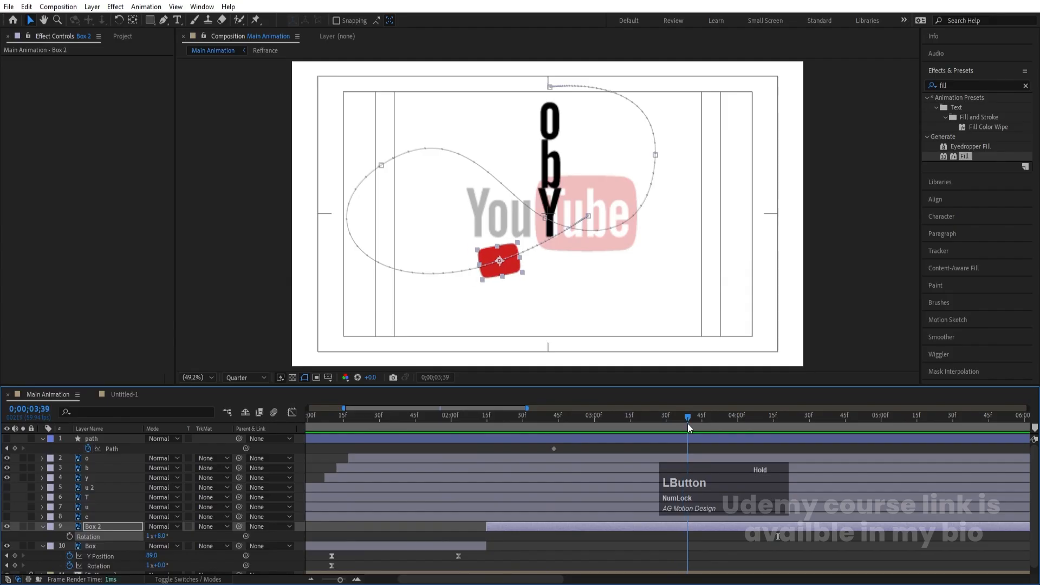
key(s)
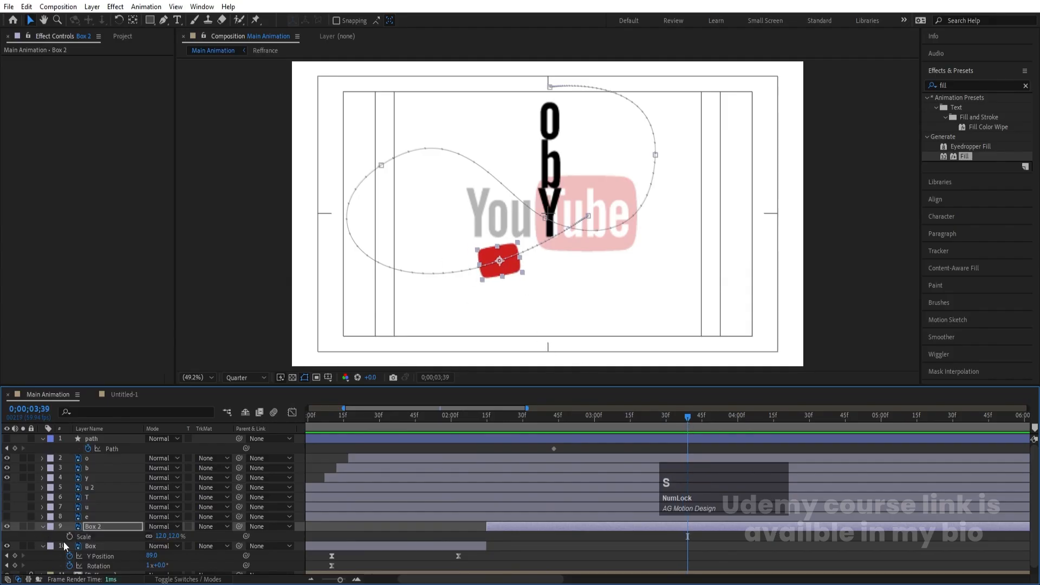
click(67, 535)
key(r)
click(70, 535)
key(u)
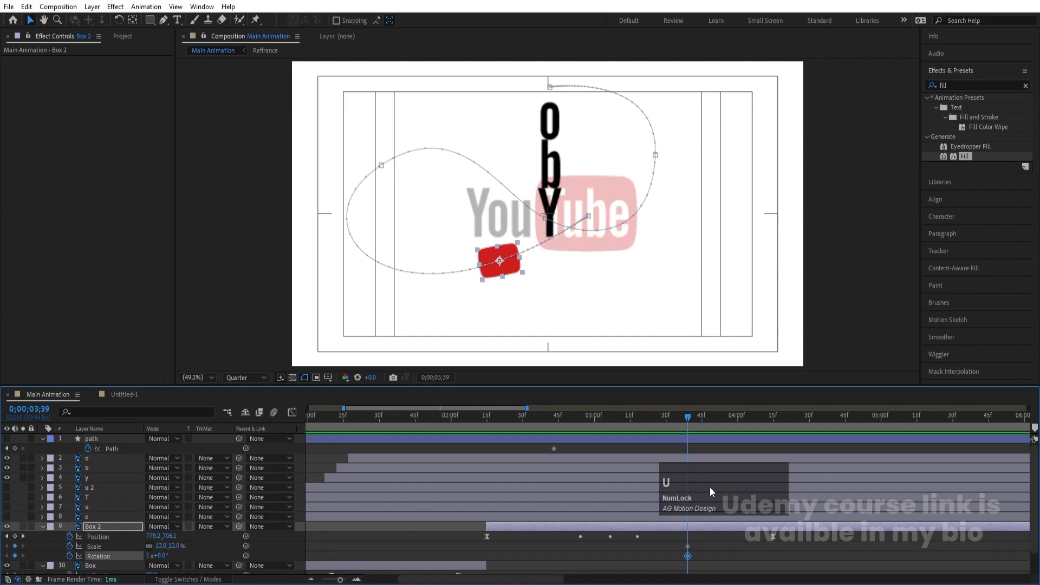
- At 0;00;04;15, check the e layer's Scale and set Box 2's Scale to match it at 30.0%
drag(725, 419, 768, 429)
key(k)
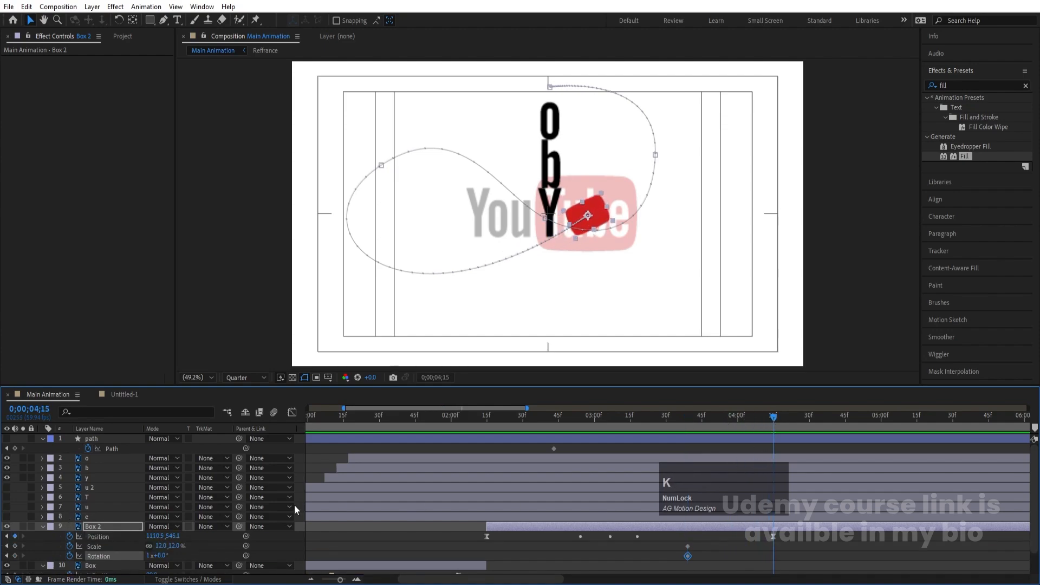
click(115, 516)
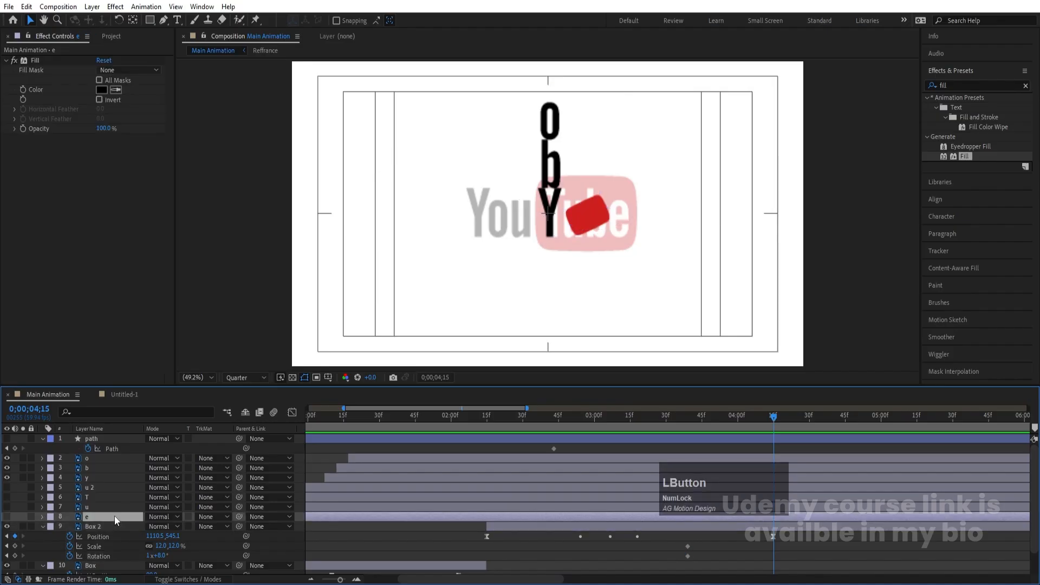
key(s)
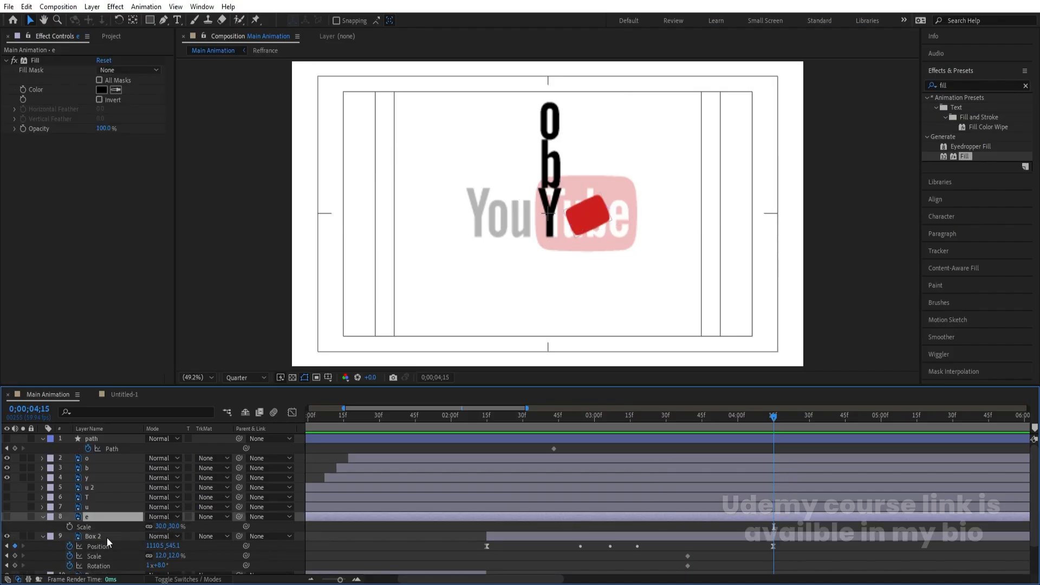
click(91, 535)
click(43, 516)
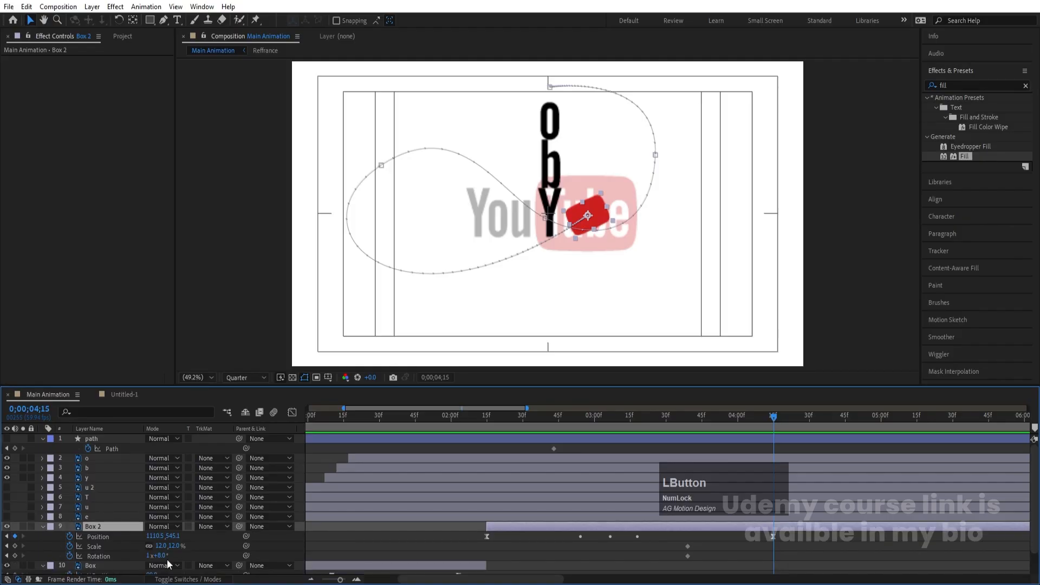
text(30)
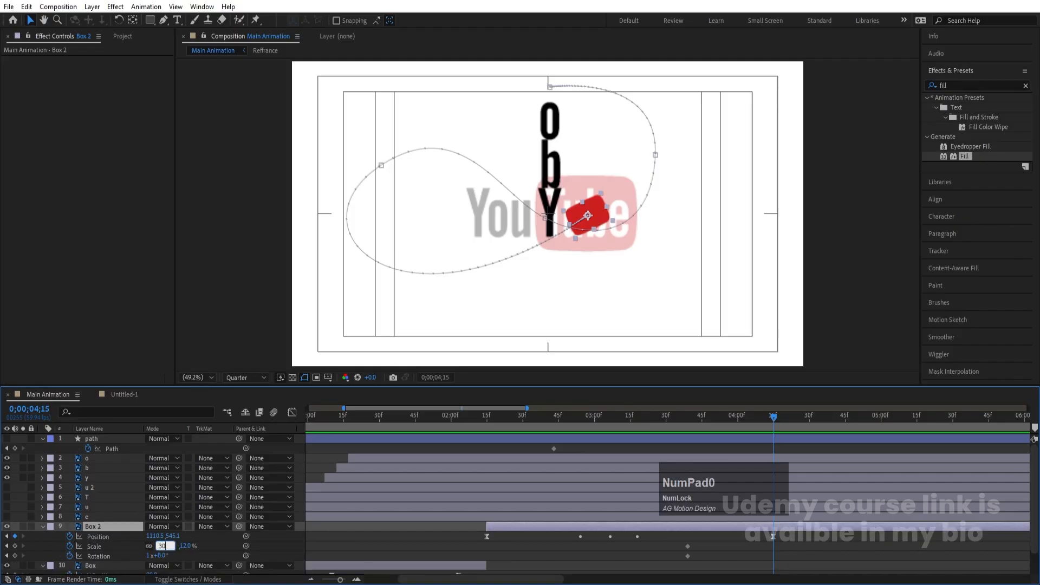
key(Return)
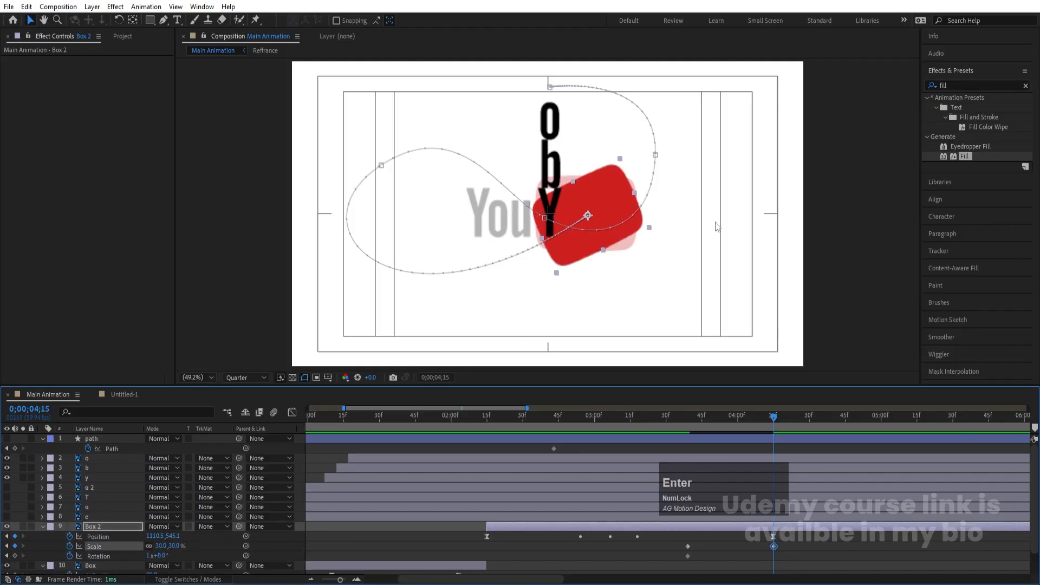
- Rotate Box 2 to about 1x+33.5° at 0;00;04;15 to level it over the logo reference
scroll(596, 219, up, 2)
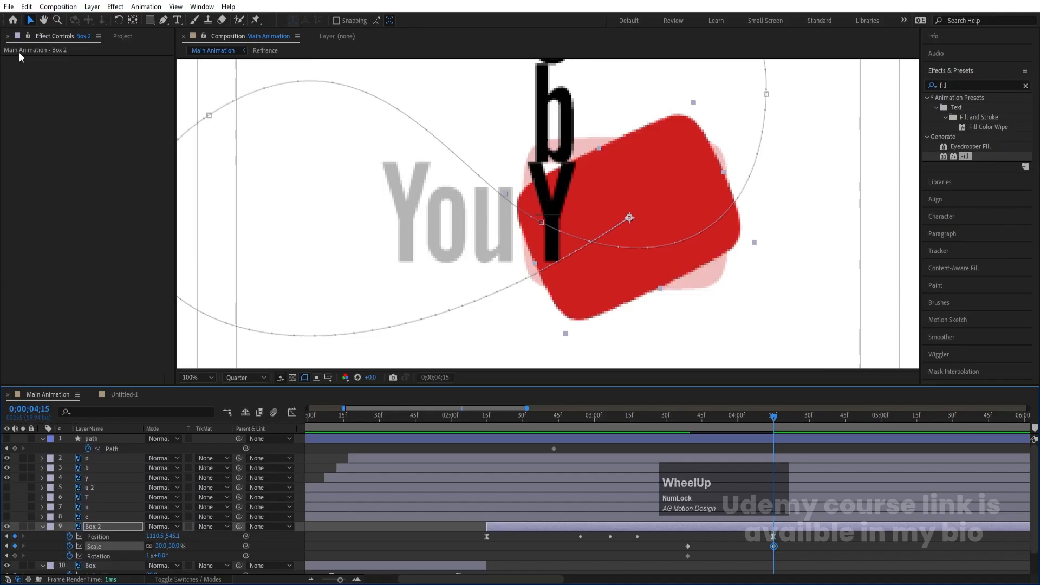
click(119, 20)
drag(697, 134, 720, 180)
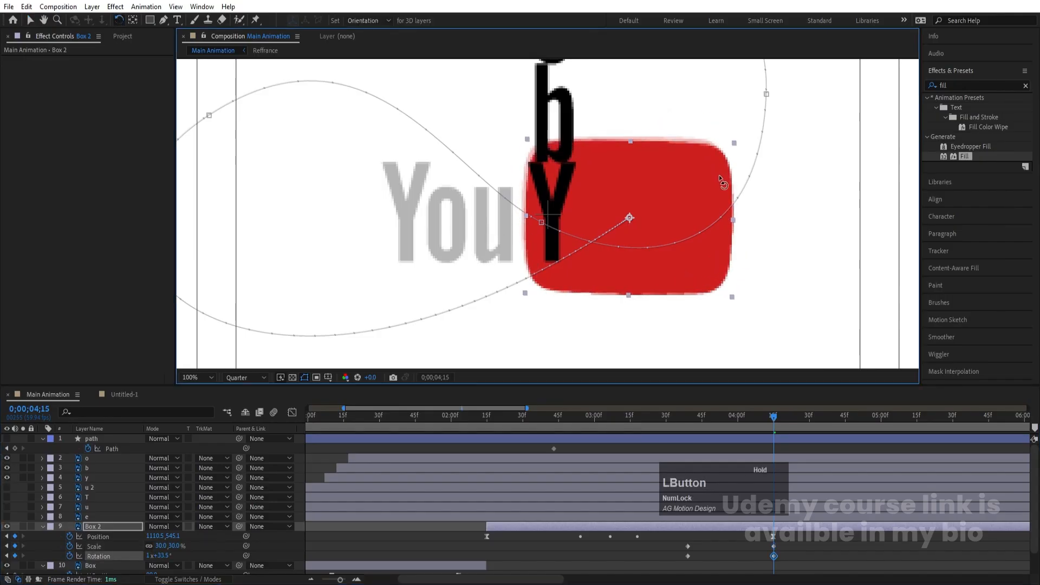
- Raise the preview resolution to Full and nudge Box 2 to Position 1105.5, 538.1 over the reference box
click(247, 376)
click(248, 403)
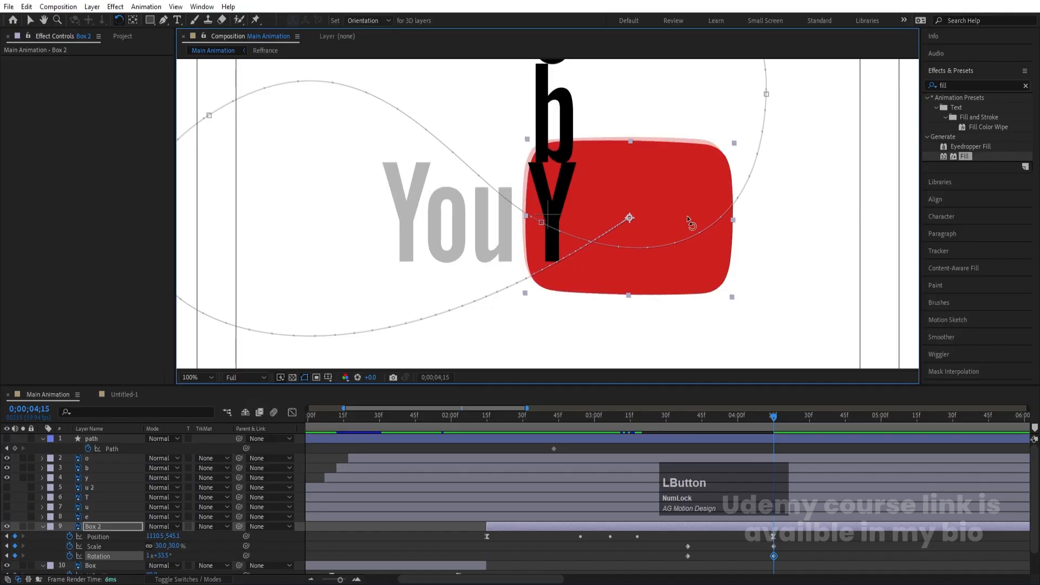
key(Left)
key(Left)
key(Left)
key(Left)
key(Left)
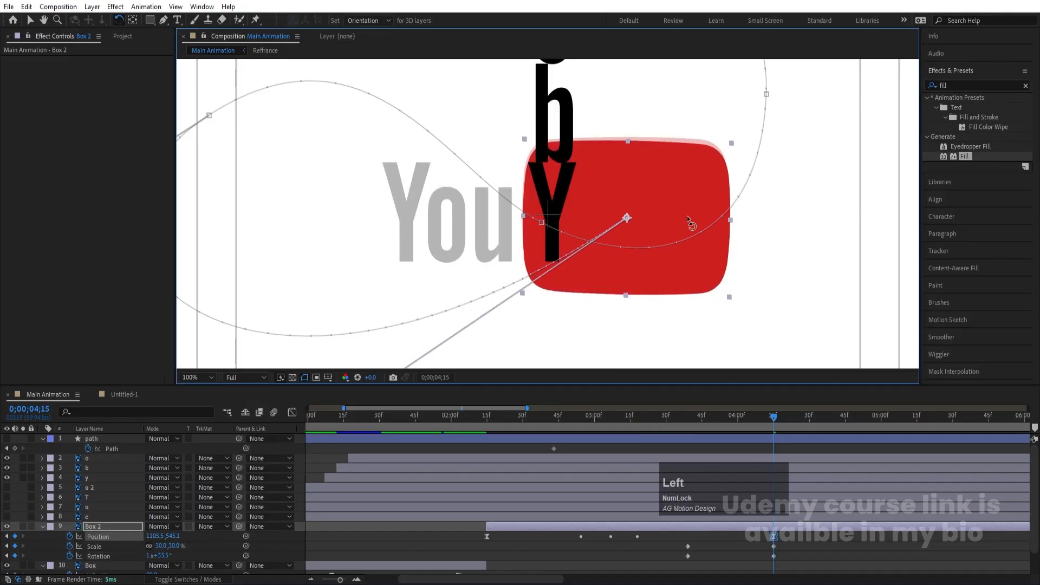
key(Up)
key(Up)
key(Up)
key(Up)
key(Up)
key(Up)
key(Up)
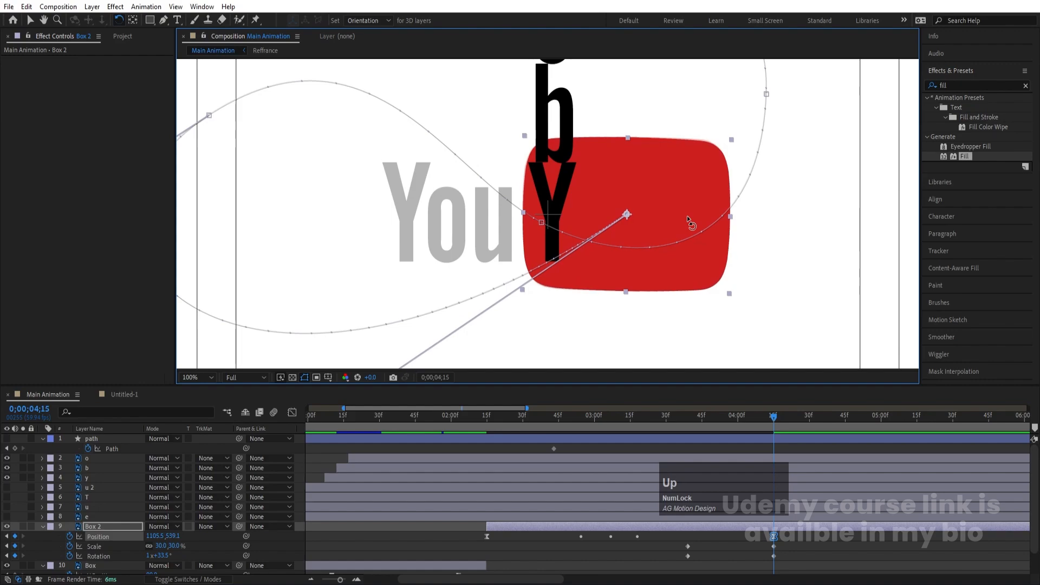
- Preview Box 2 growing and rotating into its final place from 0;00;03;25
drag(753, 416, 654, 418)
key(space)
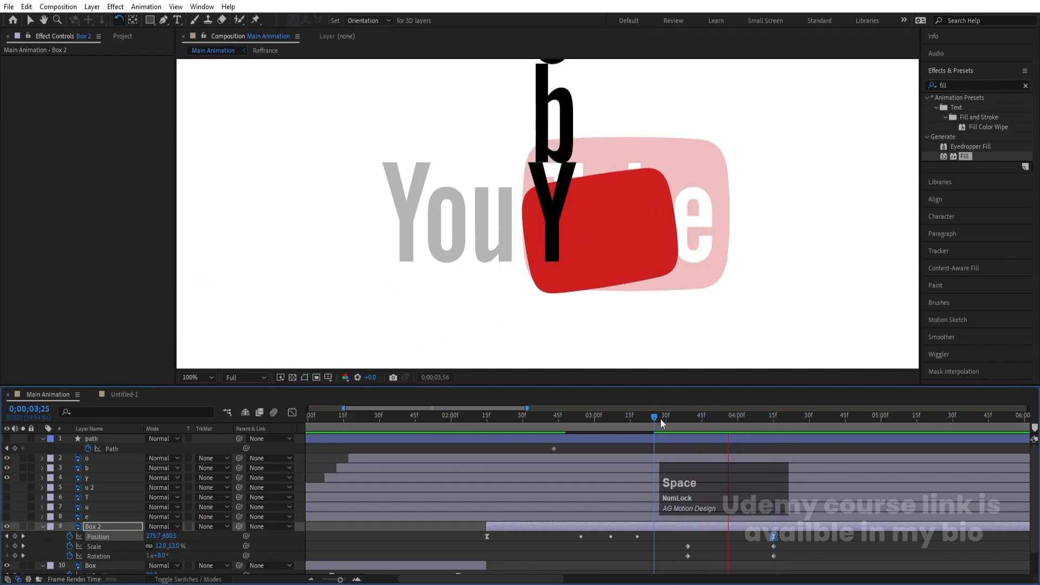
key(space)
- Apply Easy Ease to Box 2's Scale and Rotation keyframes and show their curves in the Graph Editor
drag(787, 547, 671, 558)
key(F9)
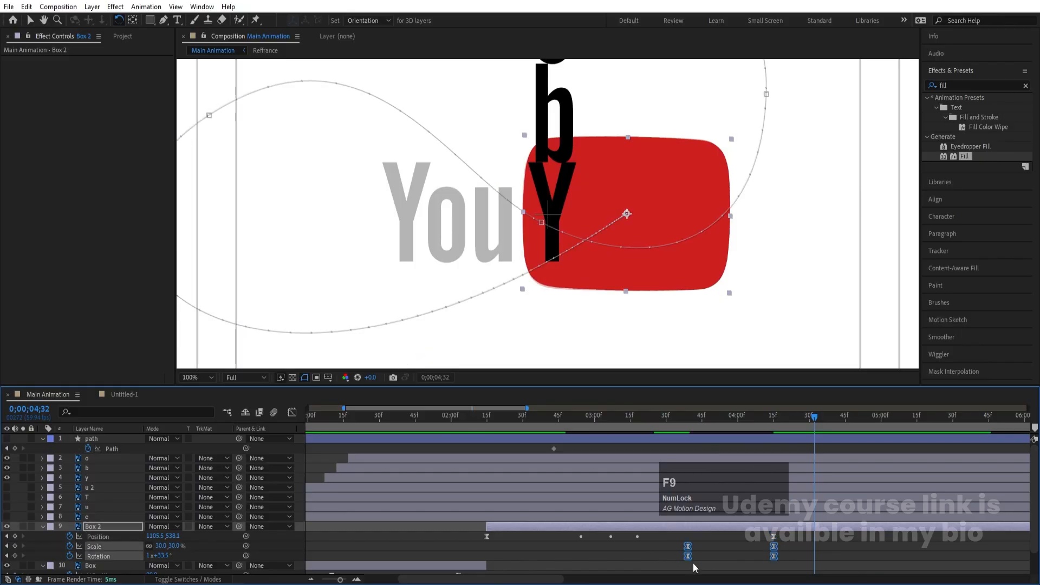
click(292, 413)
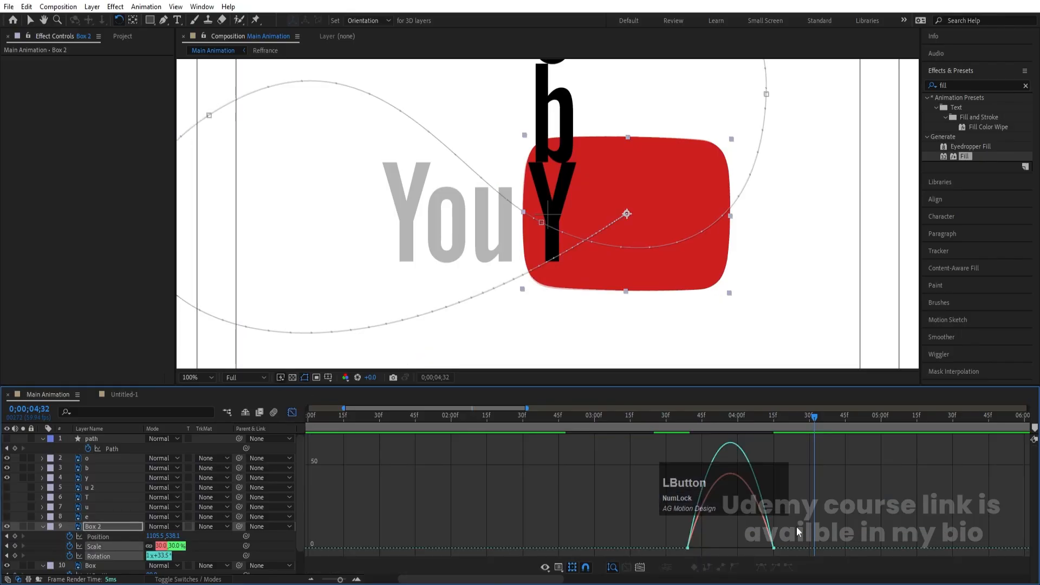
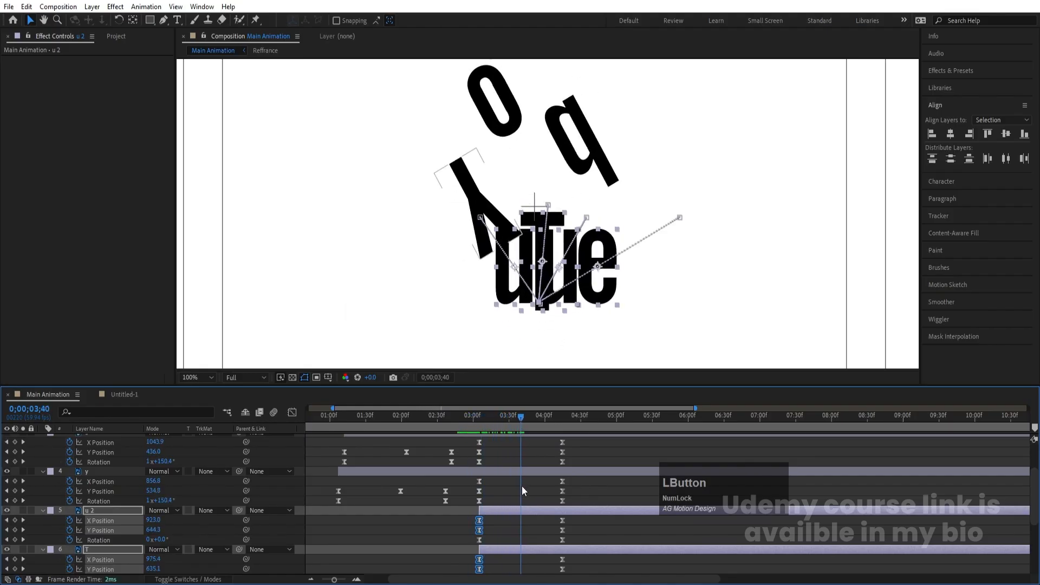
- At 0;00;04;15, set the Rotation of the e, u, T and u 2 layers to 1x+0.0°
key(k)
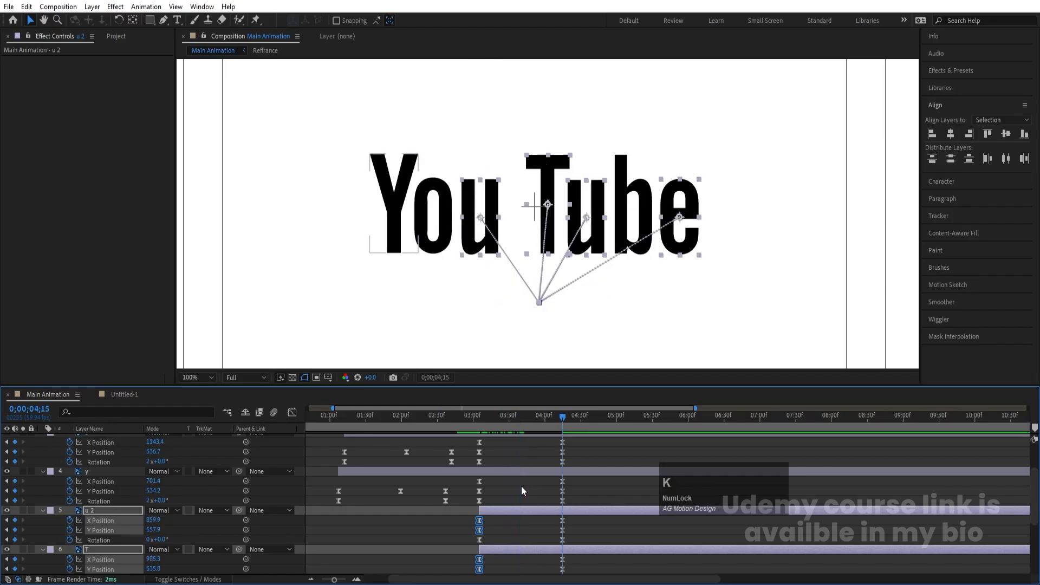
scroll(523, 485, down, 4)
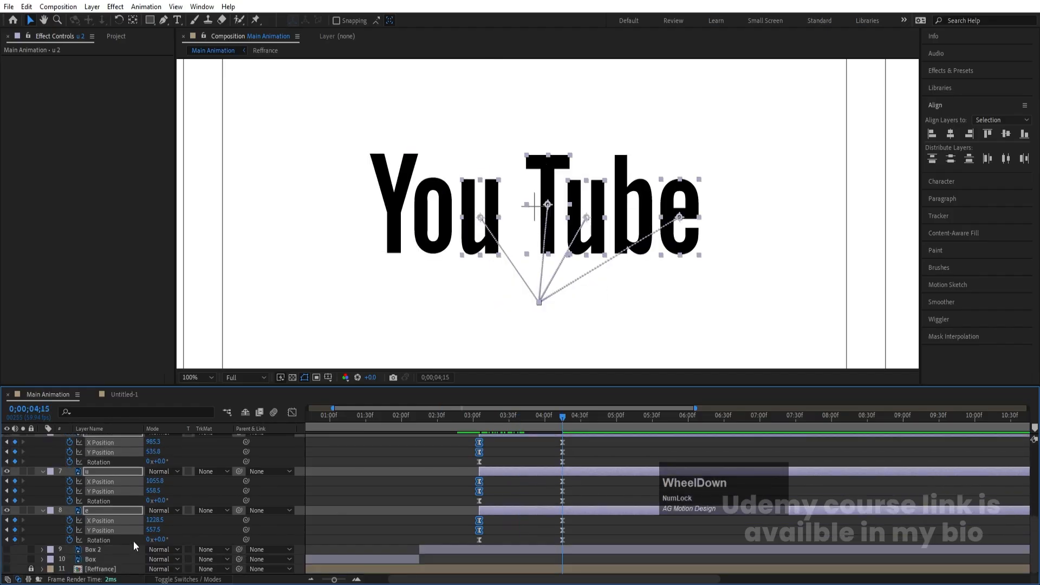
click(184, 527)
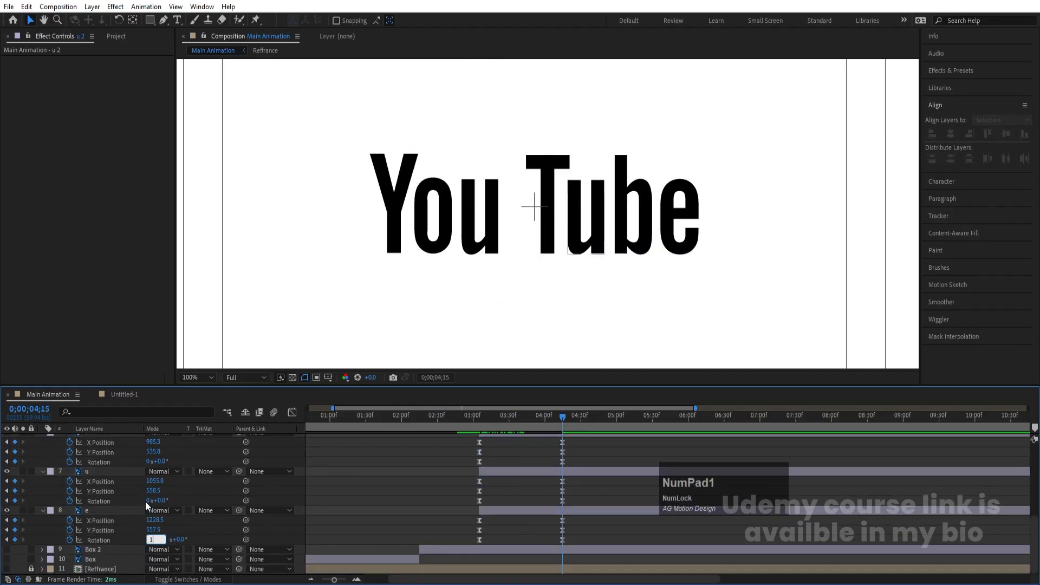
click(147, 502)
text(1)
click(146, 459)
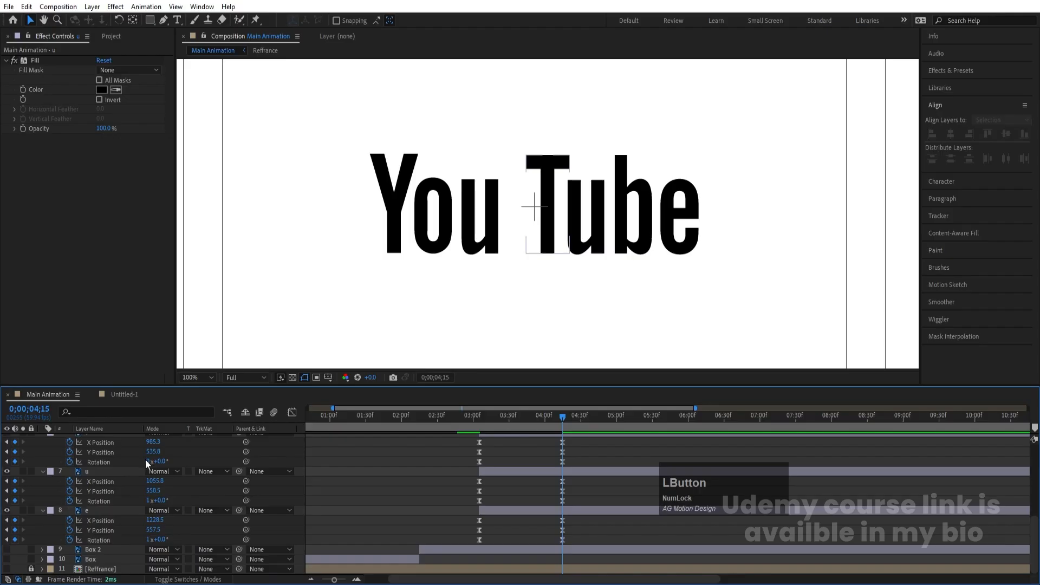
click(145, 460)
text(1)
click(207, 456)
scroll(203, 473, up, 2)
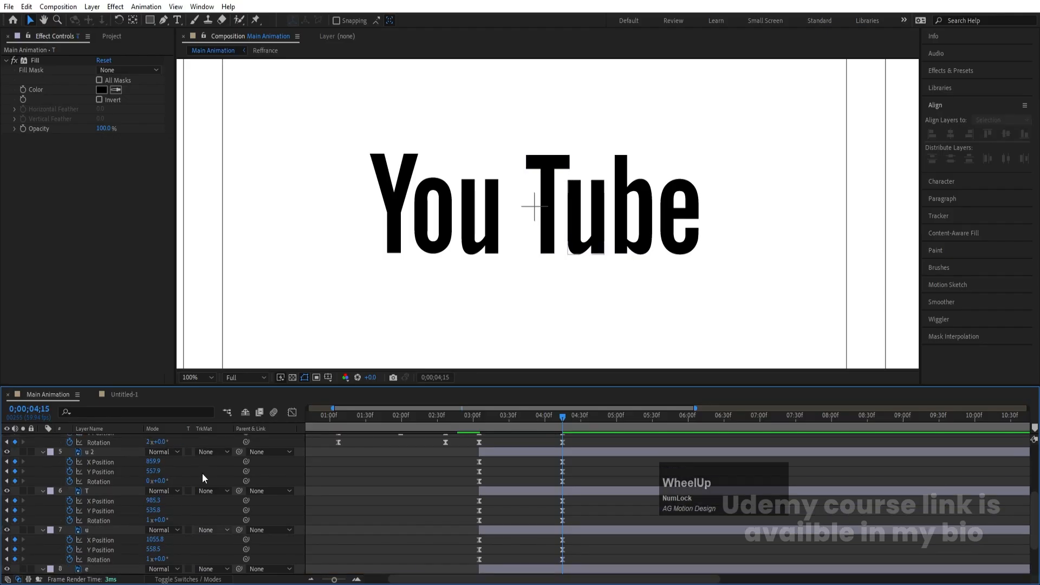
click(150, 480)
text(1x)
- Select all seven letter layers from e up to o and go to 0;00;03;41, midway through their spread
drag(548, 416, 519, 422)
scroll(521, 440, down, 3)
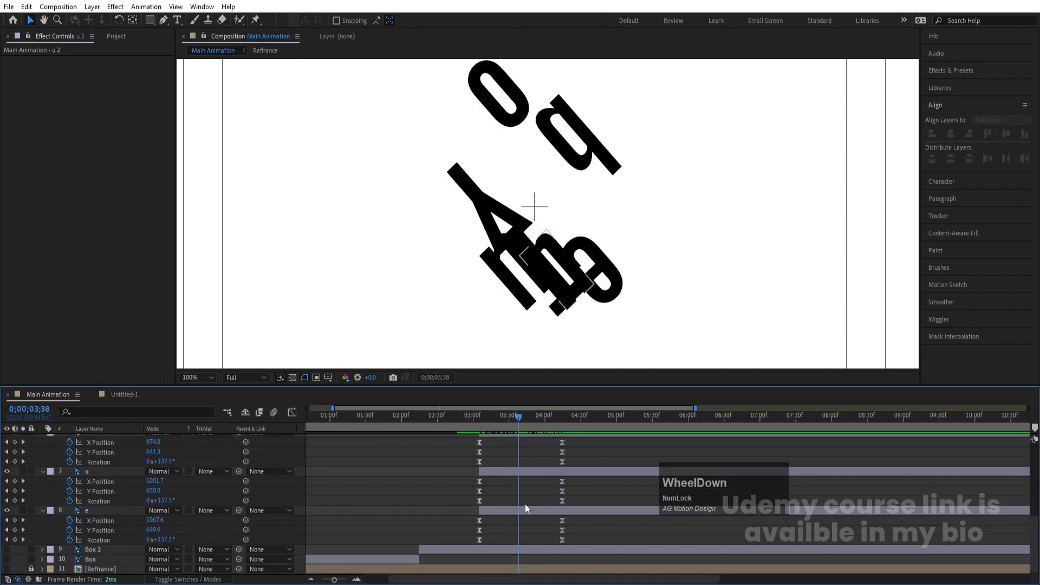
click(522, 512)
scroll(525, 487, up, 5)
shift+click(521, 448)
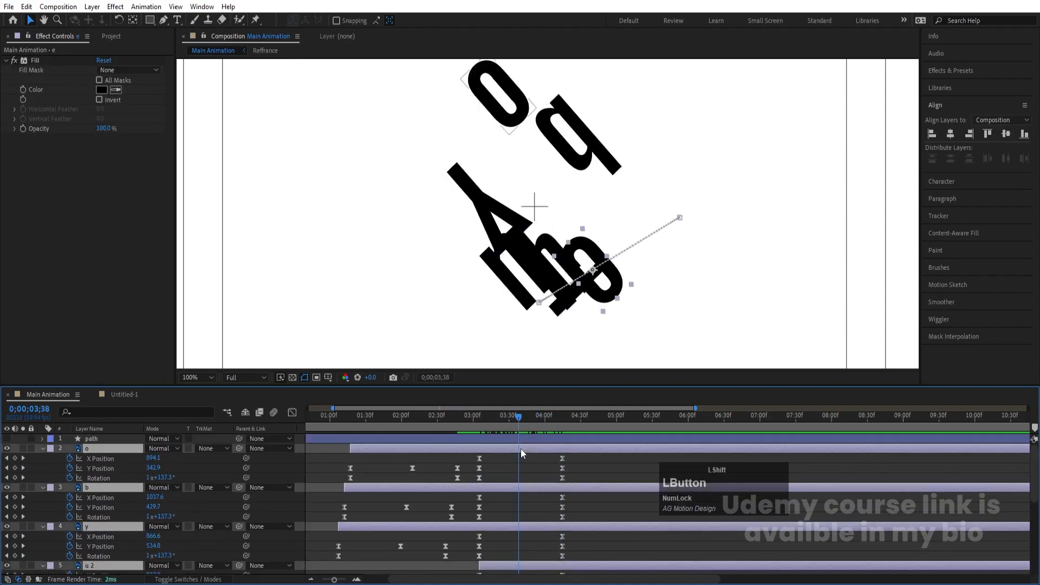
drag(518, 419, 524, 420)
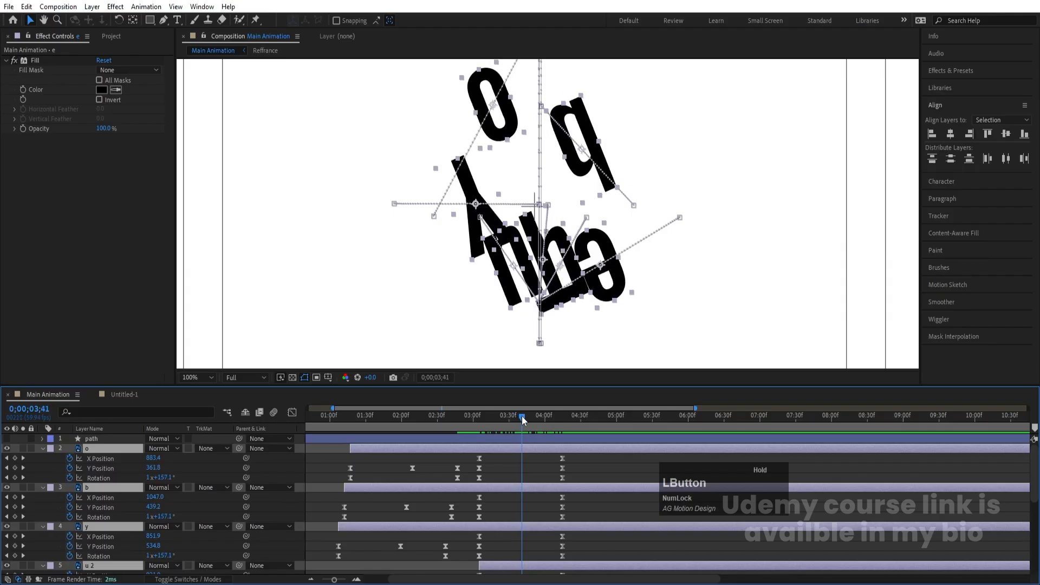
- Try to align the selected letter layers vertically to one another
click(211, 374)
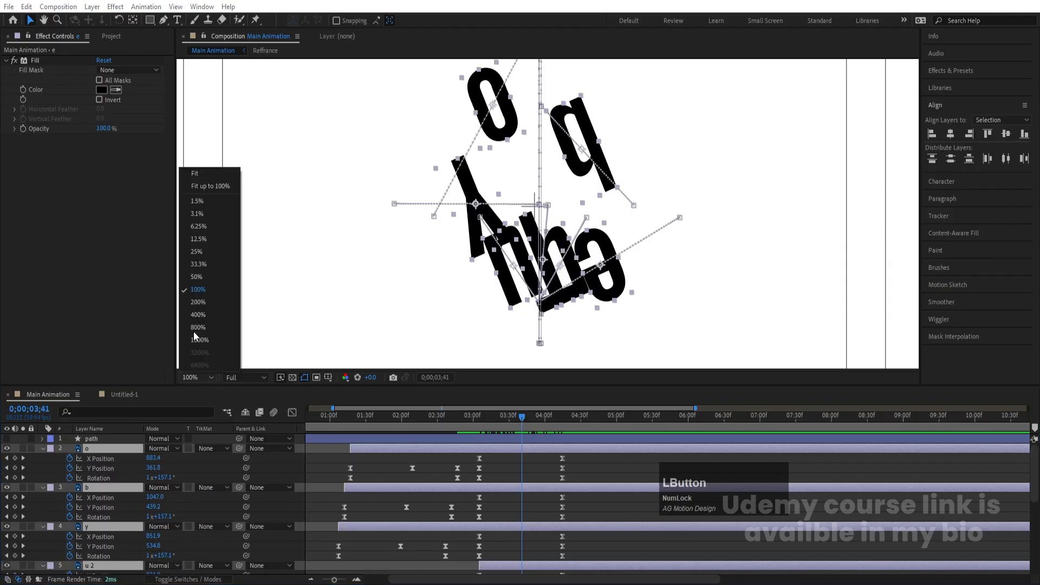
click(207, 174)
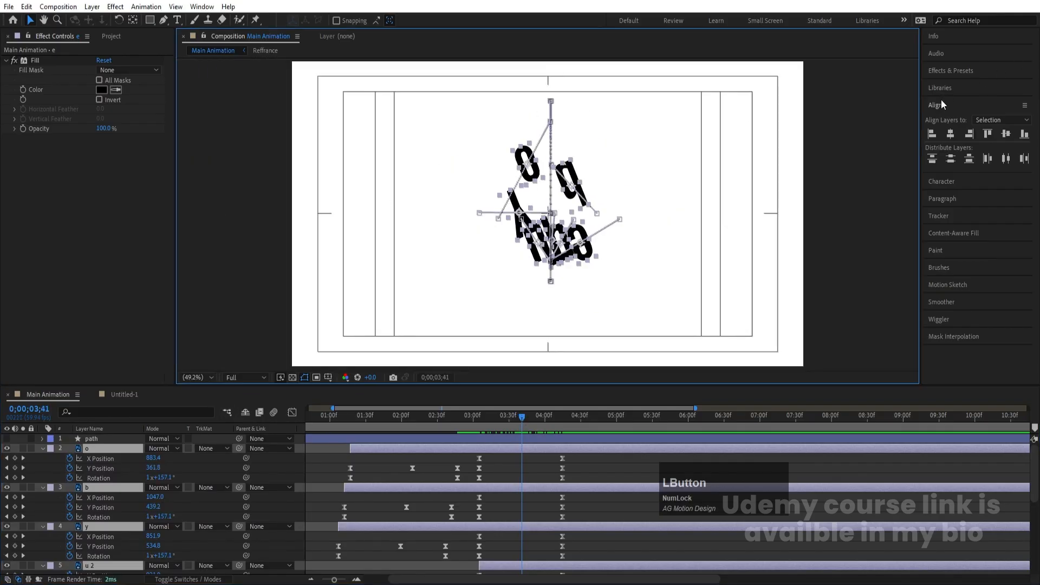
click(1006, 136)
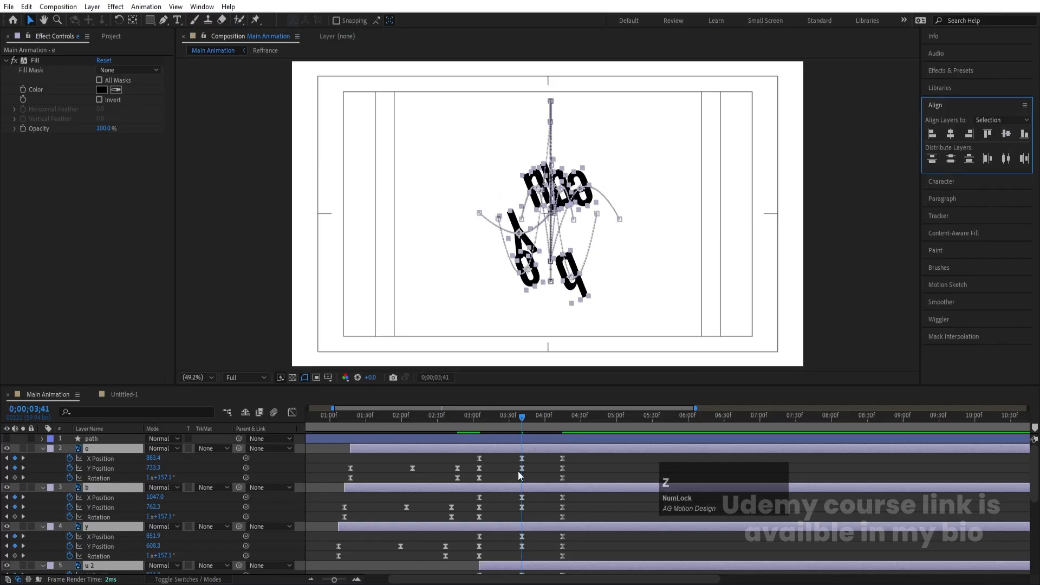
key(ctrl+z)
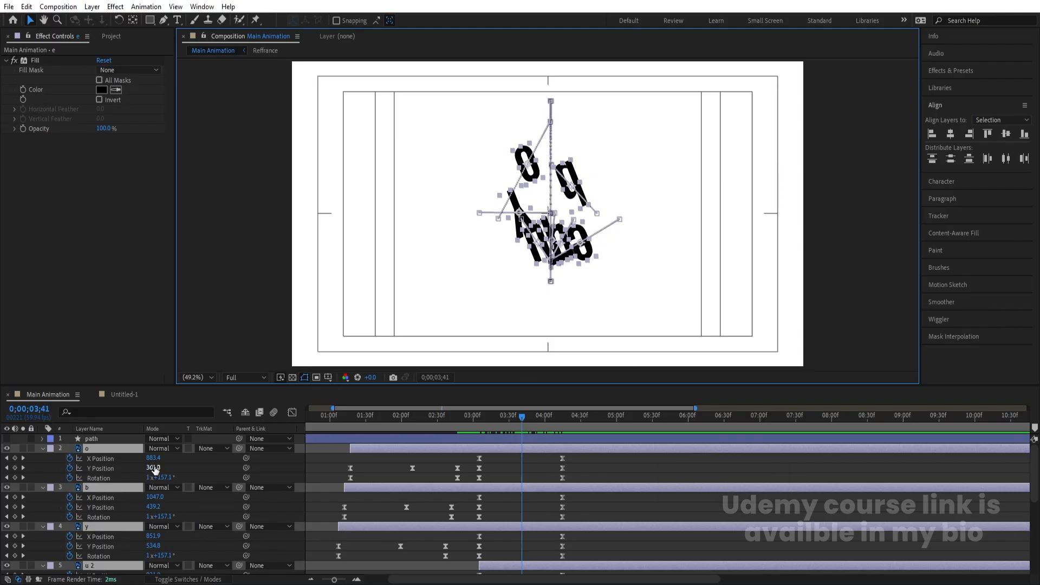
- Raise all selected letters together at 0;00;03;41 until the y layer's Y Position is about 144.8
drag(154, 469, 43, 479)
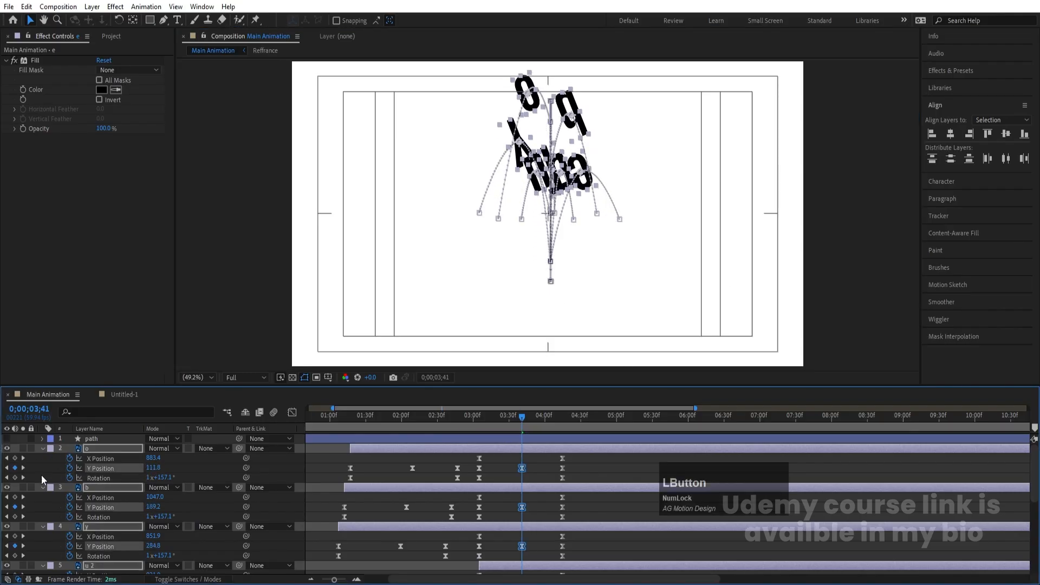
drag(153, 467, 56, 452)
scroll(532, 217, down, 1)
- Lower only the o and b layers to Y Positions of about 91.8 and 169.2, closer to the other letters
click(529, 115)
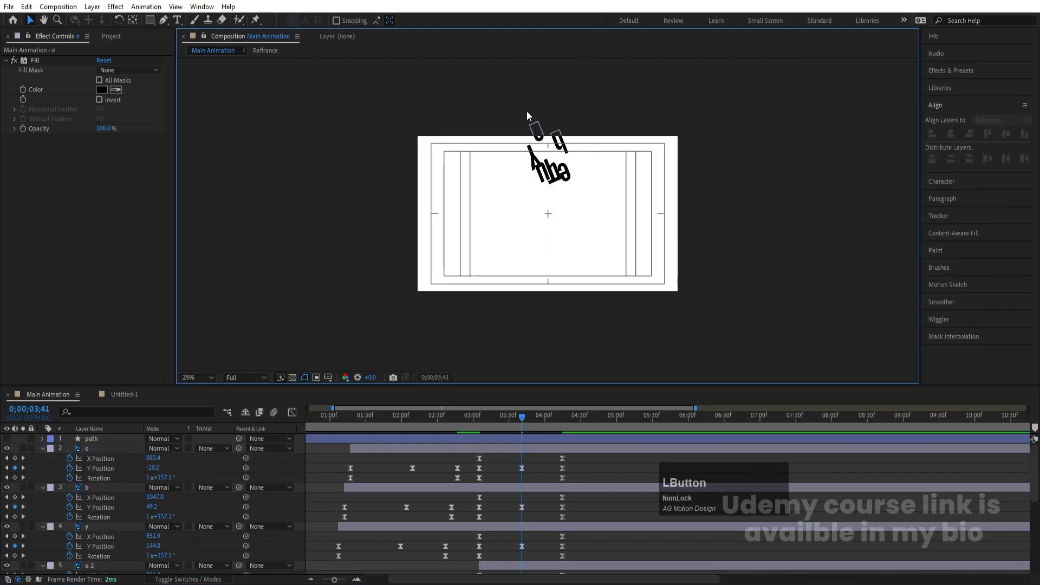
drag(508, 107, 568, 145)
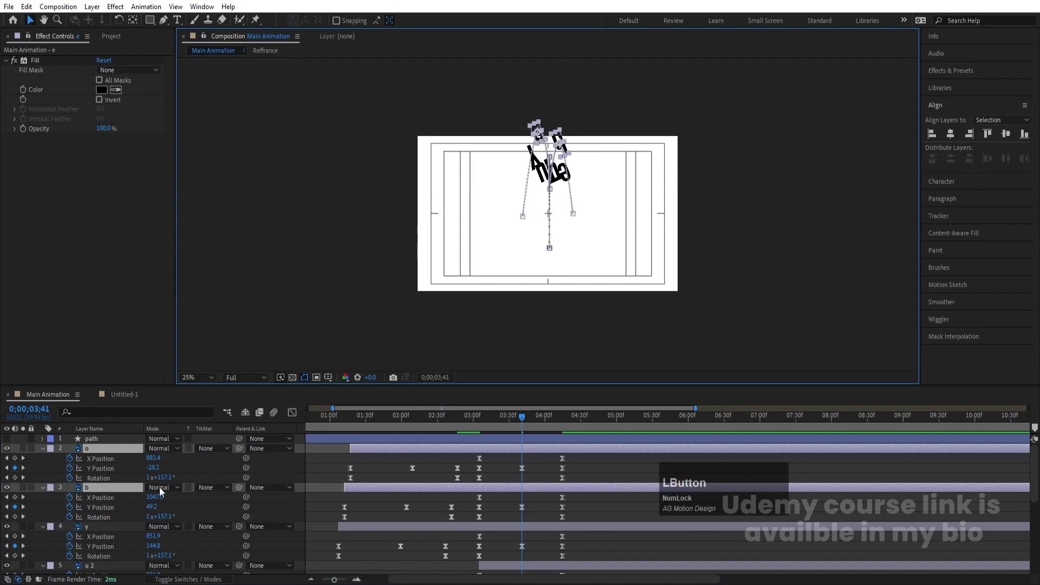
drag(151, 507, 219, 508)
click(496, 461)
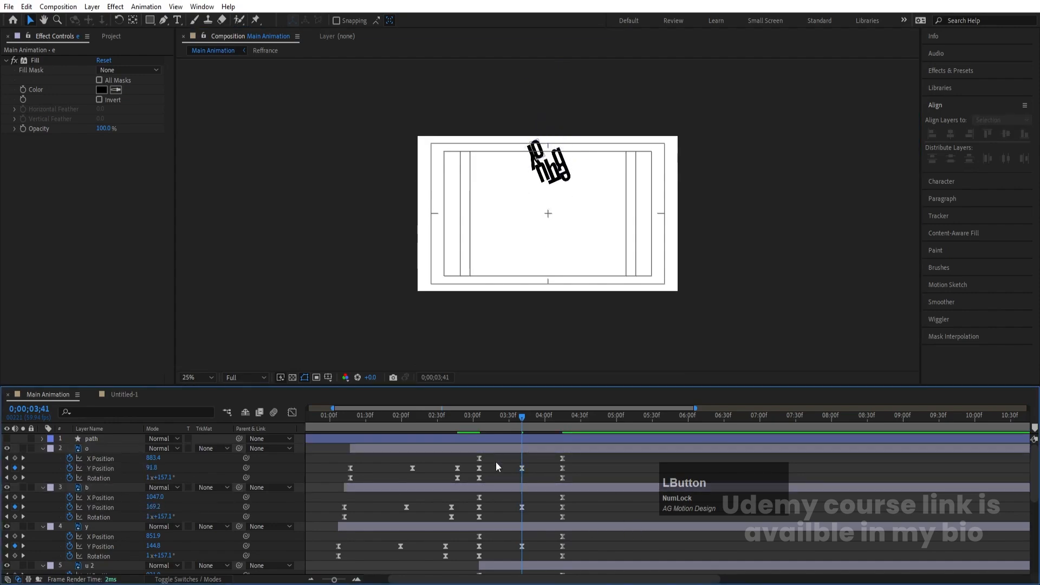
- Preview the letters' arcing spread from 0;00;02;59
drag(488, 421, 471, 407)
key(space)
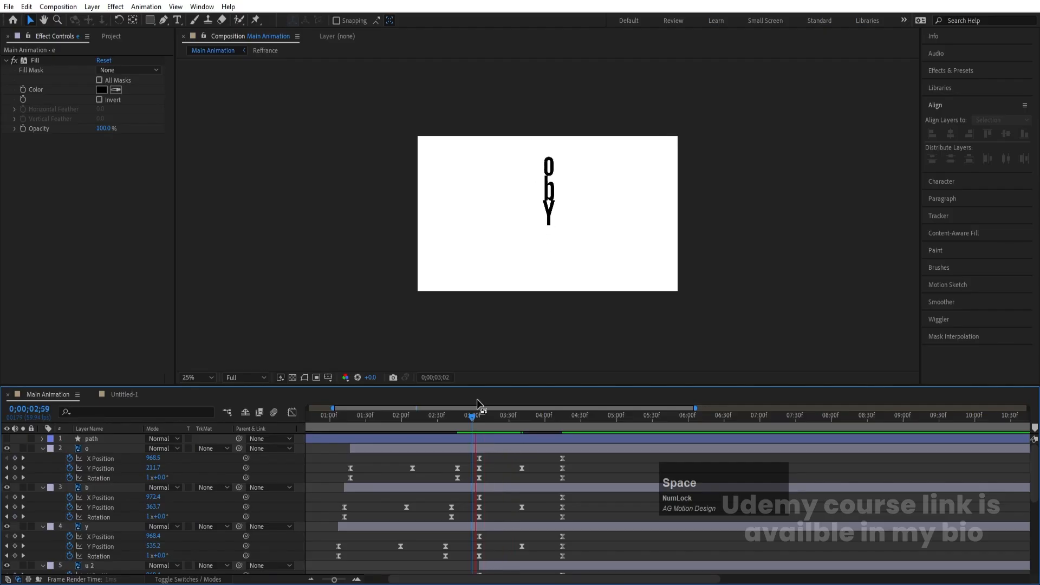
key(space)
- Apply Easy Ease to the Y Position keyframes of all letter layers, from the stacked pose through the arc to the final word
drag(559, 422, 506, 427)
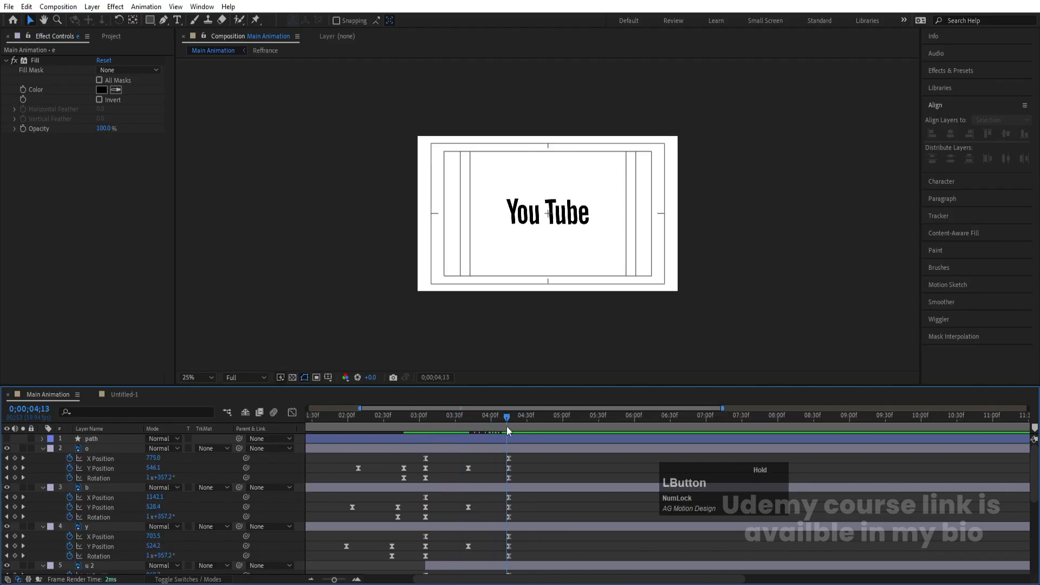
click(196, 377)
click(219, 176)
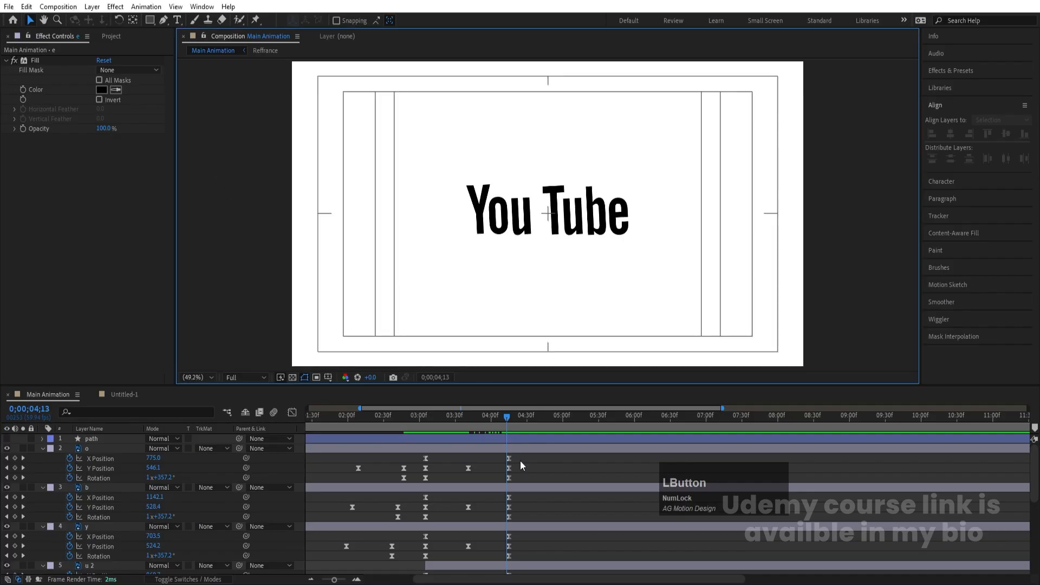
click(90, 447)
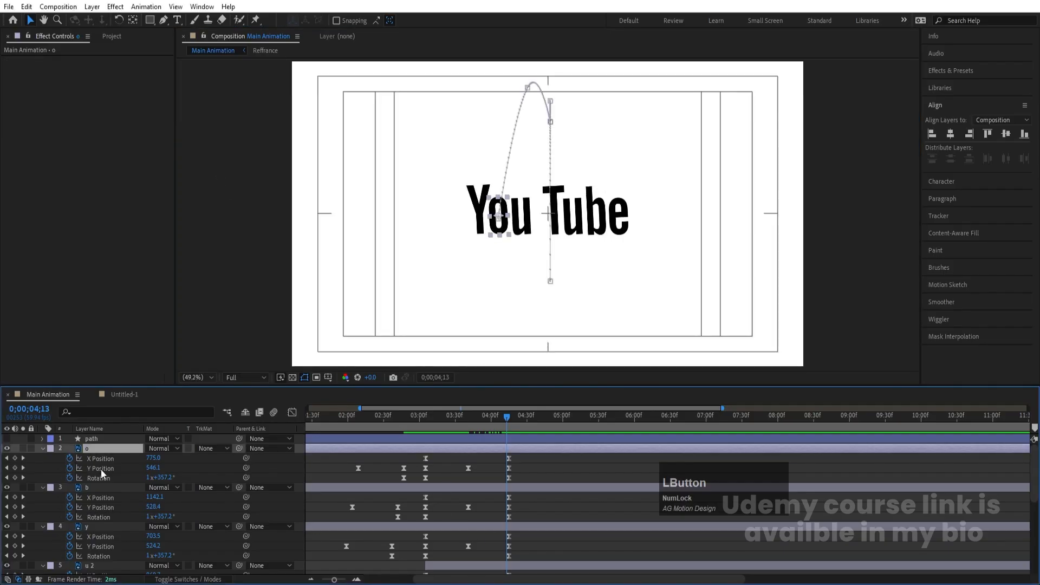
scroll(101, 469, down, 3)
shift+click(92, 511)
click(95, 410)
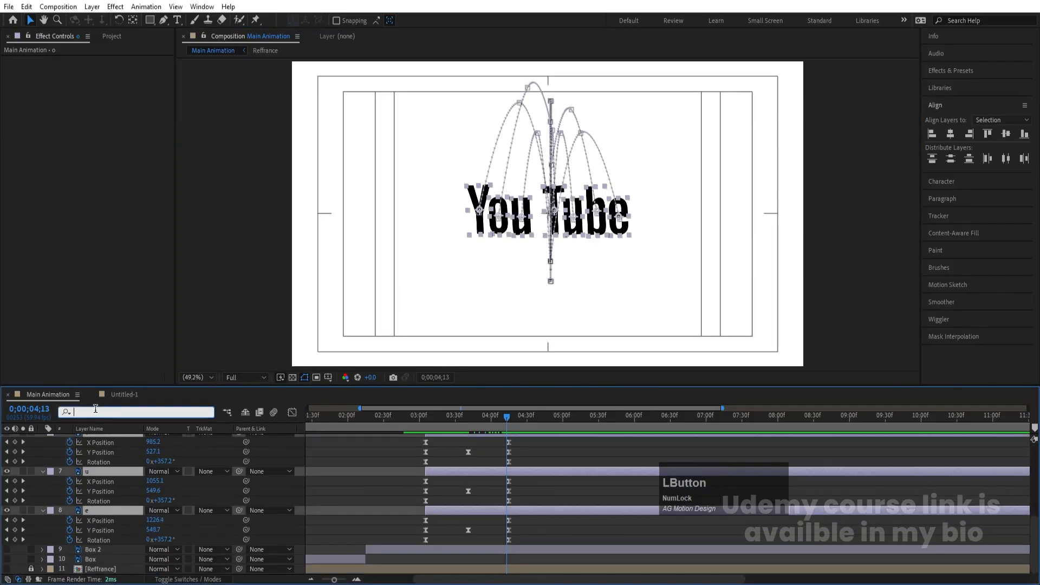
text(y)
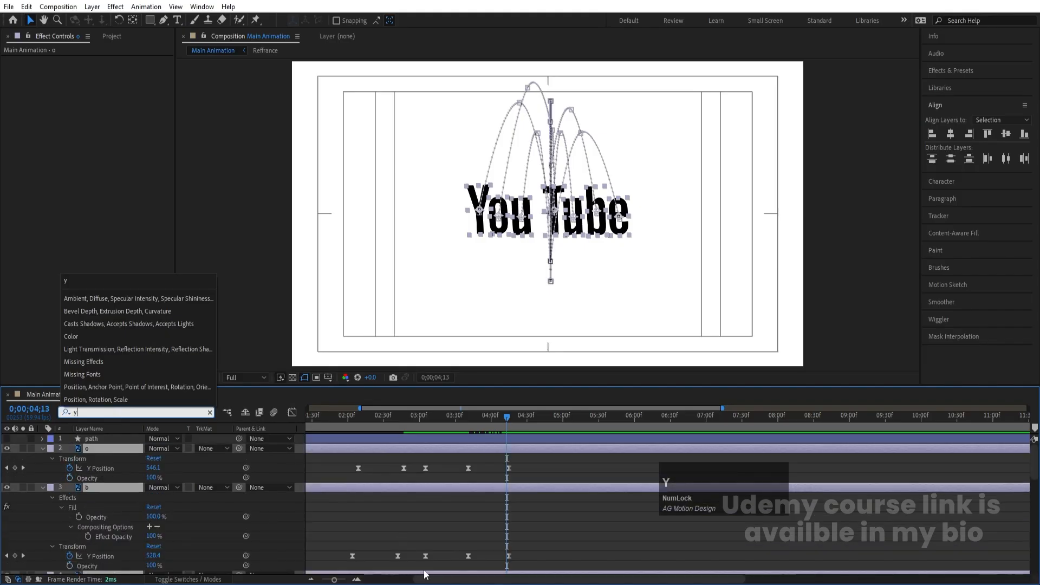
drag(419, 455, 523, 575)
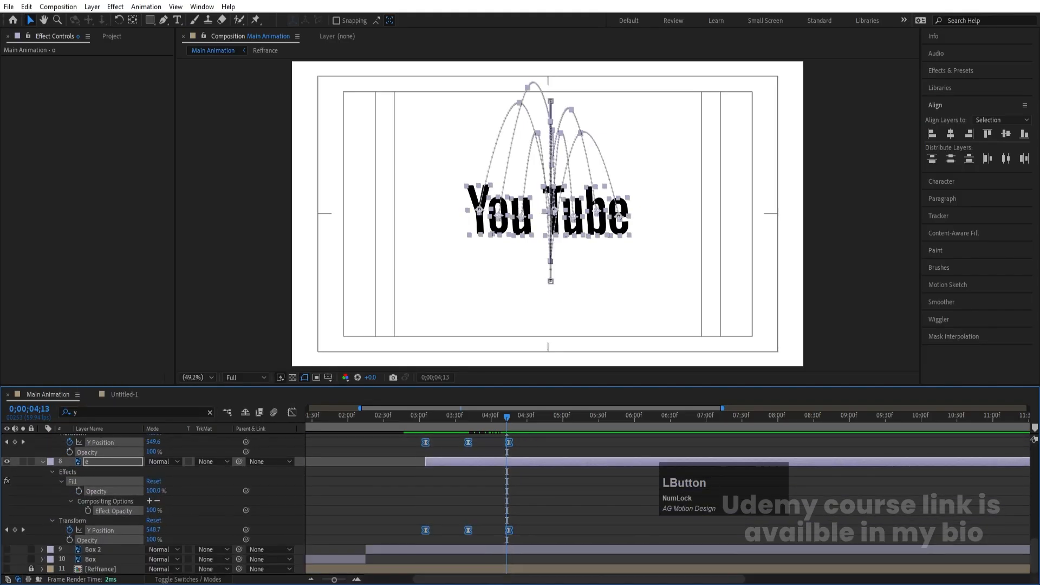
key(F9)
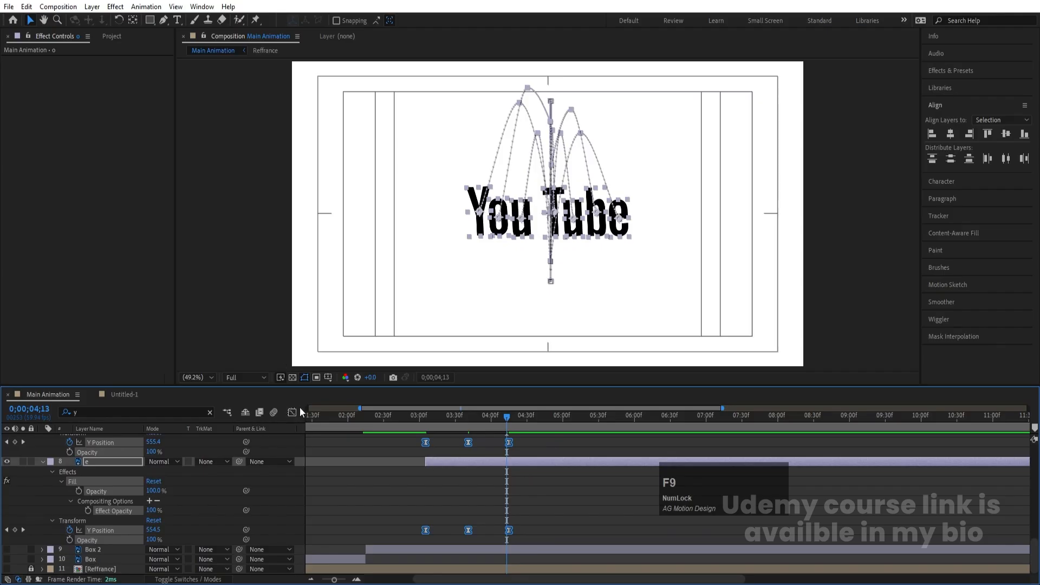
- Reshape the letters' Y Position speed curves with long easing around the arc's peak and sharp speed spikes at its start and end
click(291, 412)
key(equal)
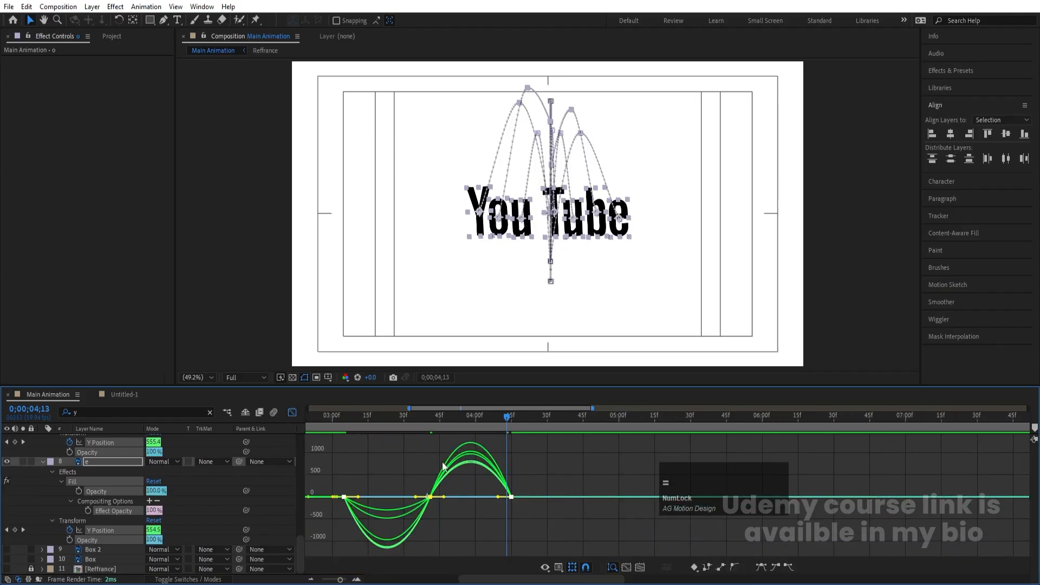
drag(407, 458, 437, 536)
drag(415, 497, 391, 496)
mouse_move(409, 456)
mouse_down()
mouse_move(444, 485)
mouse_move(496, 472)
mouse_up()
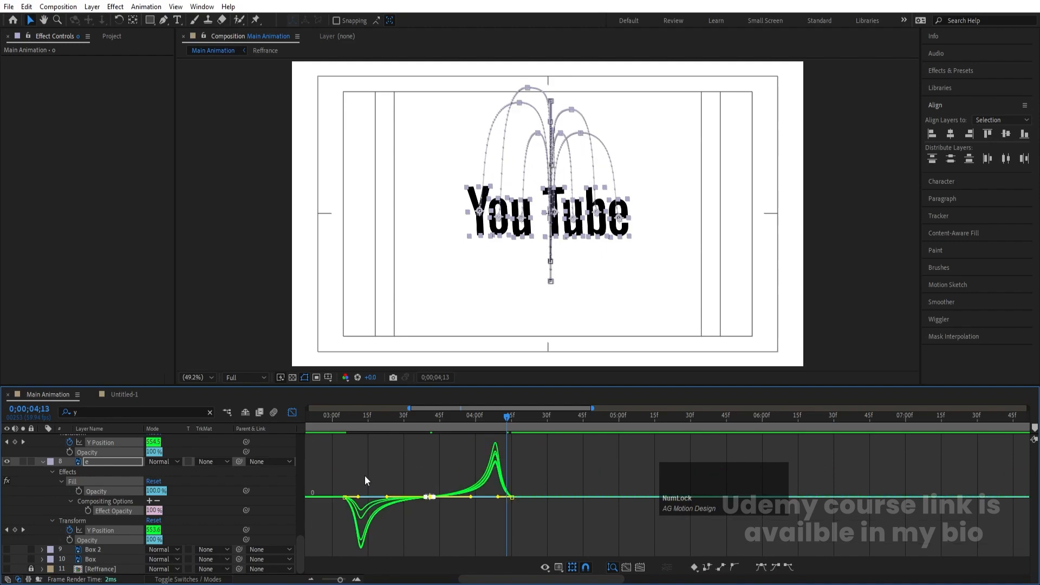
mouse_move(362, 469)
mouse_down()
mouse_move(329, 516)
mouse_move(348, 495)
mouse_up()
drag(552, 476, 509, 495)
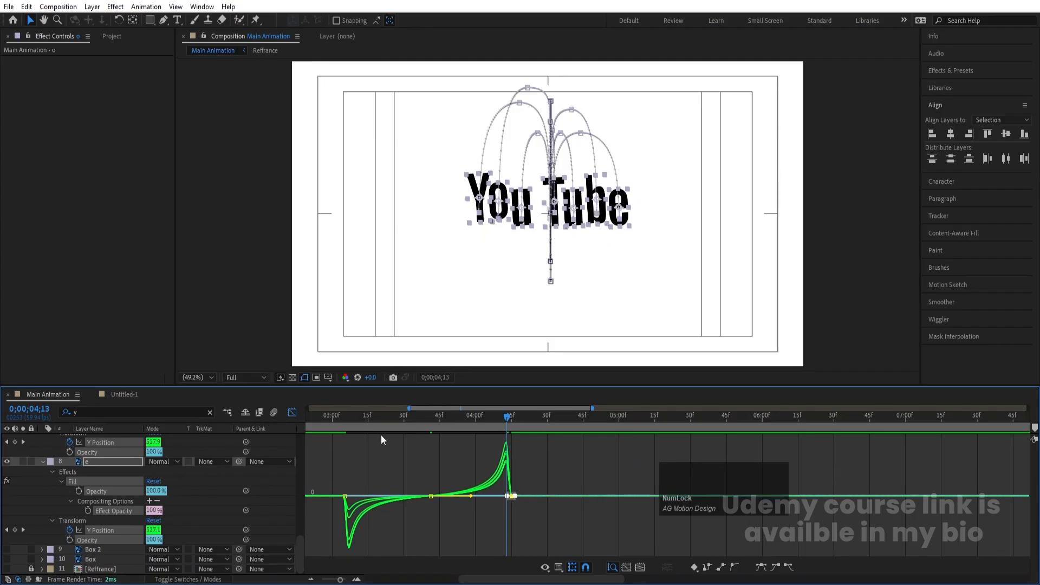
- Preview the letters' arcing spread with the reshaped speed curves from 0;00;02;55
click(319, 419)
key(space)
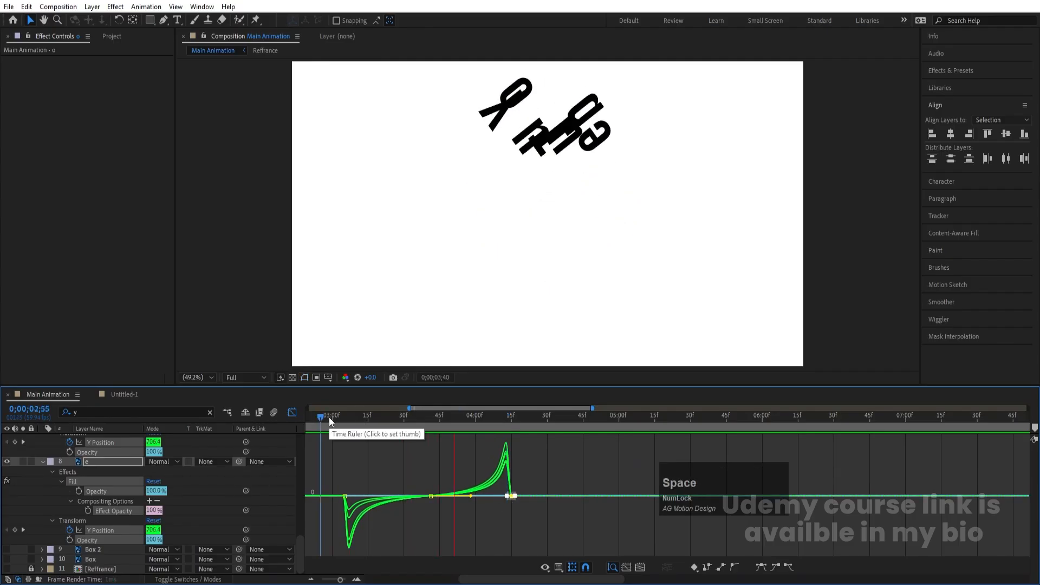
key(space)
- Return to the layer bars at 0;00;03;05 and collapse the properties of all letter layers
click(292, 412)
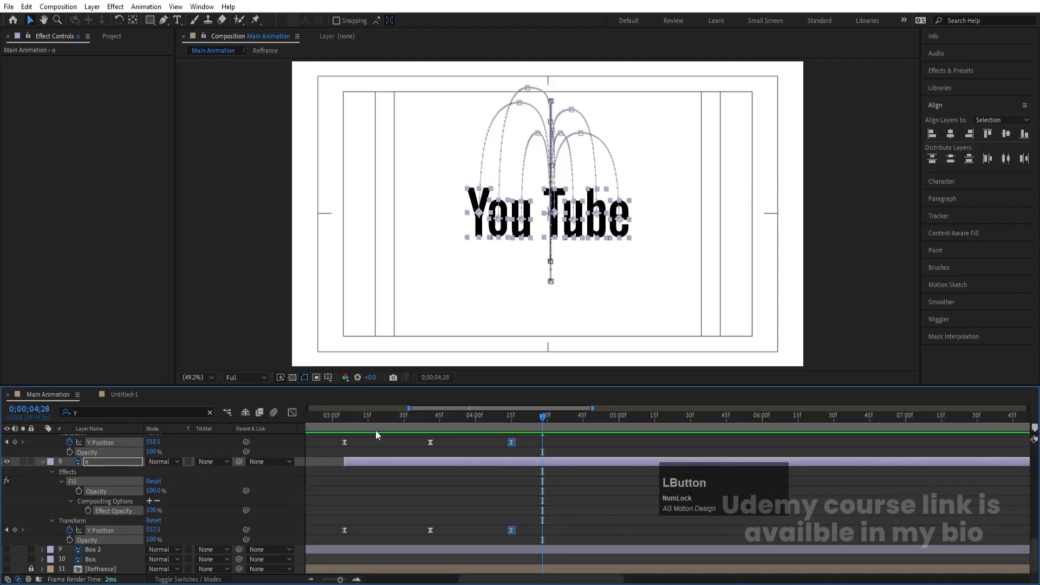
drag(365, 414, 343, 412)
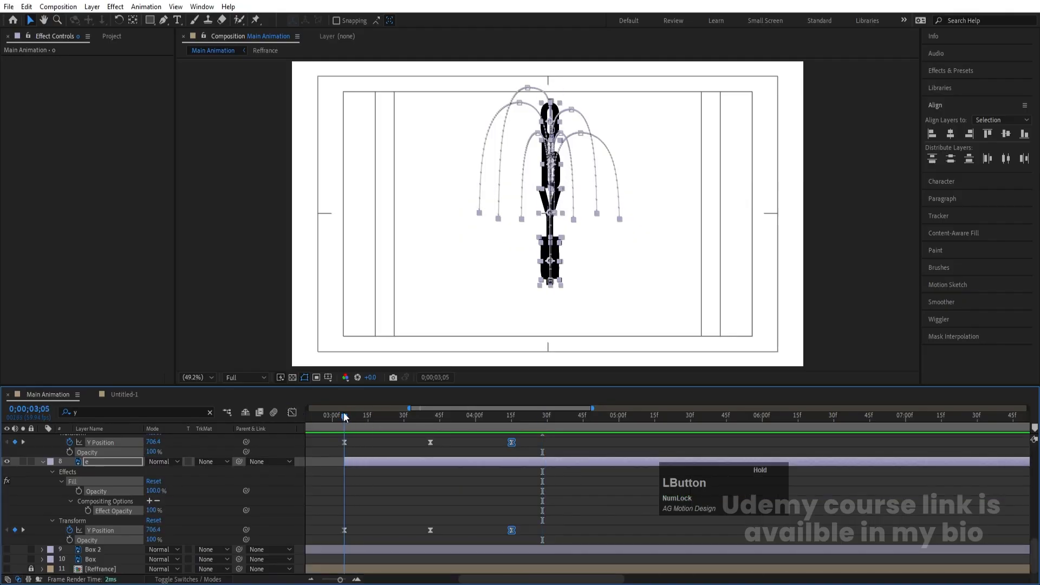
click(363, 450)
key(u)
key(u)
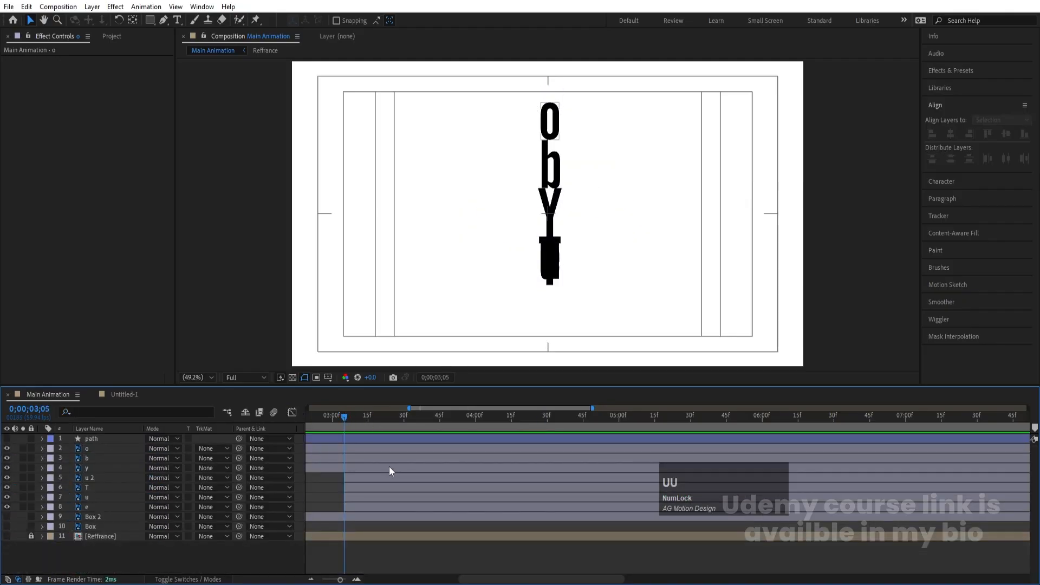
- Stagger the u 2 and T layers to start at 0;00;03;07 and 0;00;03;09
click(94, 465)
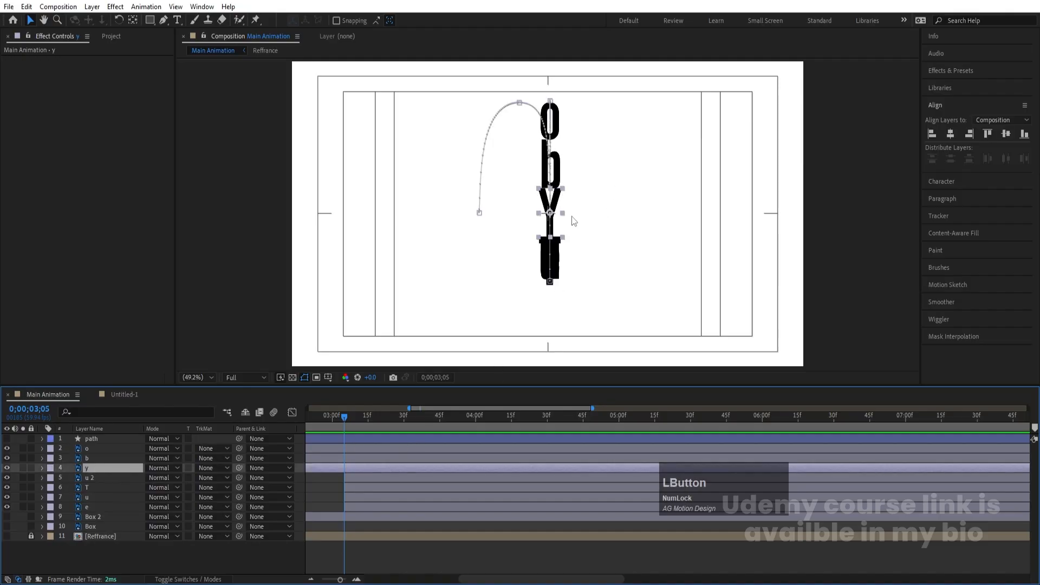
key(Page_Down)
key(Page_Down)
click(355, 477)
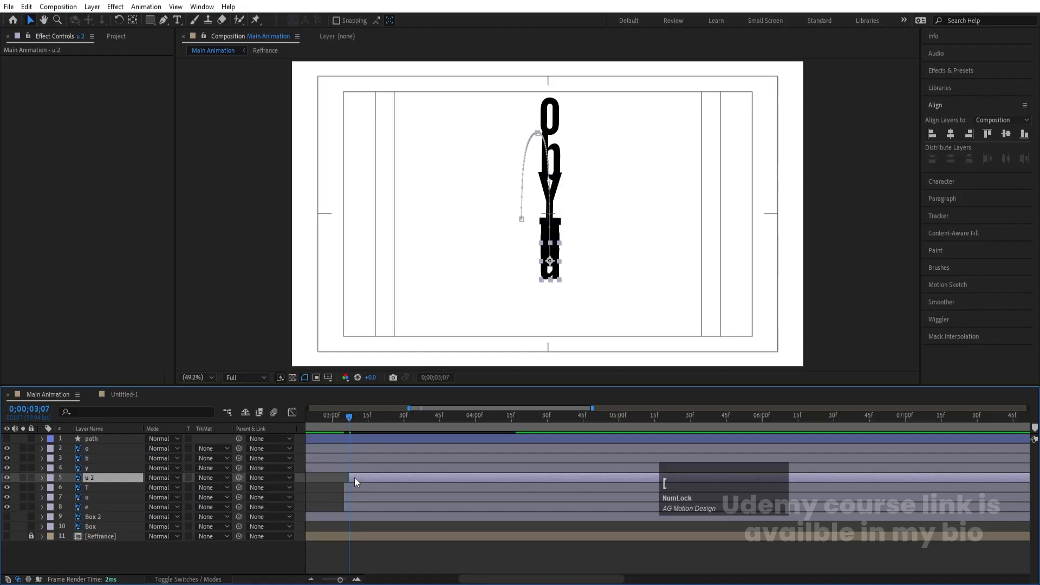
key(Page_Down)
key(Page_Down)
click(353, 487)
key(bracketleft)
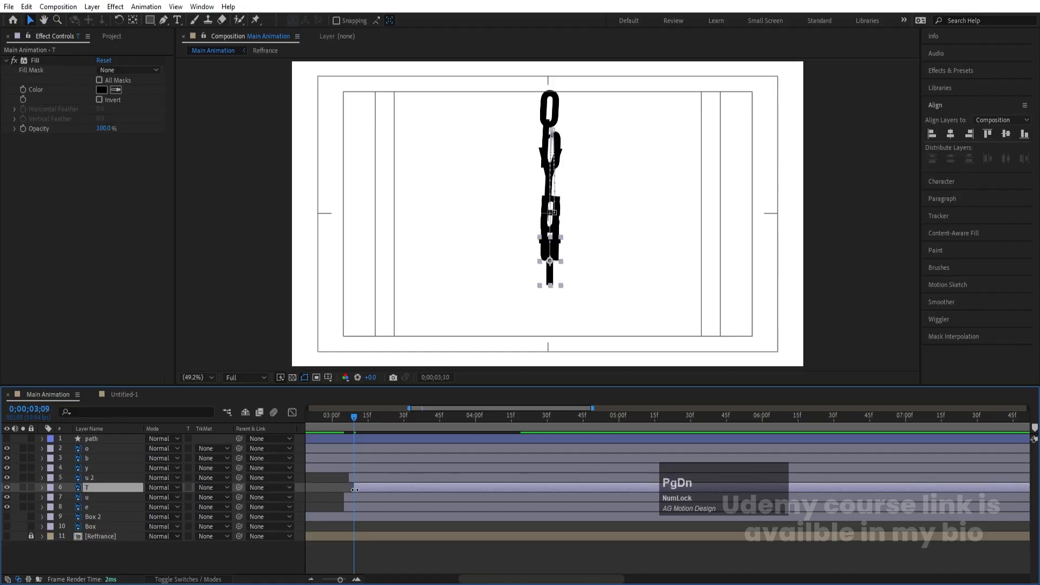
- Stagger the u and e layers to start at 0;00;03;11 and 0;00;03;13
key(Page_Down)
key(Page_Down)
click(356, 498)
key(bracketleft)
key(Page_Down)
key(Page_Down)
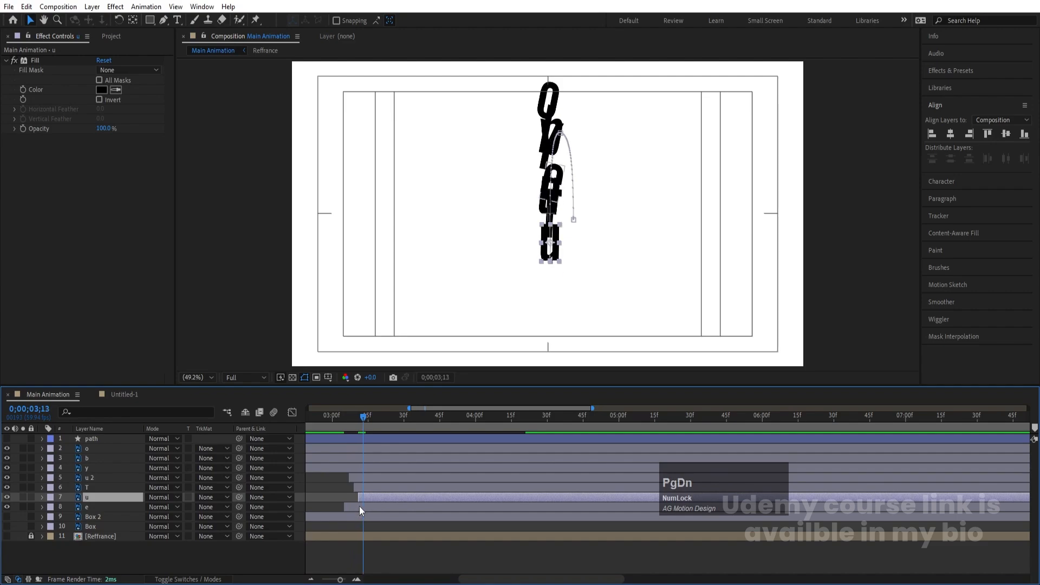
click(360, 507)
key(bracketleft)
- Preview the staggered letters' spread from 0;00;02;54
key(space)
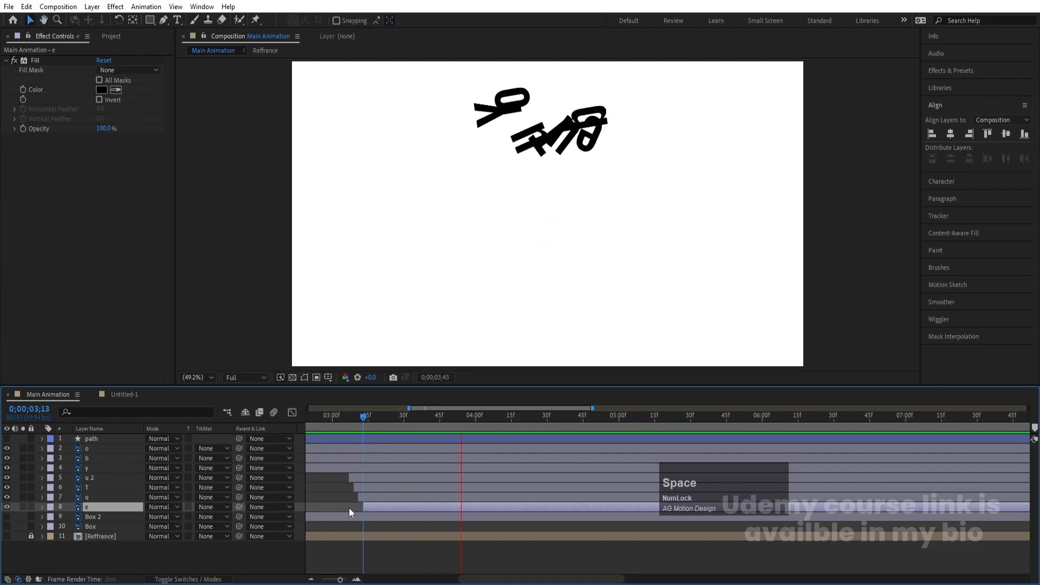
key(space)
drag(367, 416, 319, 416)
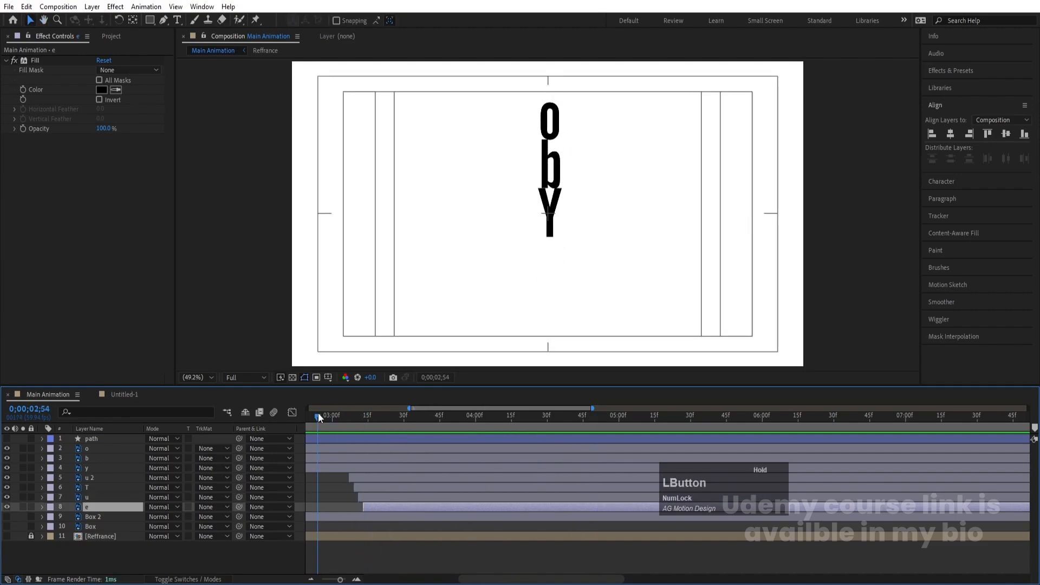
key(space)
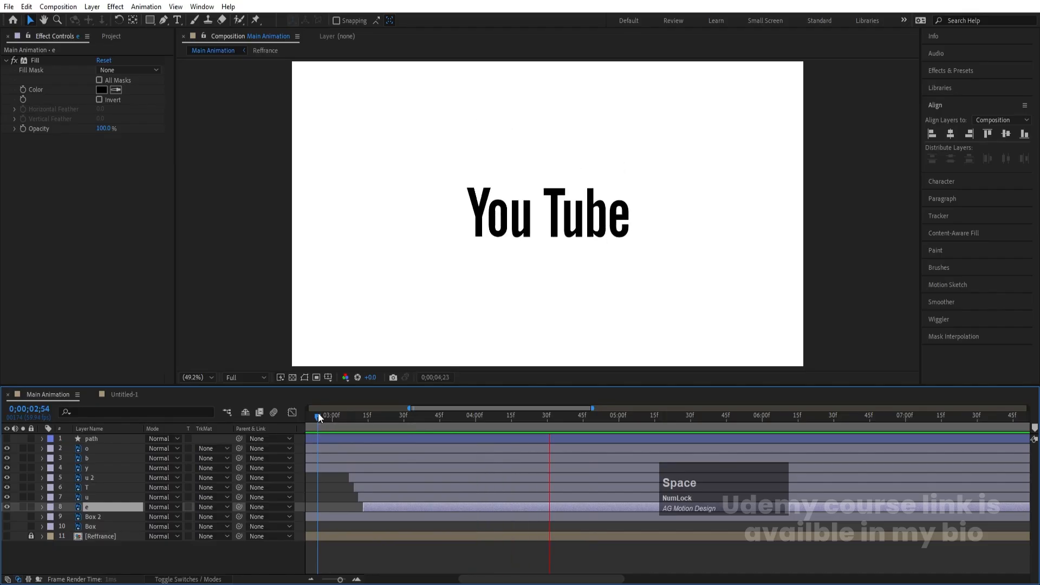
key(space)
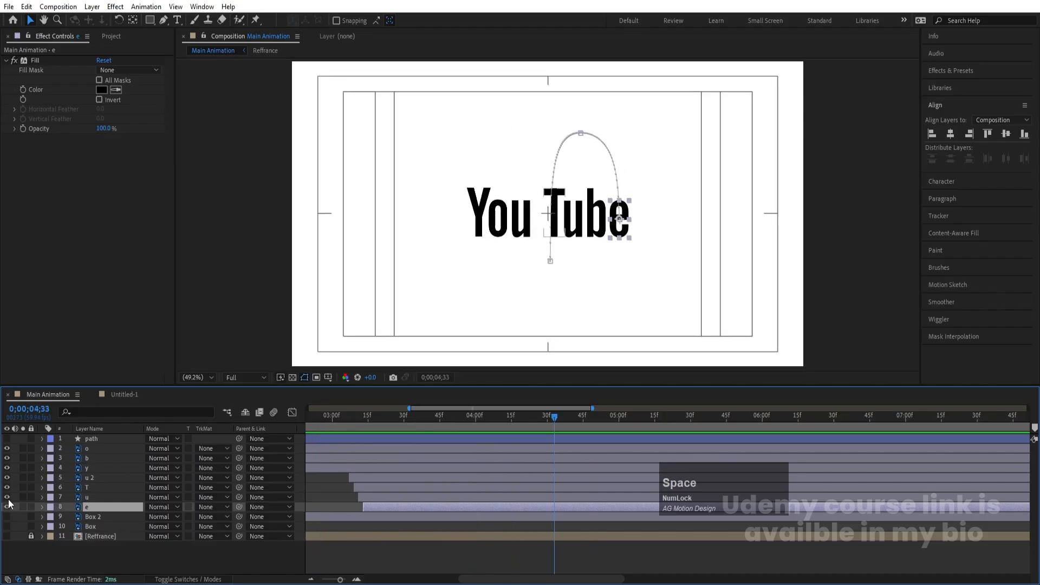
- Make the Box 2 and Box layers visible and preview the whole animation from the beginning
click(6, 516)
click(6, 525)
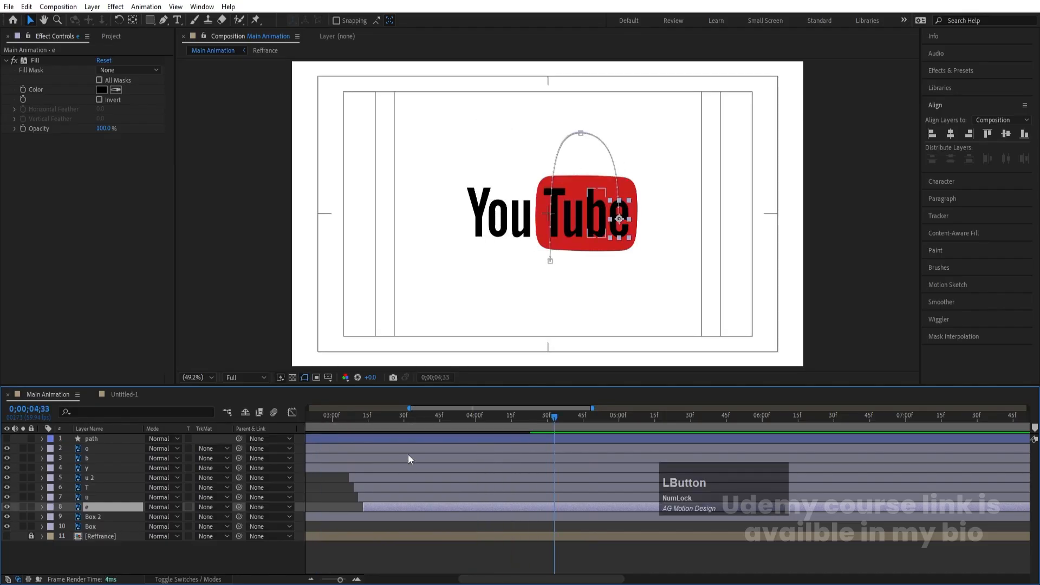
drag(365, 415, 127, 436)
key(space)
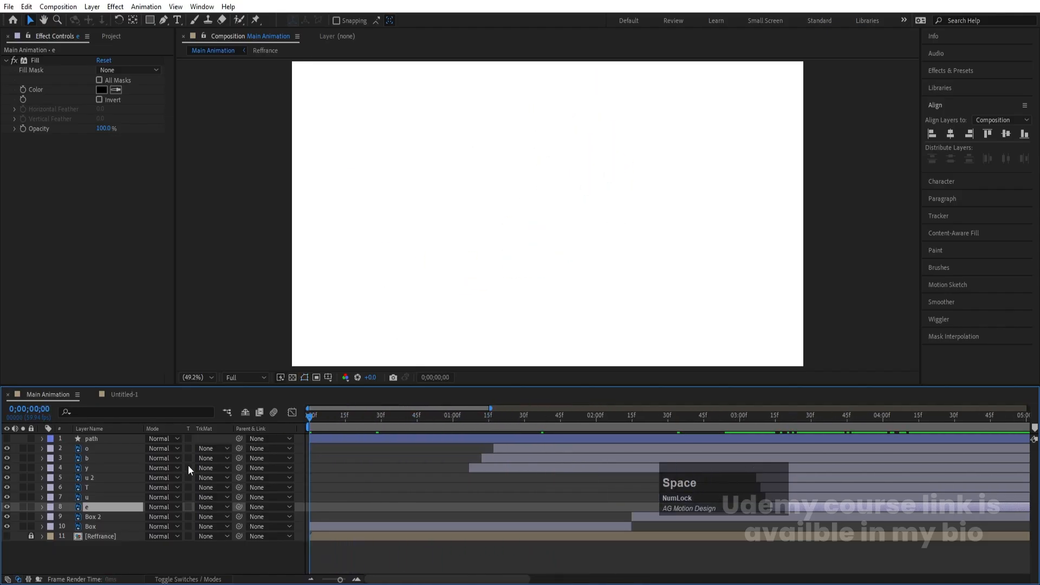
key(minus)
key(minus)
key(minus)
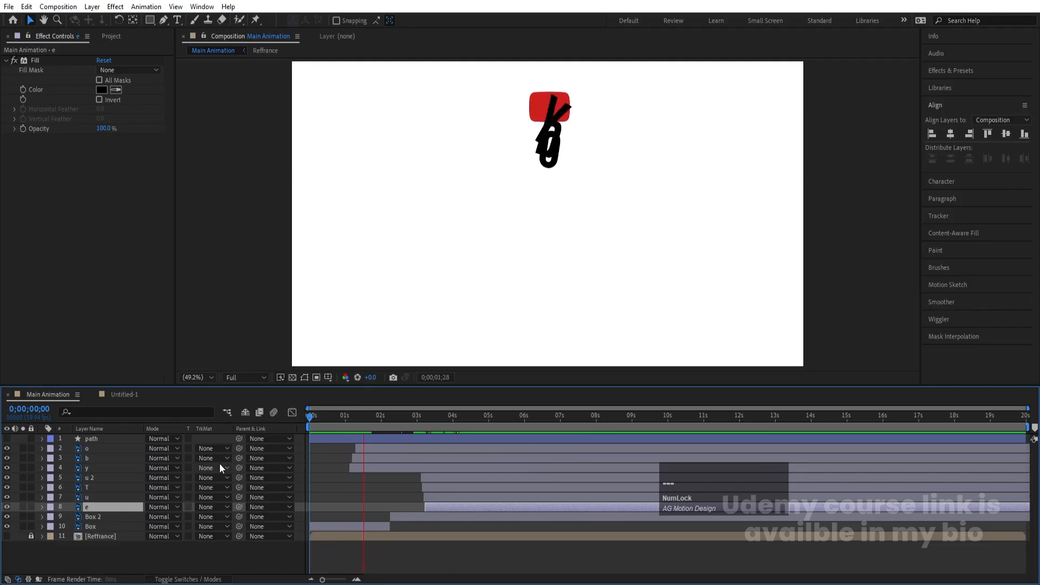
key(space)
- Pre-compose all seven letter layers into a composition named Text Animation
drag(345, 420, 462, 400)
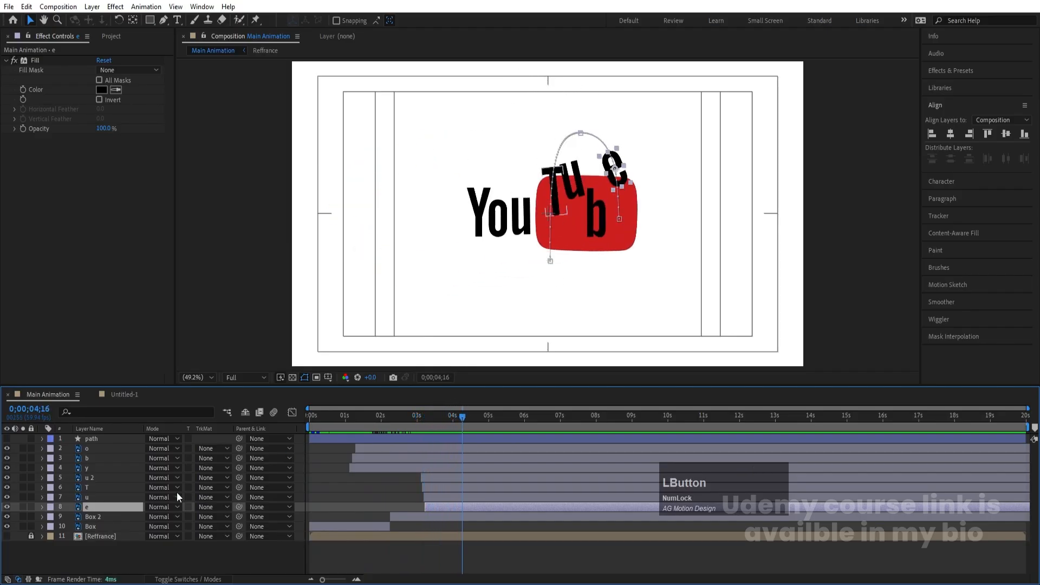
shift+click(85, 447)
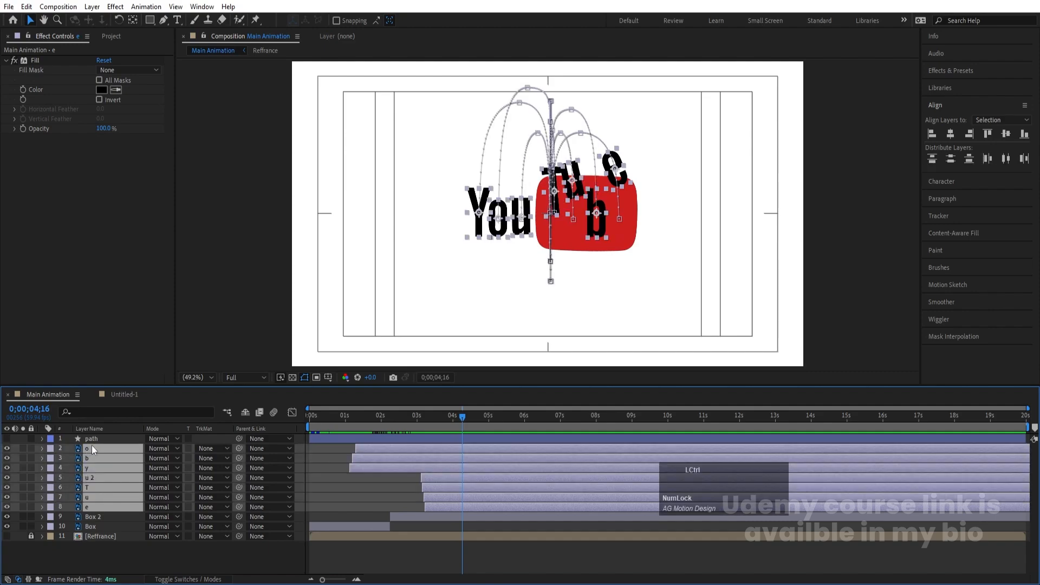
key(ctrl+shift+c)
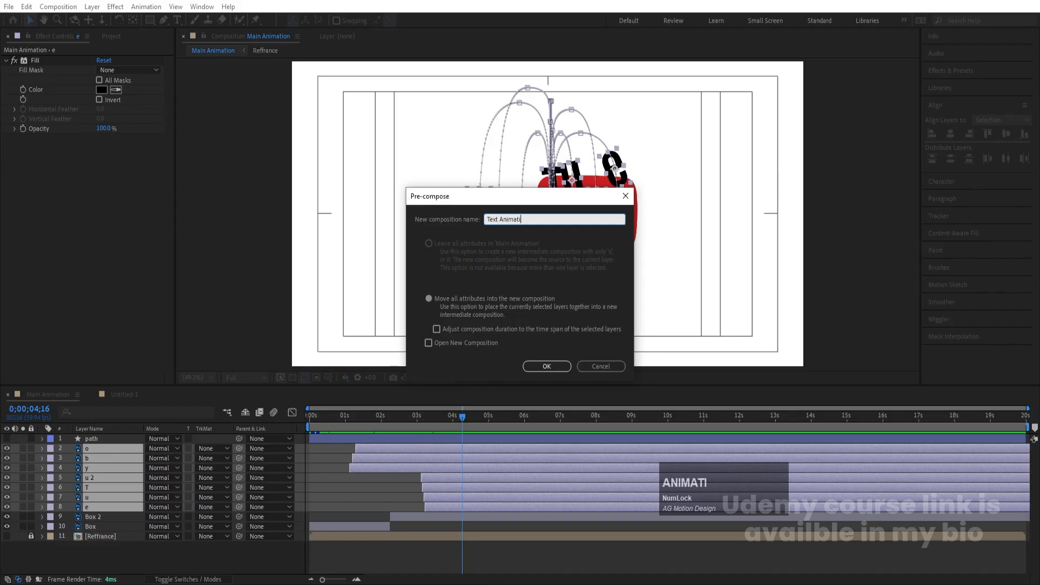
text(Text Animation)
key(Return)
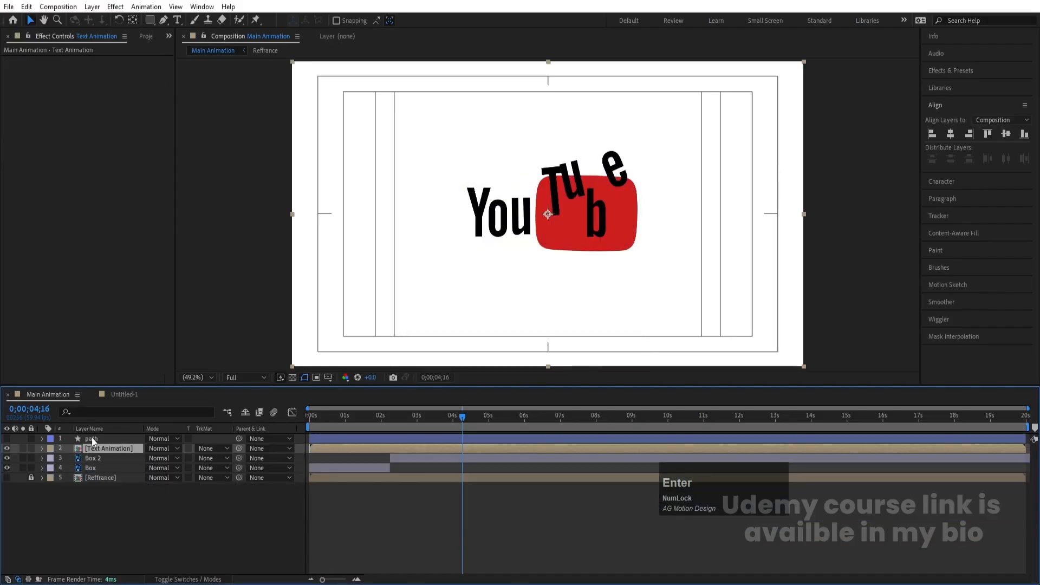
- Apply the Fill effect to the Text Animation layer
click(965, 72)
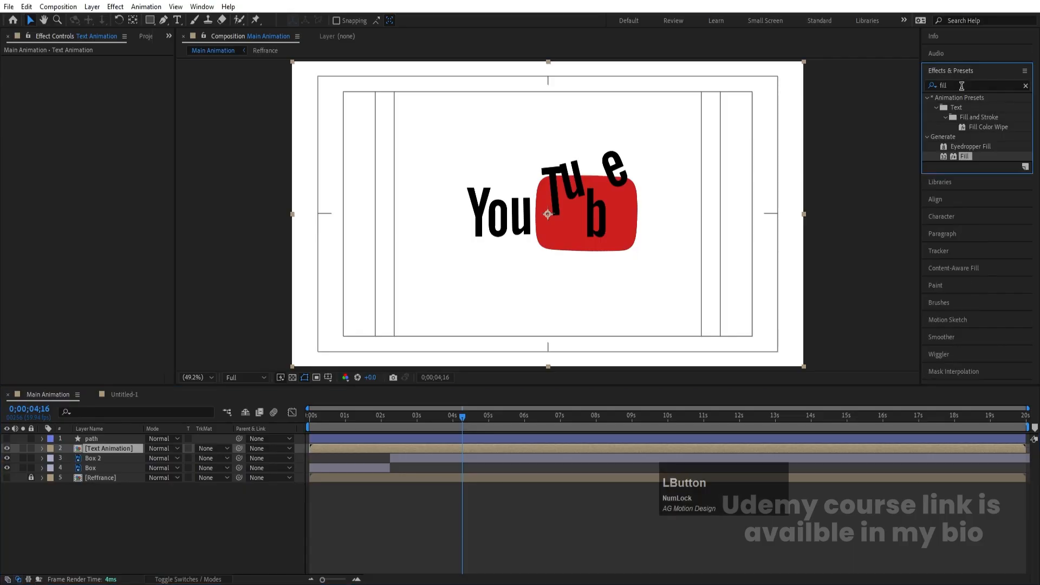
click(961, 86)
double_click(965, 156)
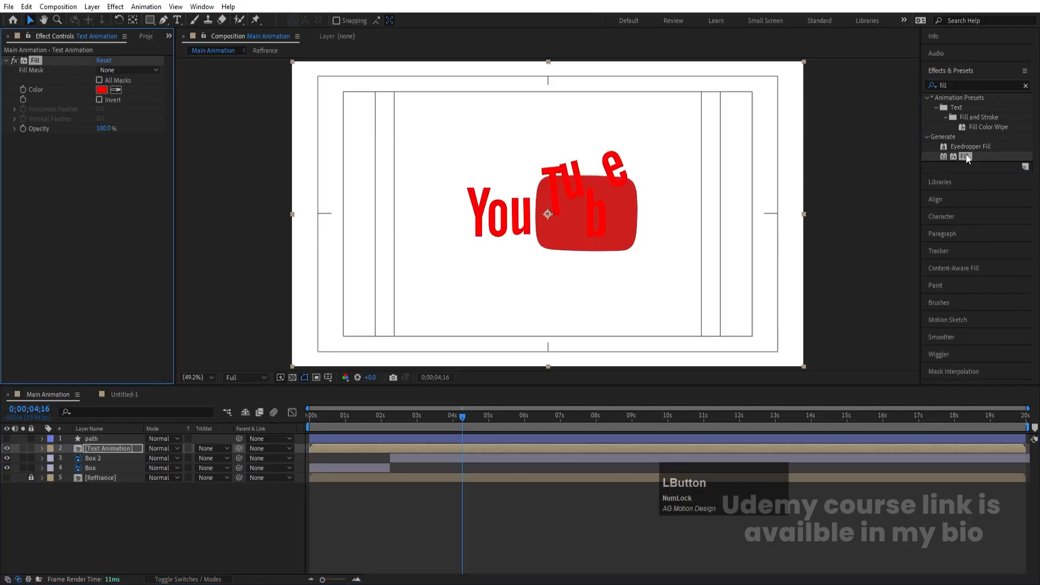
- Try white as the Fill color of the Text Animation layer
click(103, 91)
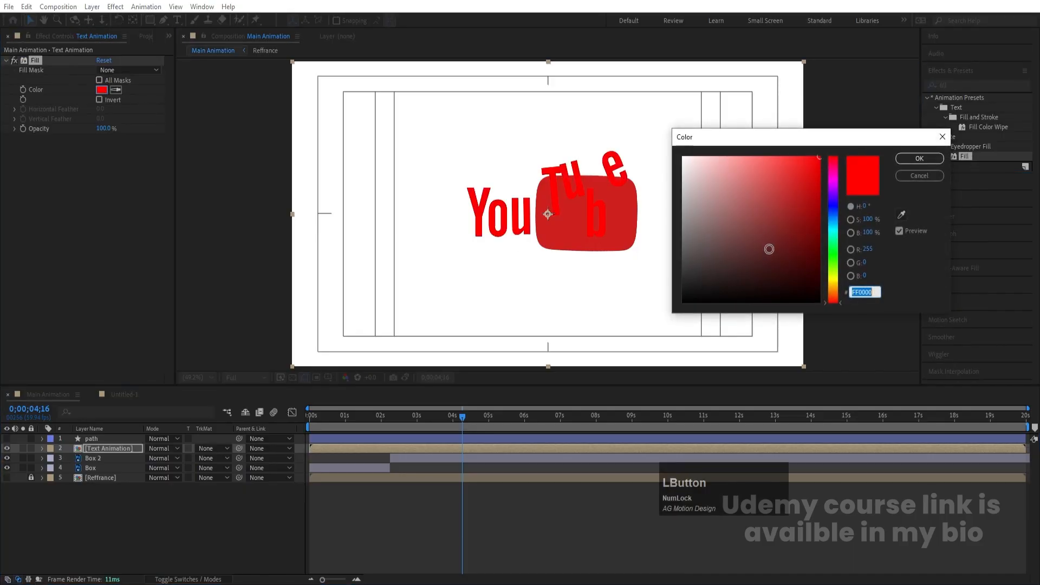
drag(768, 249, 535, 60)
key(Return)
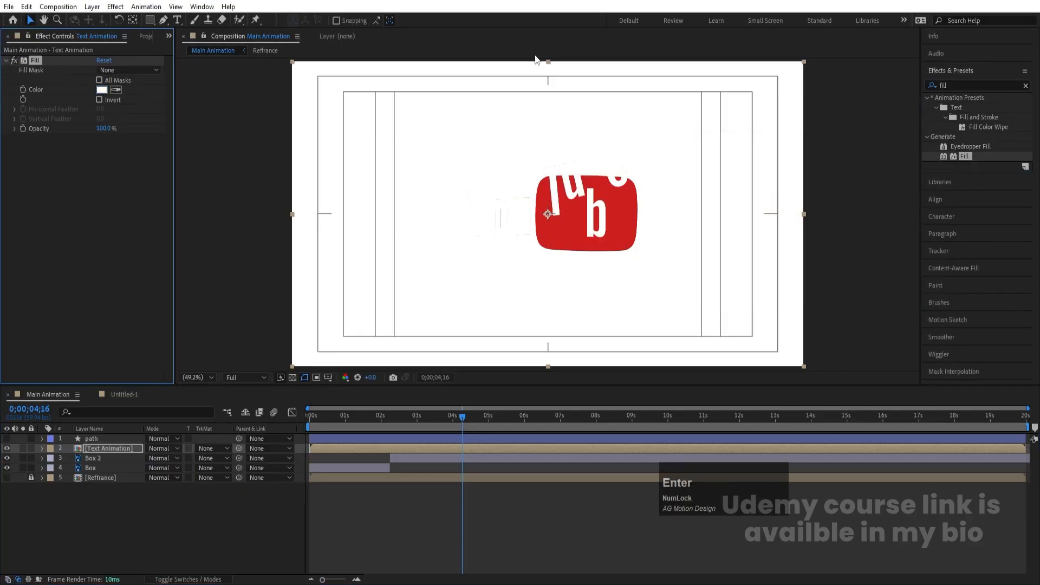
- Set the Text Animation layer's Fill color to black
click(99, 90)
click(680, 275)
key(Return)
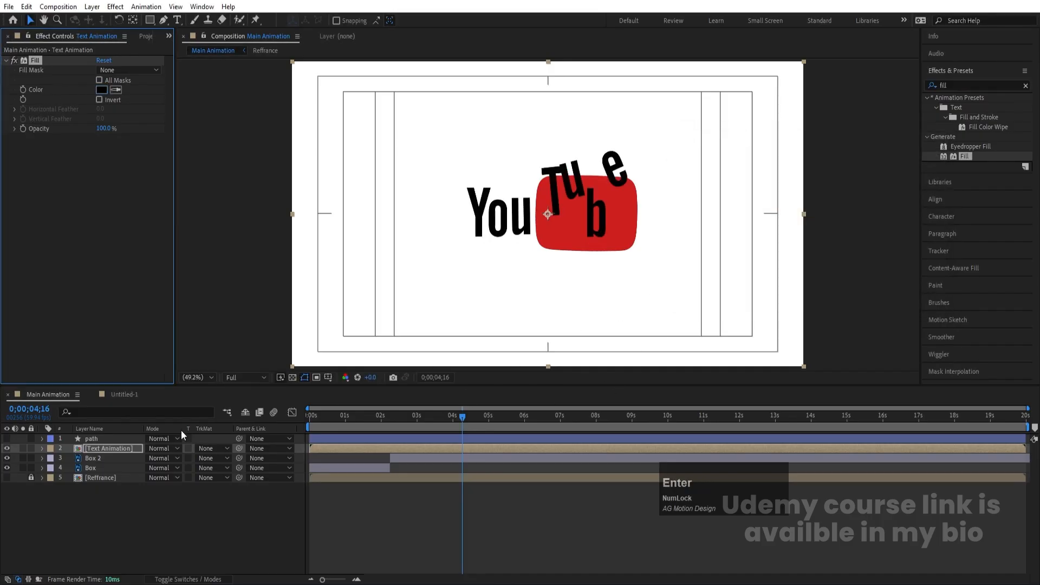
- Duplicate the Text Animation layer and set the upper copy's Fill color to white
click(120, 448)
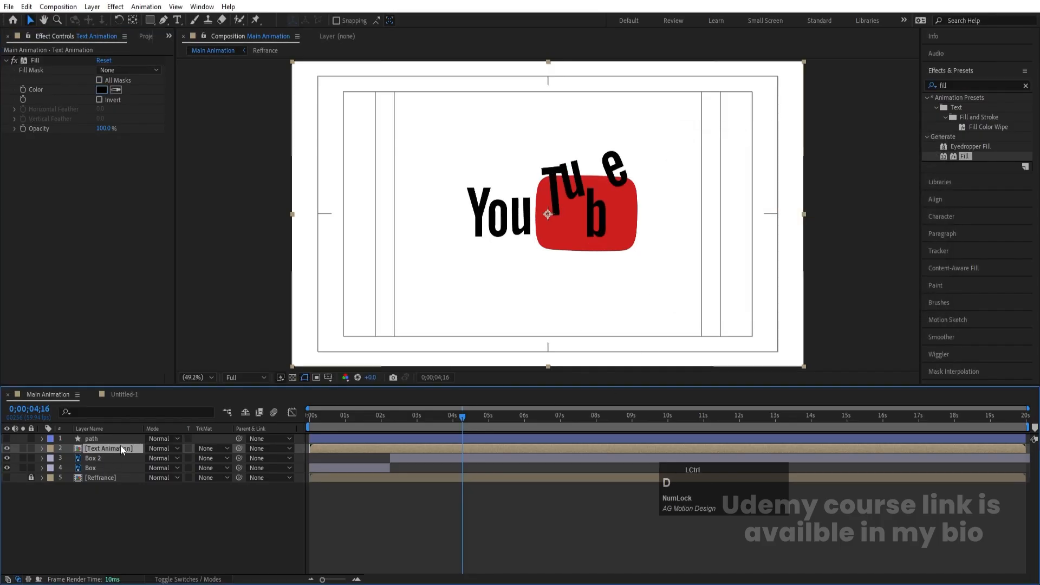
key(ctrl+d)
click(99, 90)
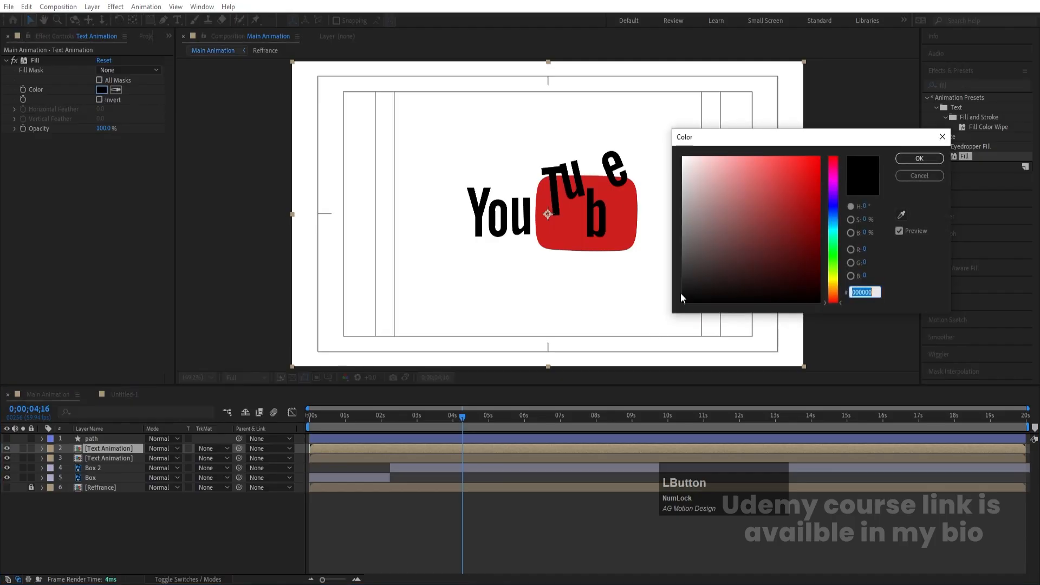
drag(699, 271, 617, 86)
key(Return)
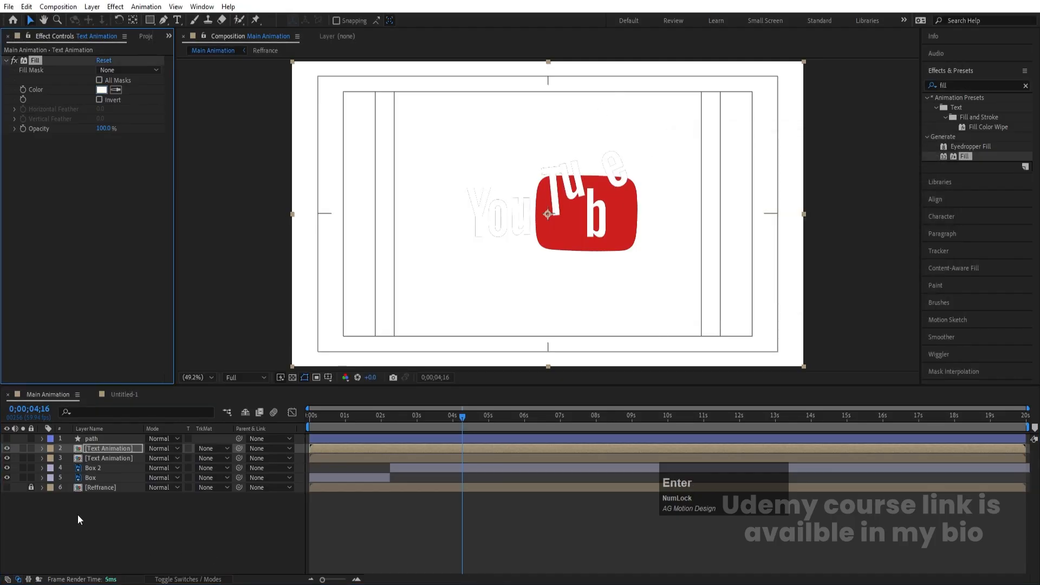
- Duplicate the Box 2 layer and place the copy directly above both Text Animation layers
click(92, 469)
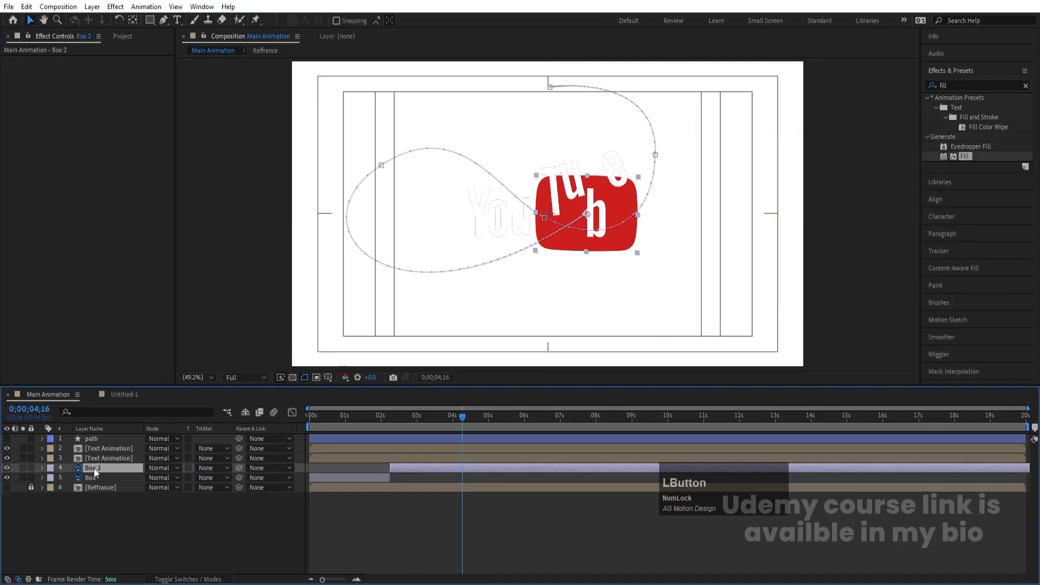
key(ctrl+d)
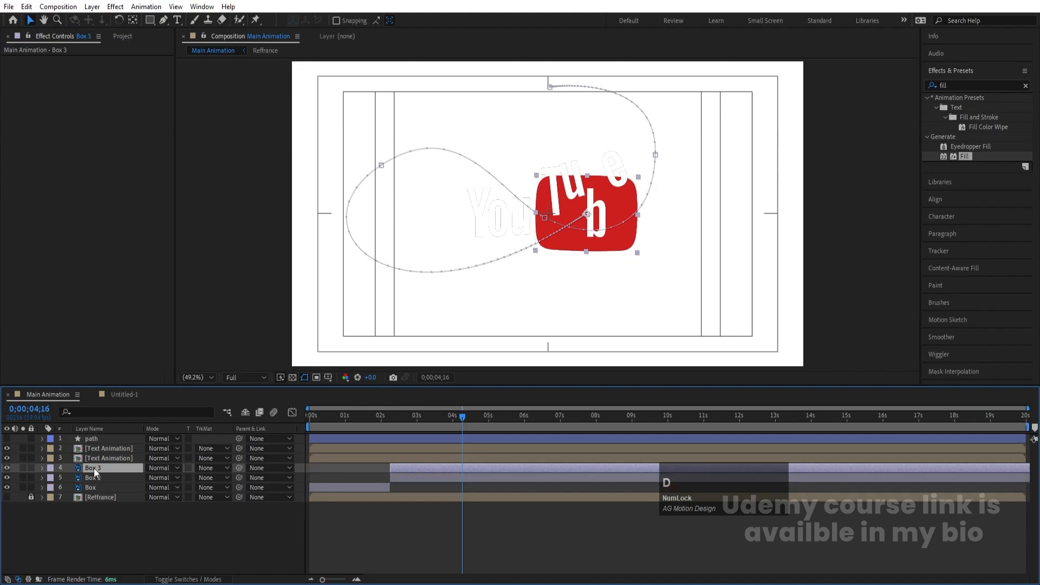
drag(93, 468, 95, 441)
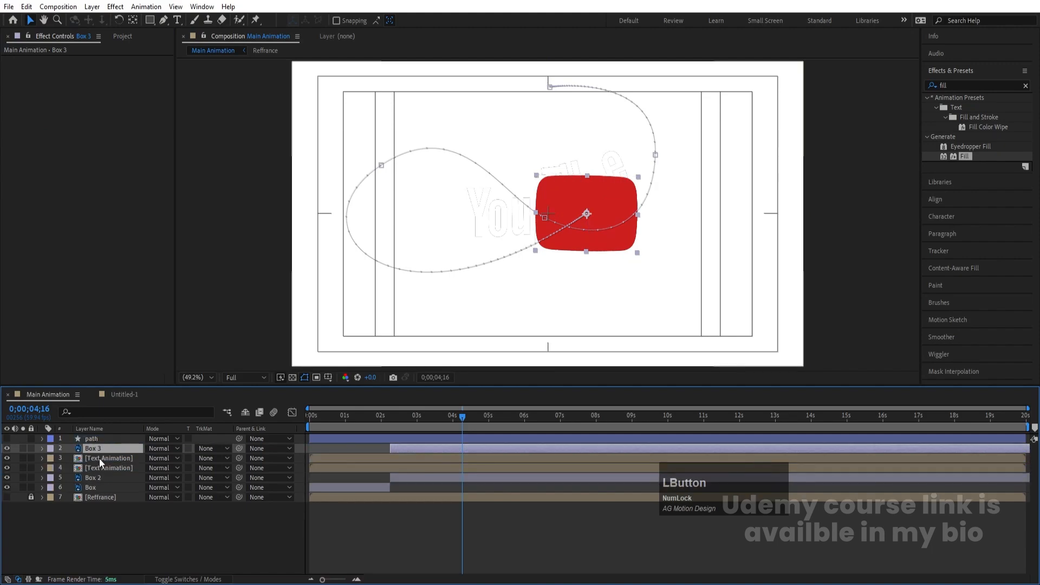
- Give the white Text Animation layer an Alpha track matte that uses the Box 3 layer above it
click(99, 458)
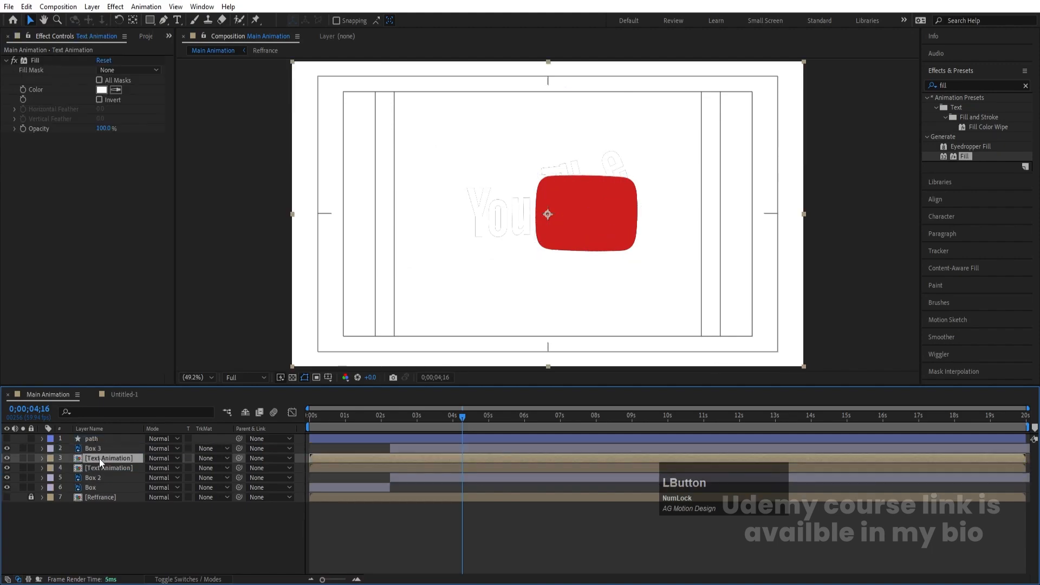
click(210, 457)
click(229, 483)
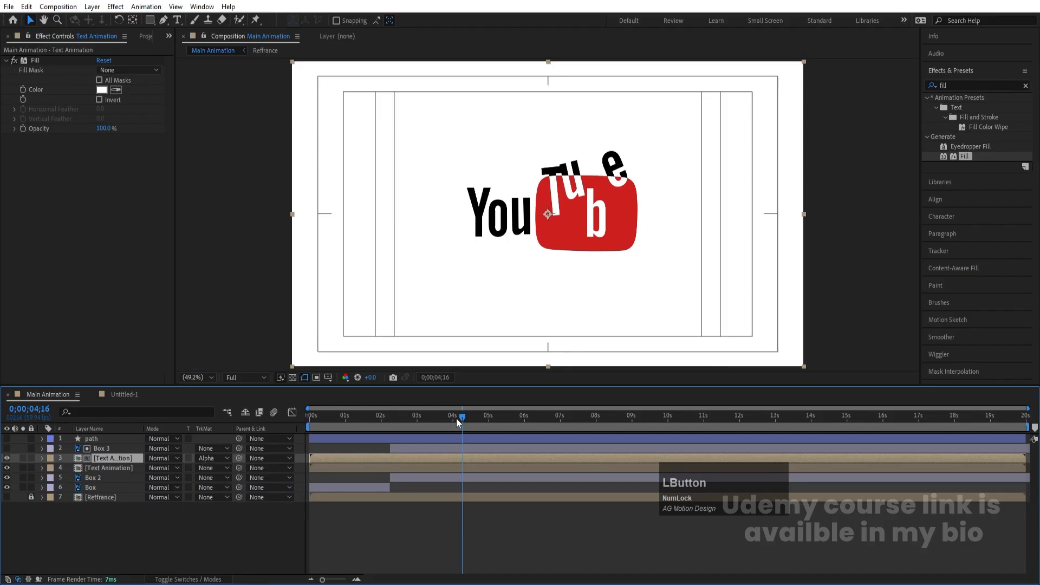
- Lower the composition preview resolution to Quarter and play the animation from near its beginning
drag(456, 418, 285, 414)
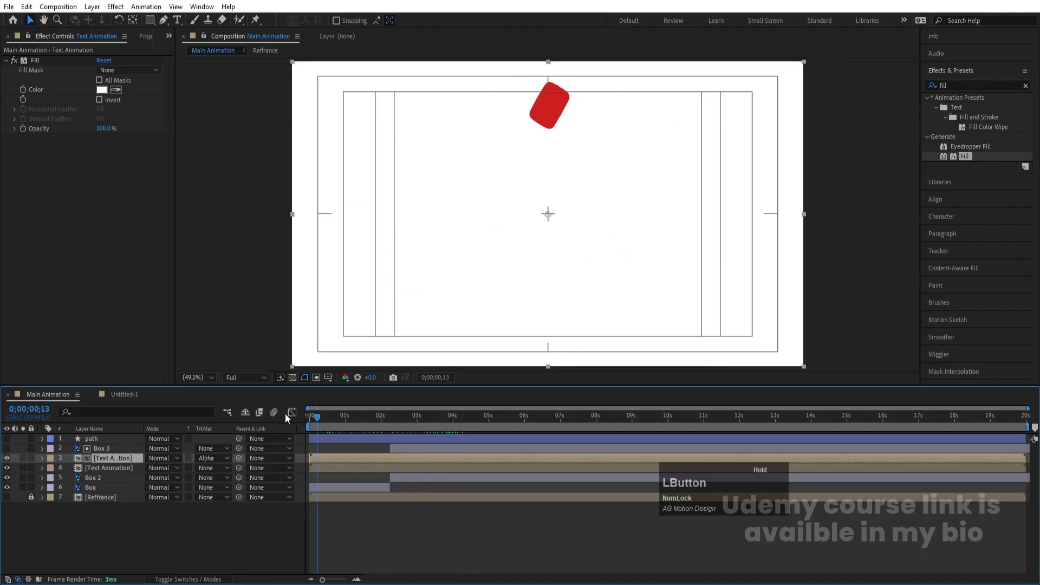
key(space)
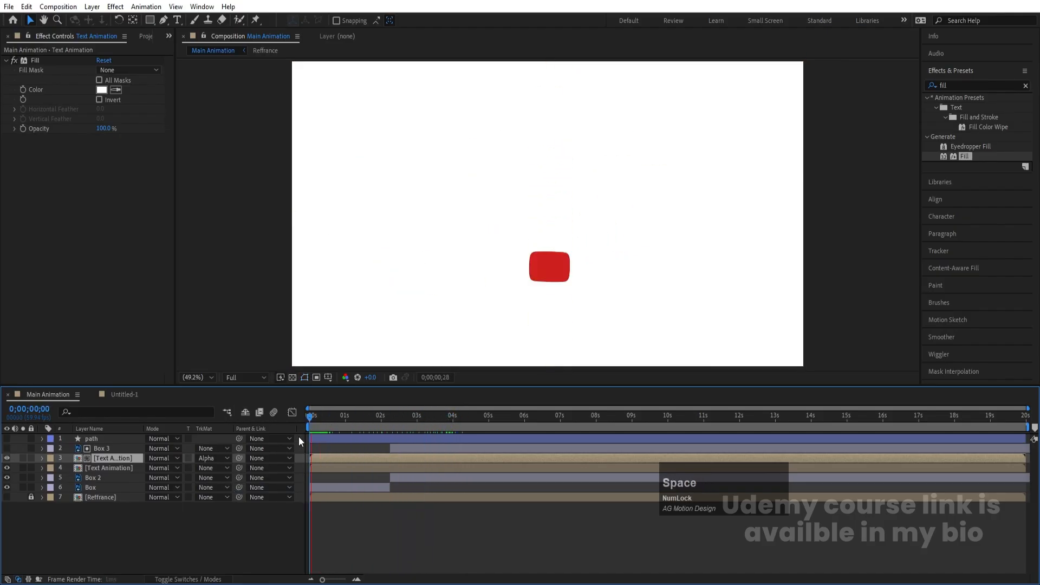
key(space)
click(245, 378)
click(235, 431)
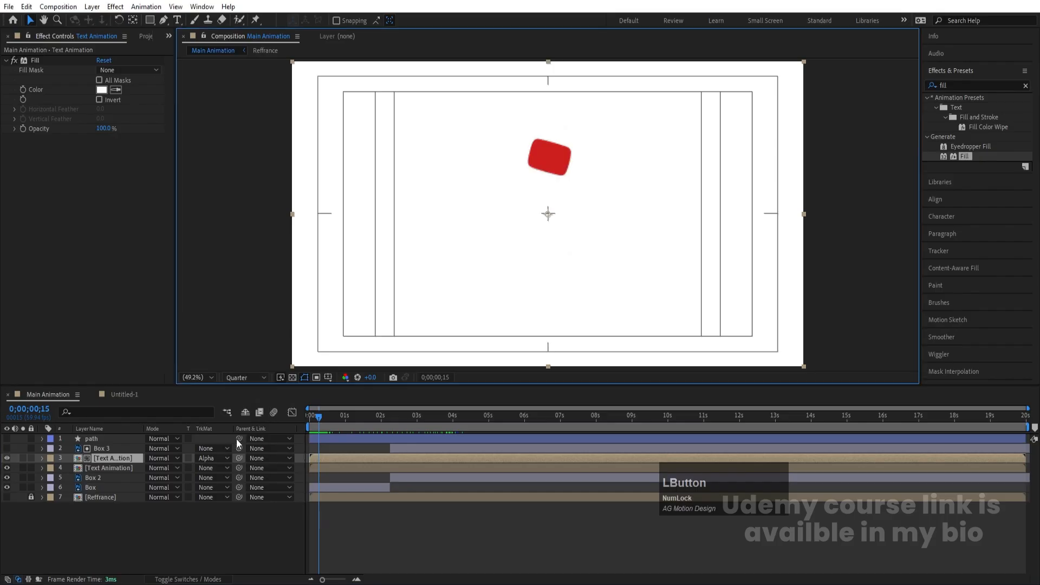
key(space)
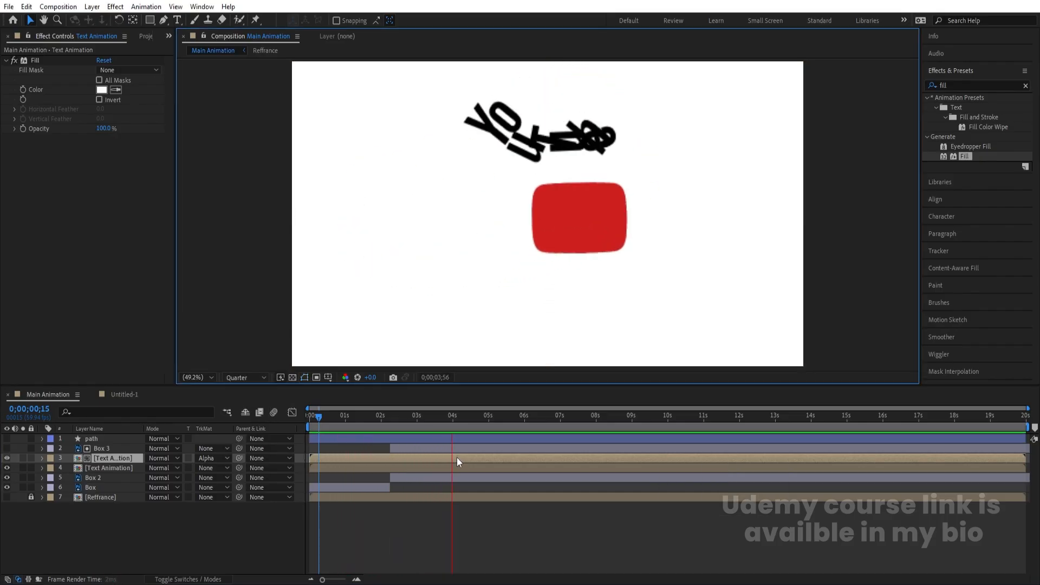
key(space)
- Trim the start of the Box 3 matte and the white Text Animation layer to 0;00;02;36
drag(450, 414, 402, 426)
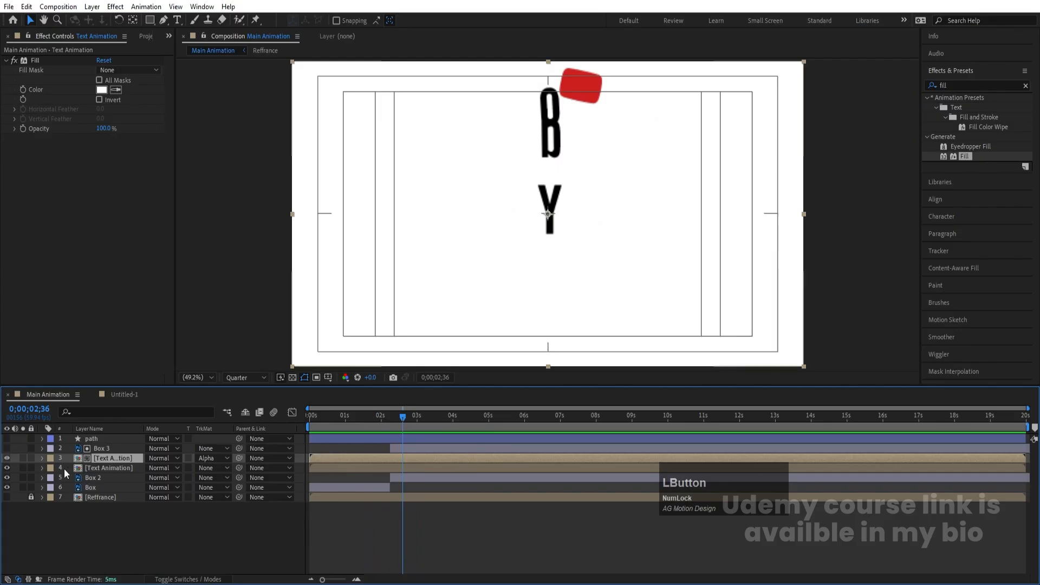
shift+click(95, 448)
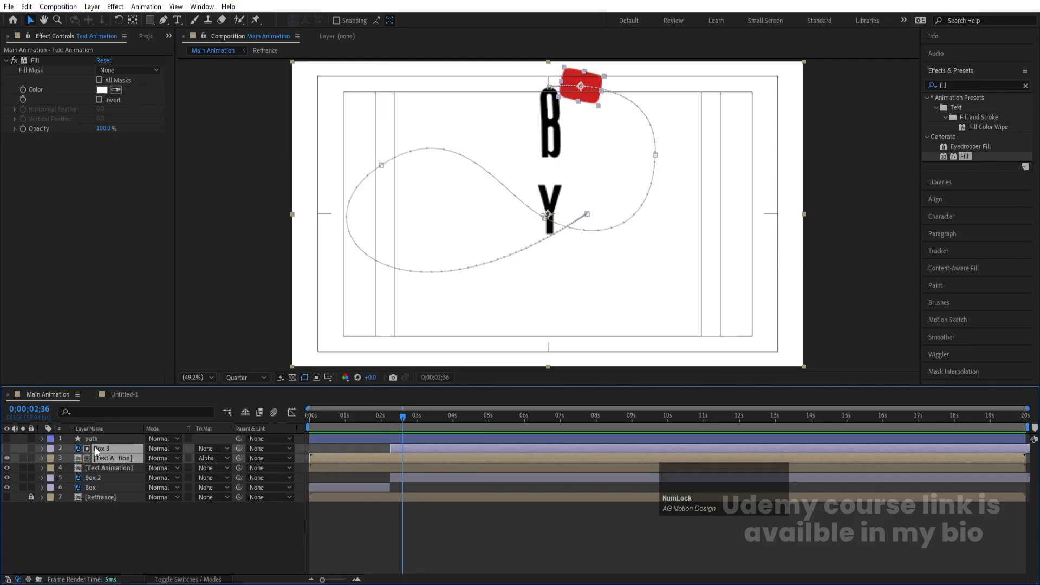
key(alt)
key(alt+bracketleft)
- Play back the logo animation, including from the first frame, to check the box movement and the letter colors
key(space)
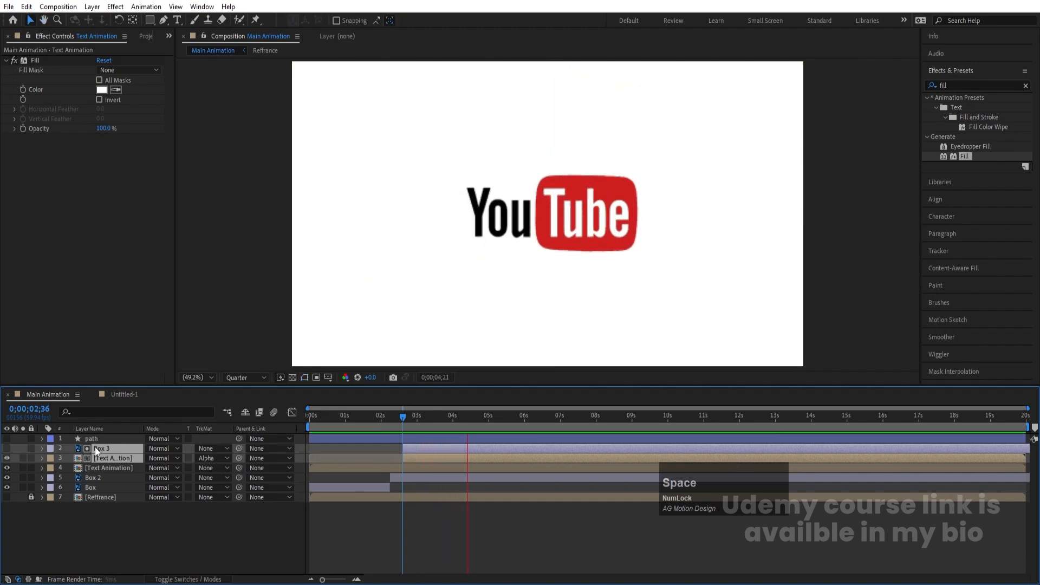
key(space)
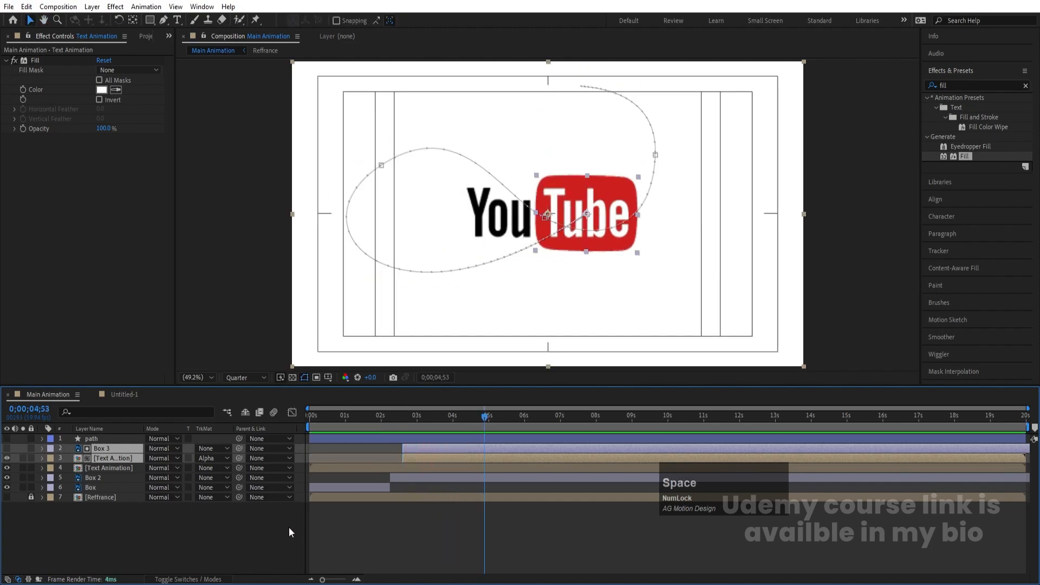
click(288, 527)
drag(388, 422, 214, 435)
key(space)
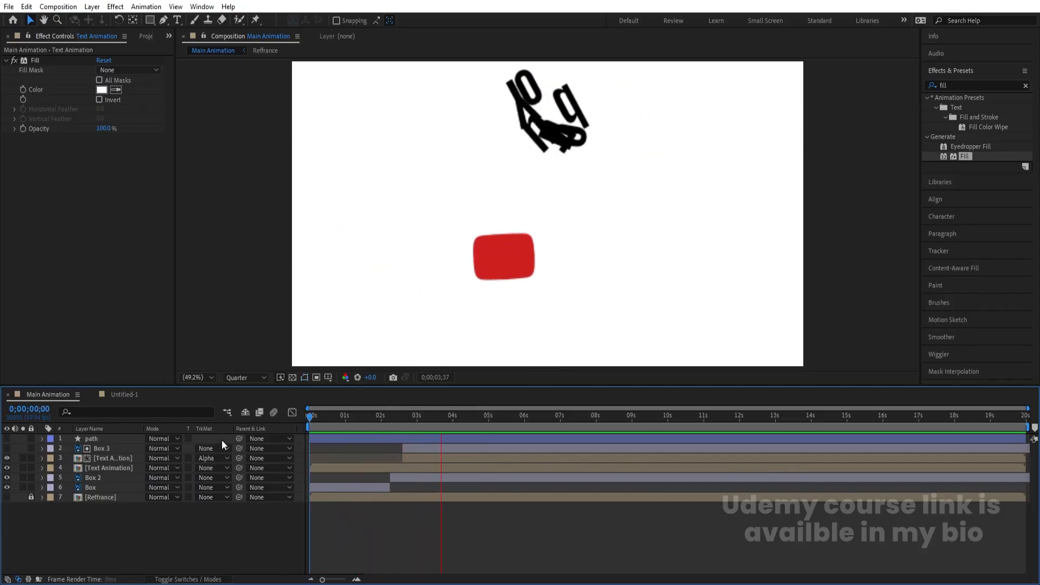
key(space)
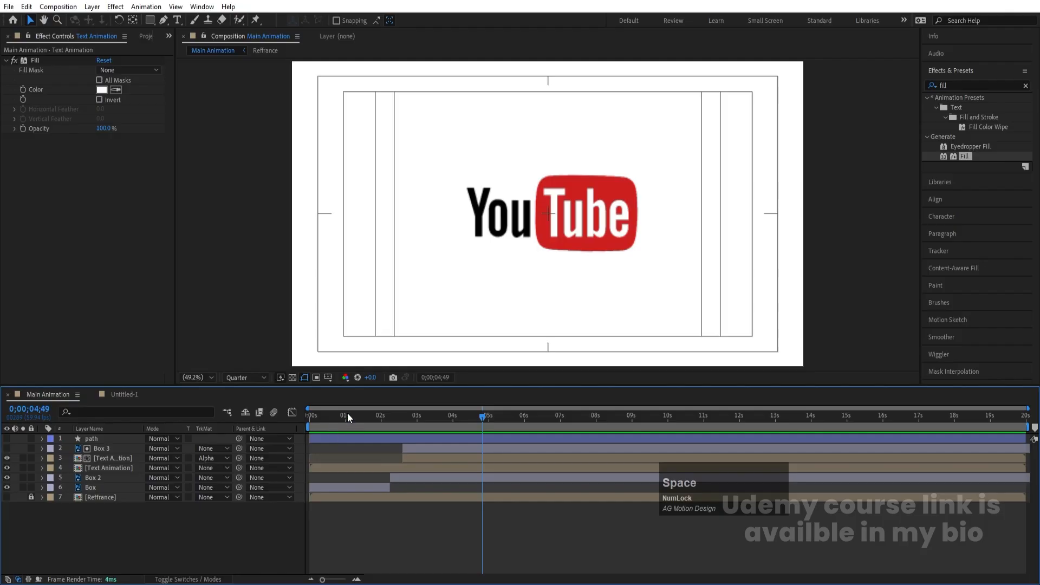
drag(346, 414, 308, 414)
key(space)
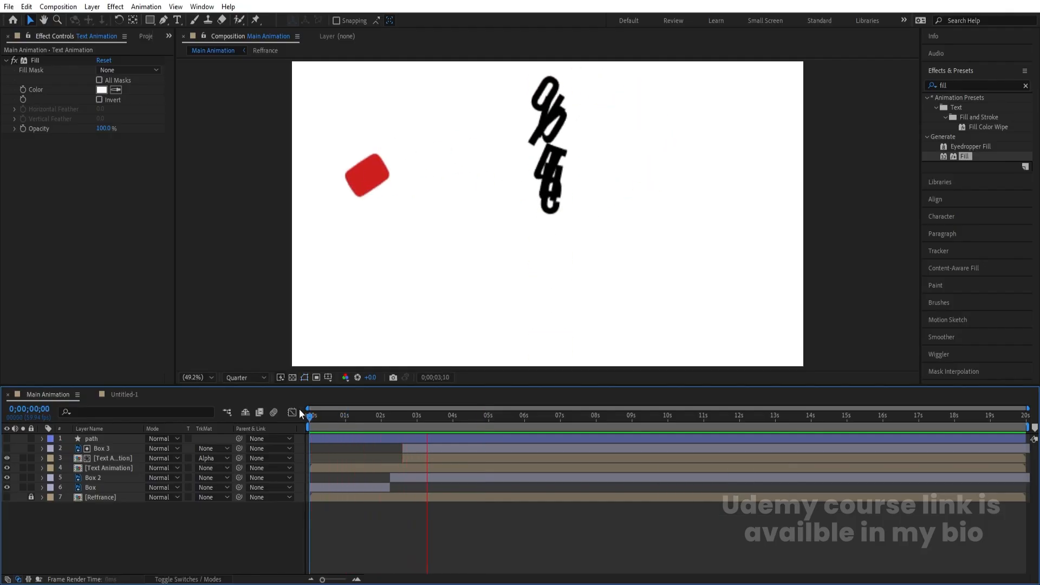
key(space)
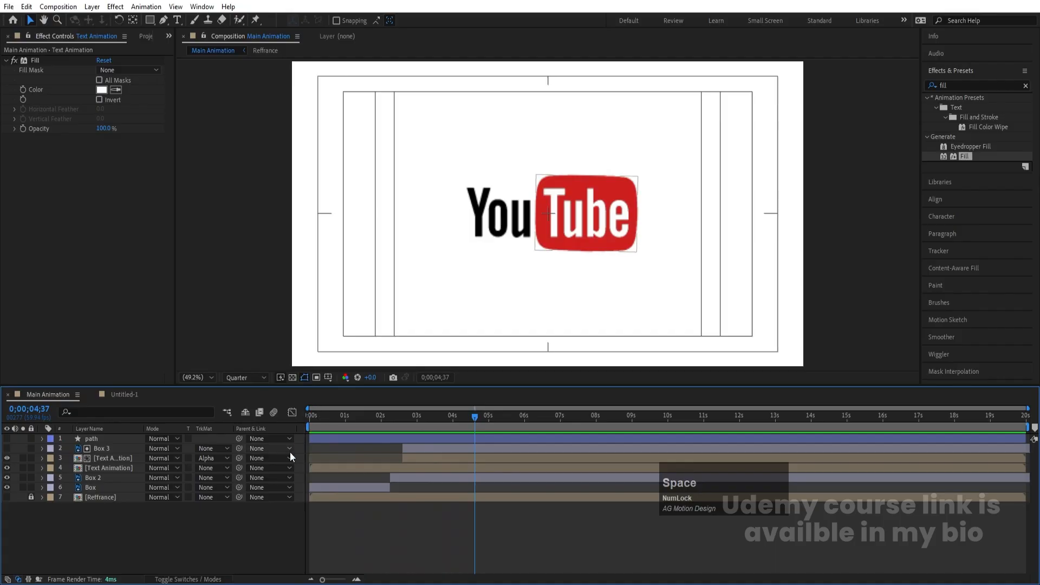
click(173, 520)
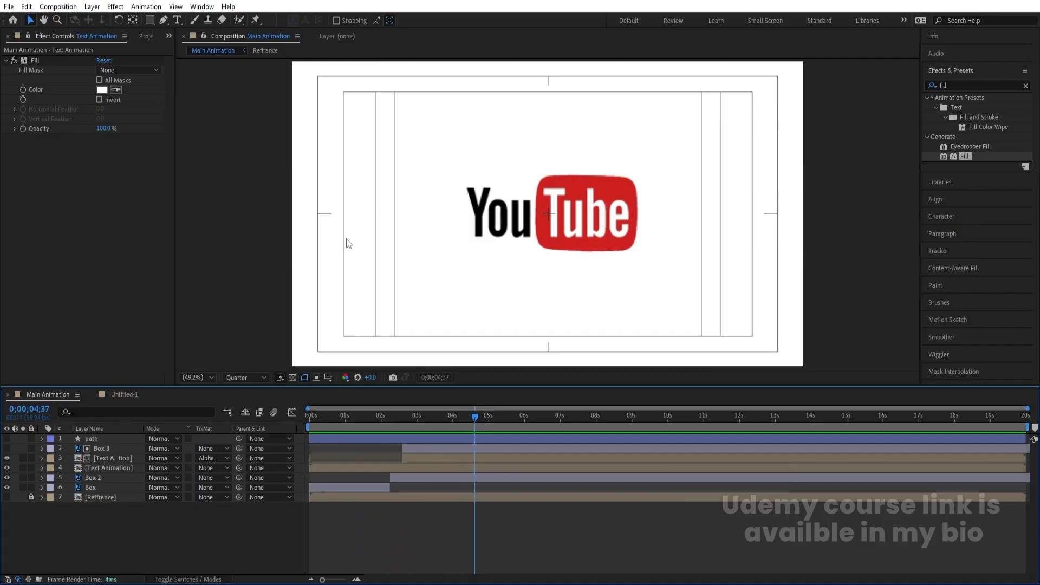
- Draw an unfilled circle about 585 px wide with a 2 px stroke in the red sampled from the box
mouse_move(394, 416)
mouse_down()
mouse_move(353, 410)
mouse_move(411, 416)
mouse_up()
drag(153, 18, 186, 41)
click(386, 21)
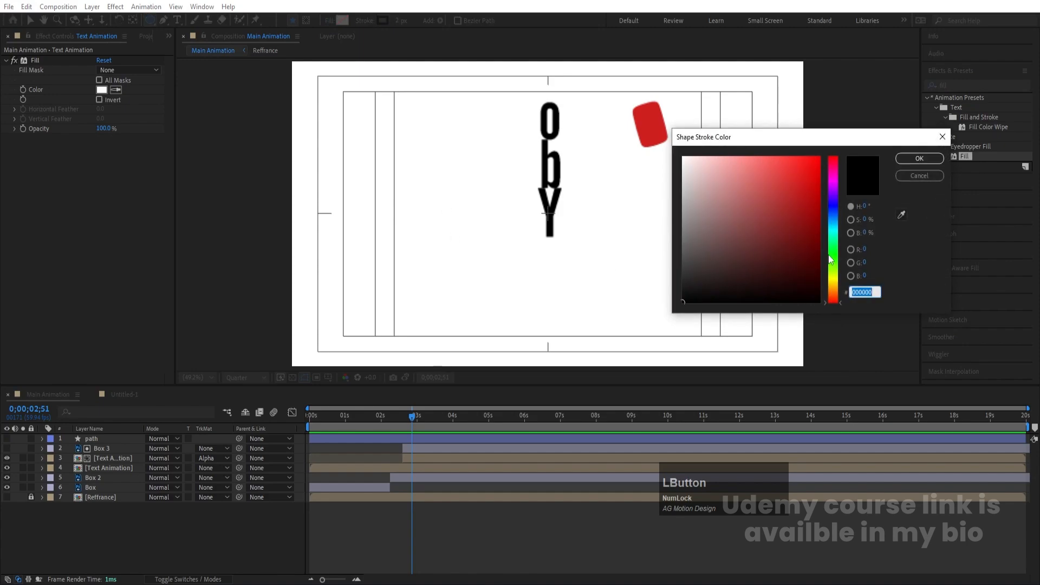
click(901, 215)
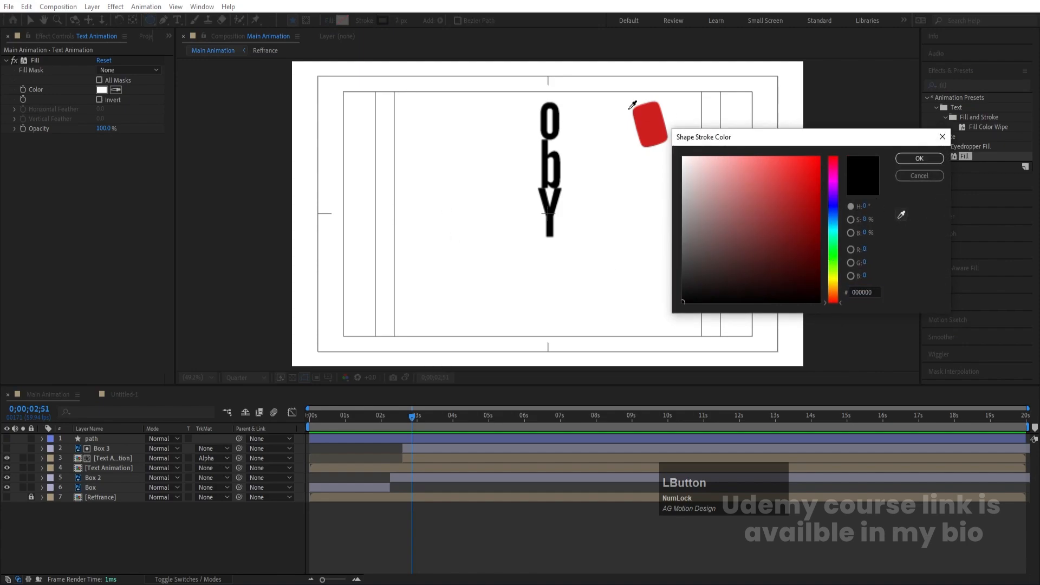
click(650, 122)
key(Return)
drag(479, 153, 635, 275)
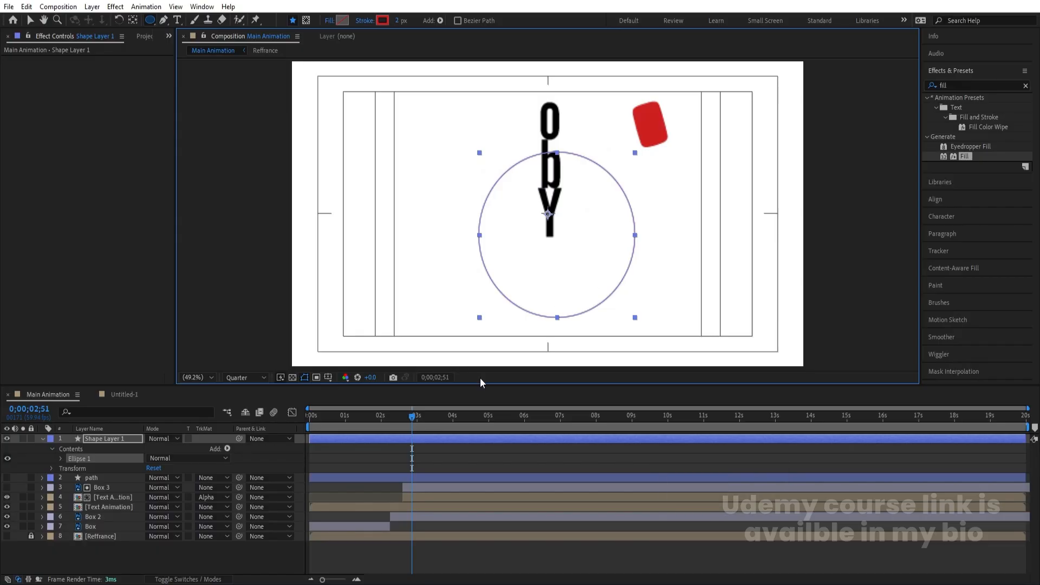
- Center the circle layer's anchor point on the shape and align the layer to the middle of the composition
key(ctrl)
key(ctrl+alt+Home)
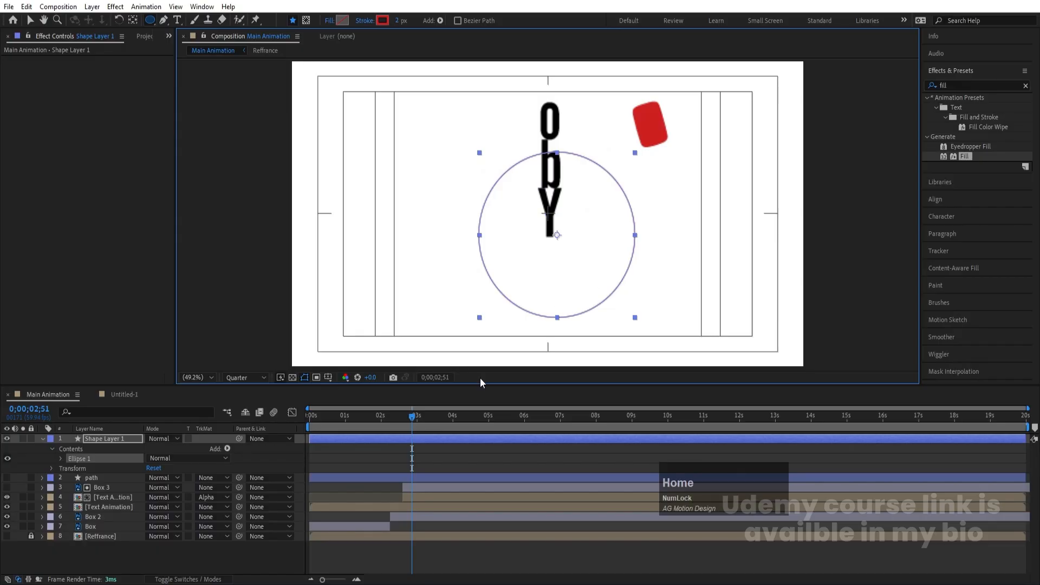
click(940, 198)
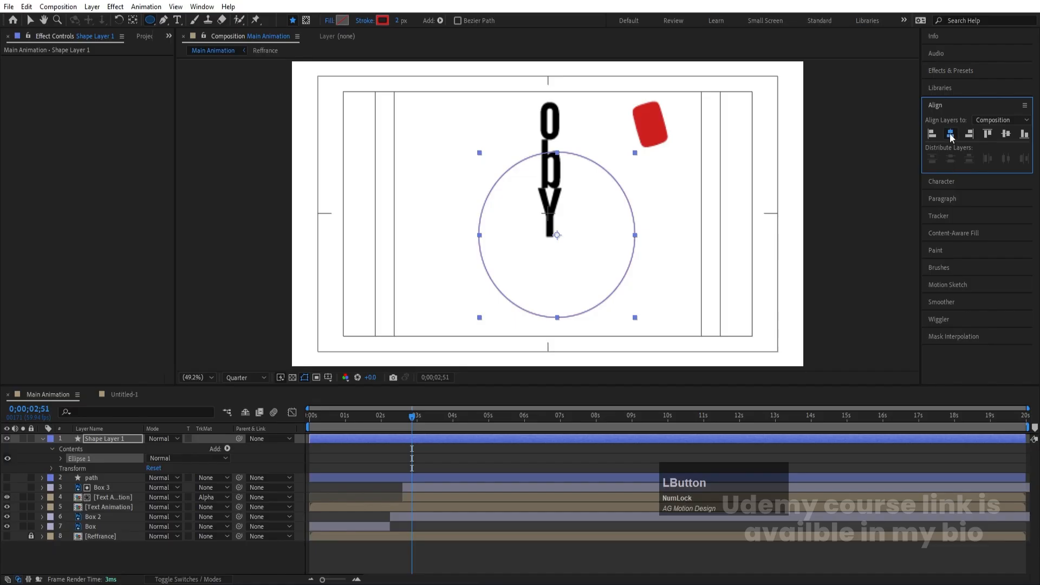
click(949, 133)
click(1004, 134)
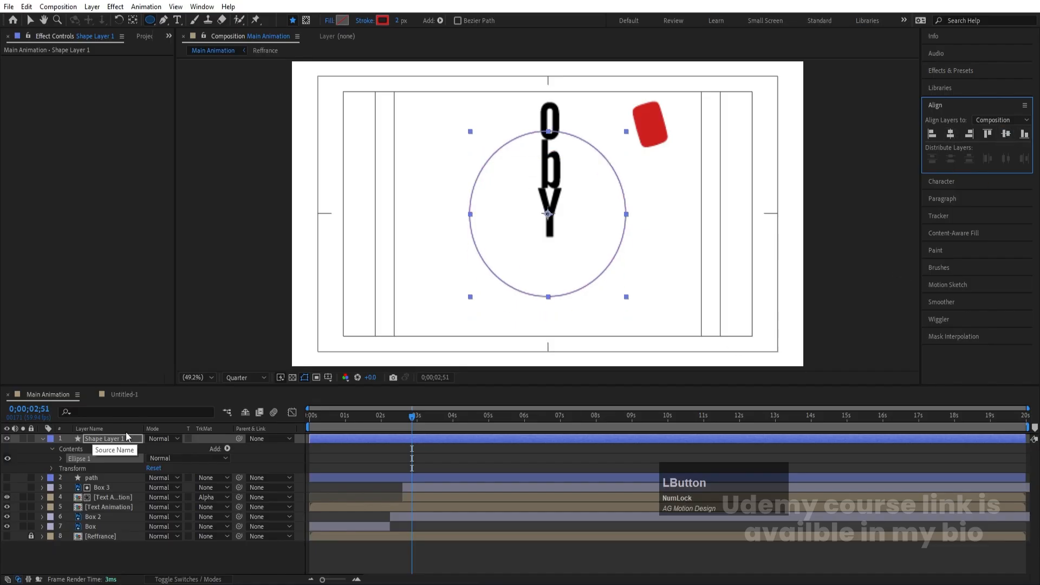
- Add a Size keyframe to the circle's ellipse path at 0;00;00;00
drag(328, 429, 183, 441)
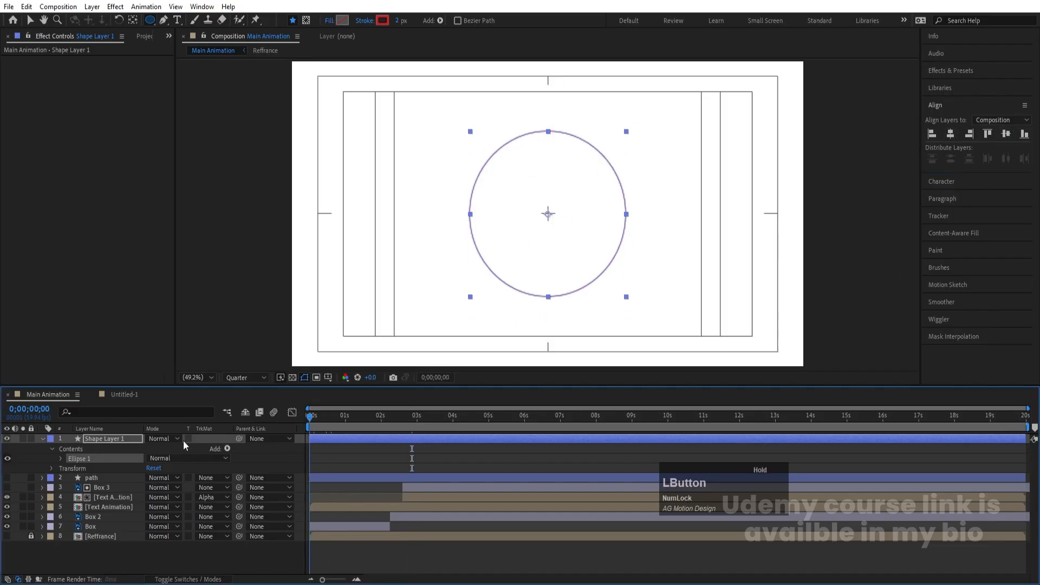
click(101, 410)
text(size)
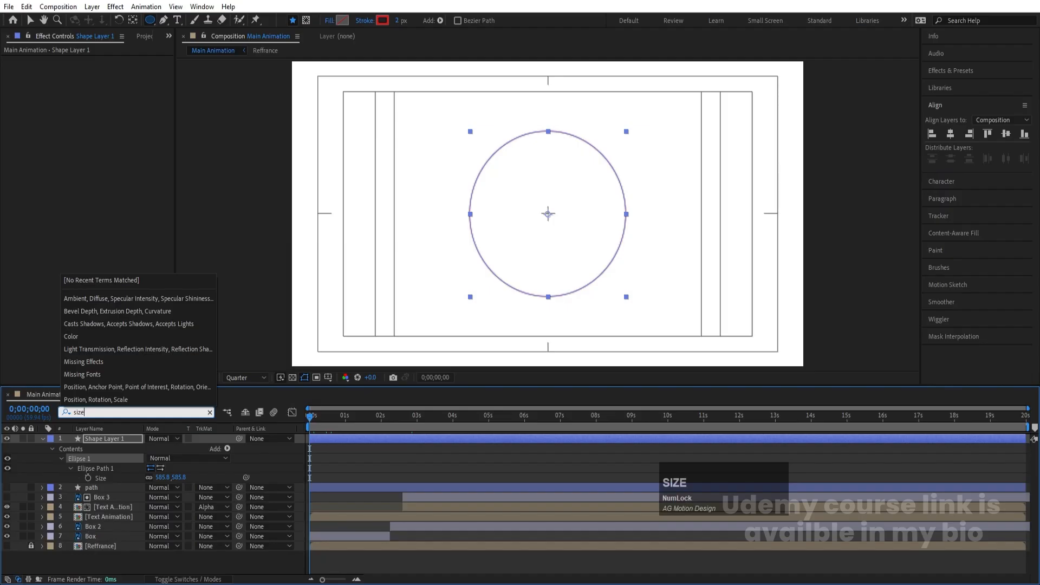
click(89, 474)
click(88, 477)
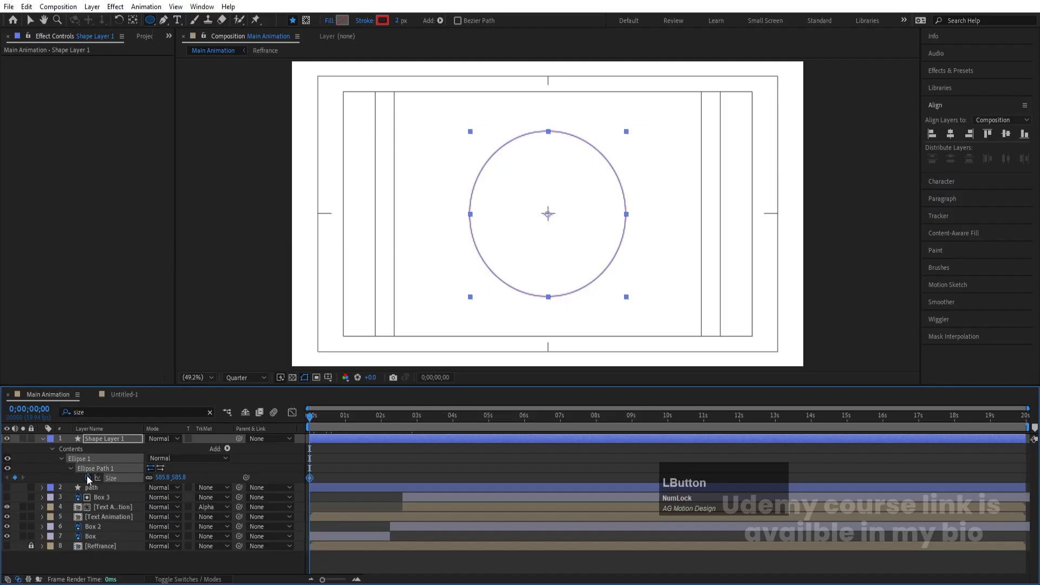
- Add a Stroke Width keyframe to the circle at 0;00;00;00 and show only the layer's keyframed properties
click(99, 410)
key(ctrl)
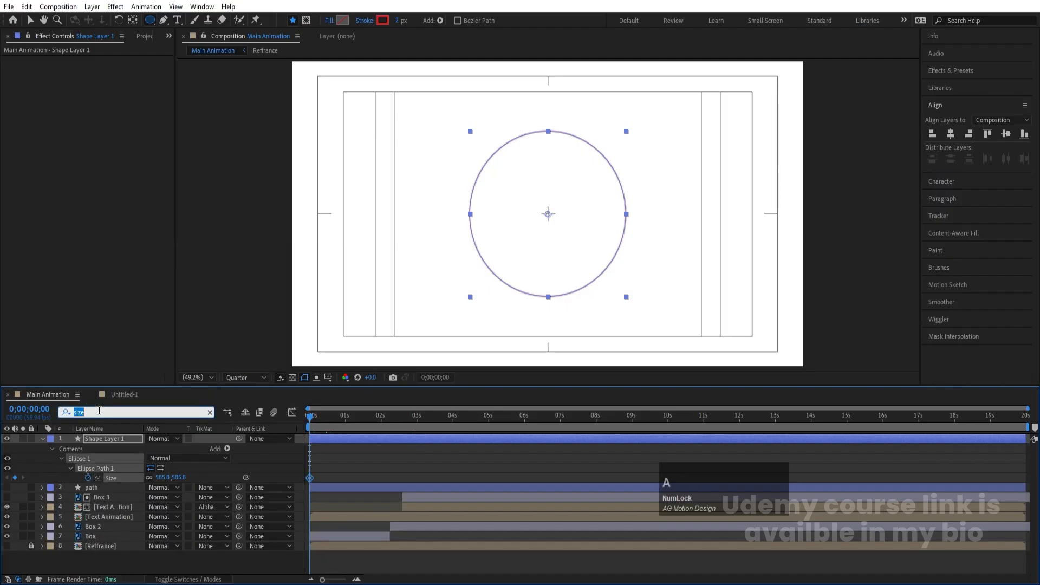
text(strok)
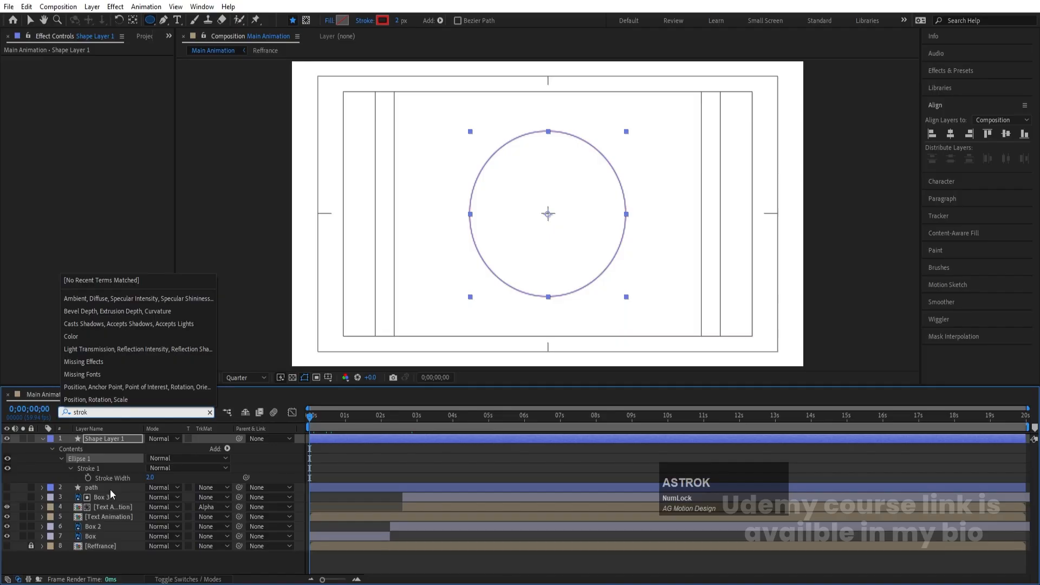
click(89, 479)
key(u)
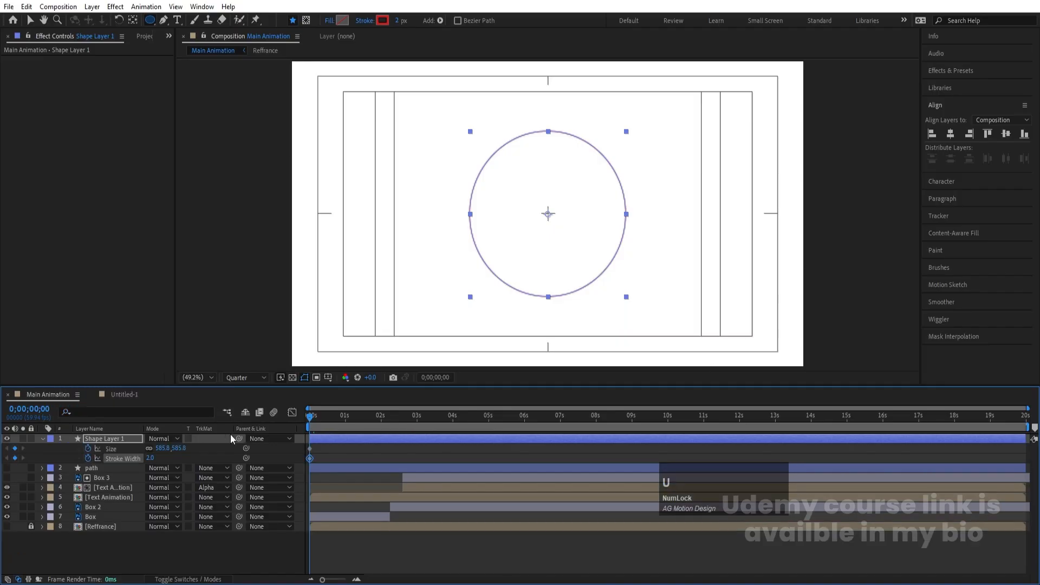
- Set the circle's Size to 0 and its Stroke Width to 20 at the first frame
click(200, 454)
click(161, 448)
text(0)
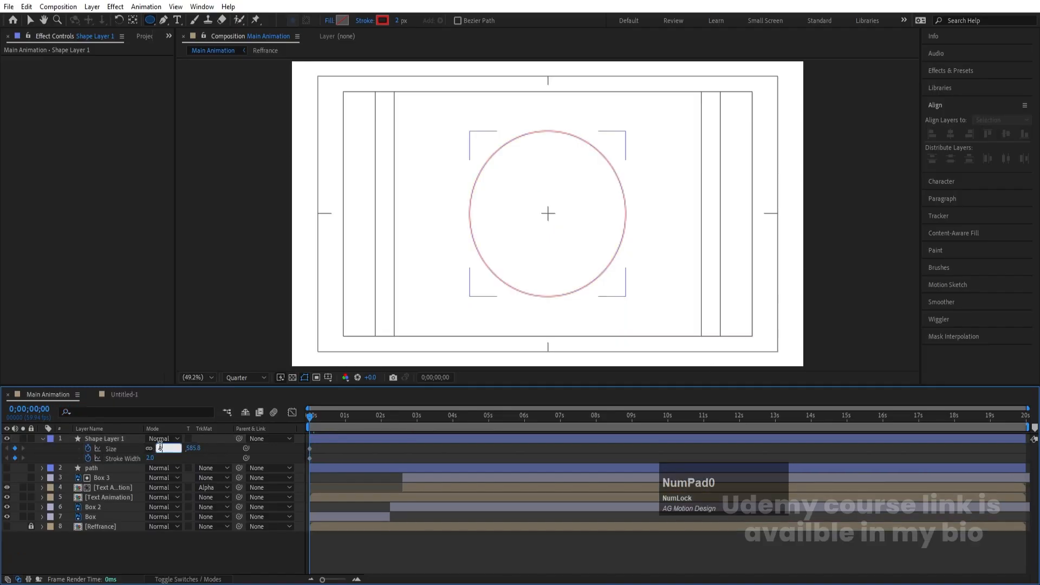
key(Return)
click(150, 458)
text(20)
key(Return)
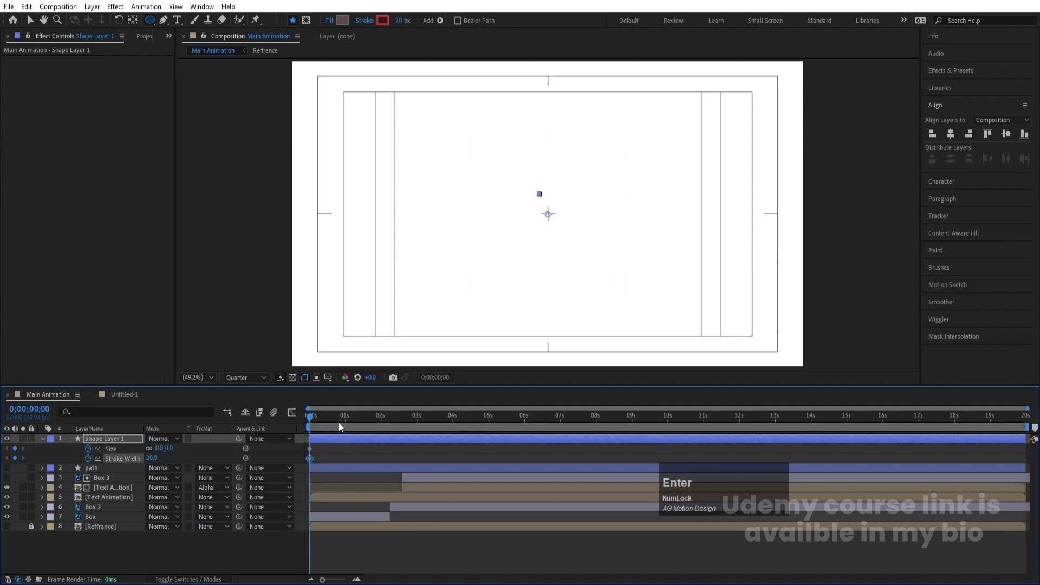
- At 0;00;00;59, keyframe the circle's Size at 565 and its Stroke Width at 0
click(345, 420)
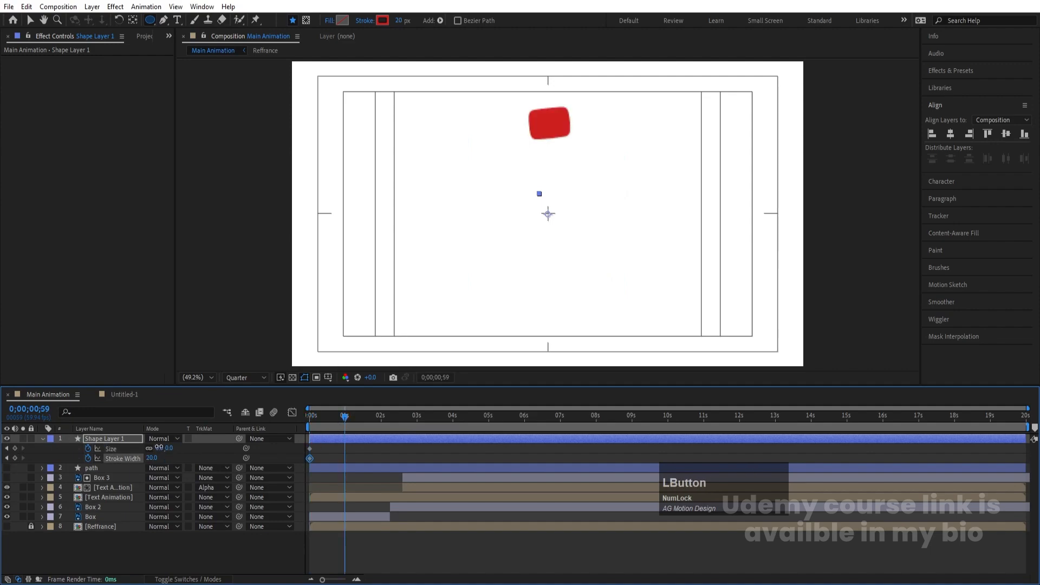
drag(159, 446, 359, 378)
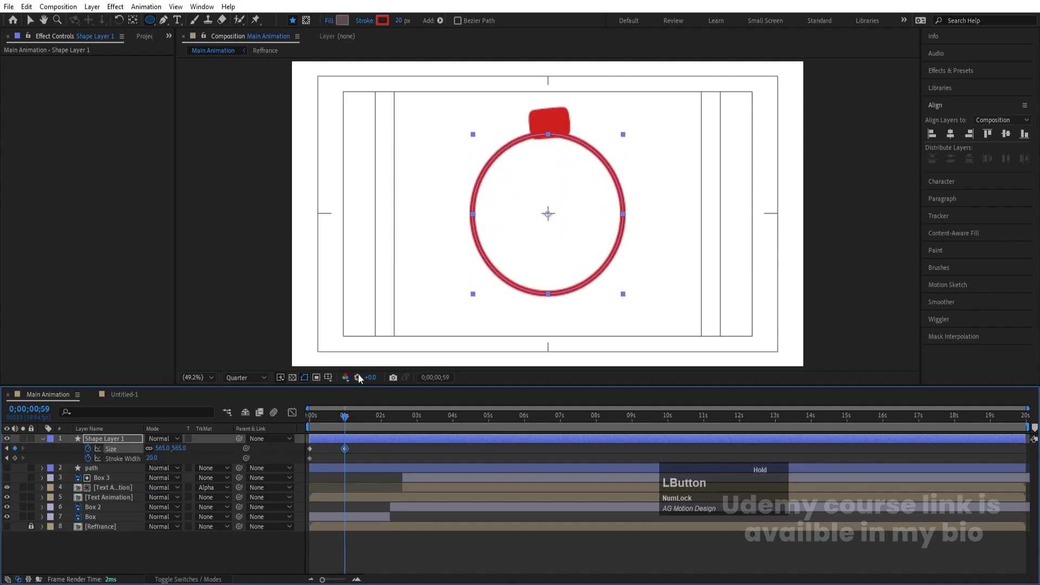
click(151, 458)
text(0)
key(Return)
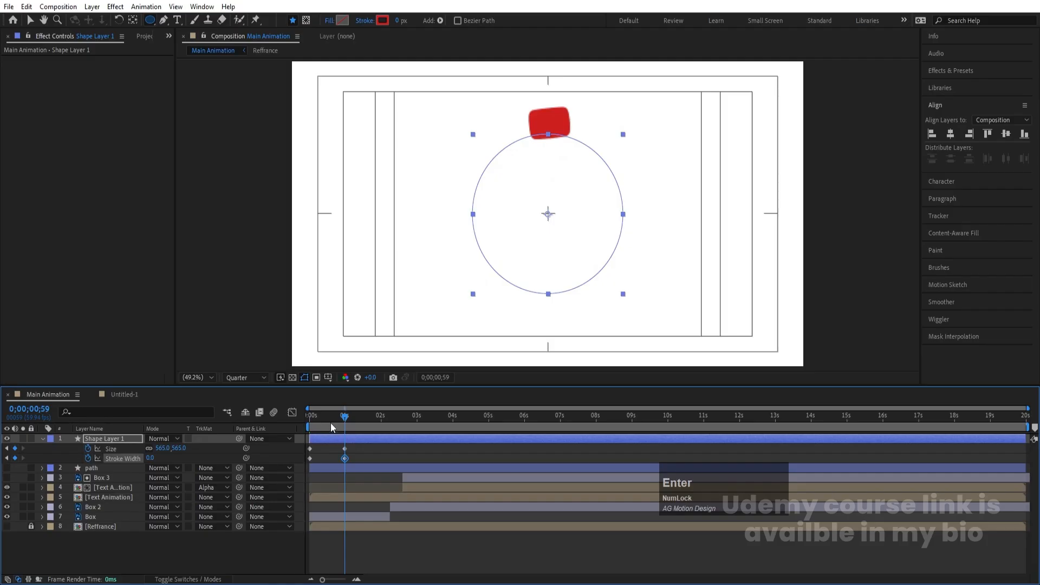
- Move the circle's ending Size and Stroke Width keyframes to about 0;00;01;24 and apply Easy Ease to all four keyframes
drag(331, 424, 214, 430)
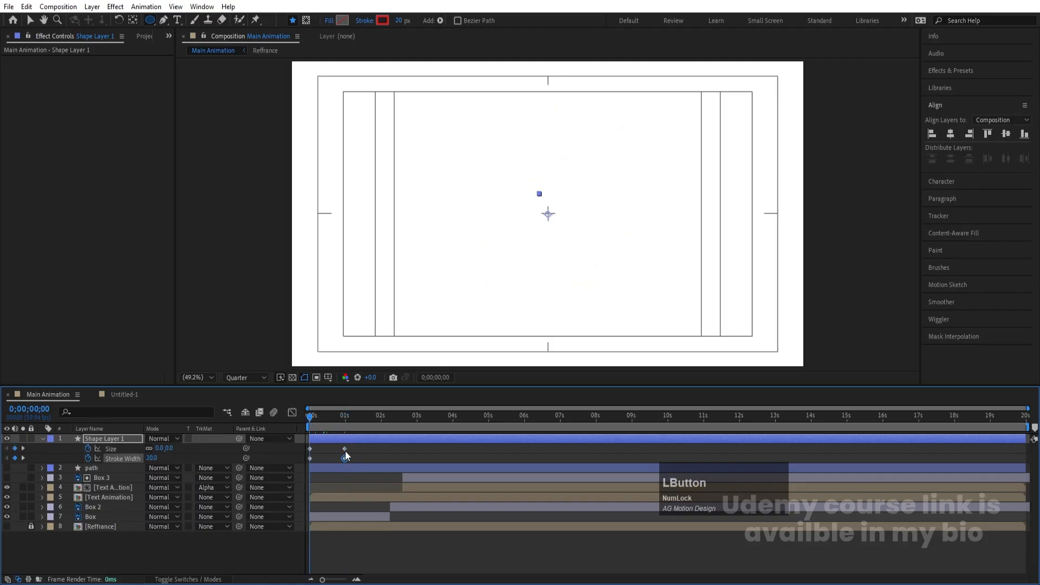
mouse_move(336, 446)
mouse_down()
mouse_move(362, 456)
mouse_move(303, 433)
mouse_up()
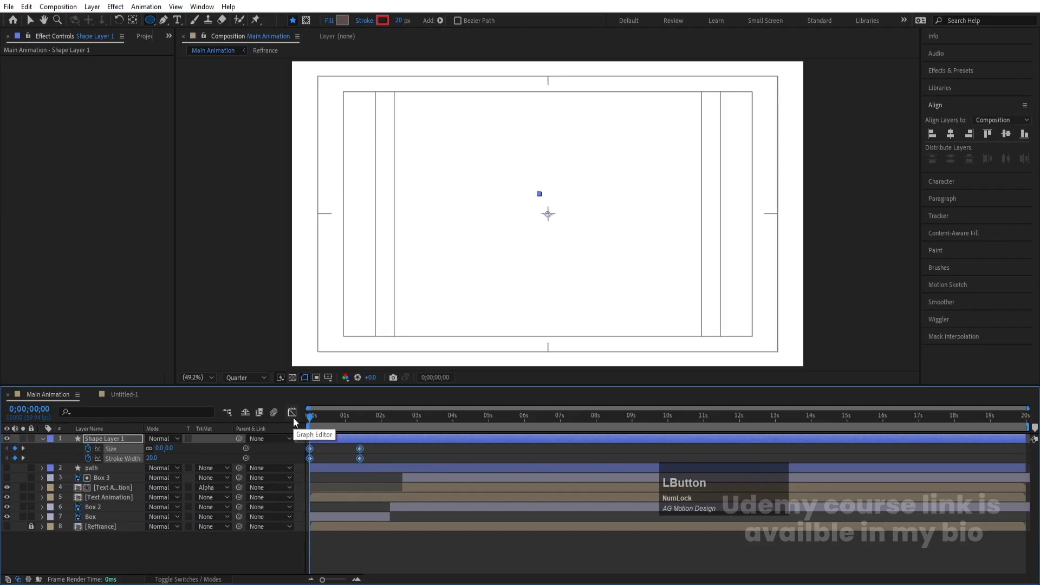
key(F9)
key(equal)
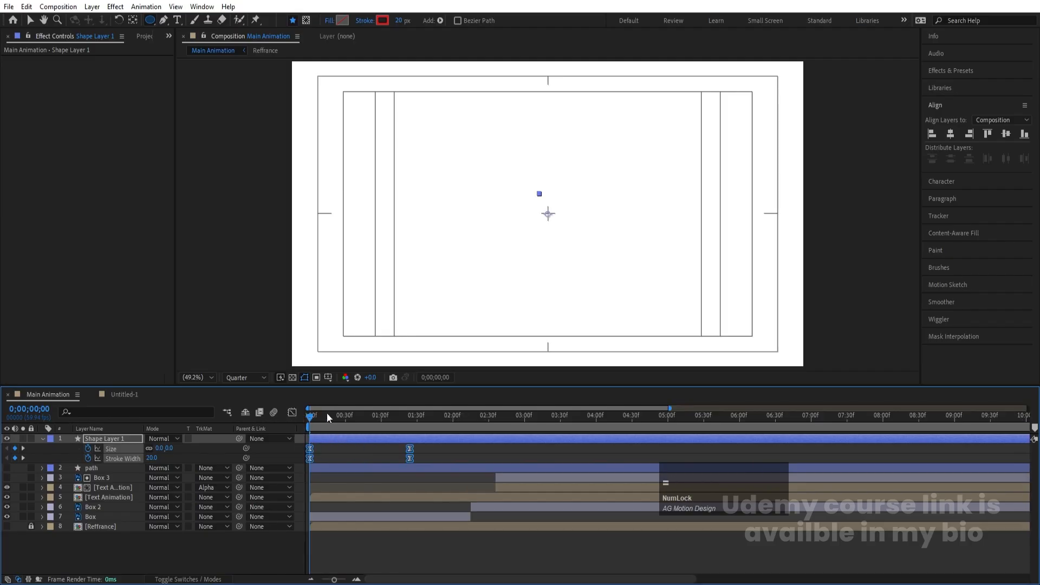
- Reshape the circle's speed graph so the speed peaks early and eases out slowly, and preview the burst
click(293, 412)
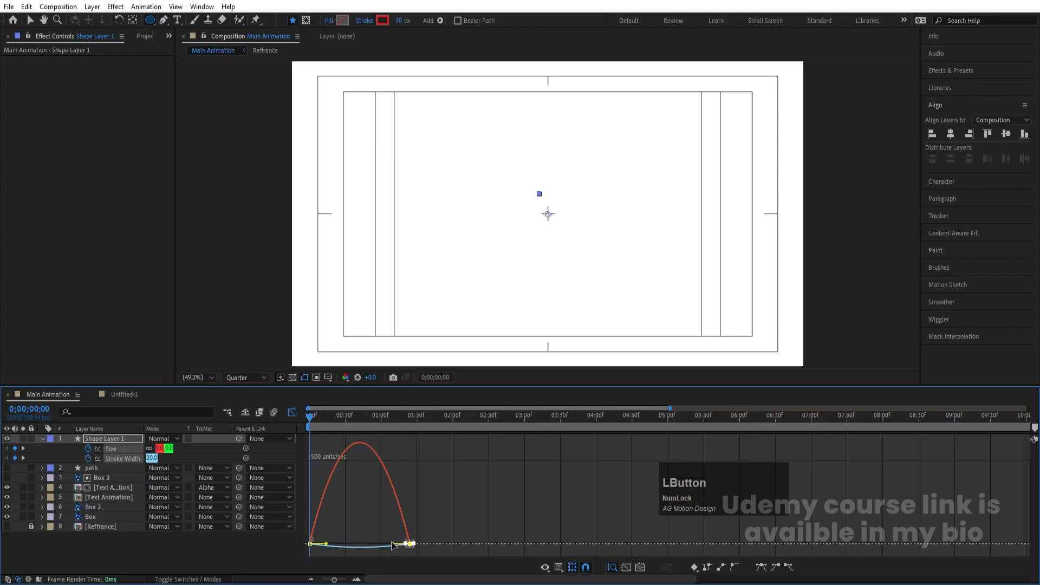
drag(394, 544, 343, 516)
key(space)
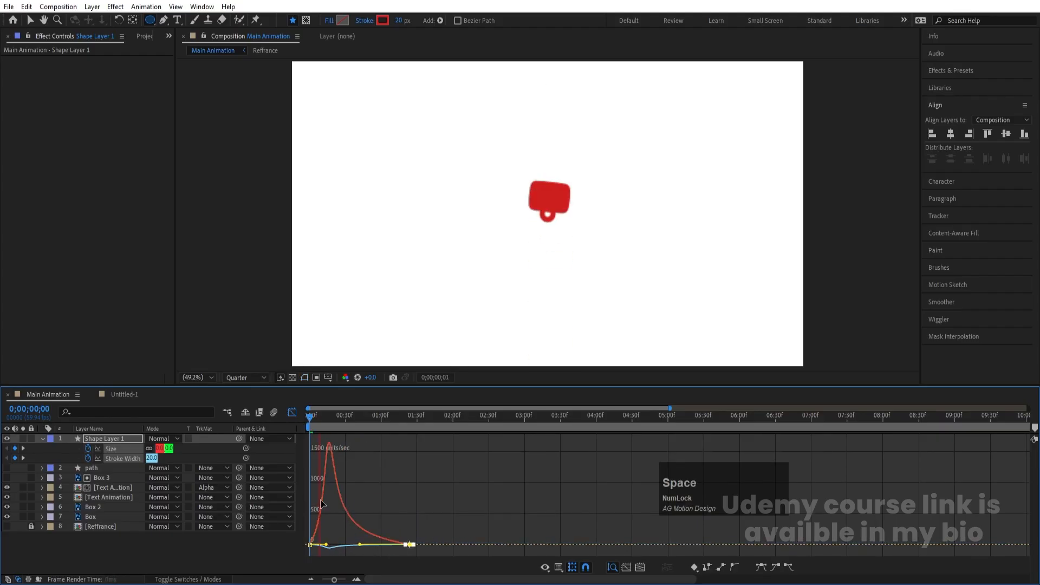
click(292, 412)
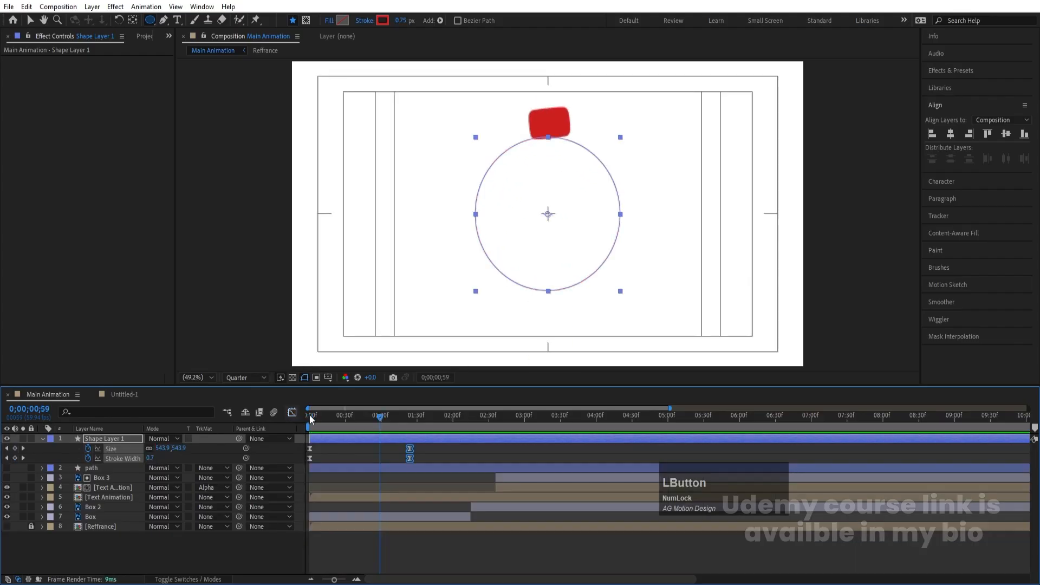
- Shift the circle layer to start at about 0;00;00;54 in the timeline and preview the burst with the box animation
drag(382, 416, 409, 437)
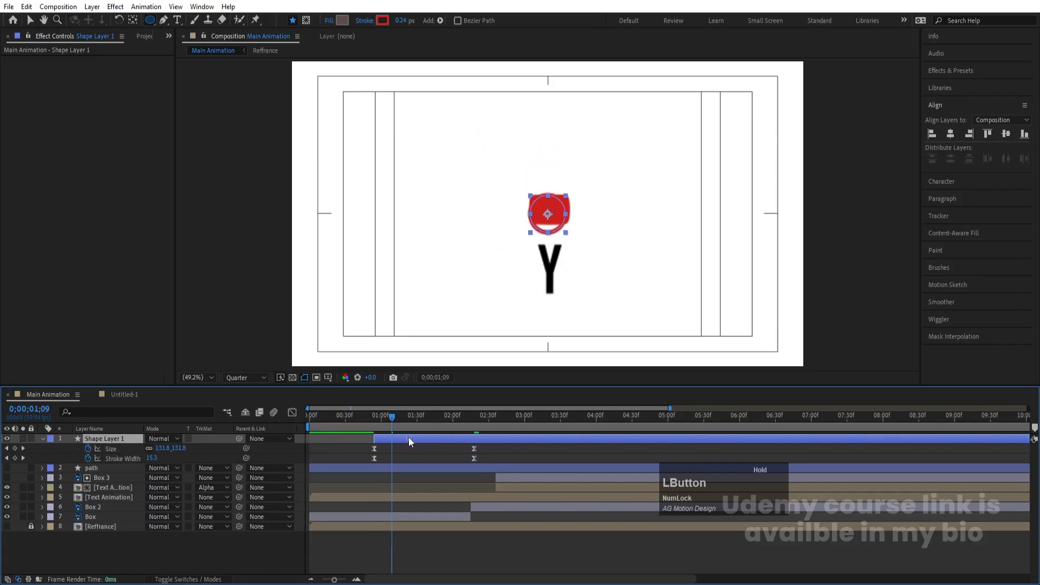
key(space)
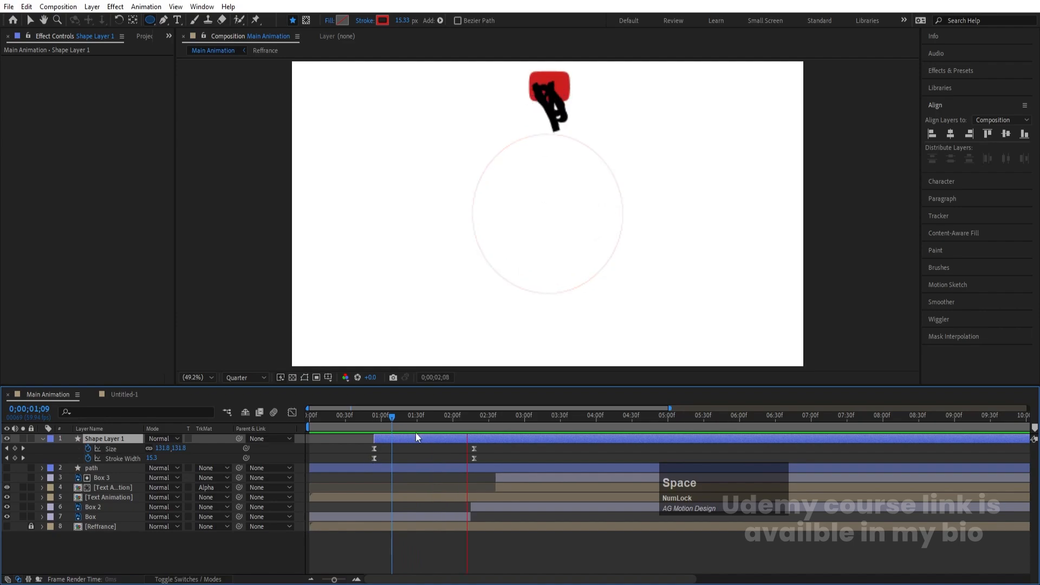
key(space)
- Duplicate the circle layer, start the copy at 0;00;03;01, and preview the second burst
drag(469, 419, 525, 426)
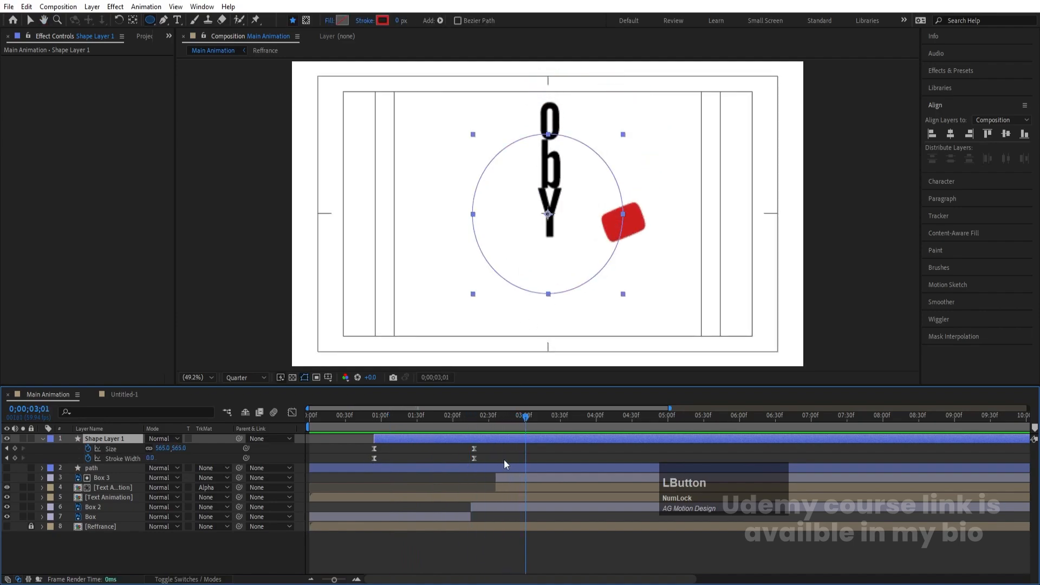
key(ctrl+d)
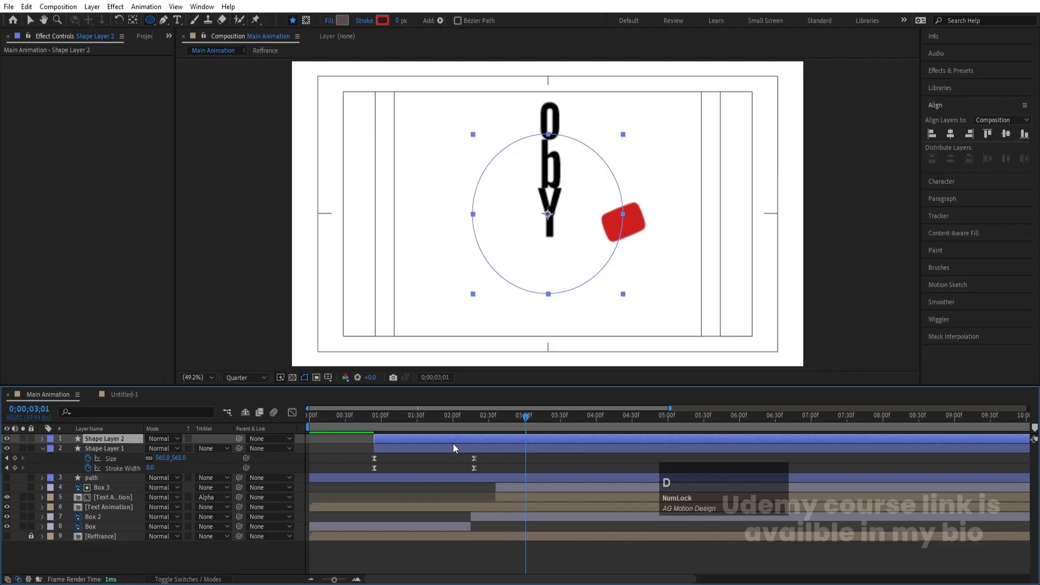
key(bracketleft)
key(space)
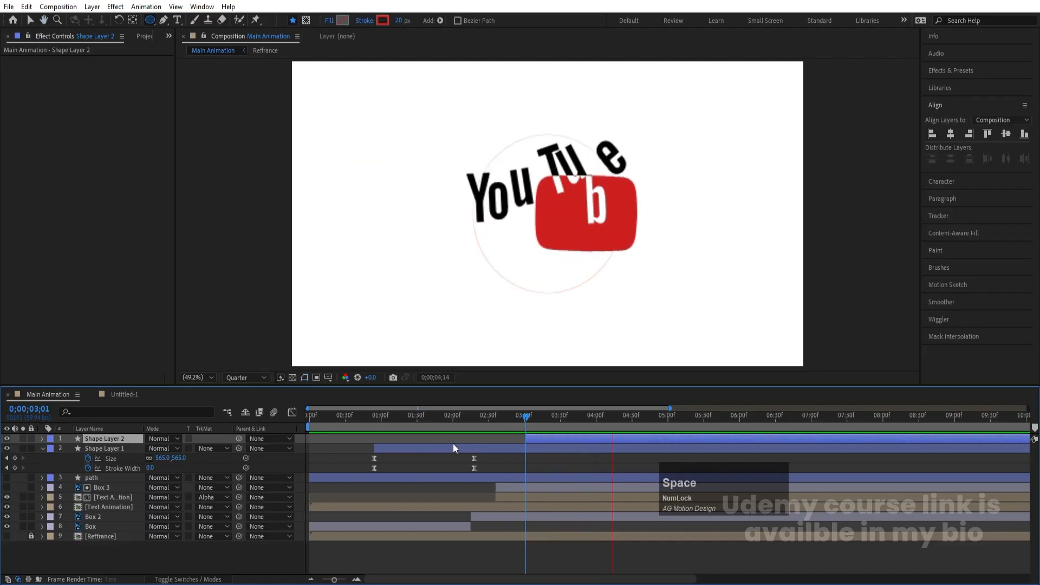
- Deselect the circle copy and collapse the properties of all layers, viewing more of the timeline
drag(563, 421, 526, 421)
key(minus)
key(Num_Lock)
click(318, 450)
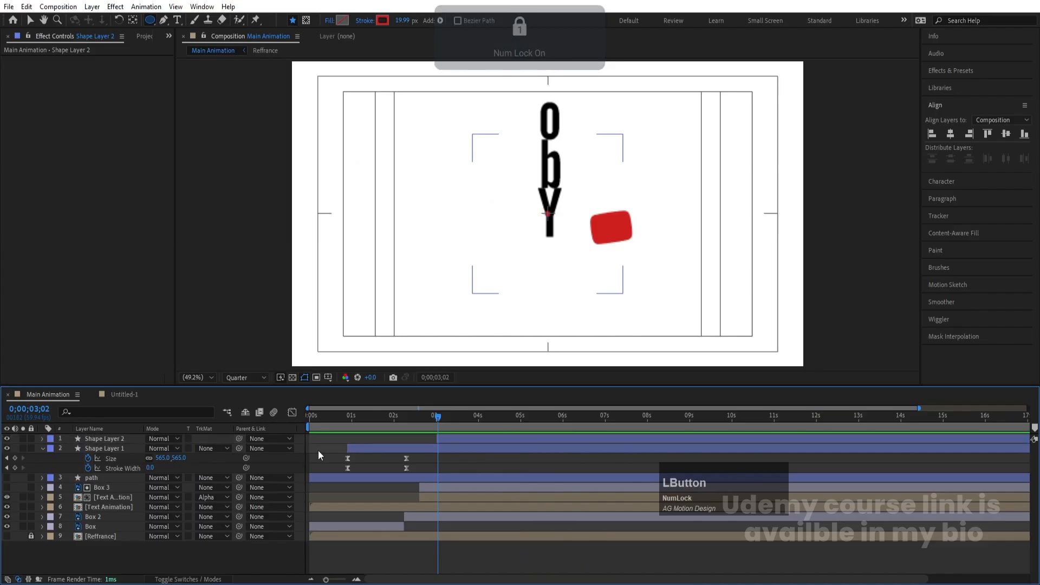
key(u)
key(u)
key(u)
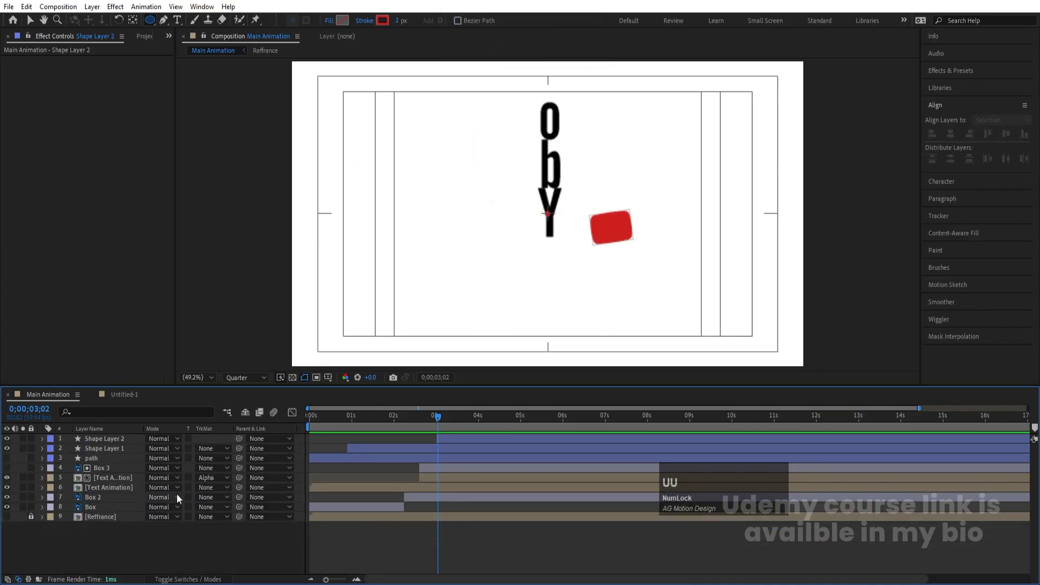
- Pre-compose Box 3 and the two Text Animation layers into a composition named "Text Animation layers"
click(102, 487)
ctrl+click(103, 479)
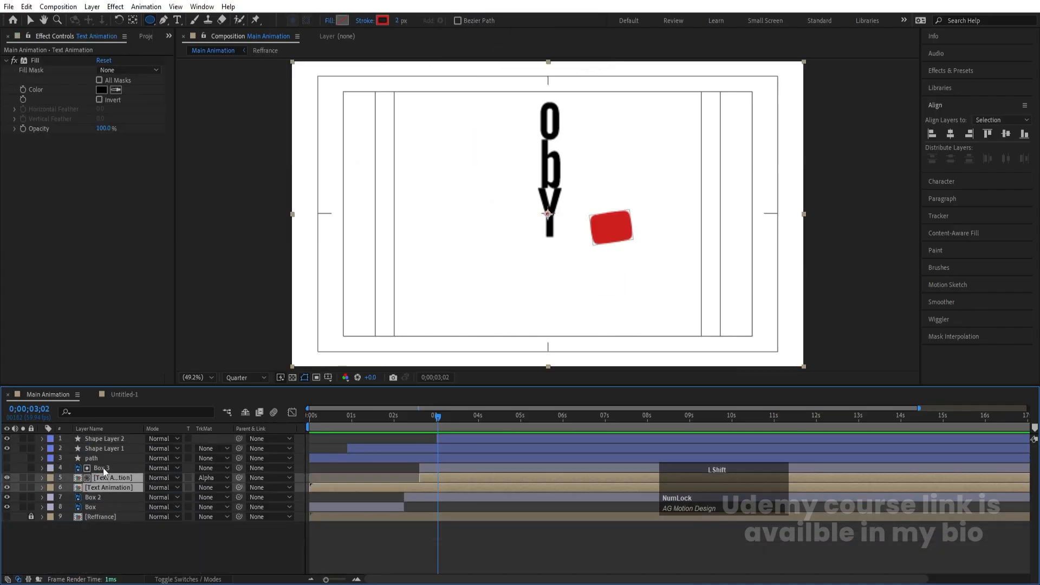
ctrl+click(103, 469)
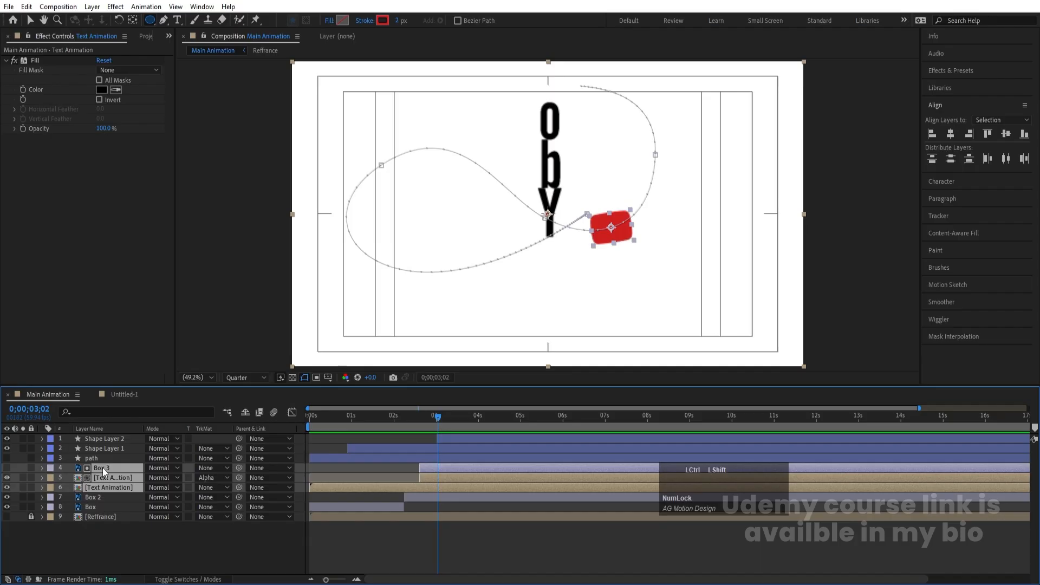
key(ctrl+shift+c)
text(Text )
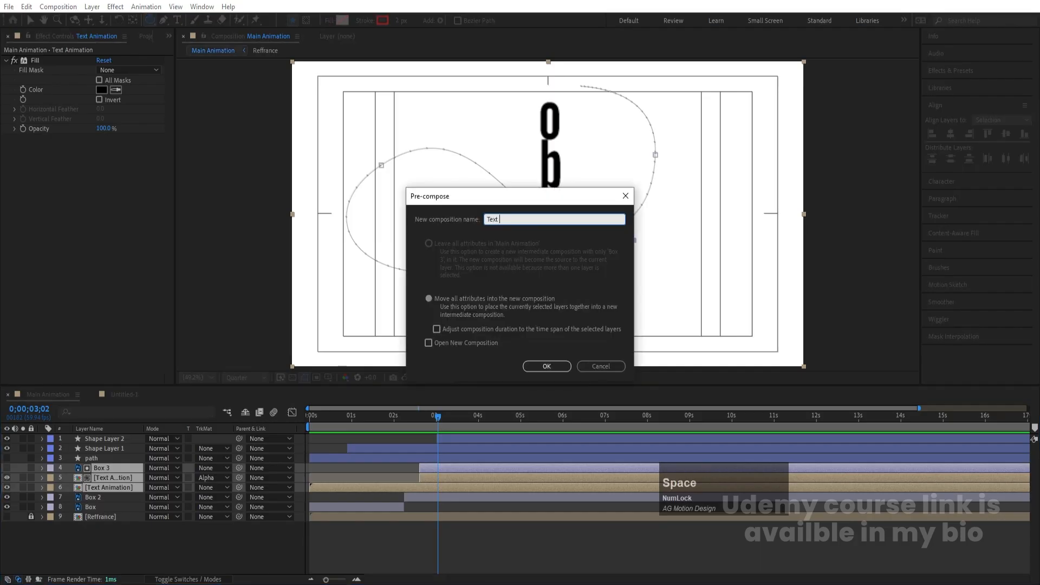
text(Animati)
key(BackSpace)
text(ion layers)
key(Return)
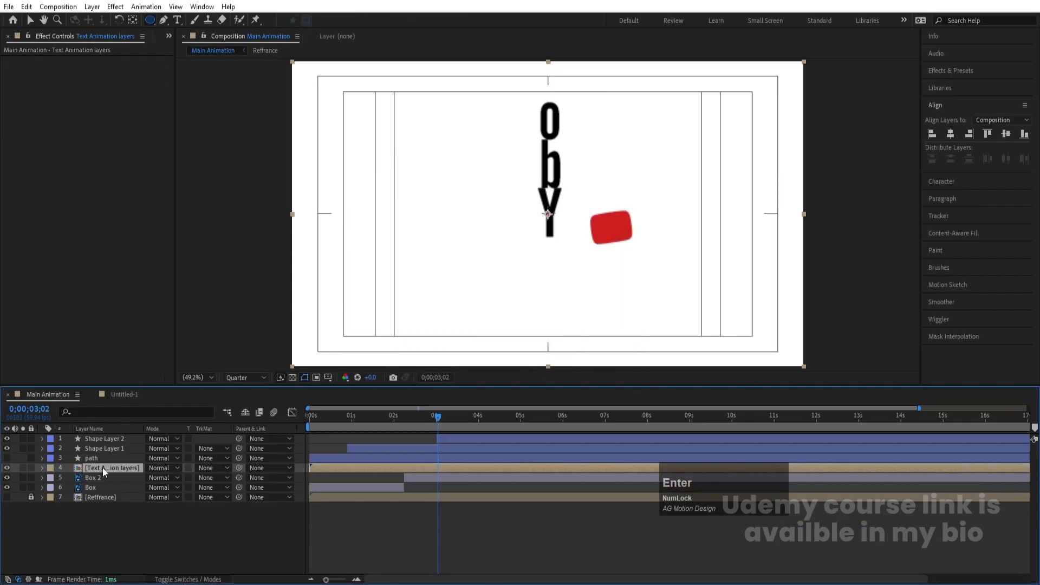
- Open the nested Text Animation composition inside Text Animation layers and toggle the motion blur switch for all letter layers
key(F4)
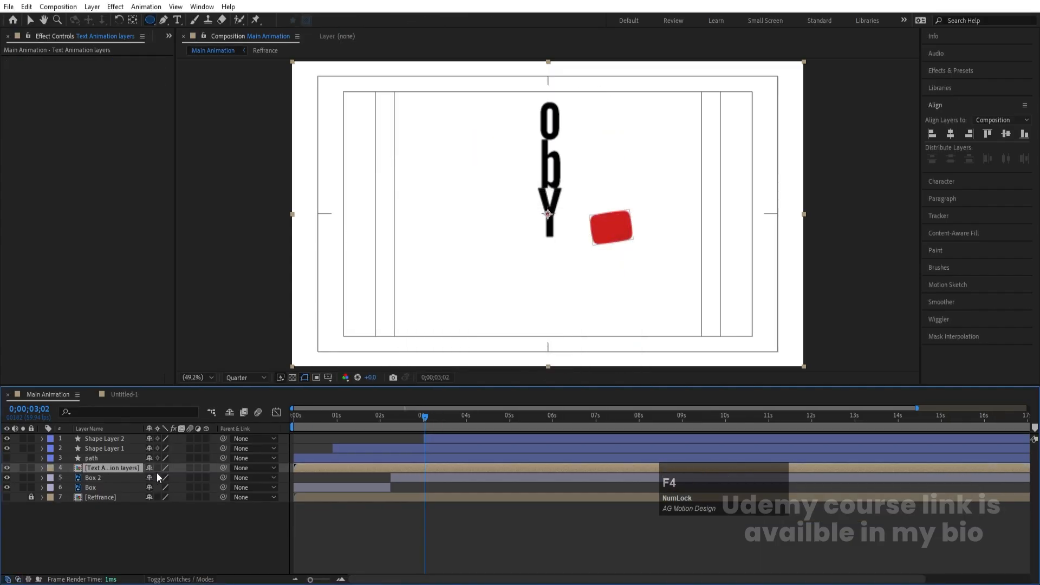
double_click(129, 467)
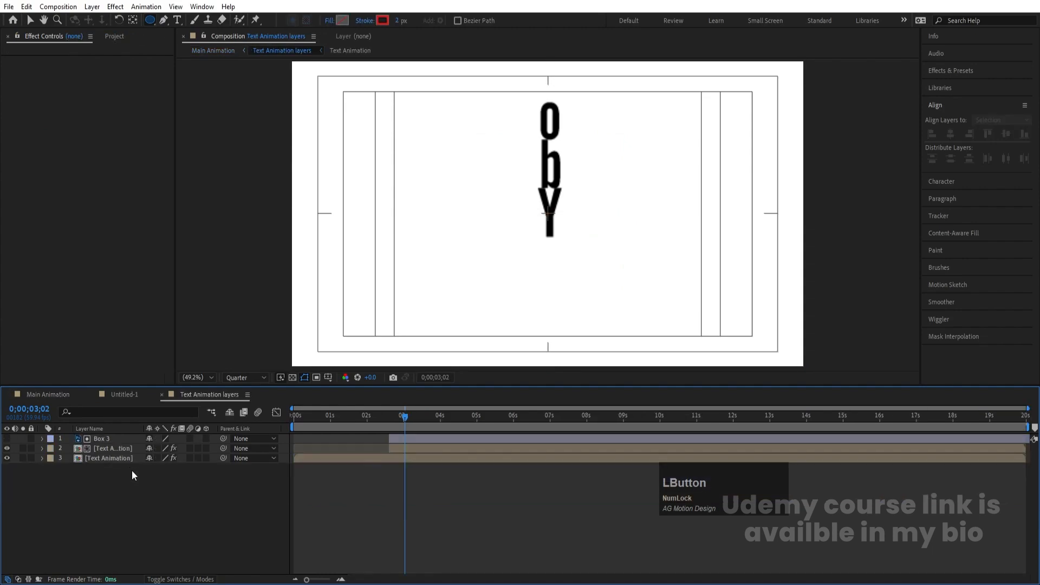
double_click(118, 458)
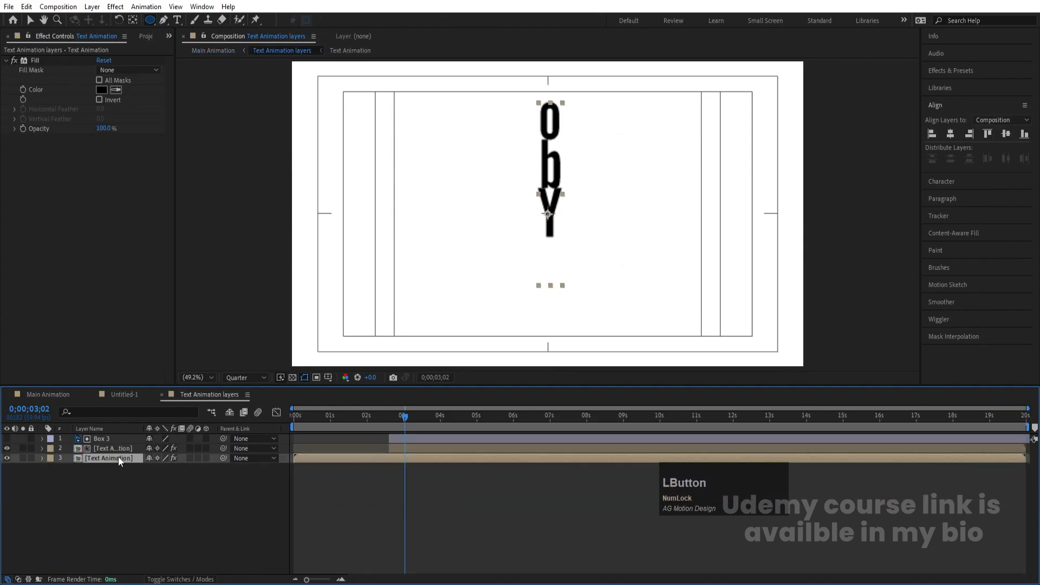
key(ctrl+a)
click(189, 449)
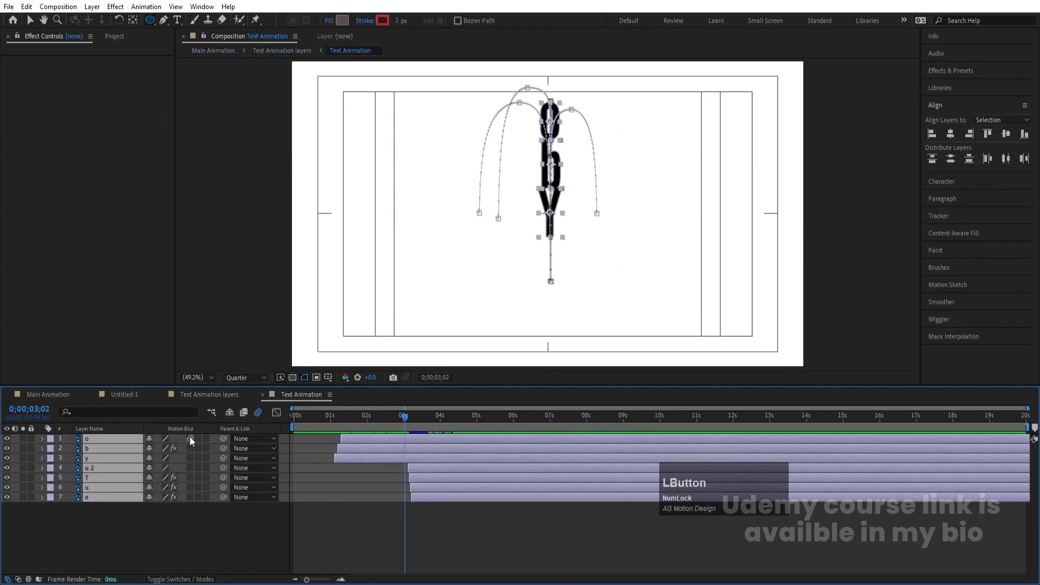
- Return to the Main Animation composition and draw a rectangular mask on Text Animation layers, from near the frame's top to just below the text
click(136, 396)
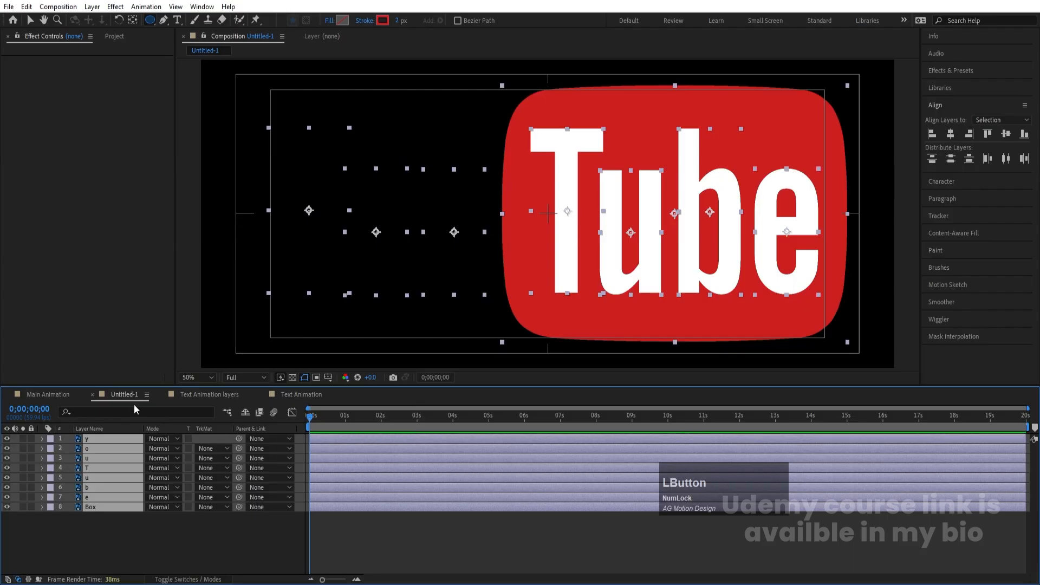
click(187, 395)
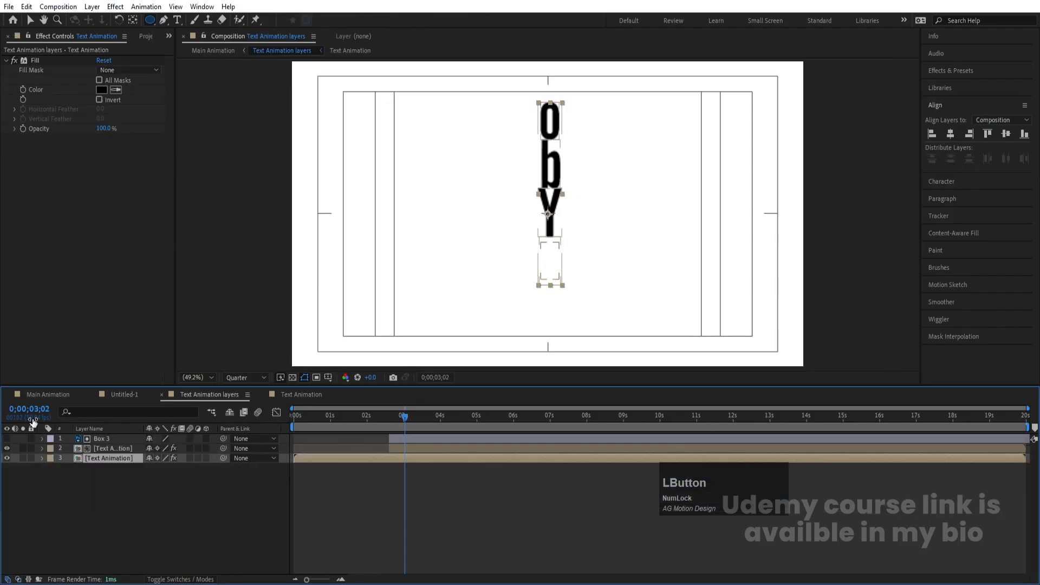
click(45, 394)
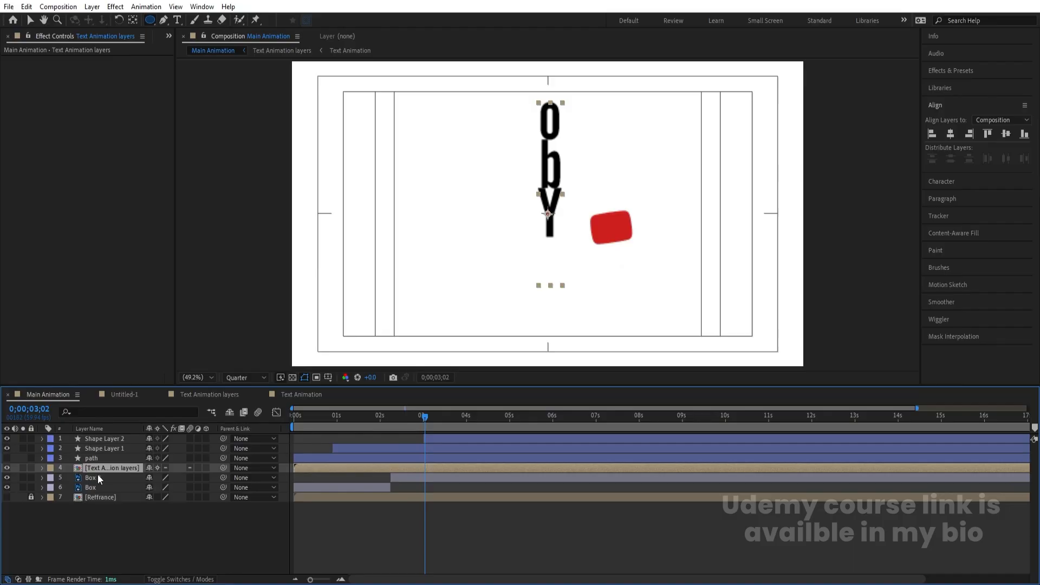
drag(150, 19, 205, 25)
click(377, 59)
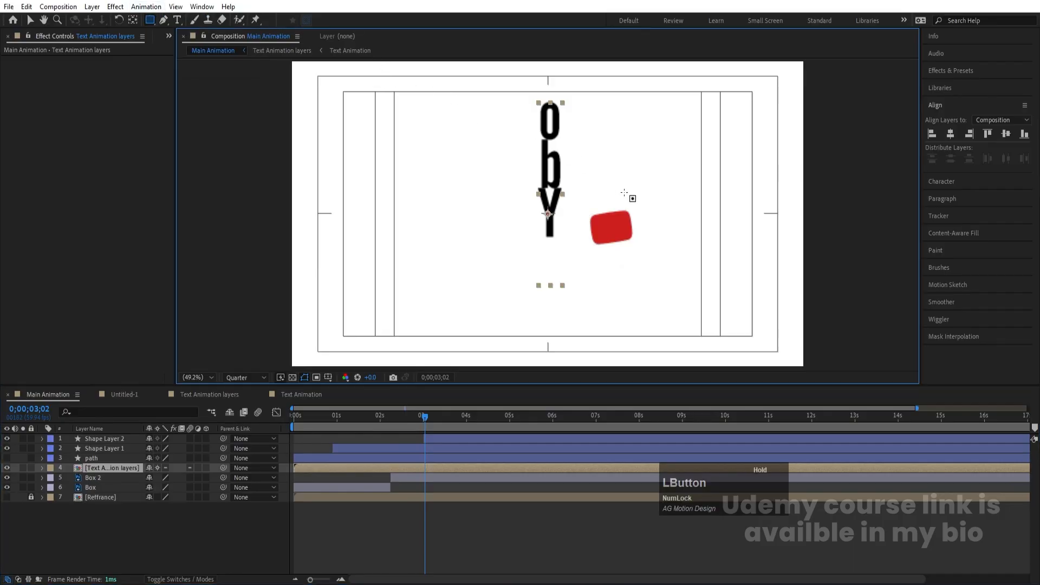
drag(384, 79, 713, 240)
- Preview the masked animation from the first frame and select the two top points of the rectangular mask
drag(416, 424, 294, 430)
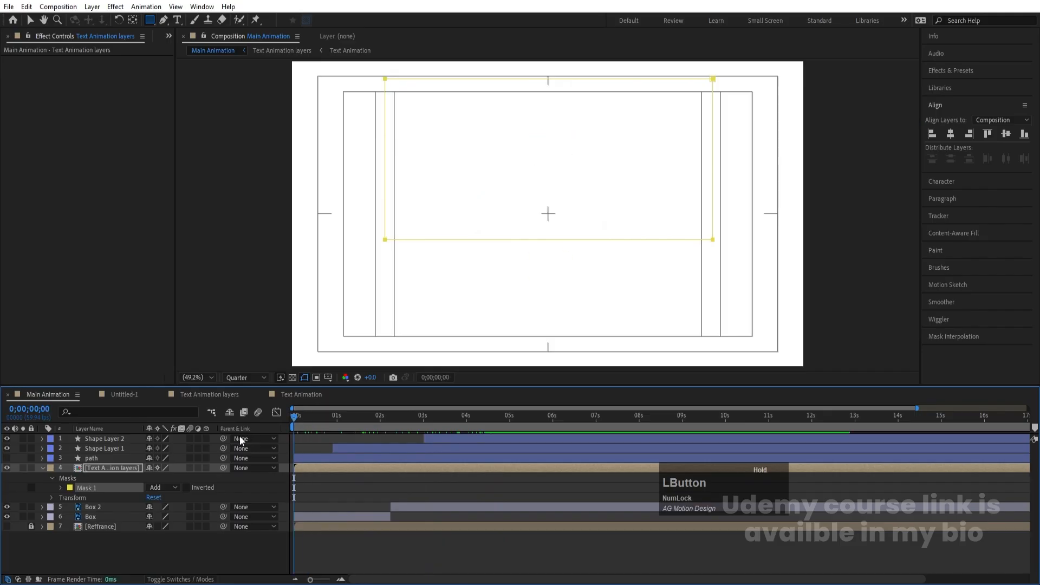
key(space)
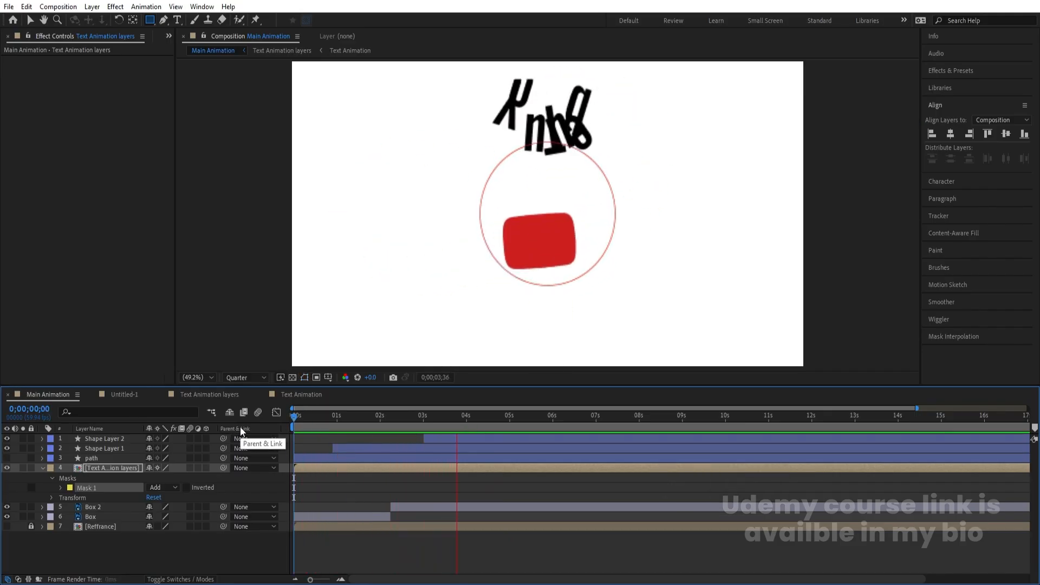
key(space)
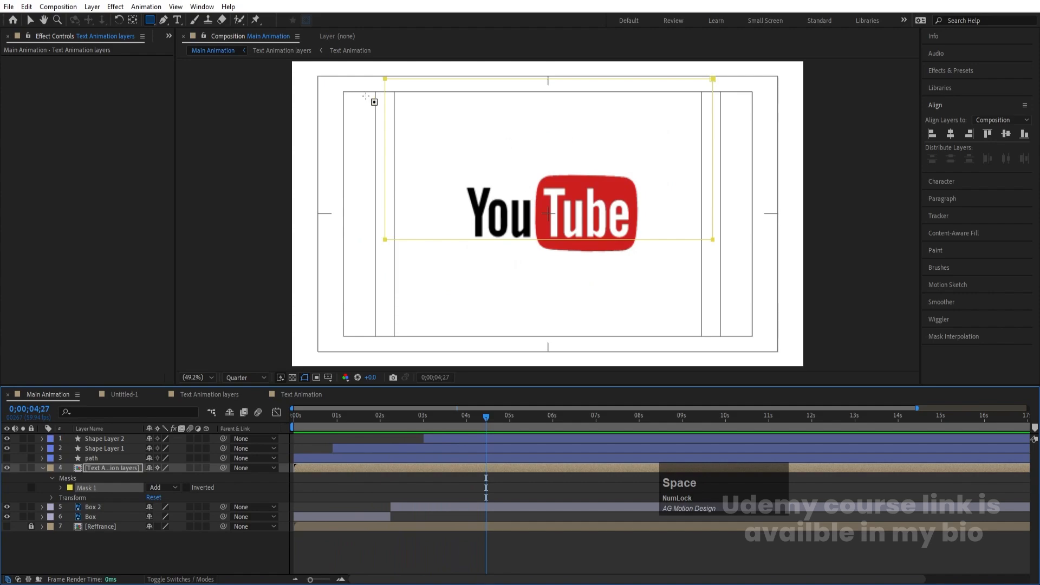
key(v)
drag(374, 67, 789, 95)
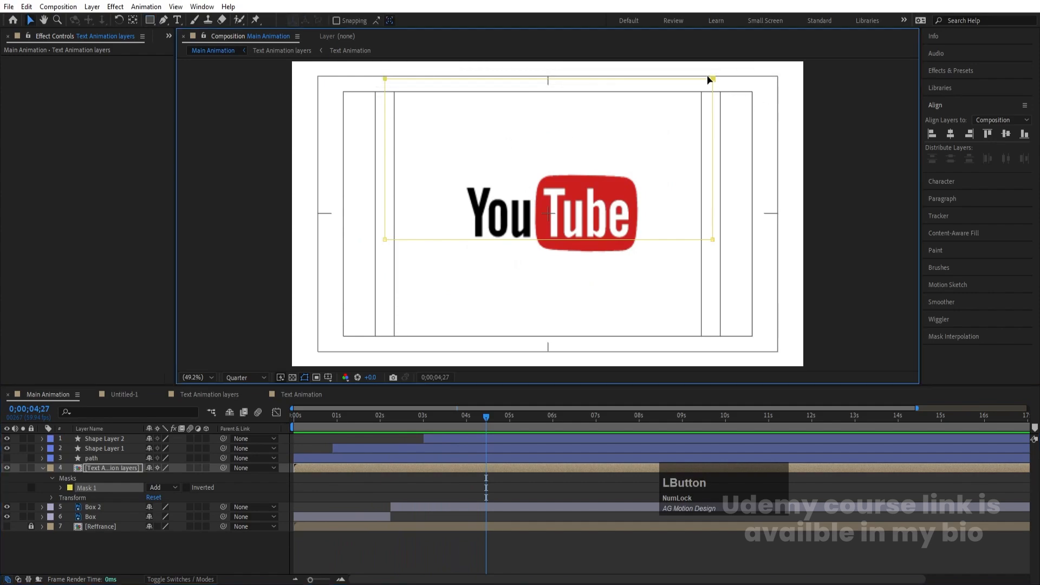
- Collapse all layer properties and delete the path layer from Main Animation
click(111, 551)
key(u)
key(u)
click(99, 462)
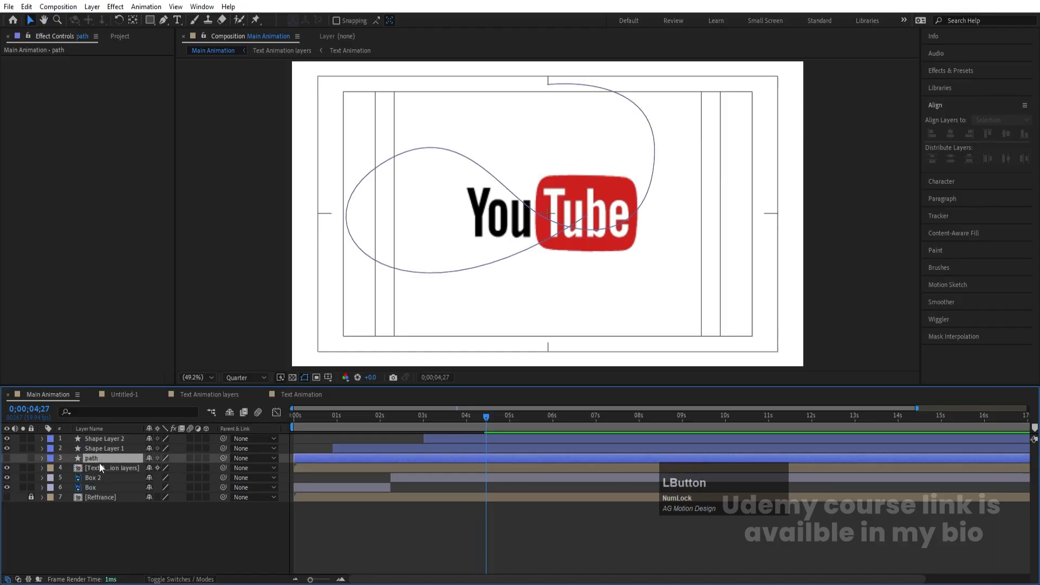
key(Delete)
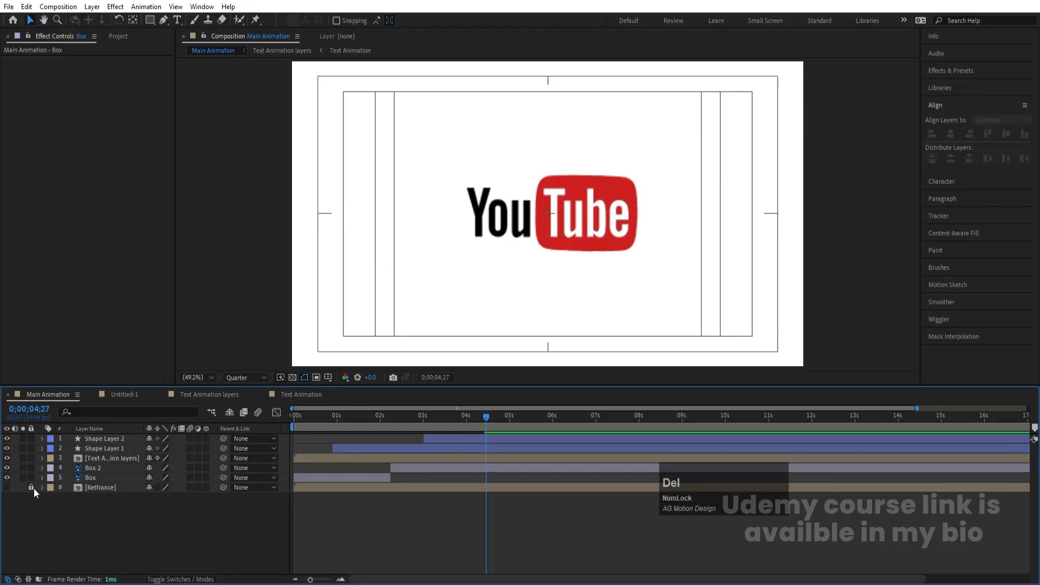
- Unlock the Reffrance layer and delete it from Main Animation
click(30, 487)
click(93, 485)
key(Delete)
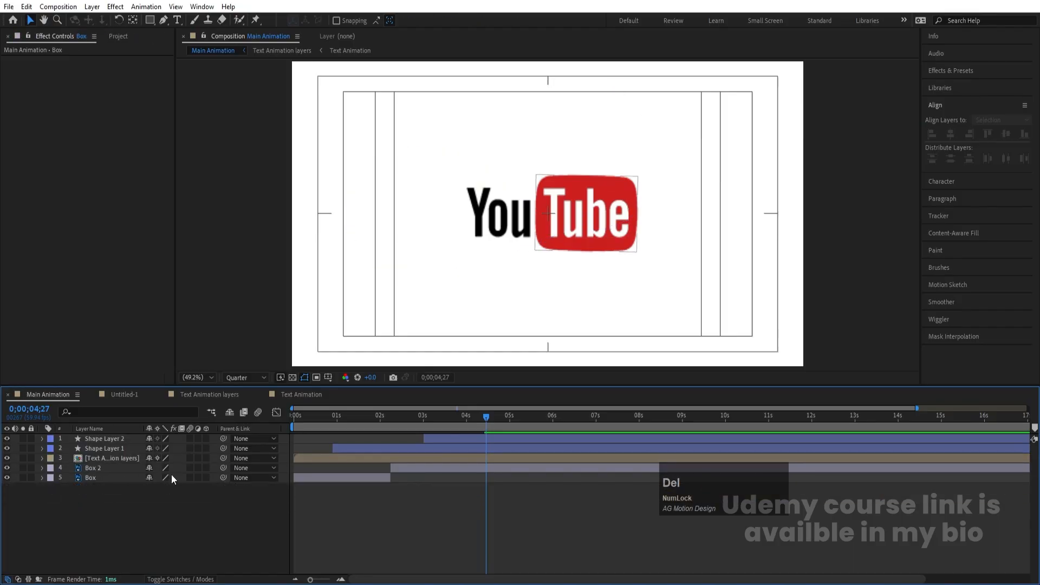